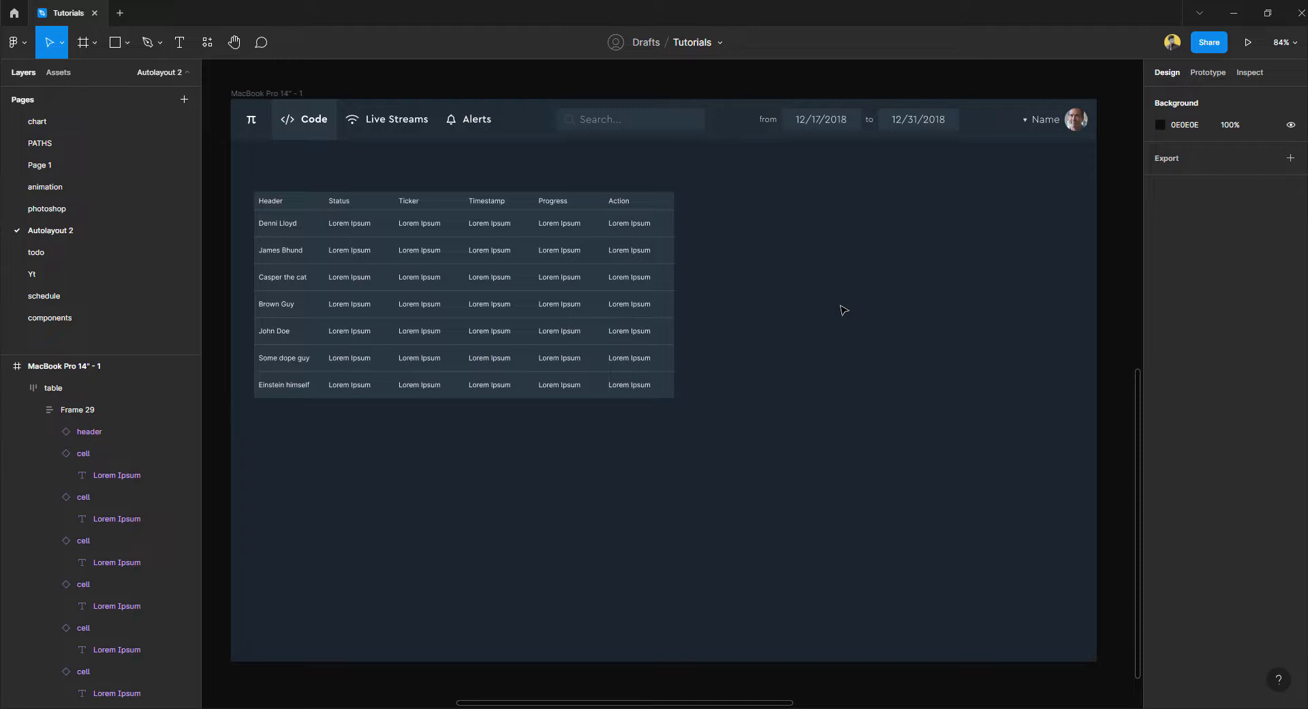
Examine the existing table and the reference dashboard's table, focusing on its Status and Progress columns.
{"action": "left_click", "coordinate": [672, 282]}
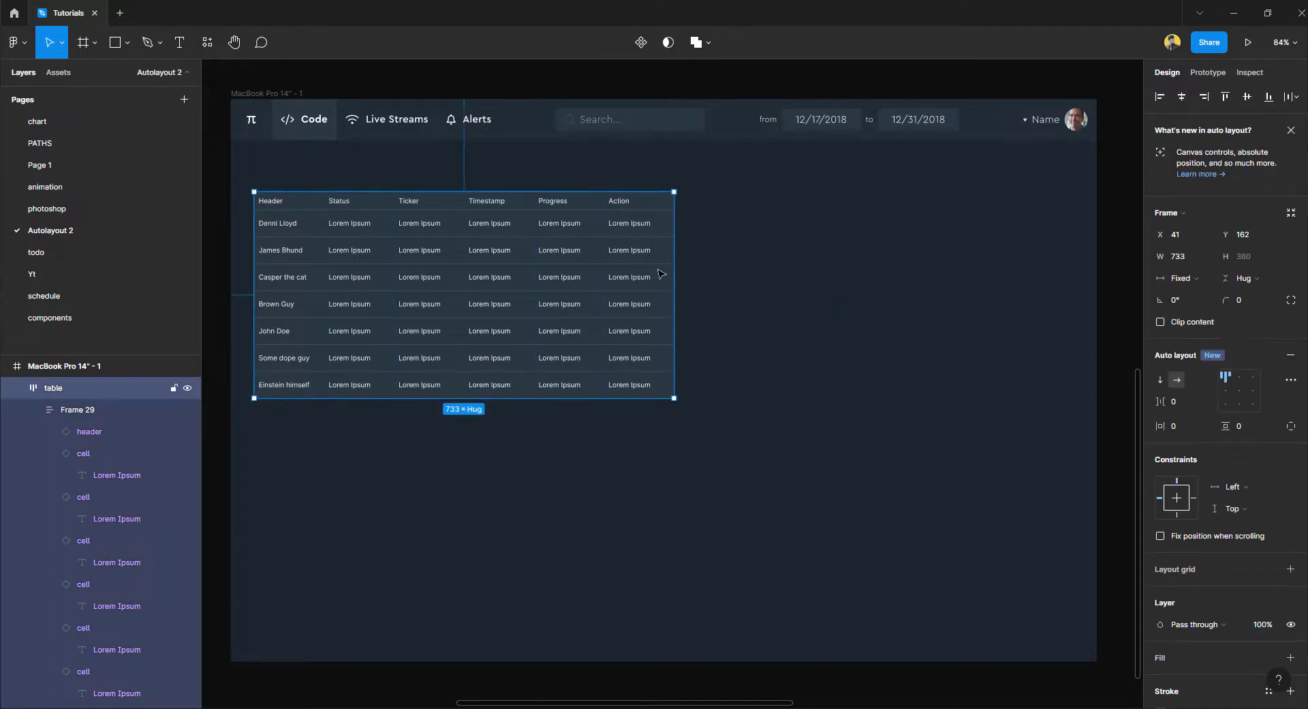
{"action": "mouse_move", "coordinate": [674, 269]}
{"action": "left_mouse_down"}
{"action": "mouse_move", "coordinate": [774, 272]}
{"action": "mouse_move", "coordinate": [684, 269]}
{"action": "left_mouse_up"}
{"action": "left_click", "coordinate": [759, 275]}
{"action": "scroll", "coordinate": [467, 252], "scroll_direction": "up", "scroll_amount": 5}
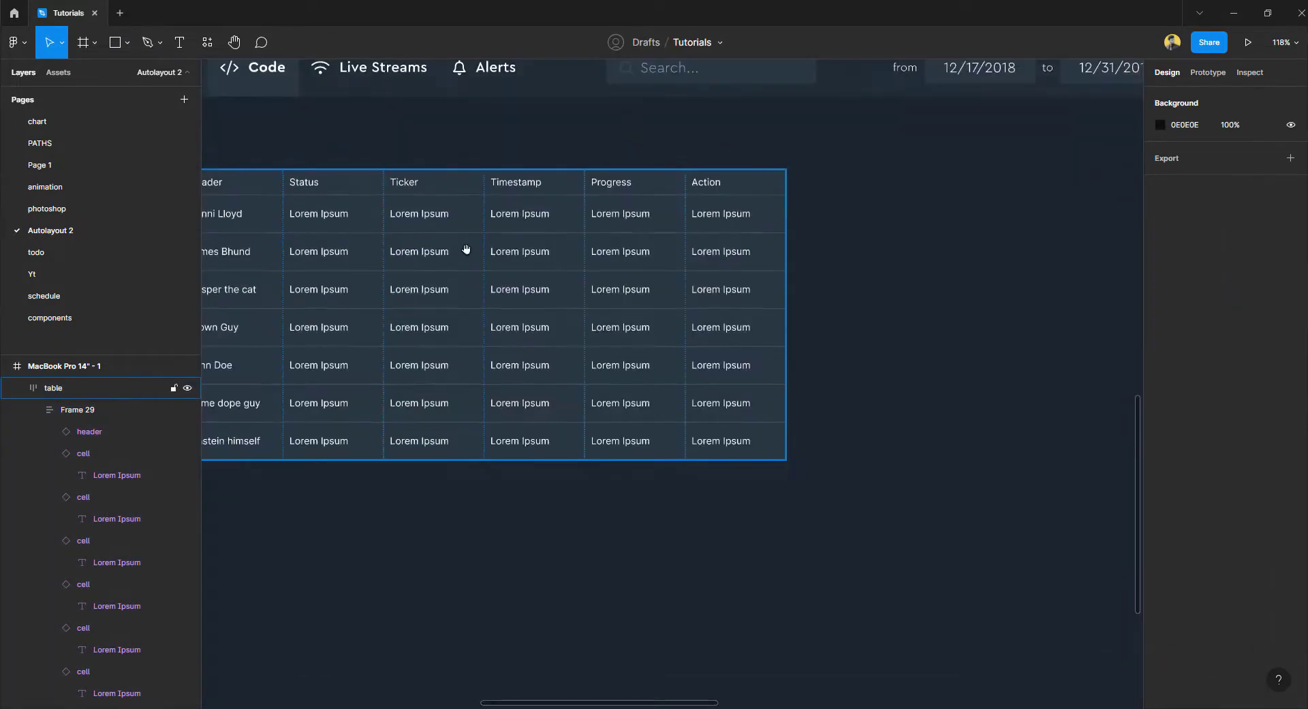
{"action": "scroll", "coordinate": [573, 269], "scroll_direction": "down", "scroll_amount": 5}
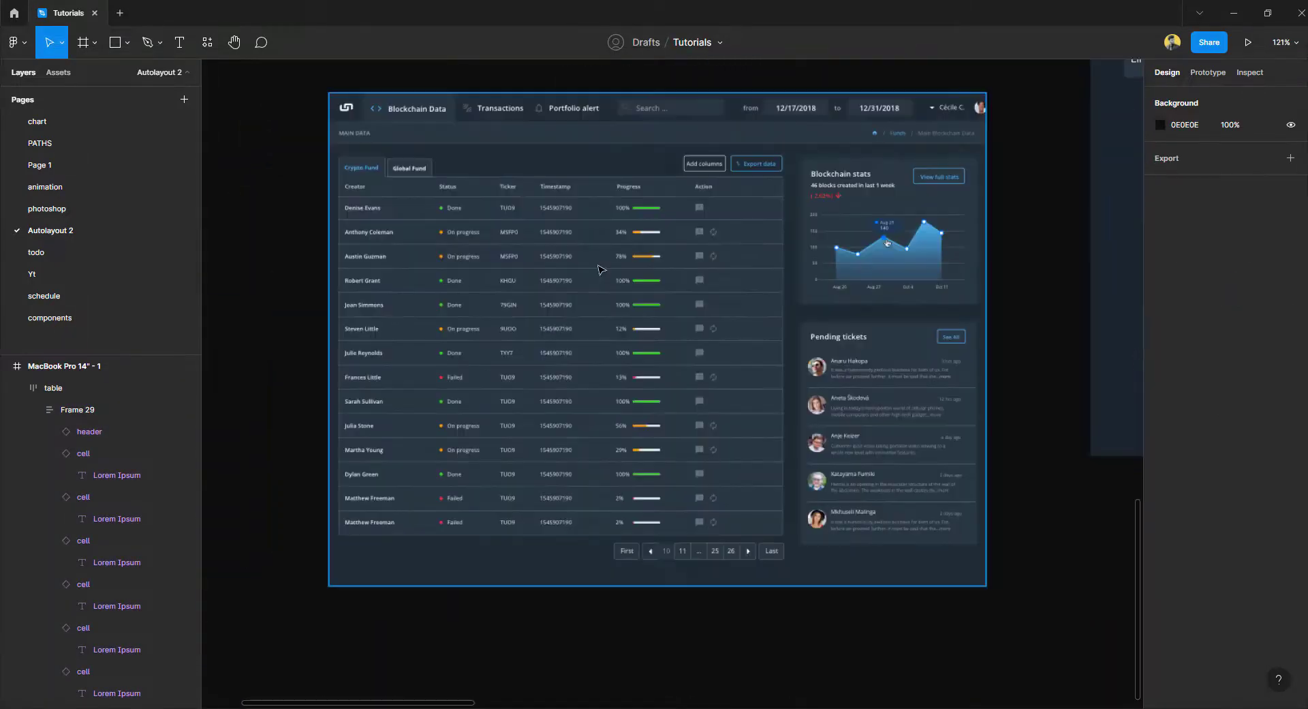
{"action": "scroll", "coordinate": [600, 270], "scroll_direction": "up", "scroll_amount": 4}
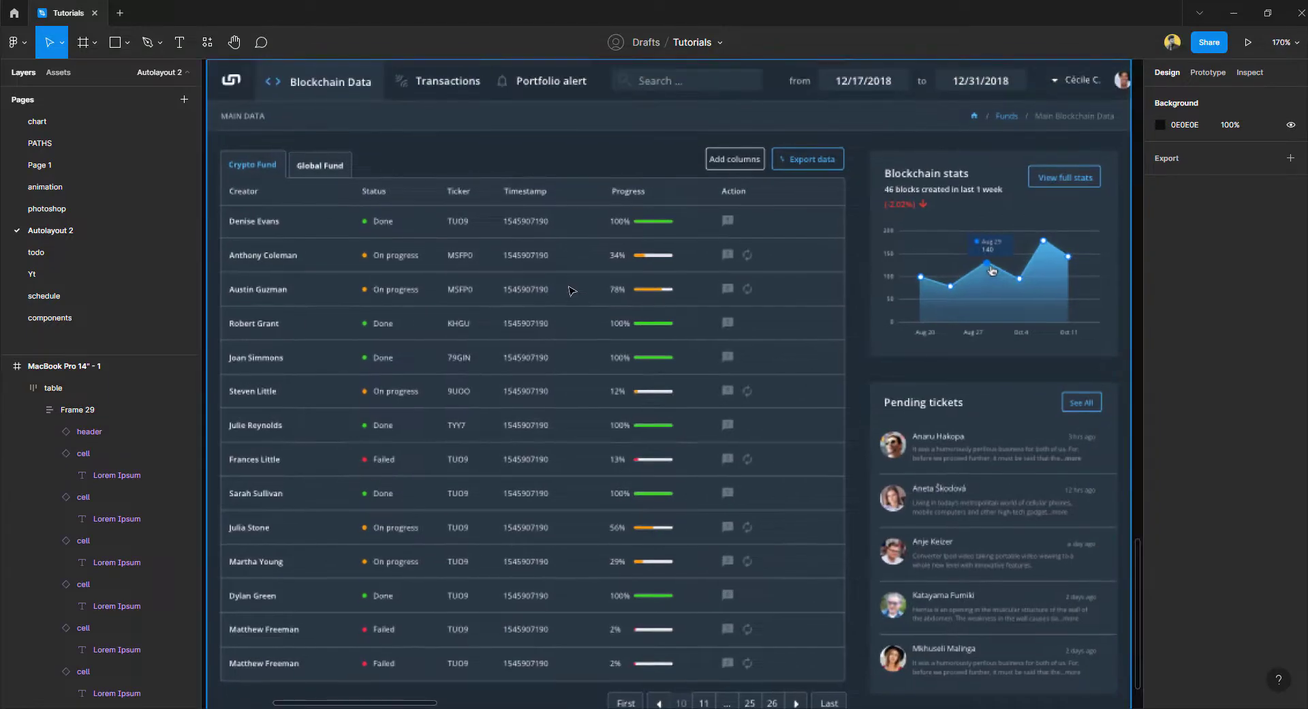
{"action": "scroll", "coordinate": [487, 284], "scroll_direction": "down", "scroll_amount": 3}
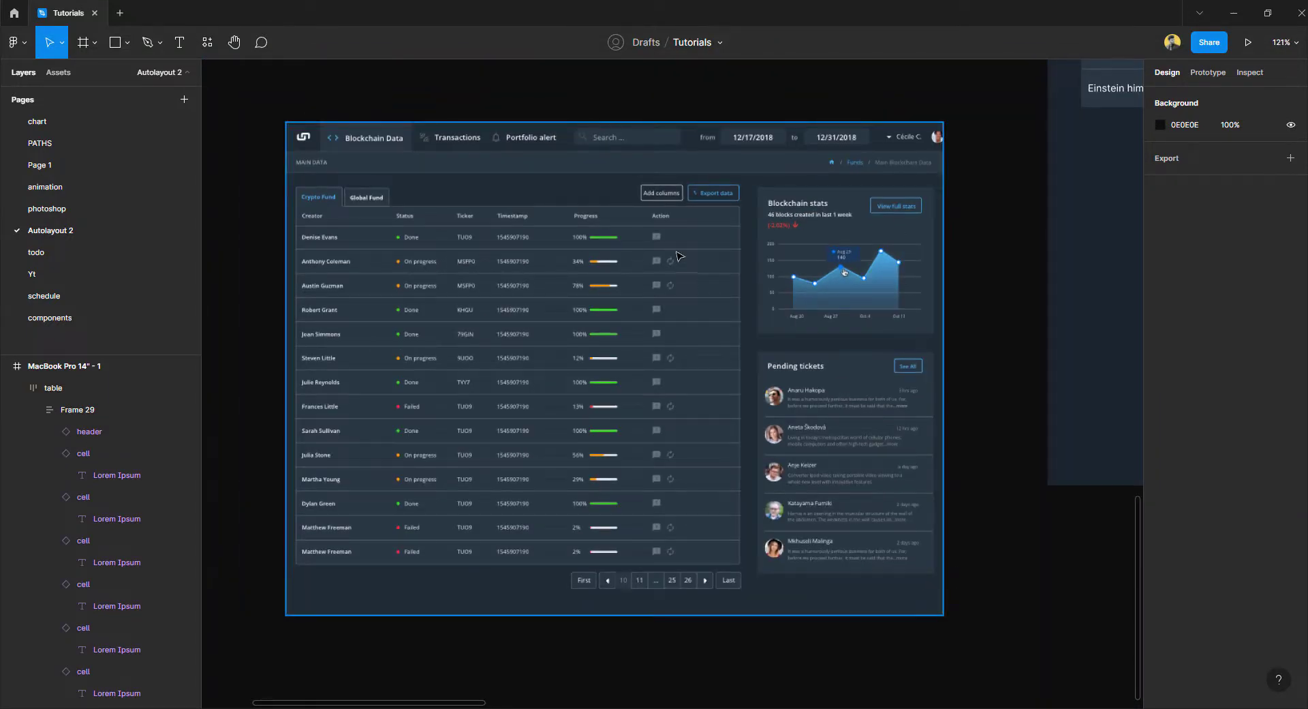
{"action": "scroll", "coordinate": [403, 251], "scroll_direction": "up", "scroll_amount": 2}
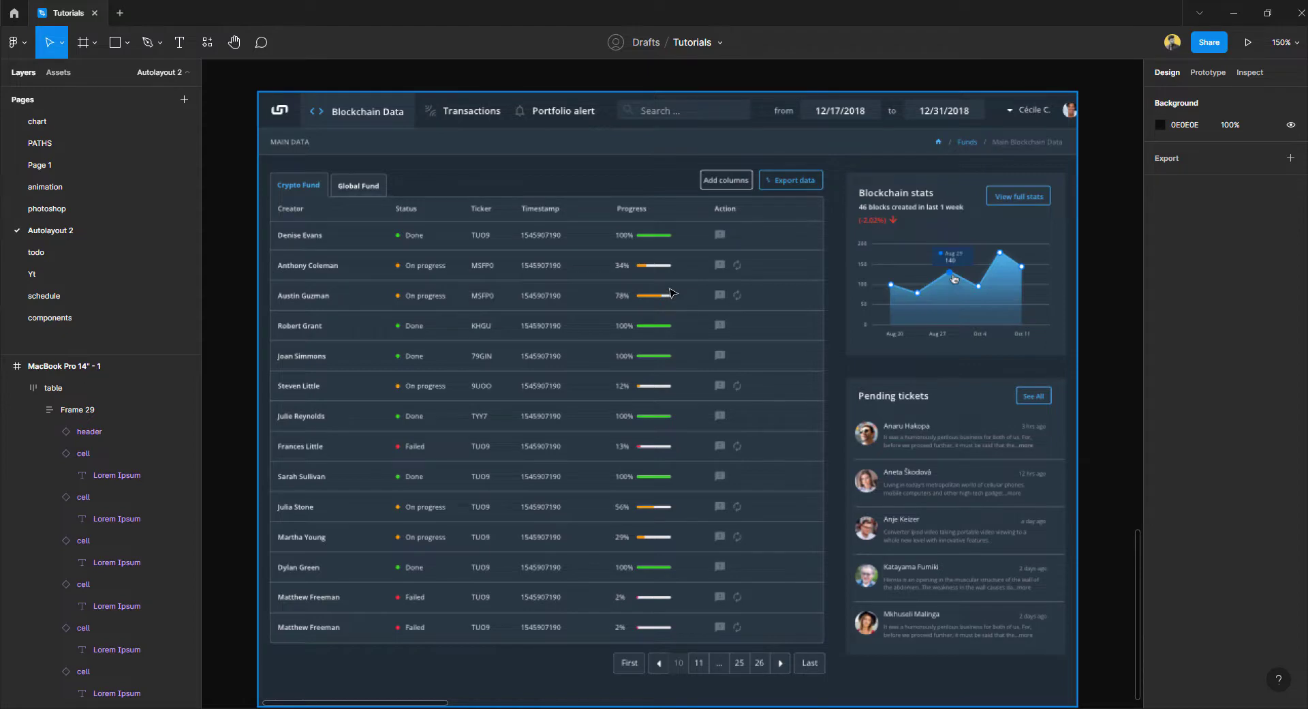
{"action": "scroll", "coordinate": [672, 293], "scroll_direction": "down", "scroll_amount": 3}
{"action": "scroll", "coordinate": [528, 244], "scroll_direction": "up", "scroll_amount": 3}
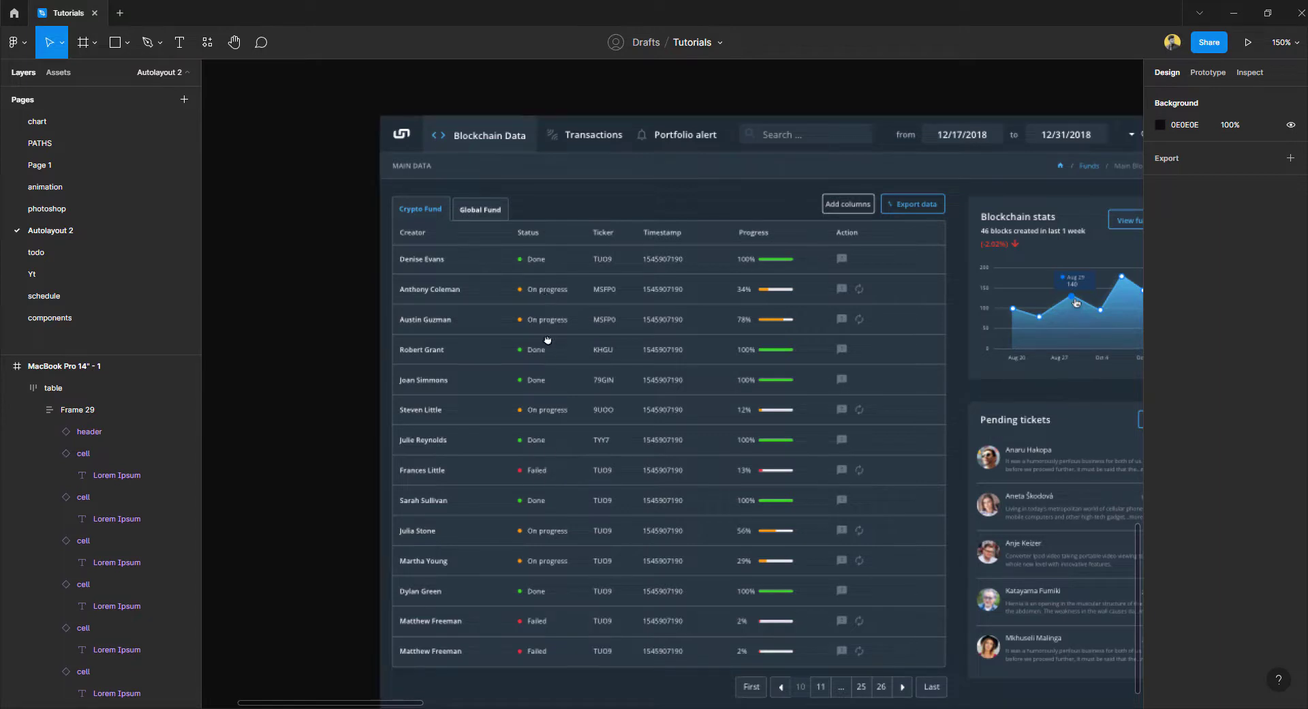
{"action": "scroll", "coordinate": [538, 294], "scroll_direction": "up", "scroll_amount": 3}
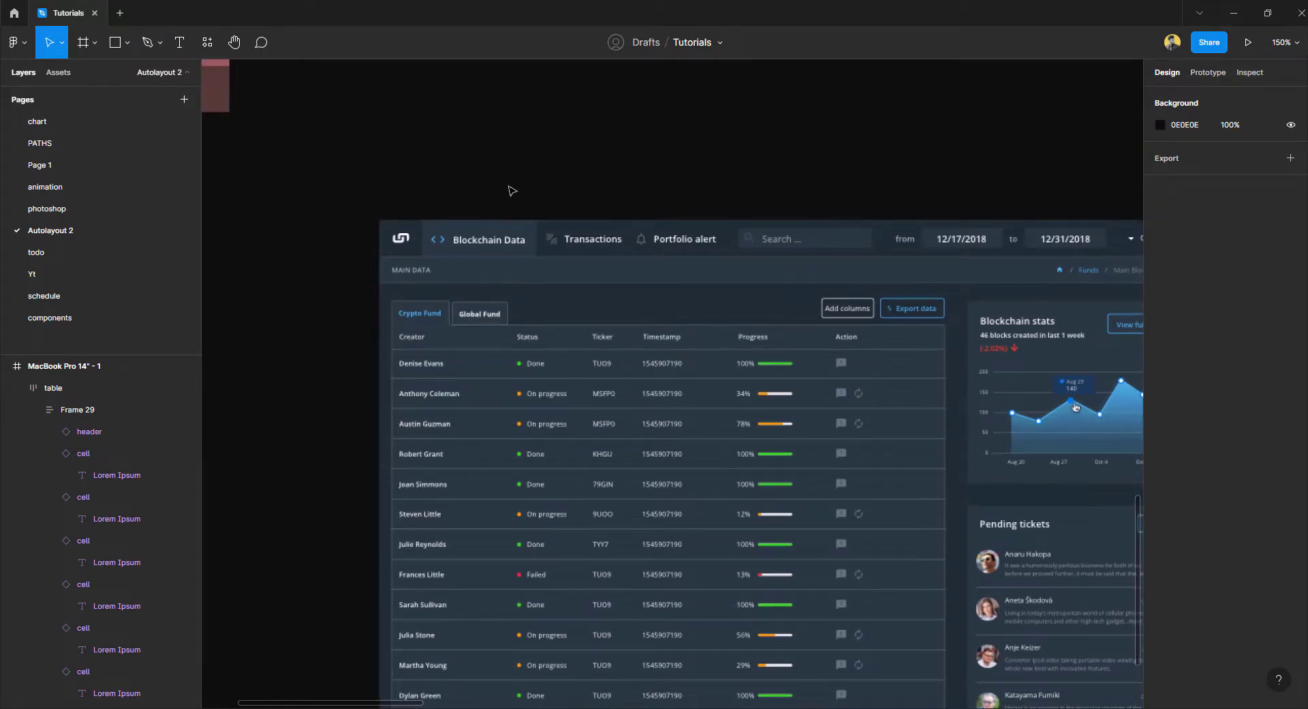
Add a text layer reading "Done" on the empty canvas above the reference dashboard.
{"action": "key", "text": "t"}
{"action": "left_click", "coordinate": [530, 132]}
{"action": "type", "text": "Do"}
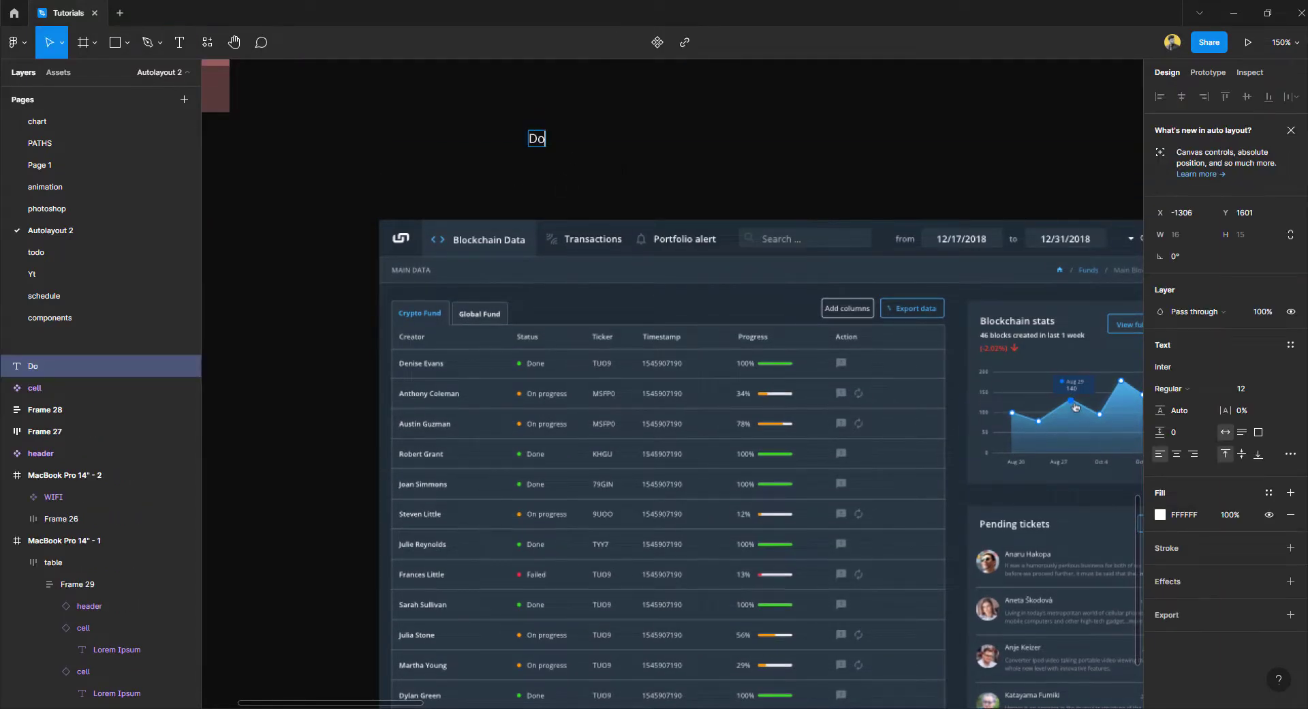
{"action": "type", "text": "ne"}
{"action": "key", "text": "Escape"}
{"action": "scroll", "coordinate": [545, 146], "scroll_direction": "up", "scroll_amount": 5}
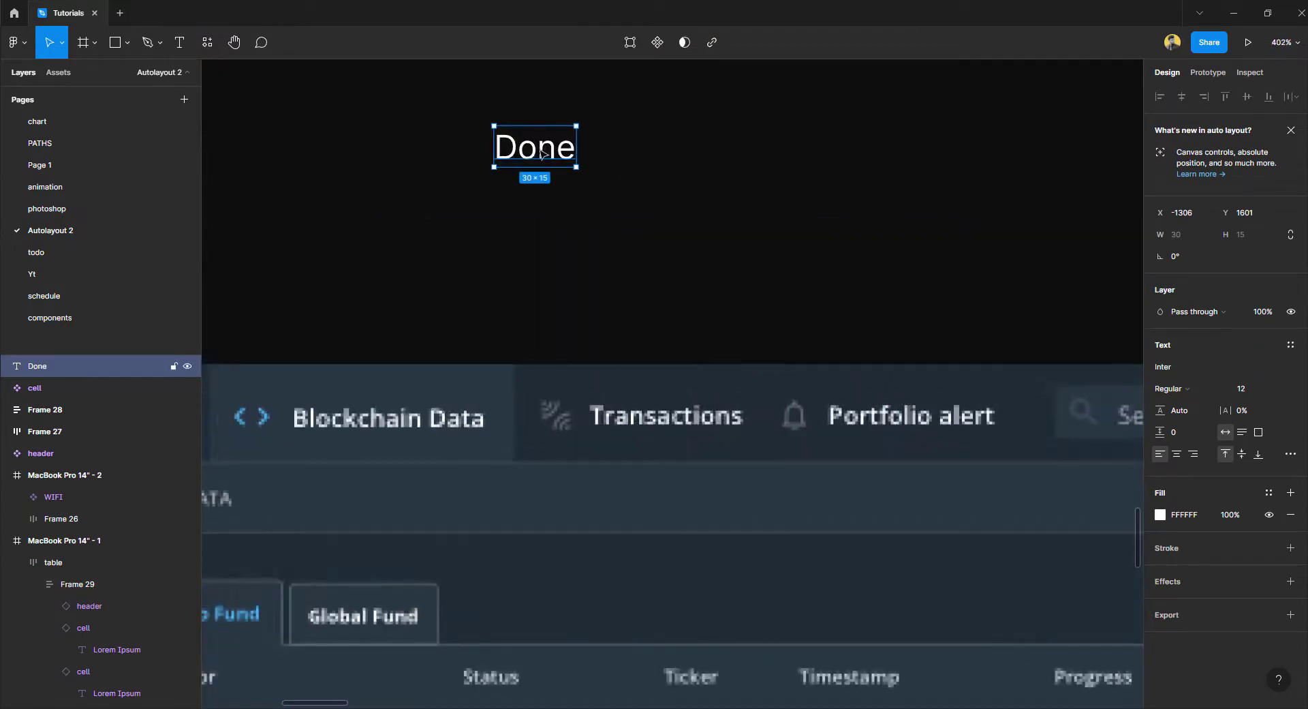
Draw a small circle about 8 × 8 just before the "Done" text, level with it.
{"action": "left_click", "coordinate": [126, 42]}
{"action": "left_click", "coordinate": [157, 125]}
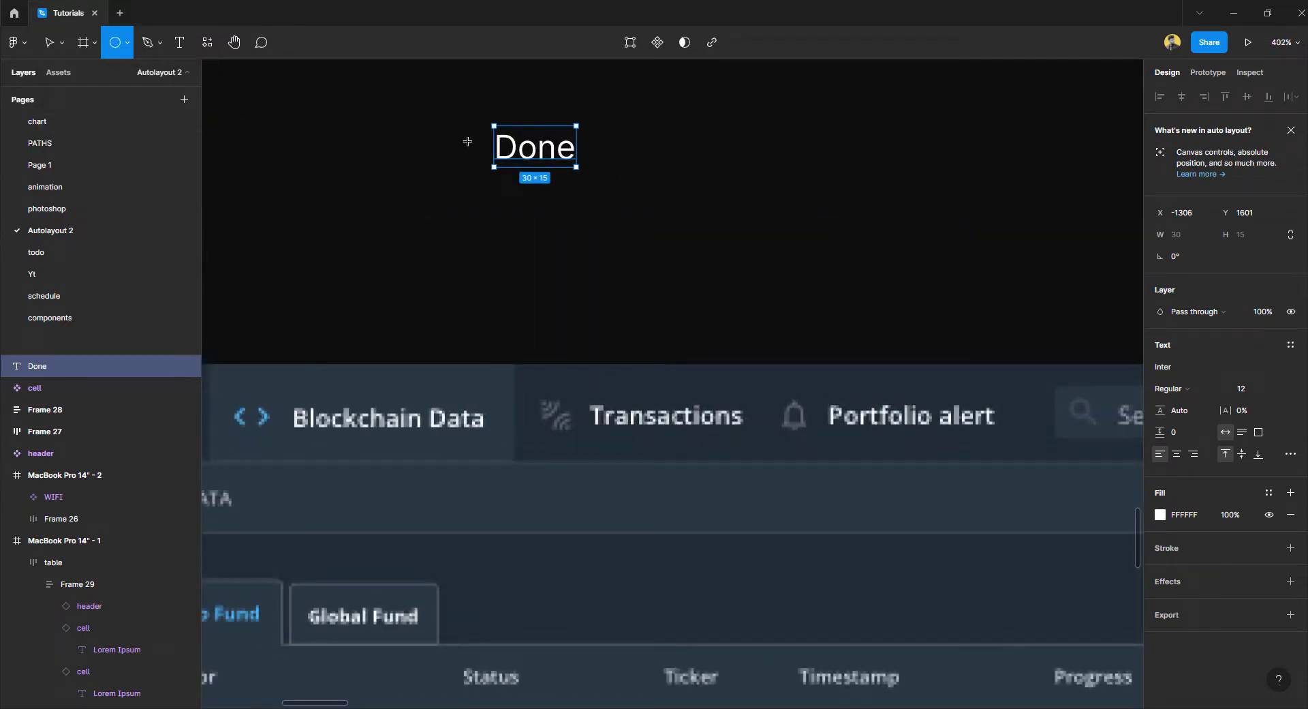
{"action": "left_click_drag", "start_coordinate": [458, 136], "coordinate": [482, 160]}
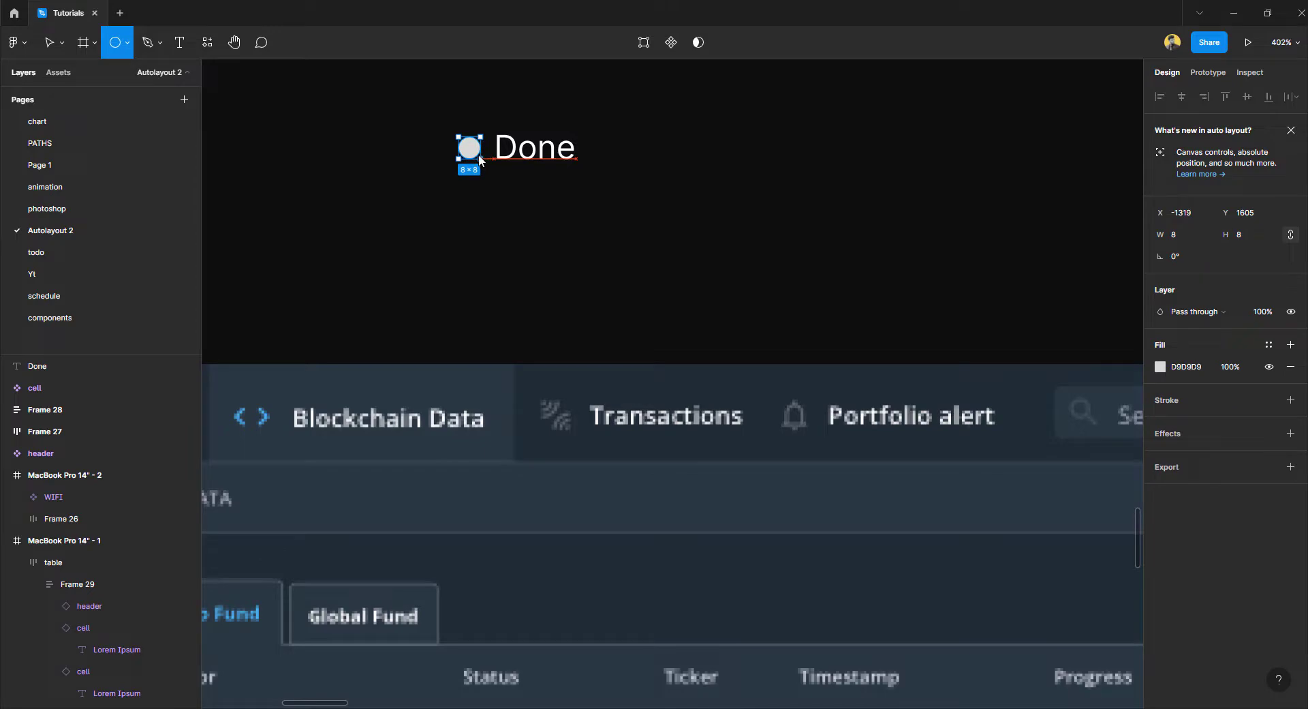
Compare the label with the reference and resize the circle beside the "Done" text to 6 × 6.
{"action": "left_click", "coordinate": [535, 147]}
{"action": "scroll", "coordinate": [535, 147], "scroll_direction": "down", "scroll_amount": 5}
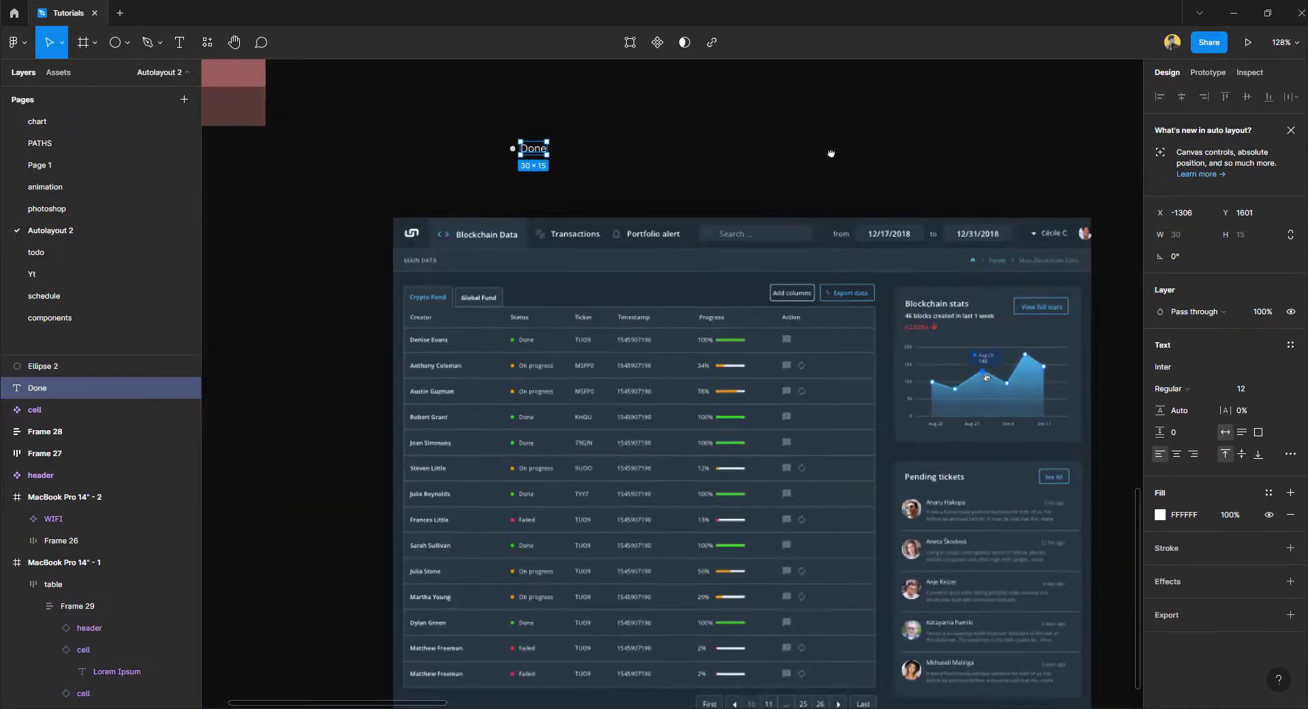
{"action": "left_click_drag", "start_coordinate": [831, 153], "coordinate": [447, 174]}
{"action": "left_click", "coordinate": [448, 163]}
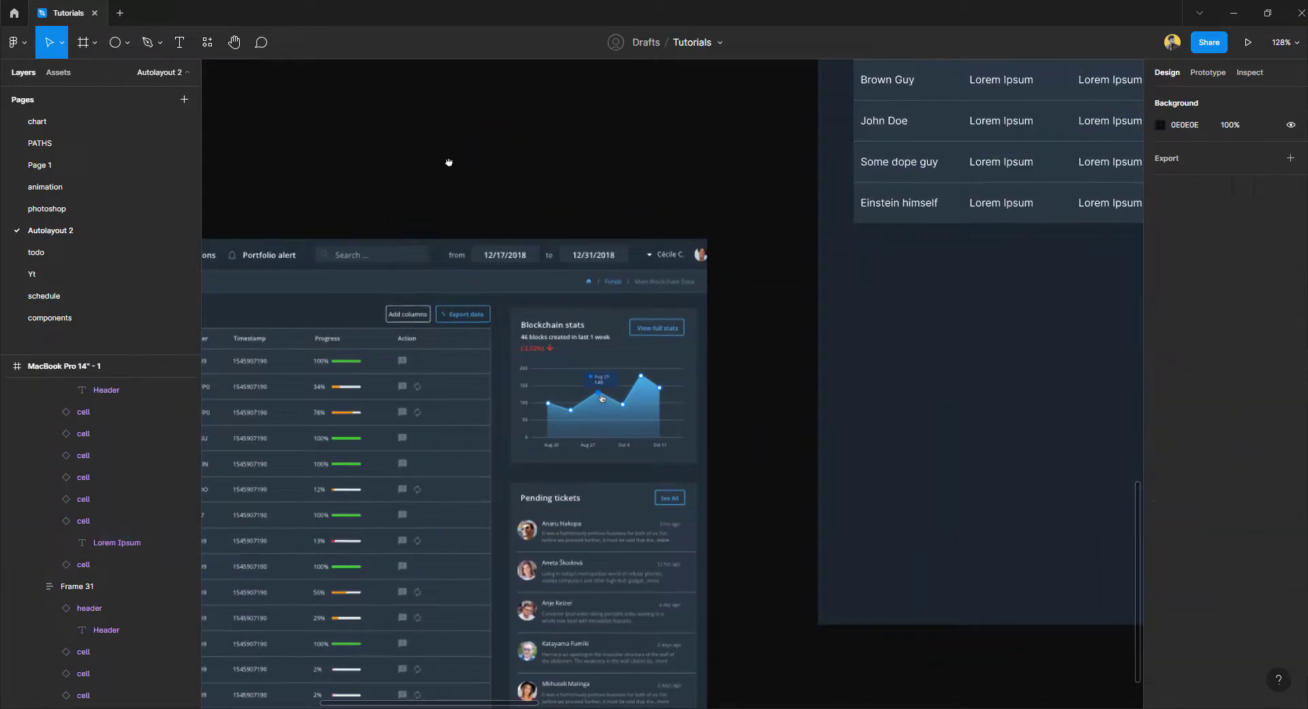
{"action": "scroll", "coordinate": [559, 170], "scroll_direction": "left", "scroll_amount": 8}
{"action": "scroll", "coordinate": [672, 173], "scroll_direction": "up", "scroll_amount": 5}
{"action": "left_click", "coordinate": [697, 162]}
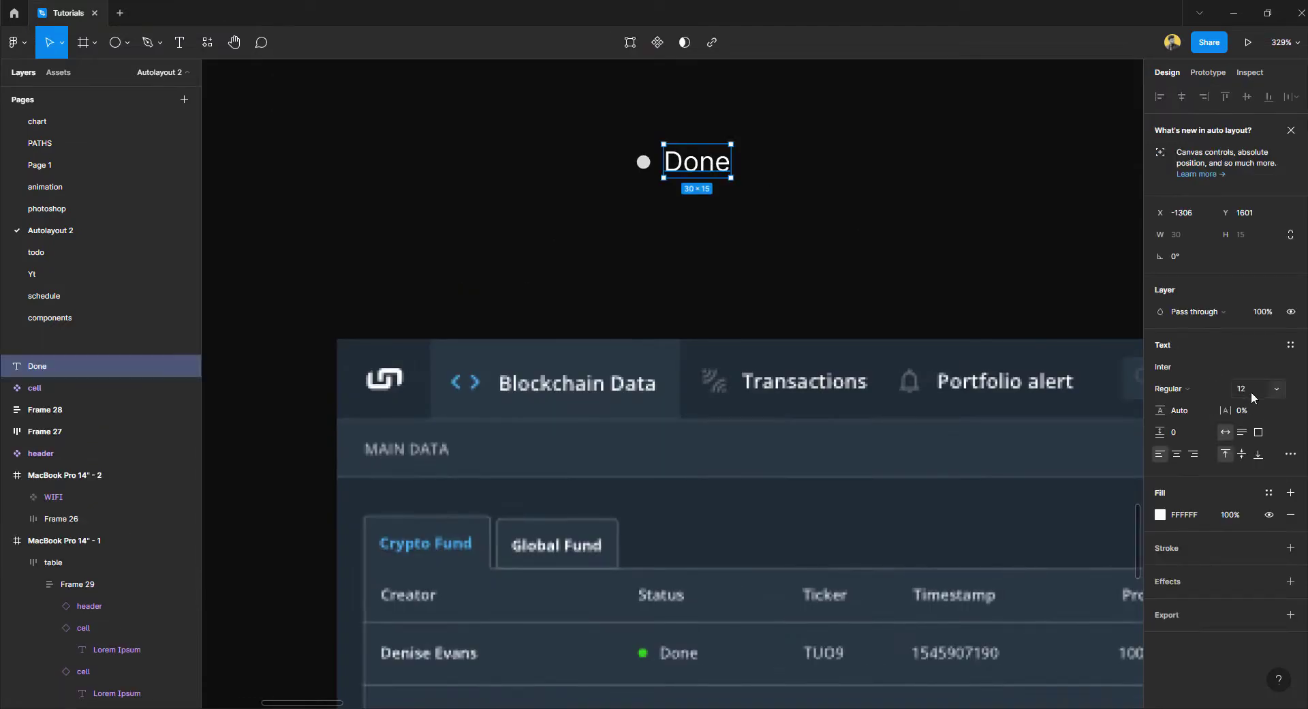
{"action": "left_click", "coordinate": [643, 162]}
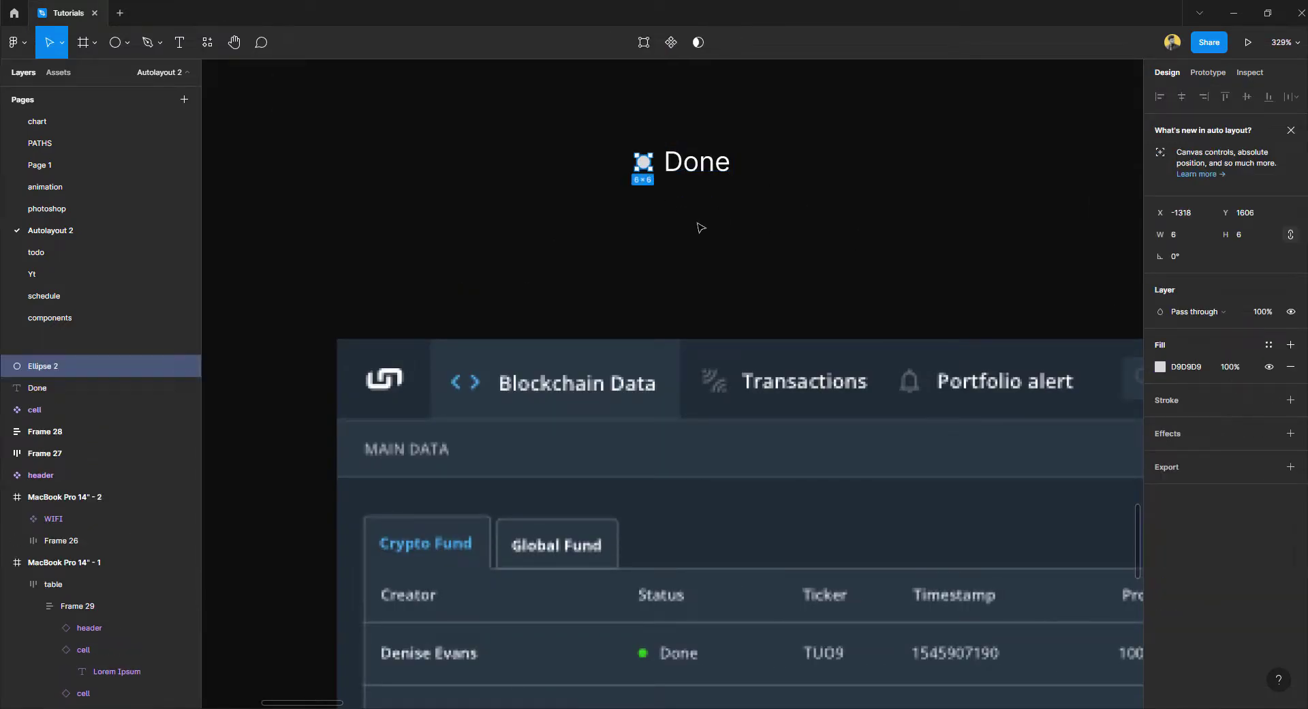
Fill the circle with the green 34DB1F sampled from the reference dashboard's Done status dot.
{"action": "scroll", "coordinate": [701, 227], "scroll_direction": "down", "scroll_amount": 3}
{"action": "key", "text": "i"}
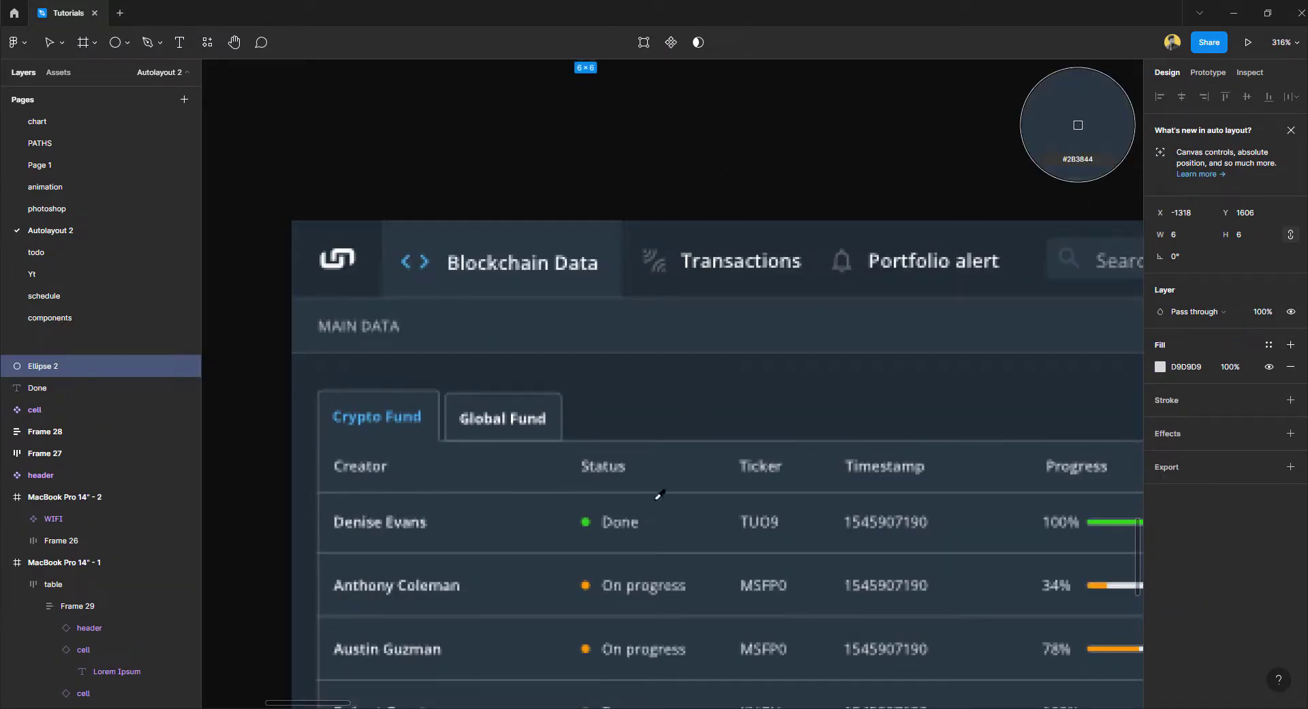
{"action": "left_click", "coordinate": [585, 521]}
{"action": "left_click", "coordinate": [692, 175]}
{"action": "scroll", "coordinate": [660, 173], "scroll_direction": "up", "scroll_amount": 2}
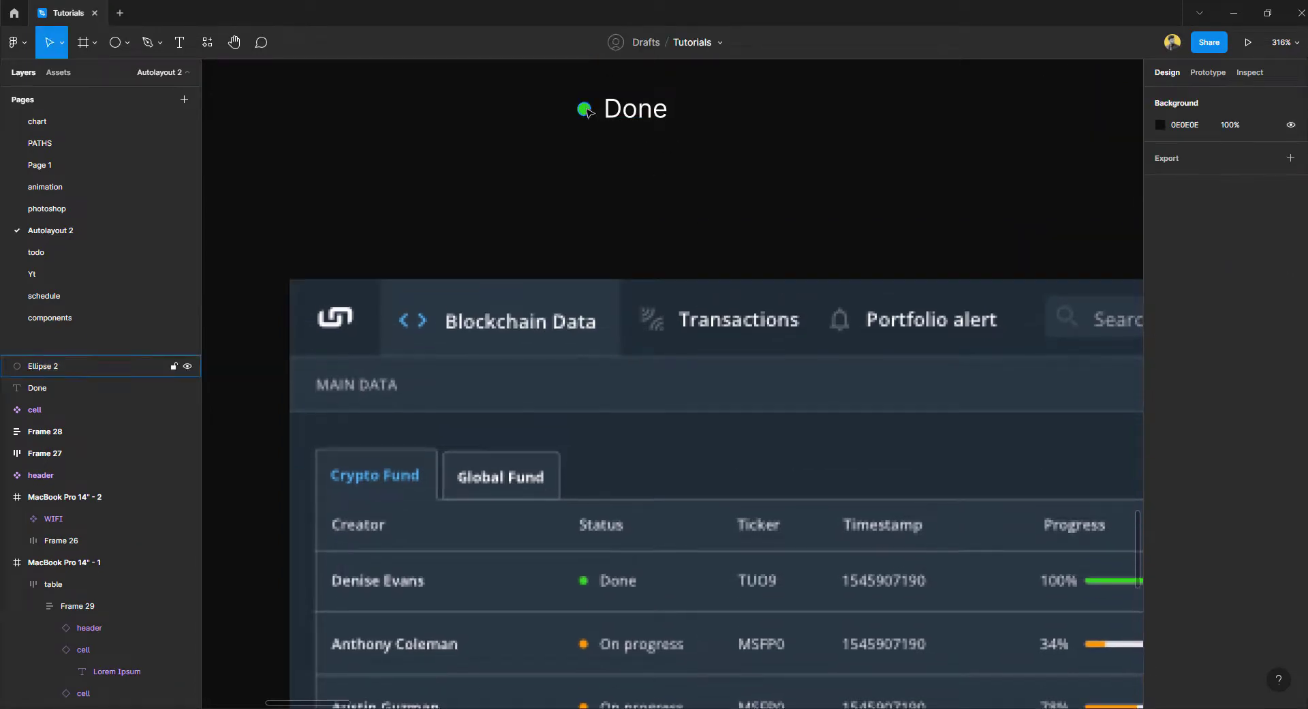
Combine the green circle and the "Done" text in a horizontal auto layout with a spacing of 4.
{"action": "left_click", "coordinate": [585, 110]}
{"action": "left_click", "coordinate": [632, 110], "text": "shift"}
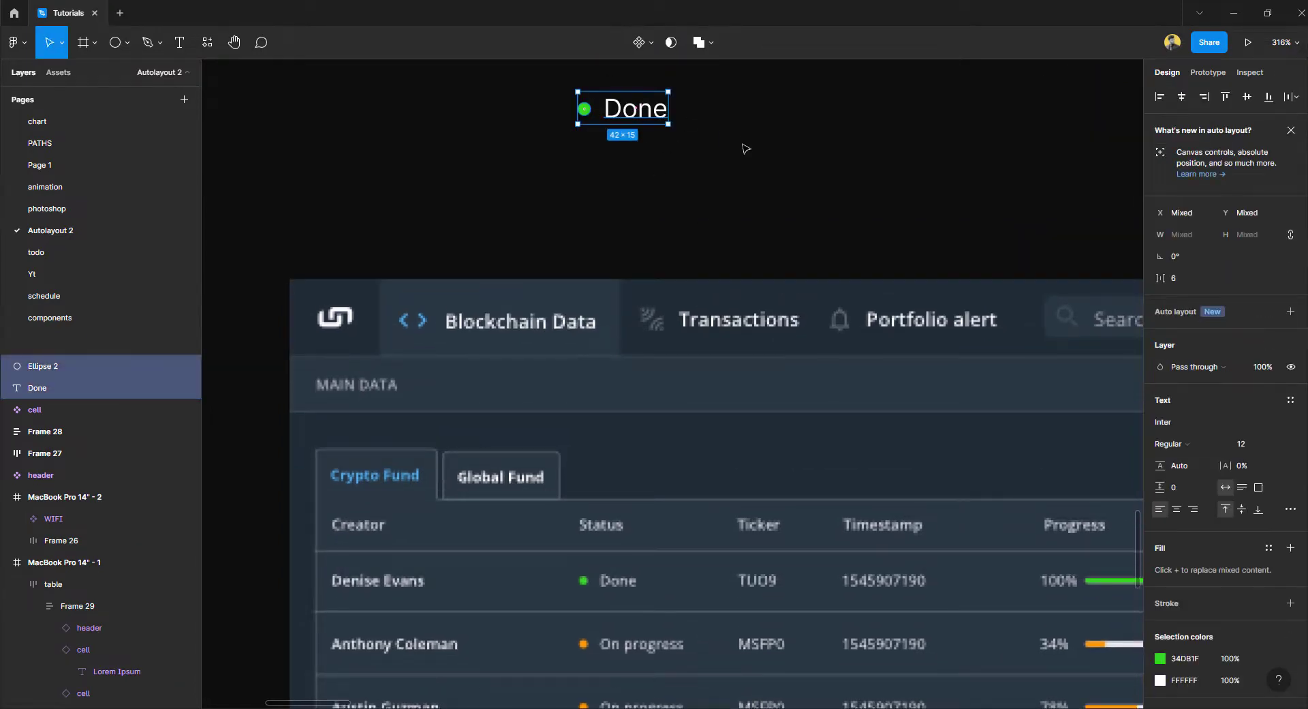
{"action": "key", "text": "shift+a"}
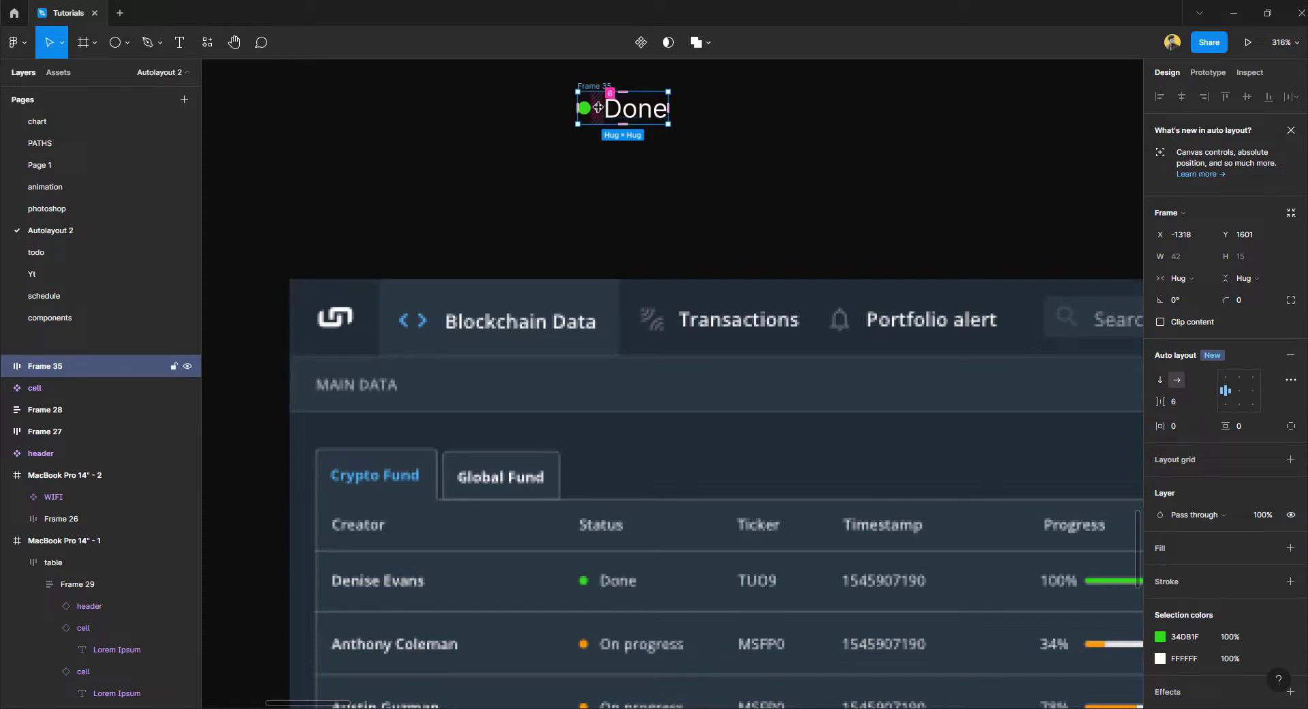
{"action": "left_click", "coordinate": [1186, 407]}
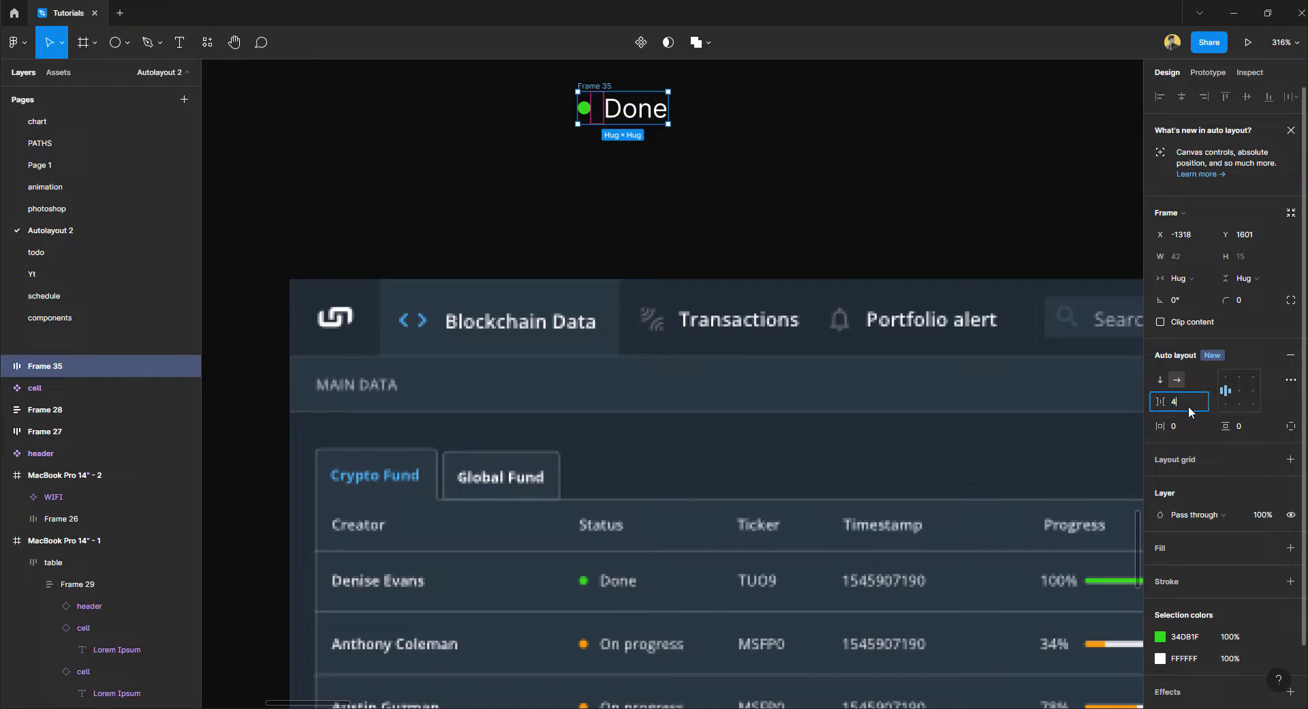
{"action": "type", "text": "4"}
{"action": "key", "text": "Return"}
{"action": "left_click", "coordinate": [584, 108]}
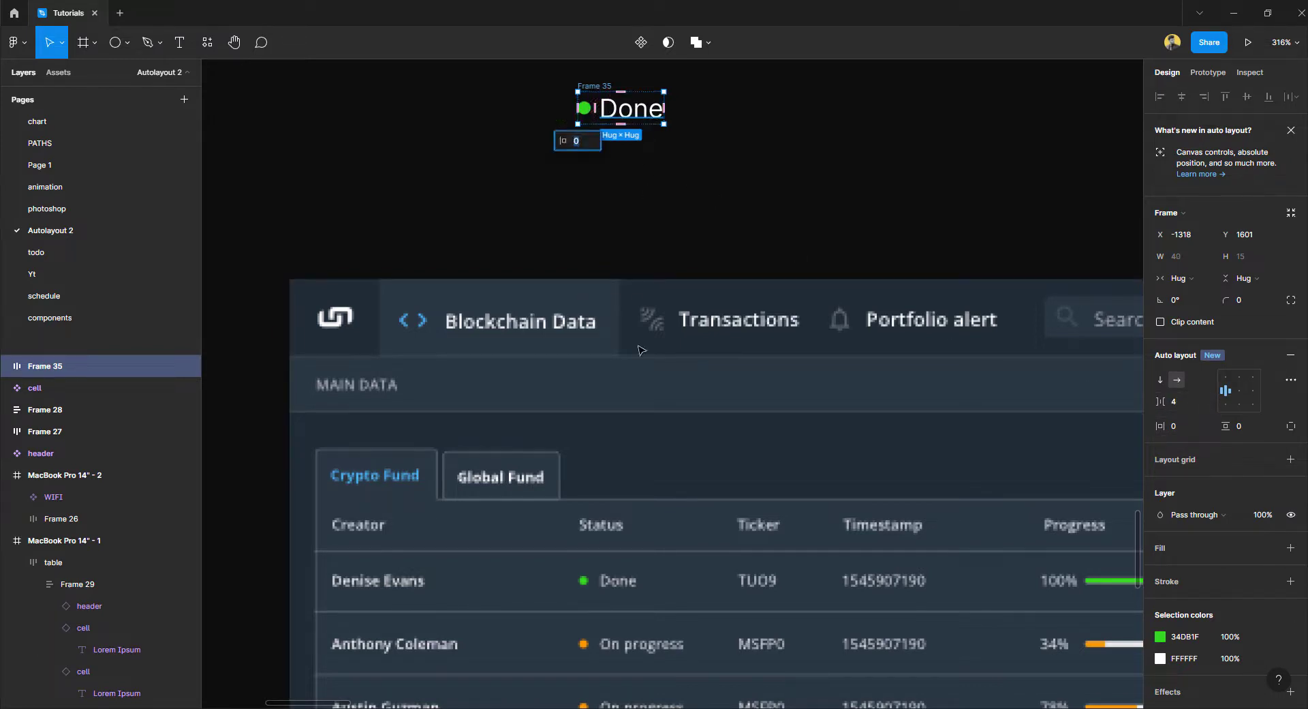
{"action": "left_click", "coordinate": [730, 160]}
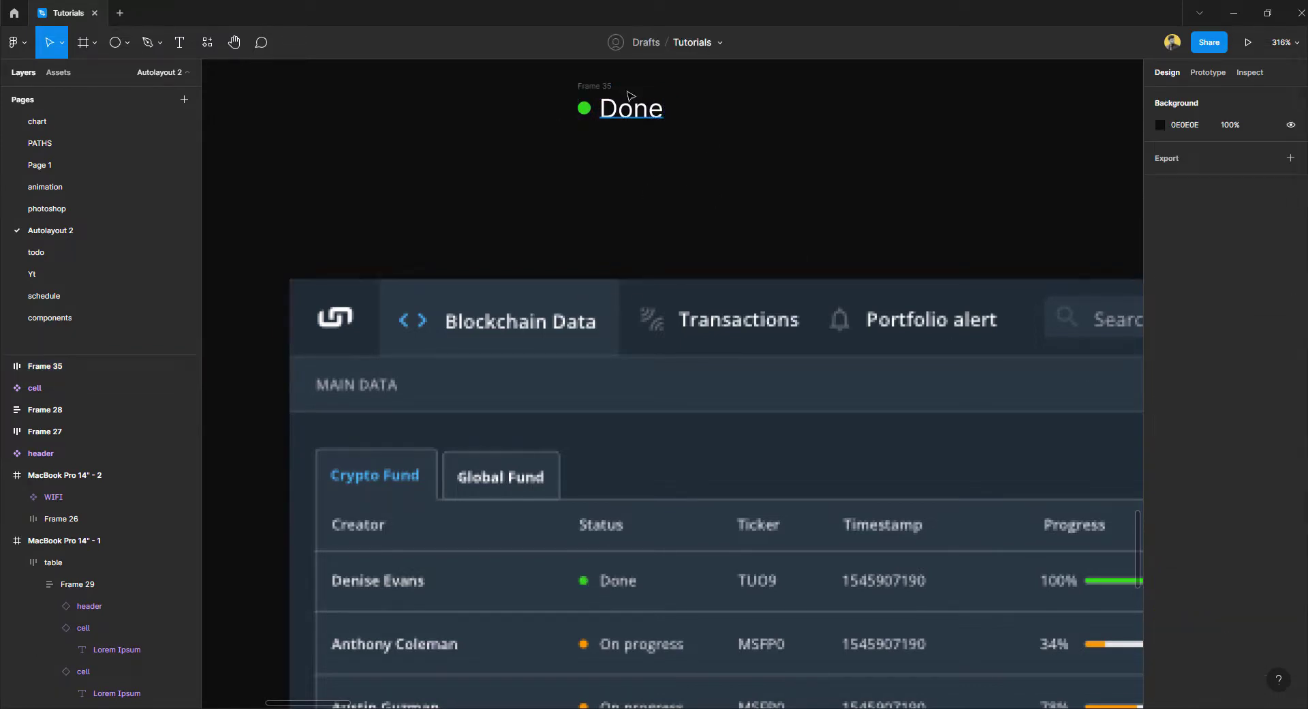
Turn the auto layout frame with the dot and "Done" text into a component and name it "status".
{"action": "left_click", "coordinate": [607, 89]}
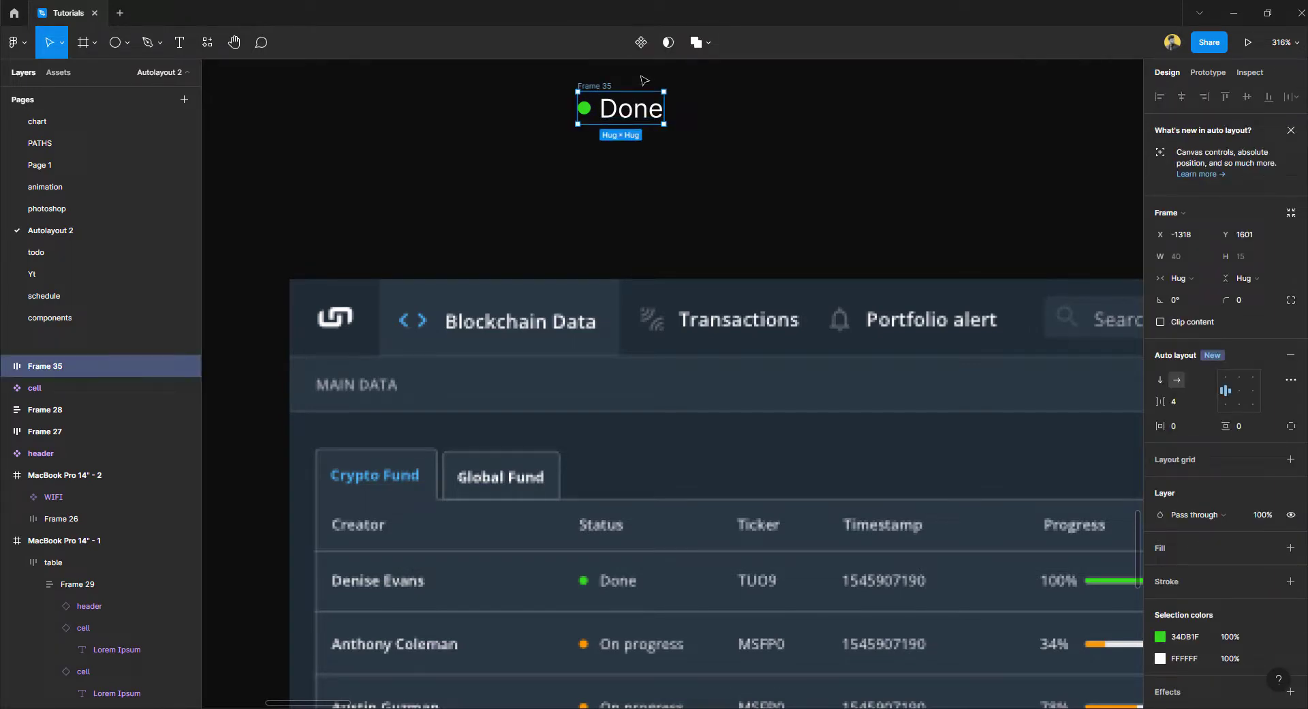
{"action": "key", "text": "ctrl+alt+k"}
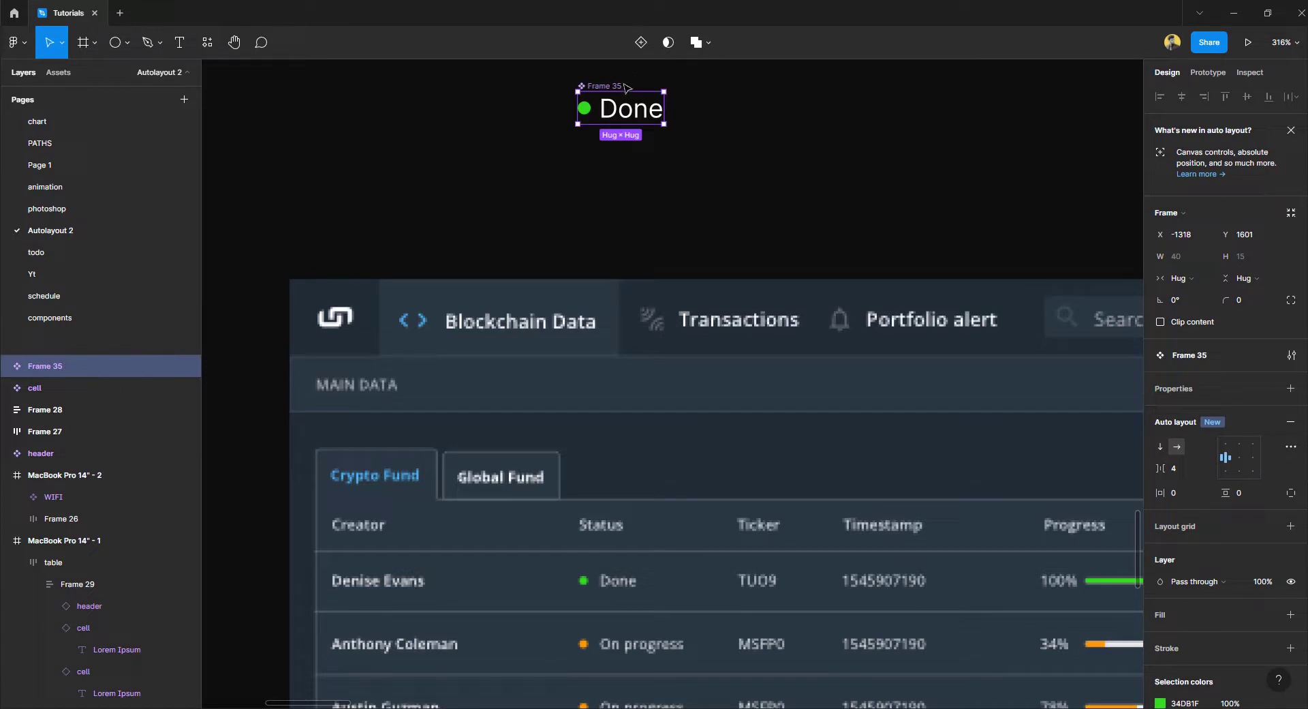
{"action": "double_click", "coordinate": [617, 88]}
{"action": "type", "text": "status"}
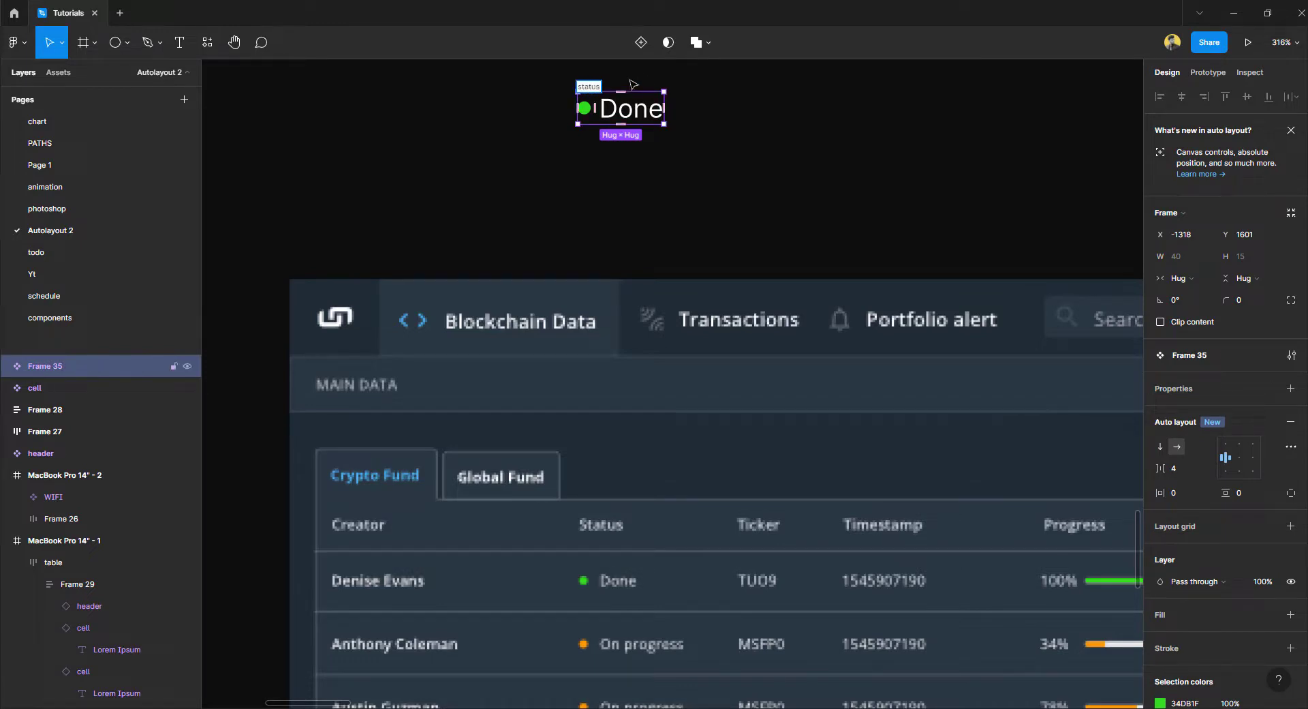
{"action": "key", "text": "Escape"}
Add a second variant to the status component.
{"action": "left_click", "coordinate": [599, 87]}
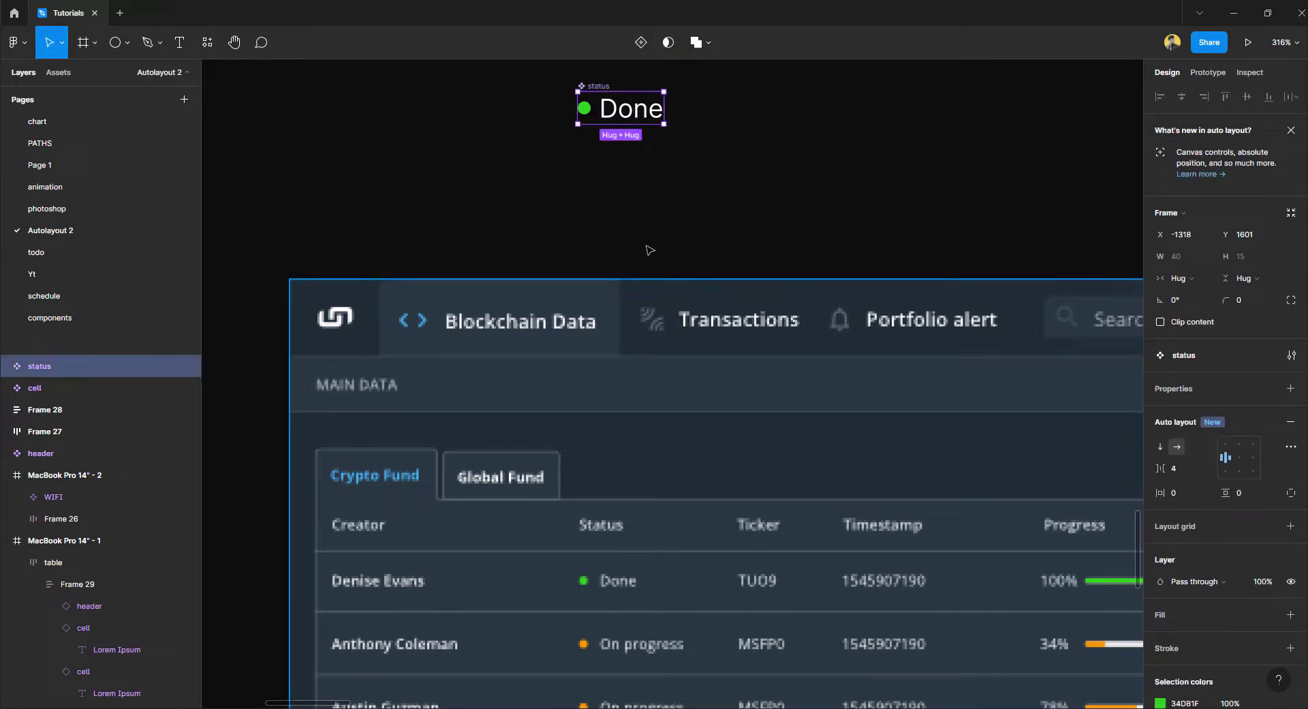
{"action": "left_click", "coordinate": [640, 43]}
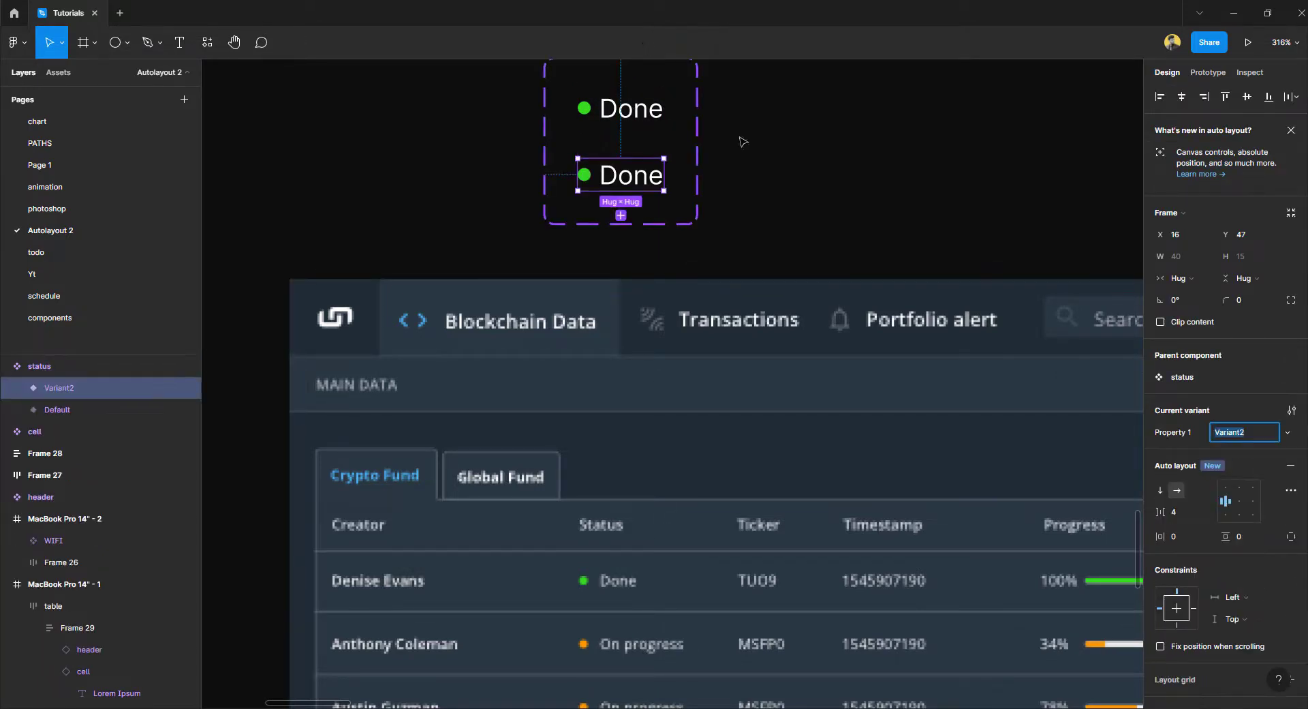
{"action": "left_click", "coordinate": [774, 141]}
{"action": "scroll", "coordinate": [771, 142], "scroll_direction": "down", "scroll_amount": 3}
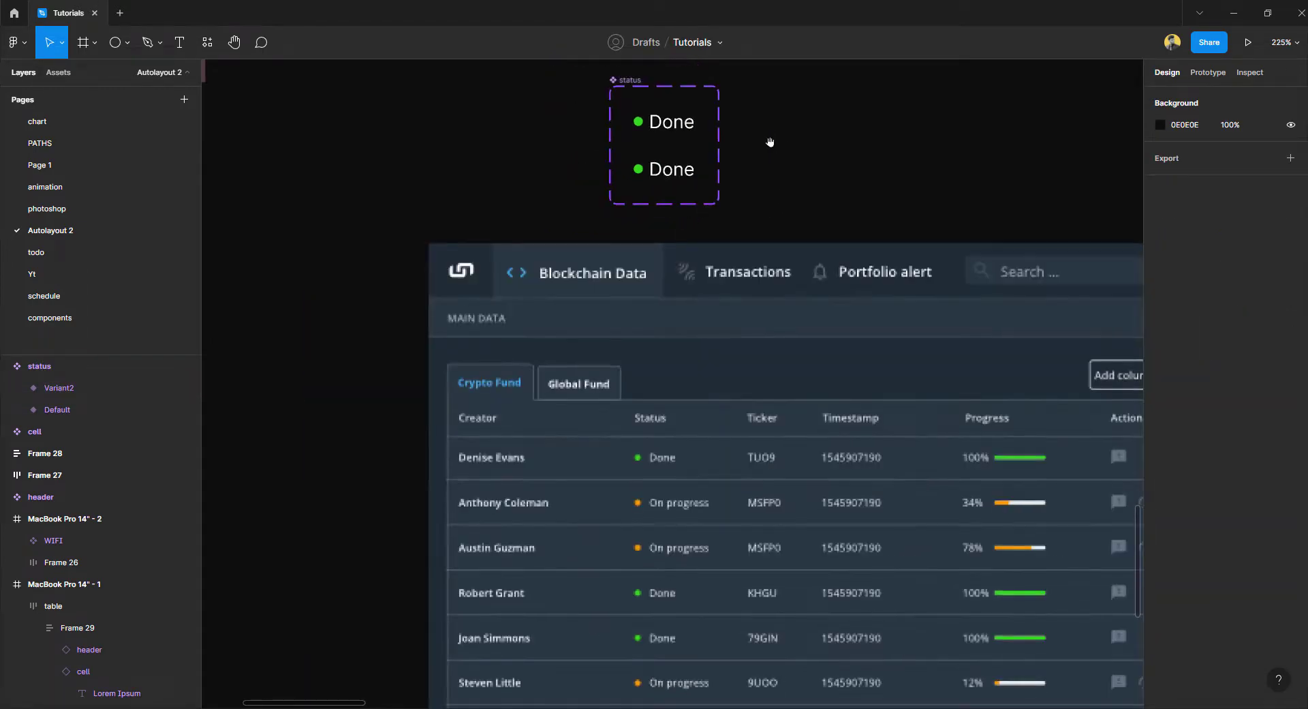
Change the second status variant's text to "On Progress".
{"action": "left_click", "coordinate": [648, 167]}
{"action": "double_click", "coordinate": [648, 167]}
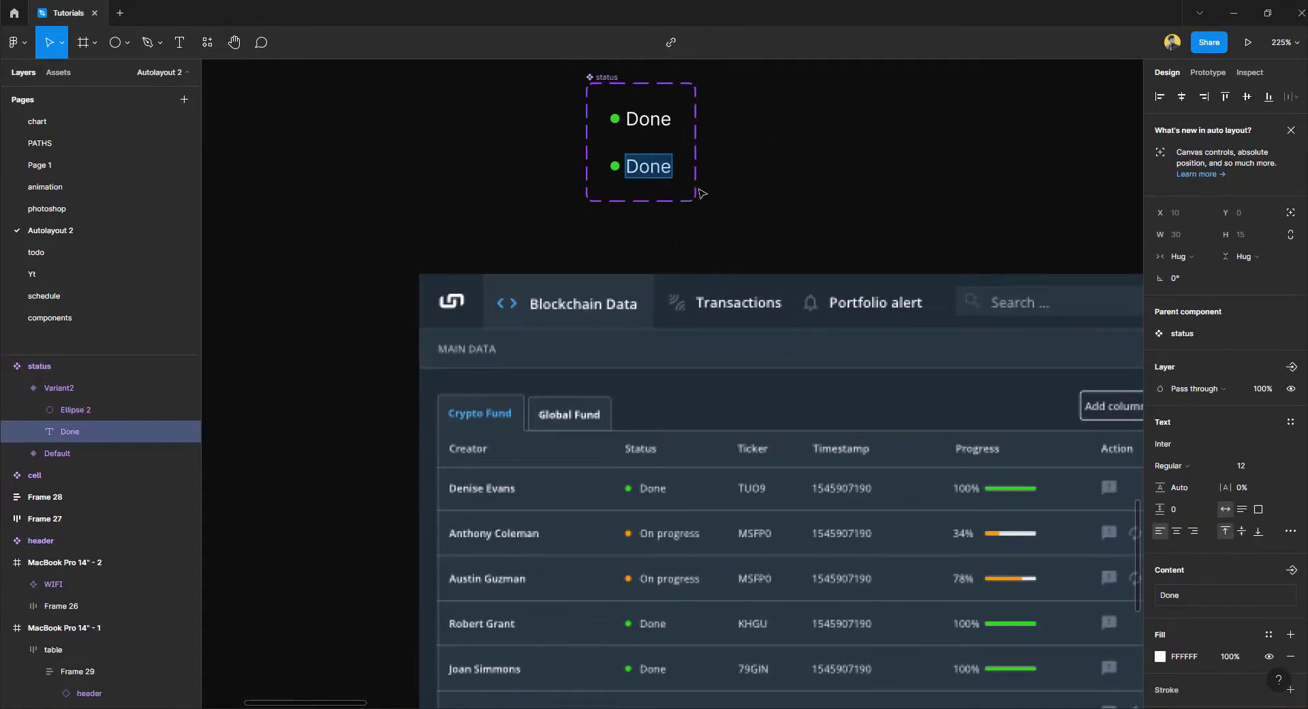
{"action": "type", "text": "On P"}
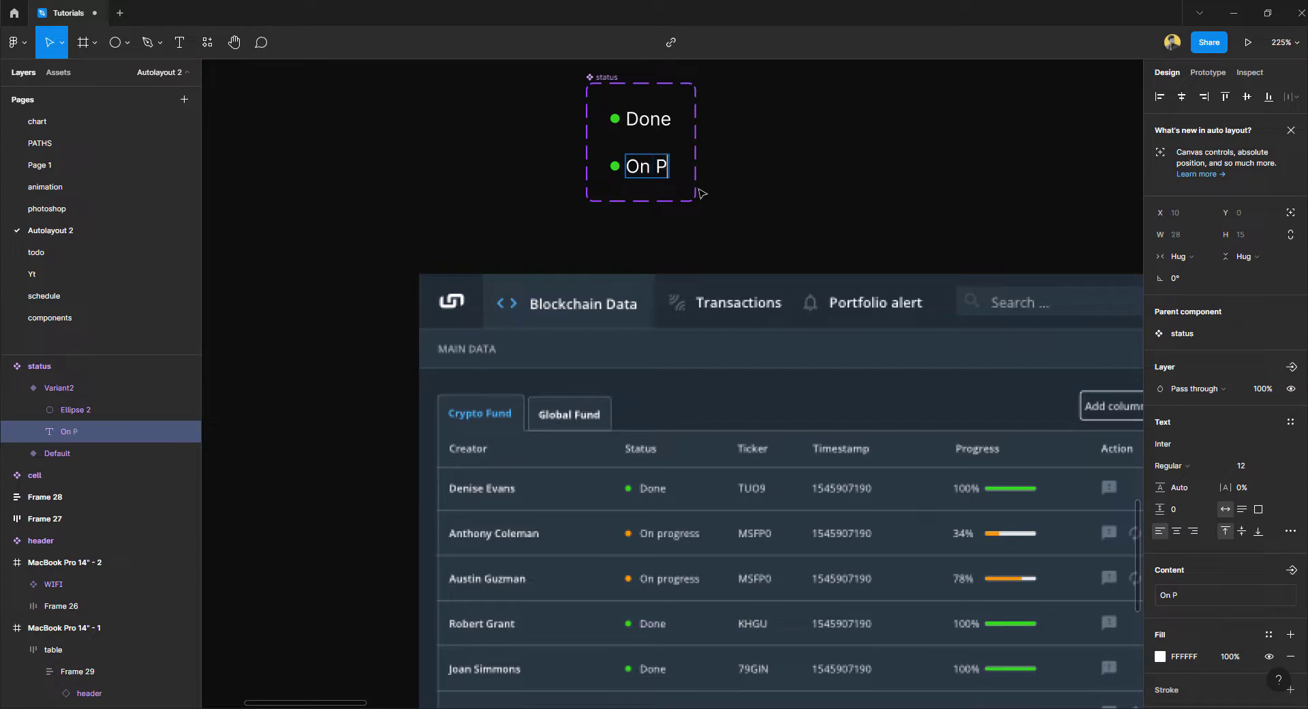
{"action": "type", "text": "rogress"}
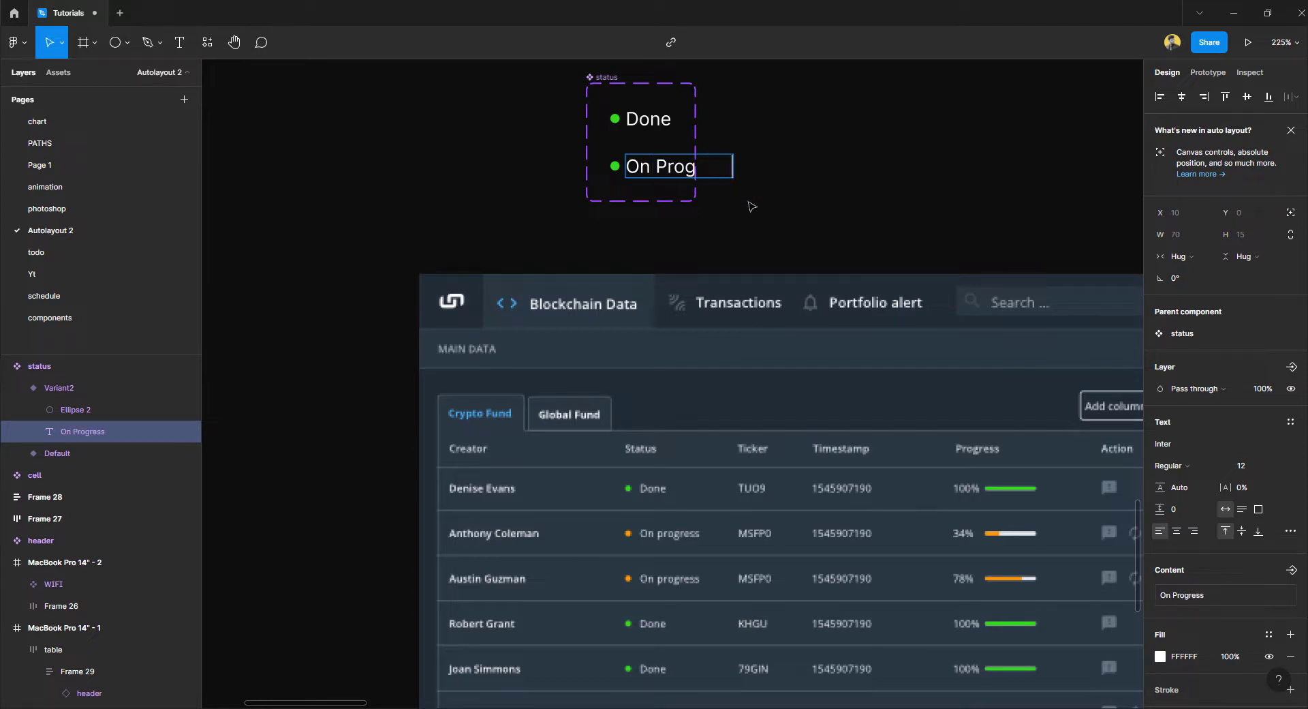
{"action": "key", "text": "Escape"}
Widen the status component set to 128 and extend it downward to leave room below the second variant.
{"action": "left_click", "coordinate": [610, 83]}
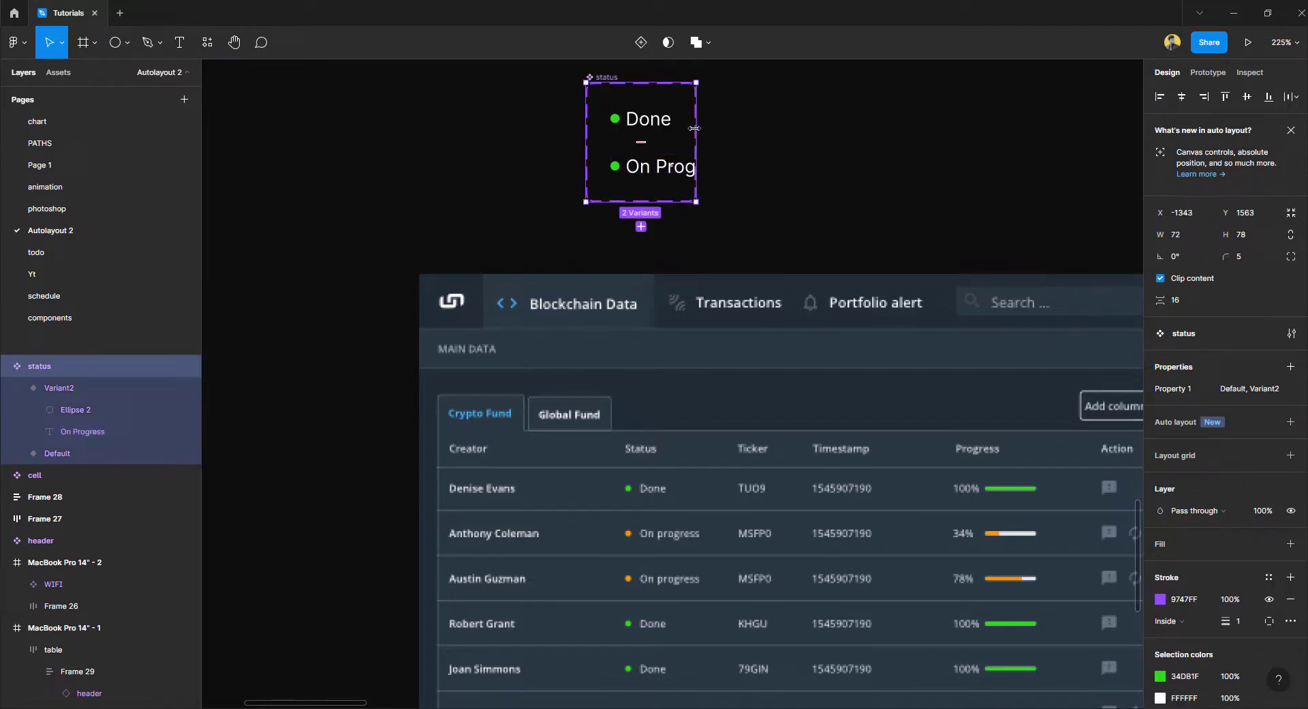
{"action": "left_click_drag", "start_coordinate": [695, 128], "coordinate": [782, 129]}
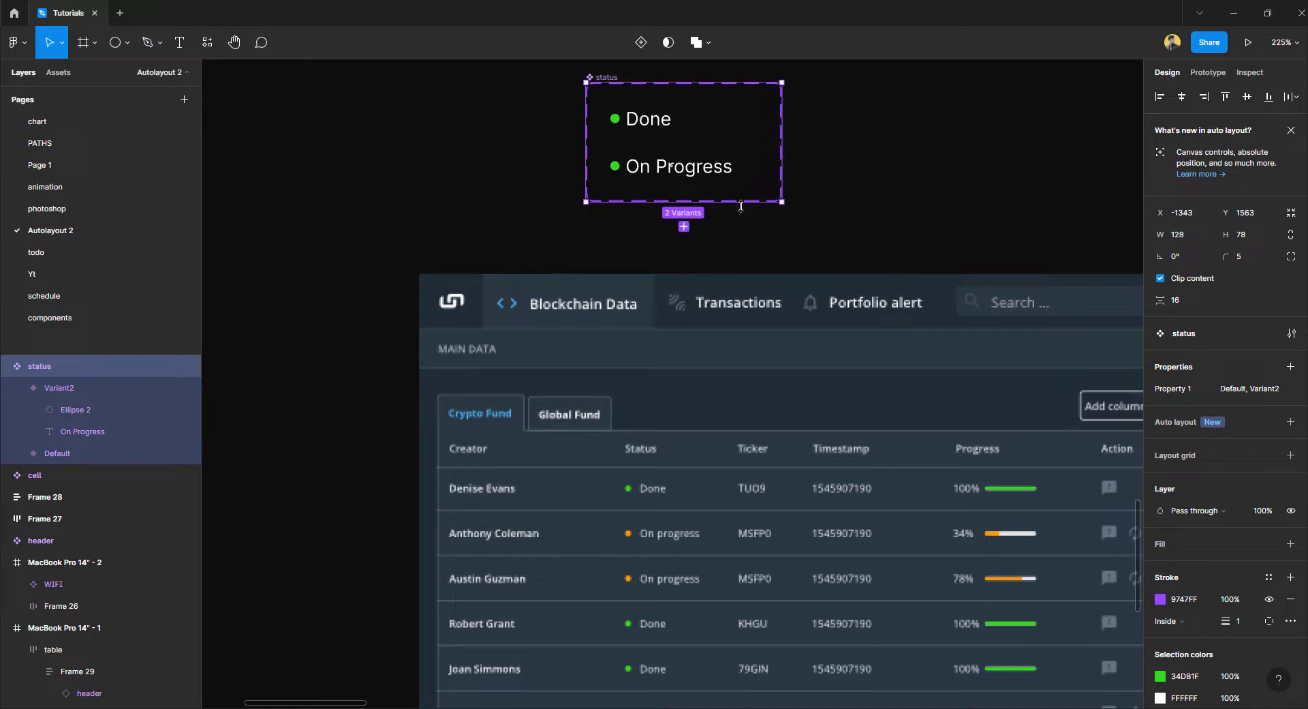
{"action": "left_click_drag", "start_coordinate": [741, 205], "coordinate": [741, 232]}
{"action": "key", "text": "Escape"}
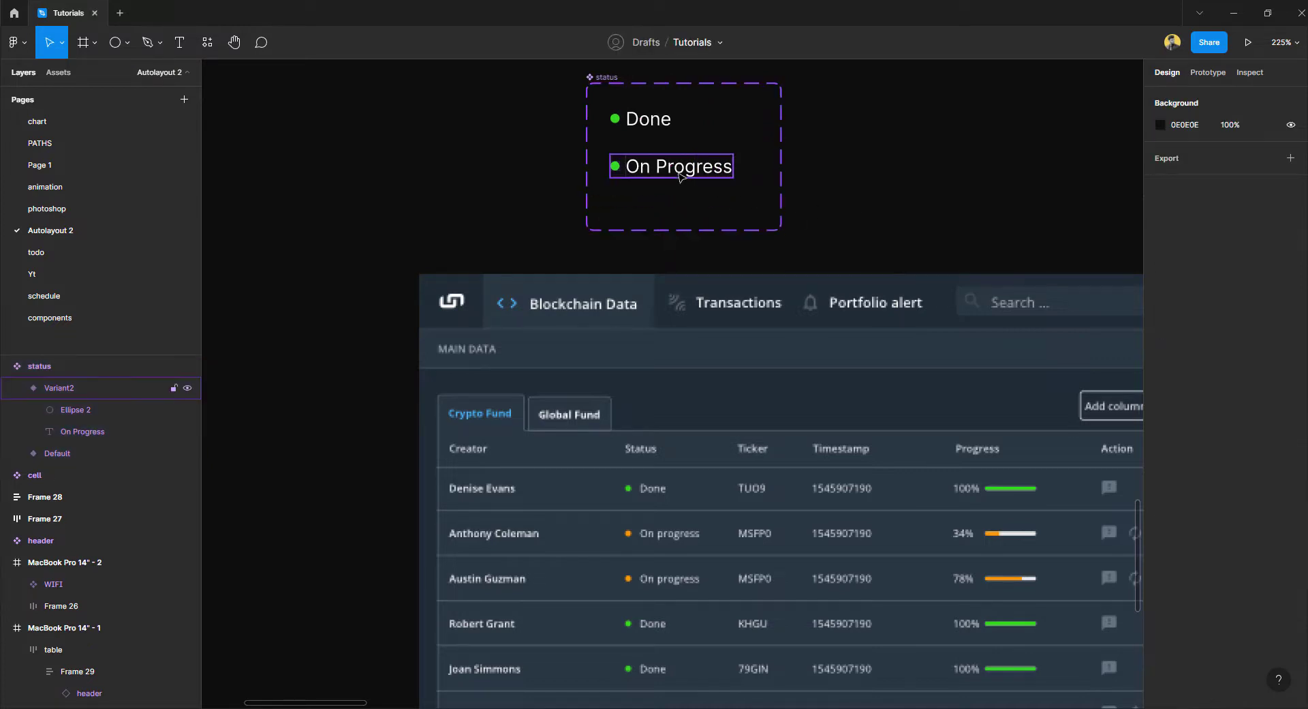
Recolor the dot of the On Progress variant orange (FF9800), sampling the On progress dot in the reference table.
{"action": "left_click", "coordinate": [618, 170]}
{"action": "key", "text": "i"}
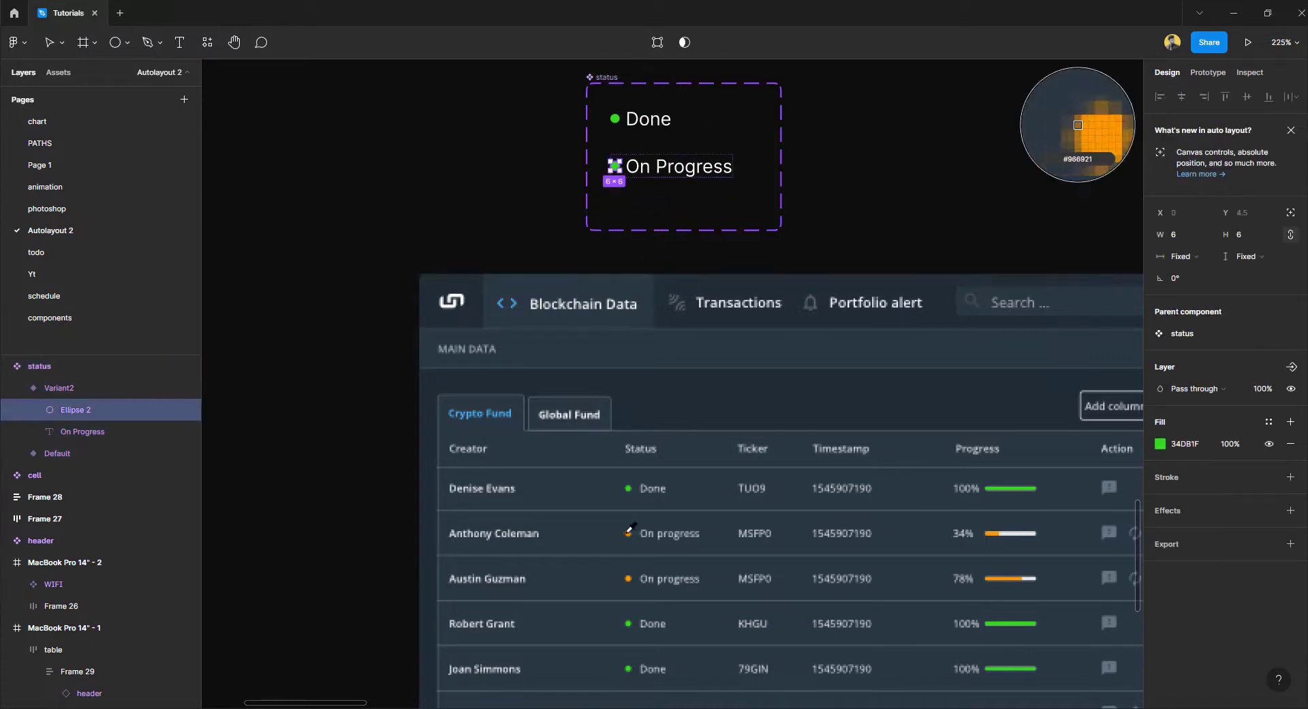
{"action": "left_click", "coordinate": [629, 533]}
{"action": "key", "text": "Escape"}
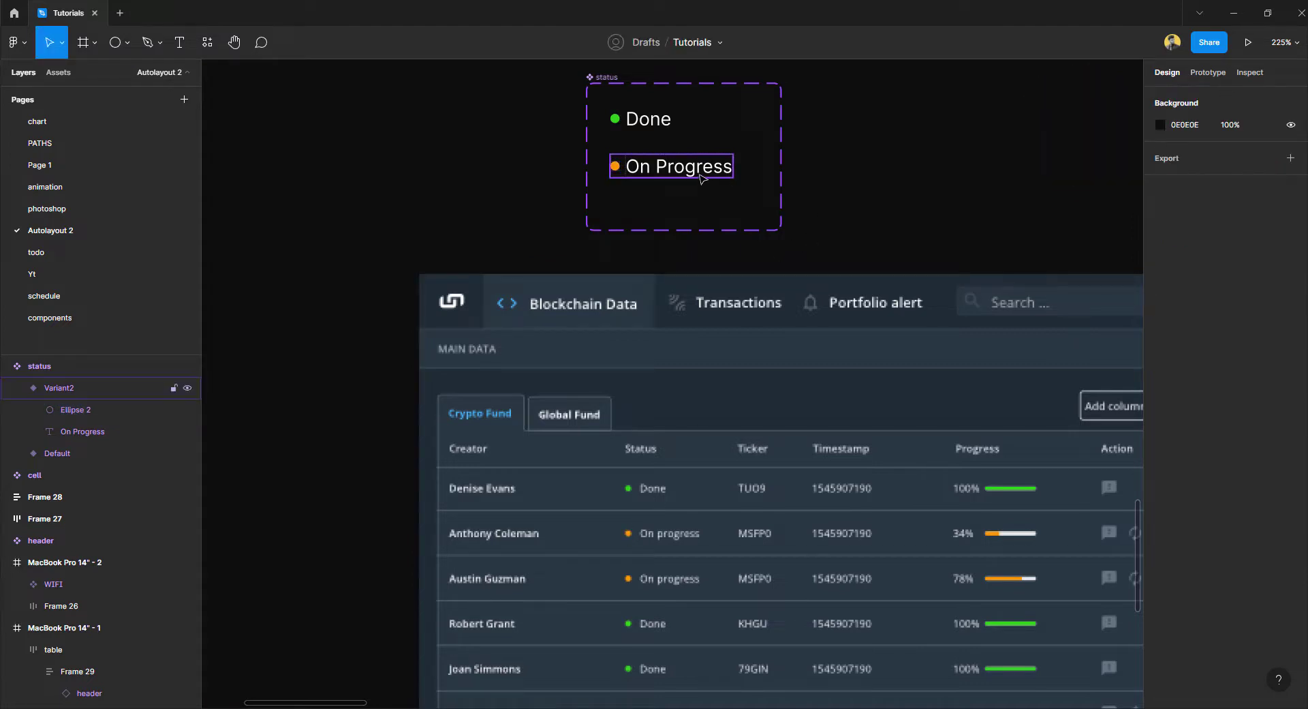
Duplicate the On Progress variant directly below itself inside the status component set as a third variant.
{"action": "left_click", "coordinate": [688, 173]}
{"action": "left_click", "coordinate": [672, 202]}
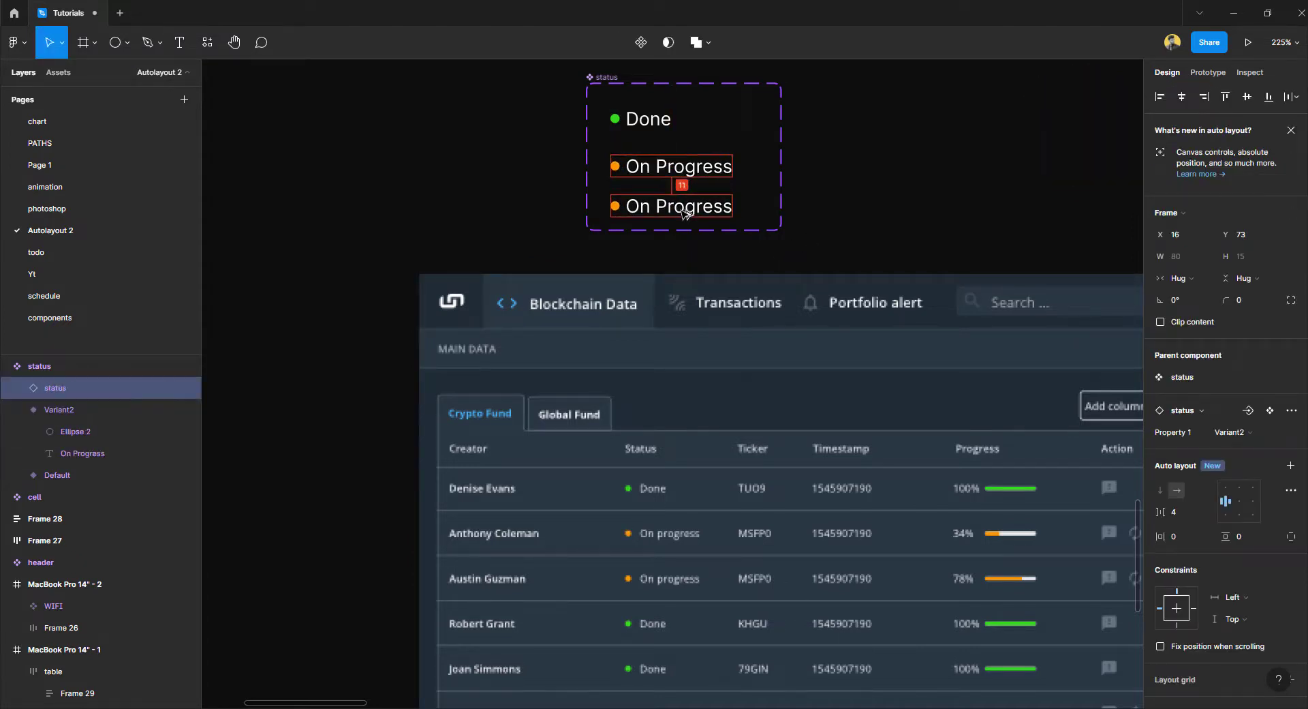
{"action": "left_click", "coordinate": [844, 235]}
Change the third status variant's text to "Failed", matching the wording in the reference table.
{"action": "scroll", "coordinate": [847, 345], "scroll_direction": "down", "scroll_amount": 3}
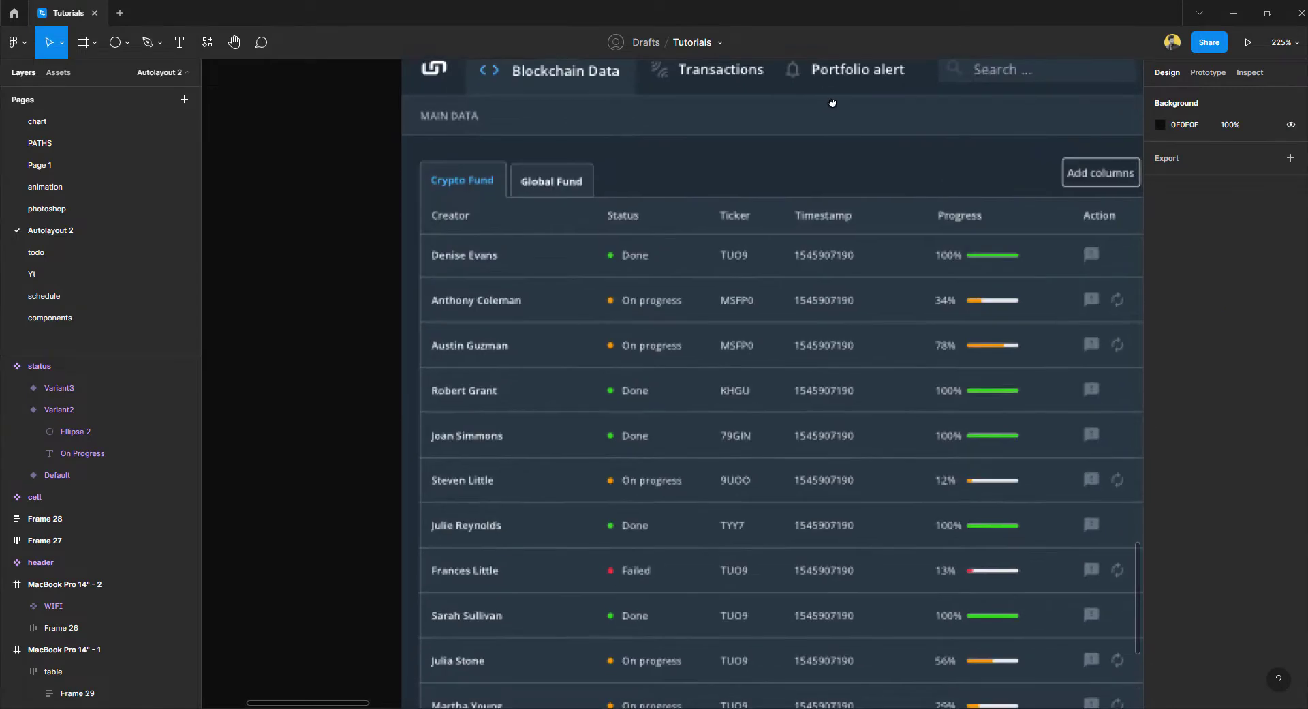
{"action": "scroll", "coordinate": [822, 391], "scroll_direction": "up", "scroll_amount": 5}
{"action": "double_click", "coordinate": [672, 271]}
{"action": "key", "text": "Return"}
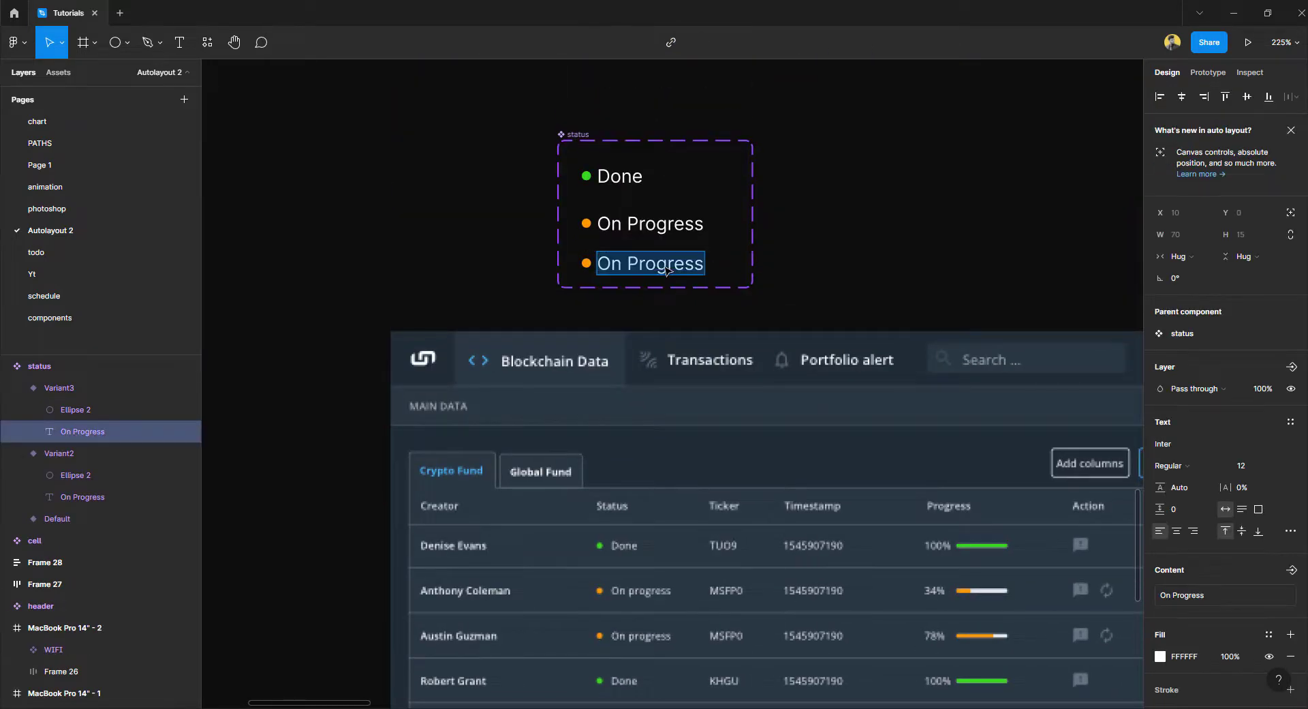
{"action": "type", "text": "Failed"}
{"action": "key", "text": "Escape"}
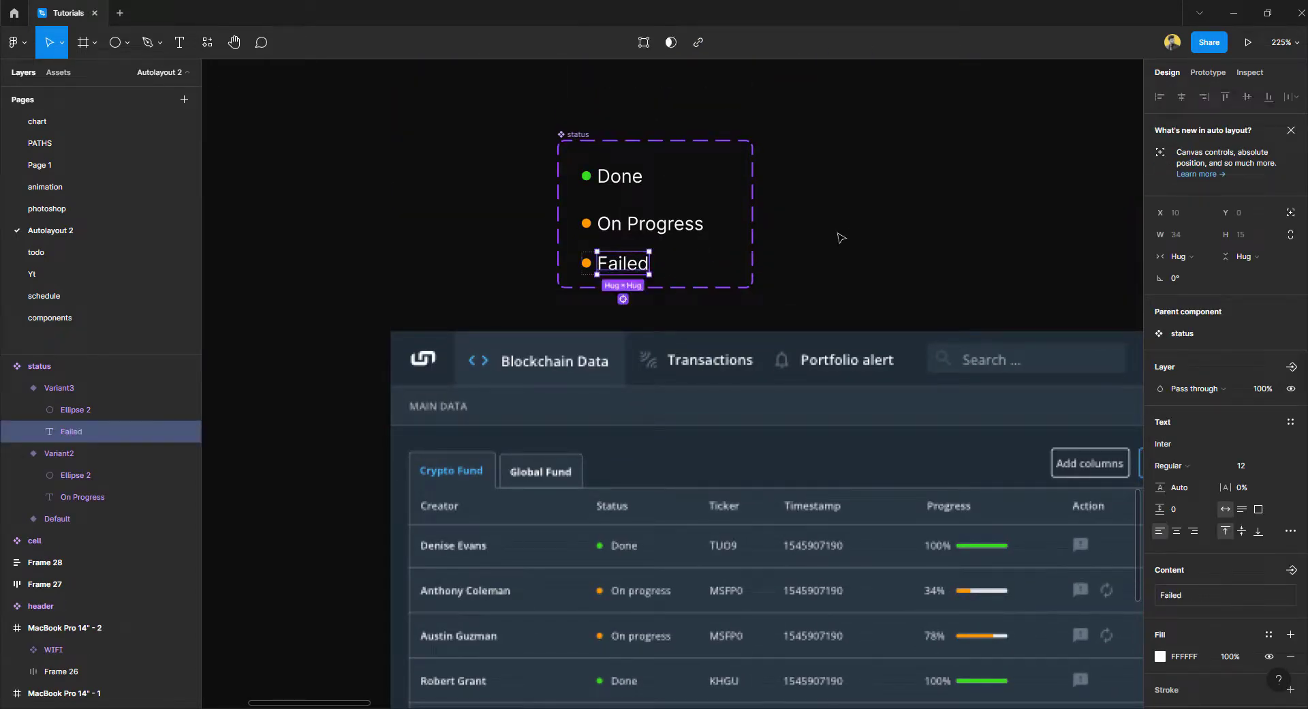
Recolor the dot of the Failed variant red (F72841), sampling the Failed dot in the reference table.
{"action": "left_click", "coordinate": [586, 263]}
{"action": "scroll", "coordinate": [617, 545], "scroll_direction": "down", "scroll_amount": 5}
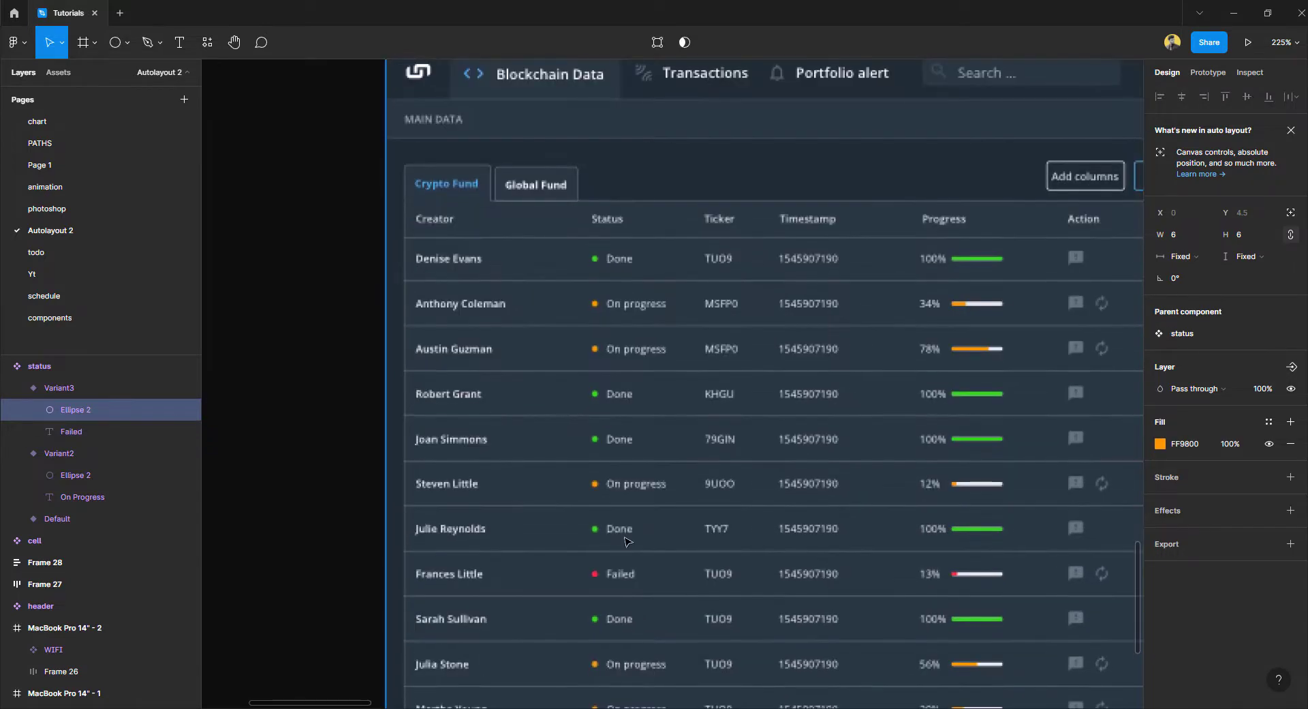
{"action": "key", "text": "i"}
{"action": "left_click", "coordinate": [597, 574]}
{"action": "scroll", "coordinate": [681, 305], "scroll_direction": "up", "scroll_amount": 5}
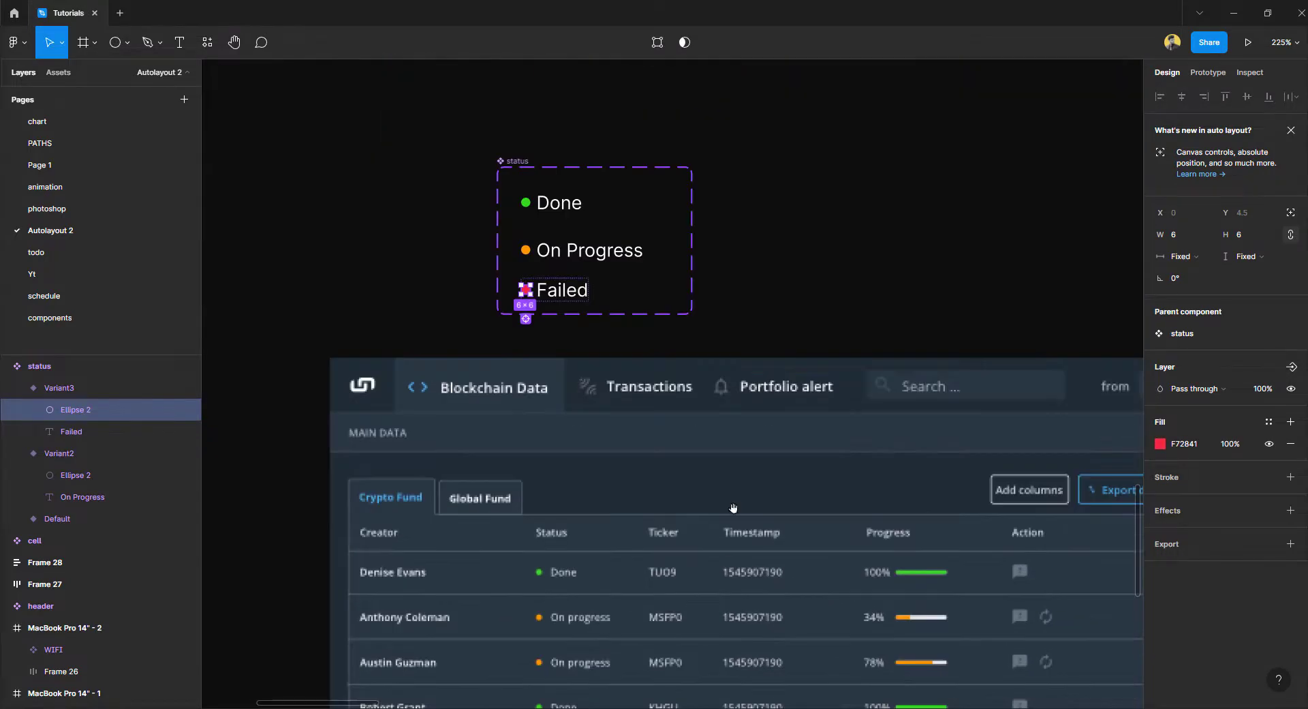
{"action": "scroll", "coordinate": [681, 306], "scroll_direction": "up", "scroll_amount": 3, "text": "ctrl"}
{"action": "key", "text": "Escape"}
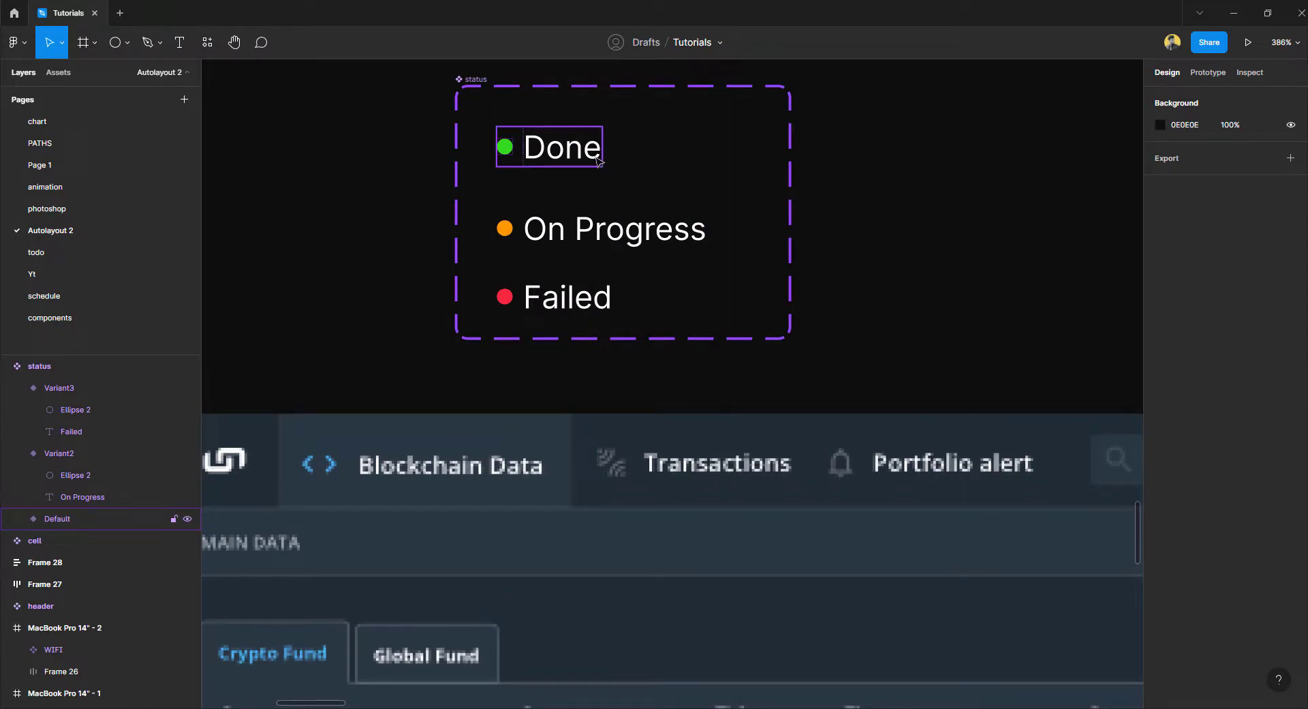
Set Property 1 of the Done variant to "done" and of the On Progress variant to "progress".
{"action": "scroll", "coordinate": [599, 159], "scroll_direction": "down", "scroll_amount": 3, "text": "ctrl"}
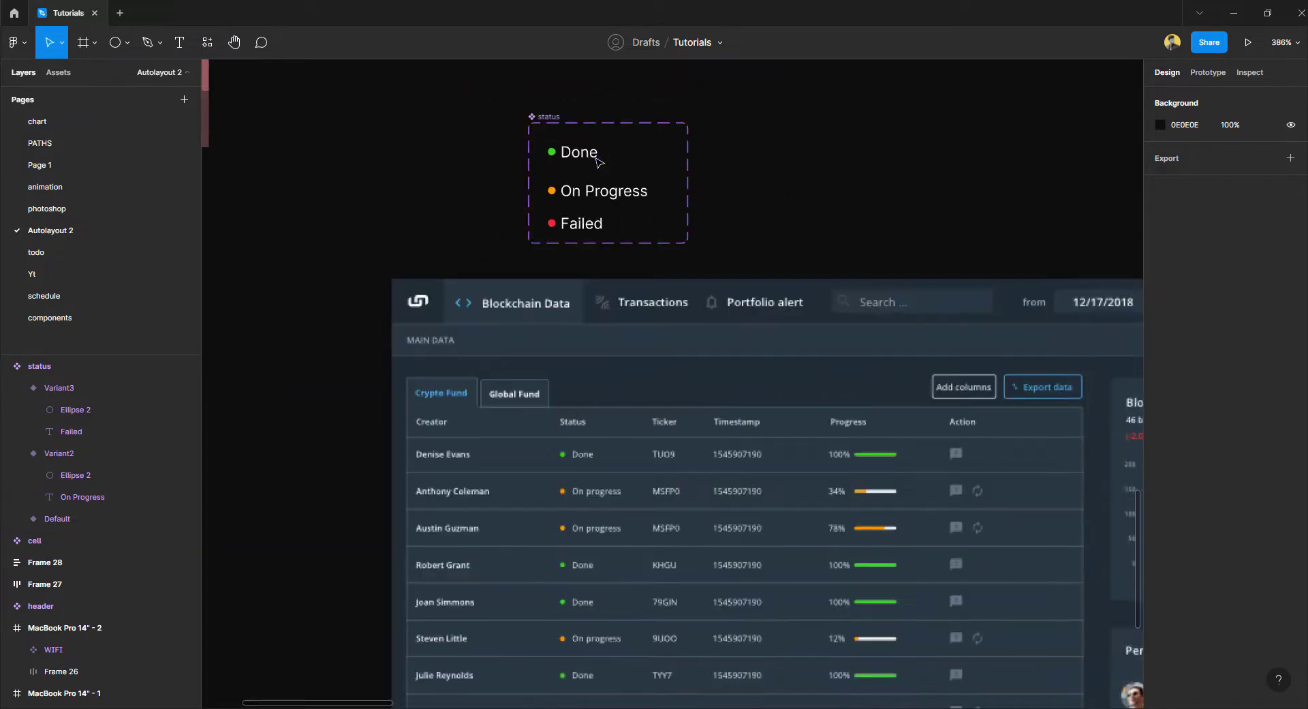
{"action": "left_click", "coordinate": [597, 156]}
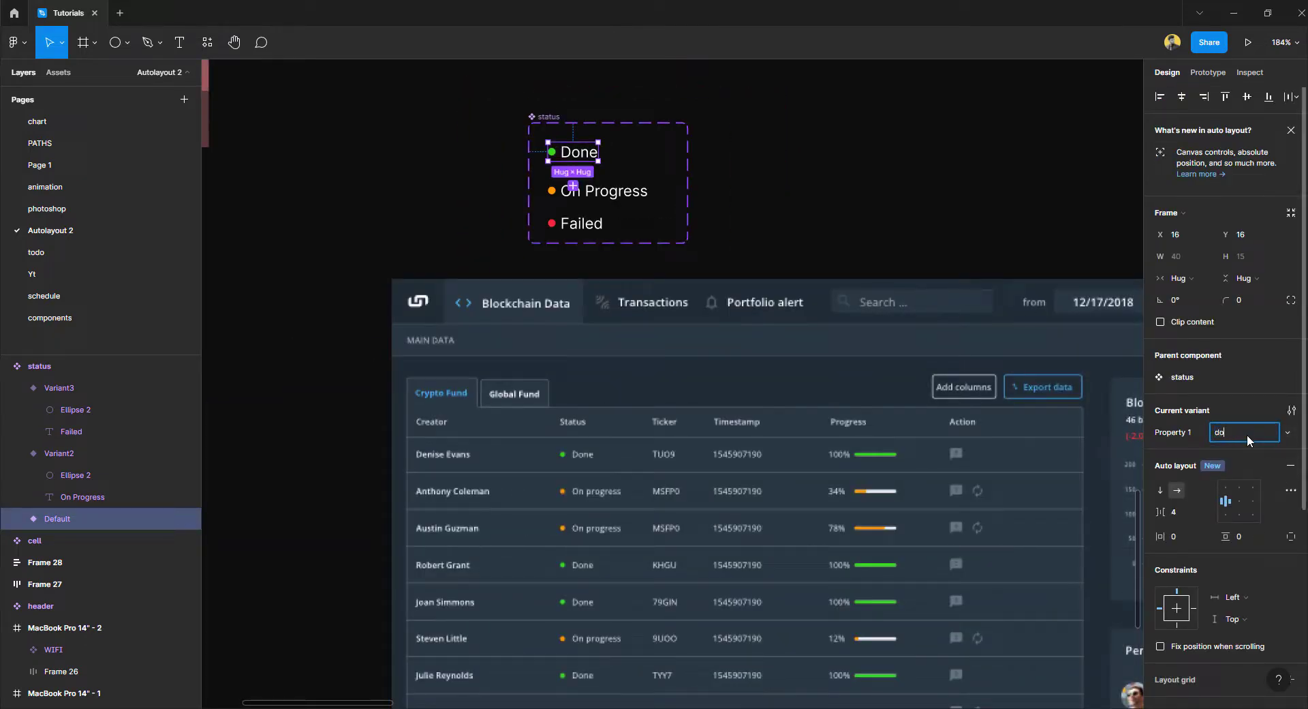
{"action": "type", "text": "ne"}
{"action": "left_click", "coordinate": [636, 203]}
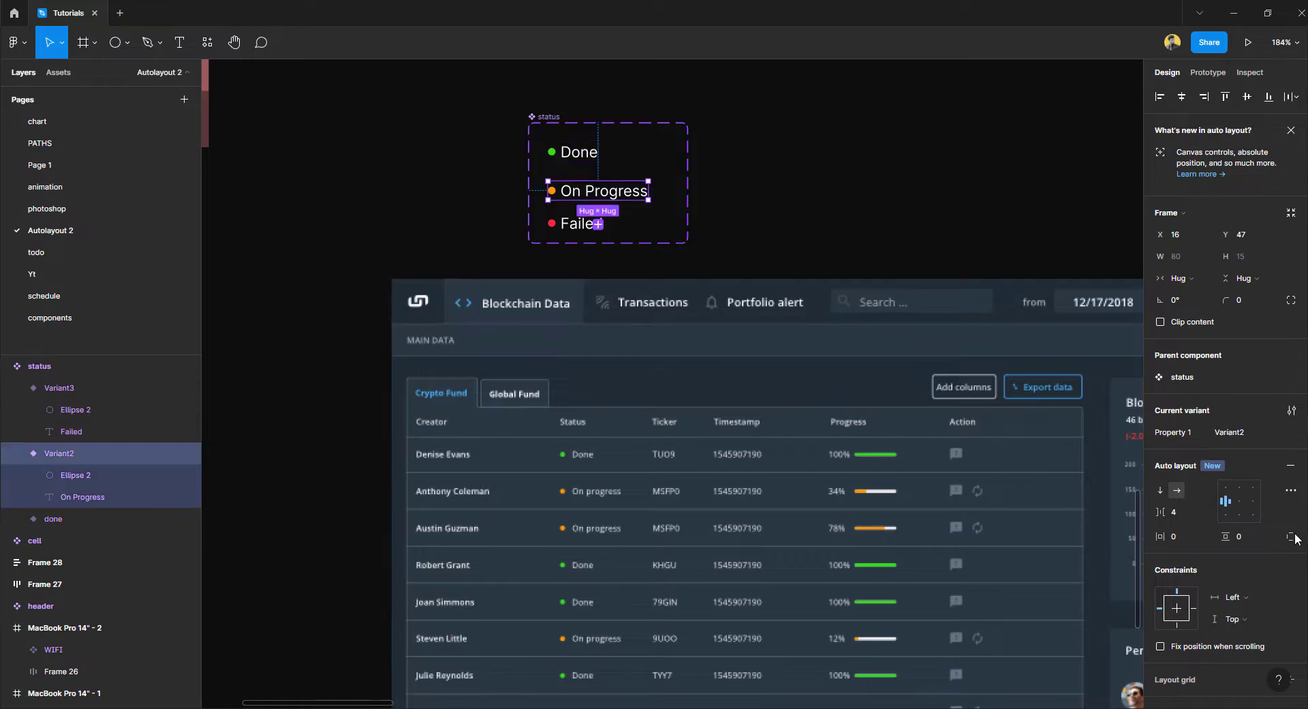
{"action": "left_click", "coordinate": [1237, 434]}
{"action": "type", "text": "progress"}
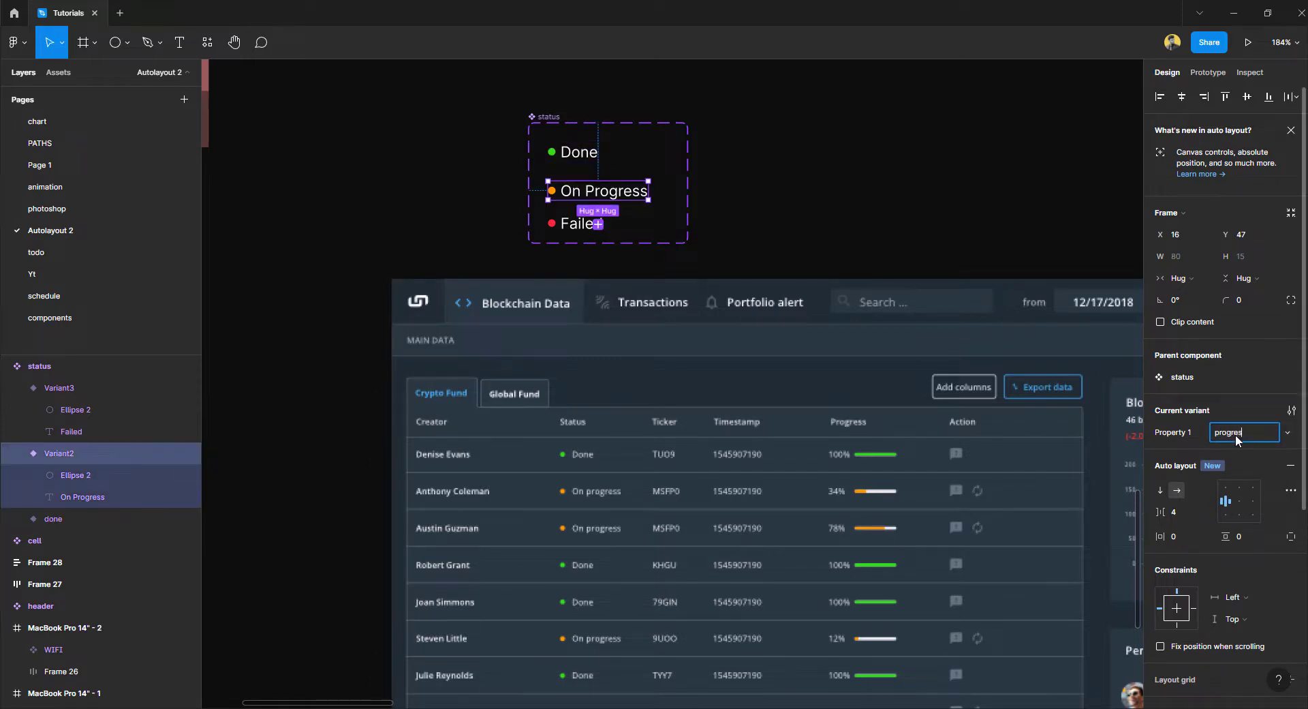
{"action": "key", "text": "Return"}
Set Property 1 of the Failed status variant to "failed".
{"action": "key", "text": "Tab"}
{"action": "left_click", "coordinate": [1241, 432]}
{"action": "type", "text": "f"}
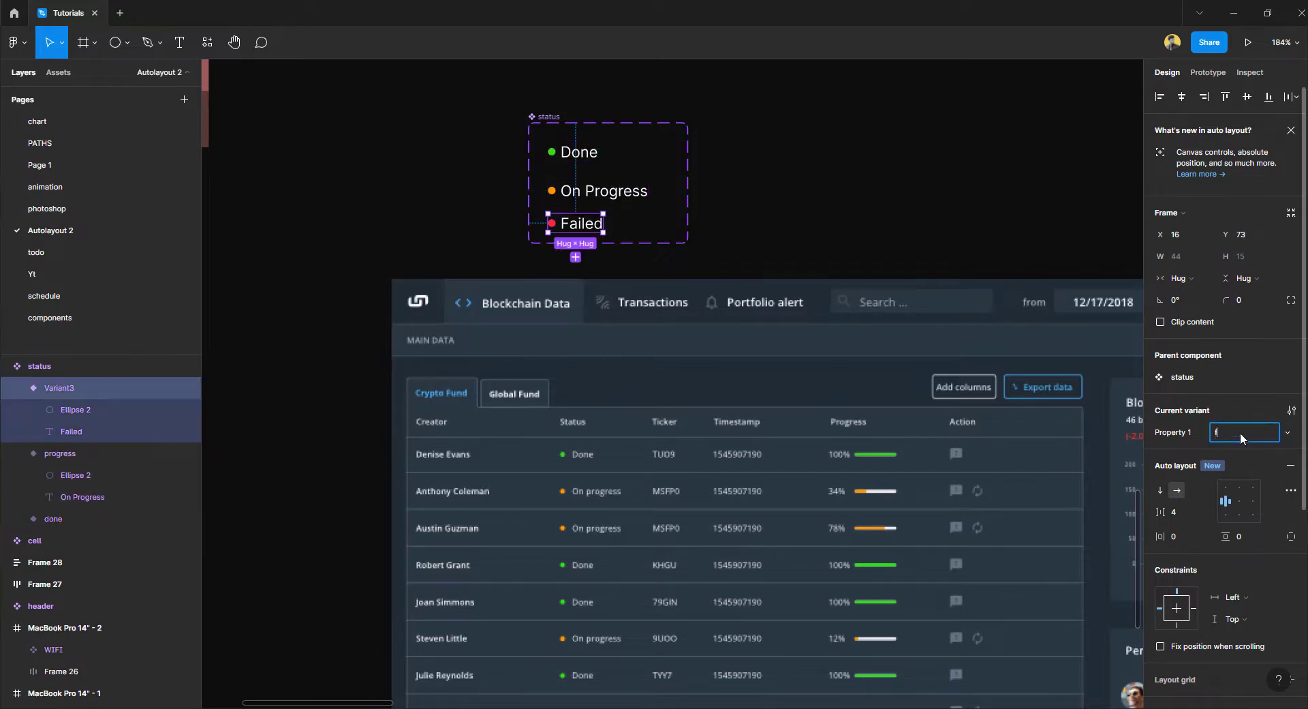
{"action": "type", "text": "ailed"}
{"action": "left_click", "coordinate": [847, 228]}
Move the header and cell components together about 98 px straight up, leaving more room above the status component set.
{"action": "scroll", "coordinate": [745, 243], "scroll_direction": "down", "scroll_amount": 5}
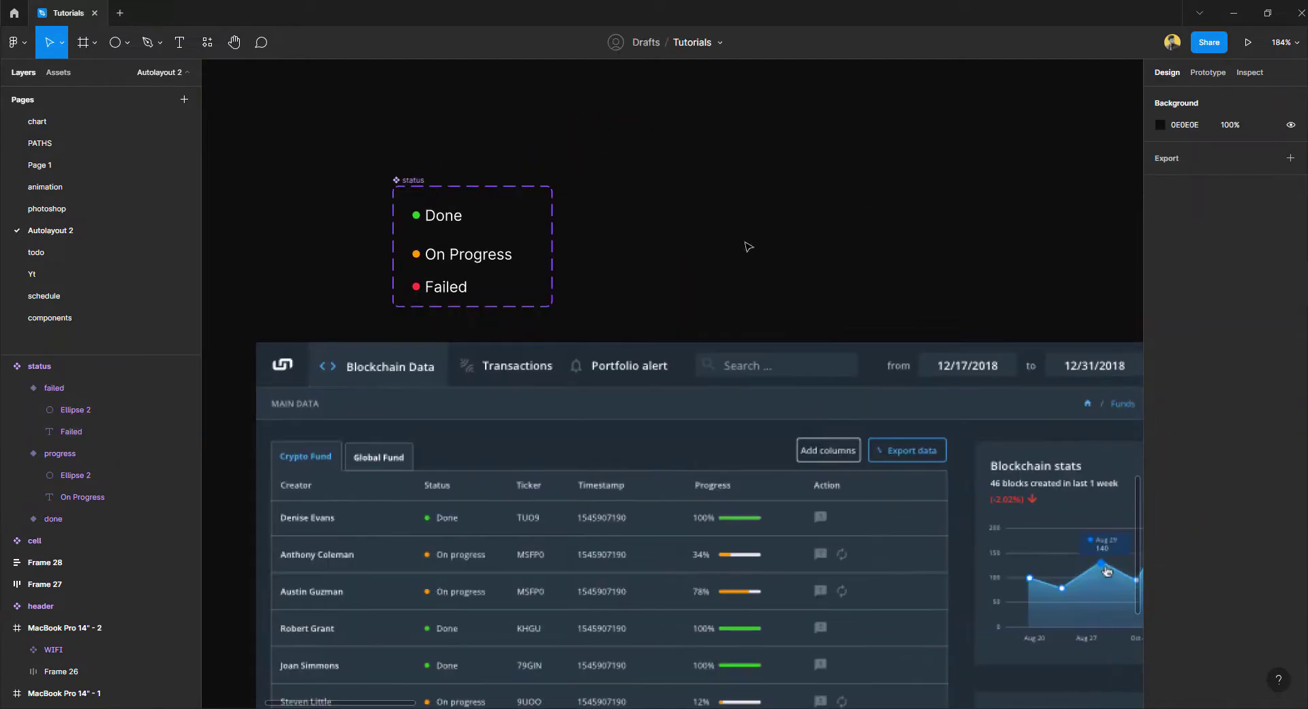
{"action": "left_click_drag", "start_coordinate": [1002, 242], "coordinate": [669, 339]}
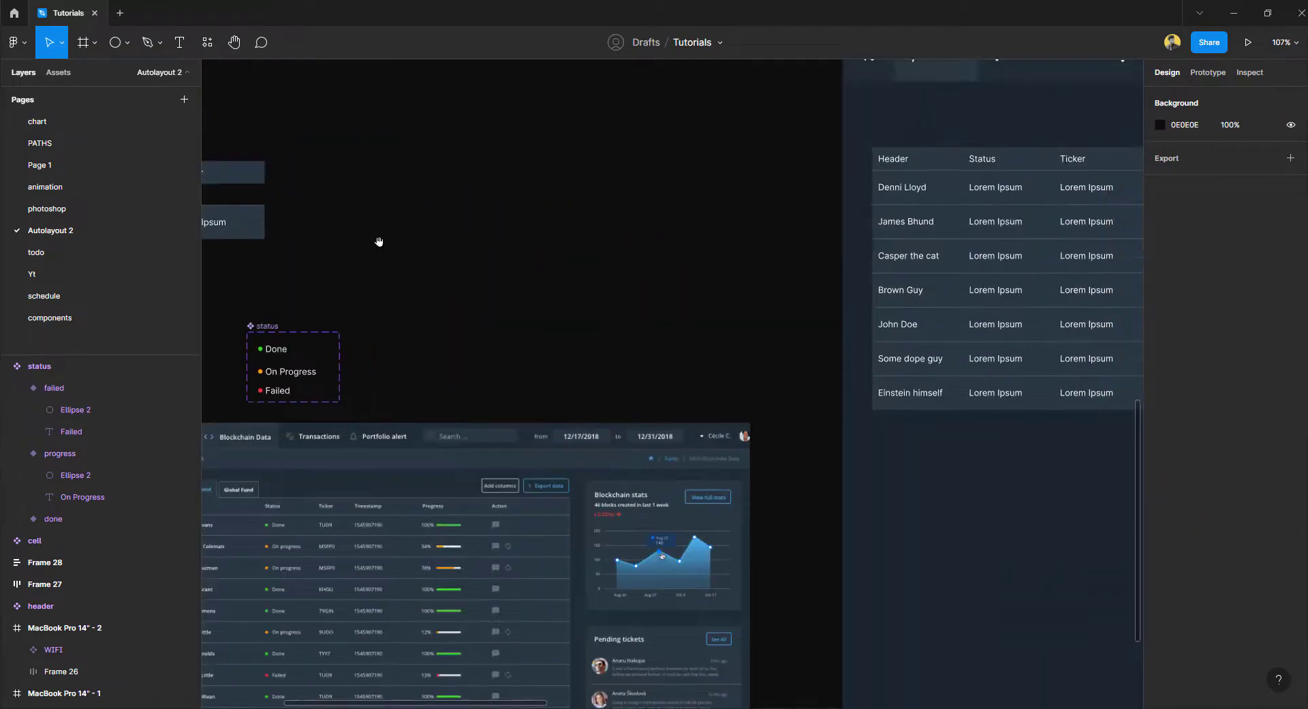
{"action": "left_click_drag", "start_coordinate": [379, 243], "coordinate": [658, 287]}
{"action": "scroll", "coordinate": [578, 263], "scroll_direction": "up", "scroll_amount": 3}
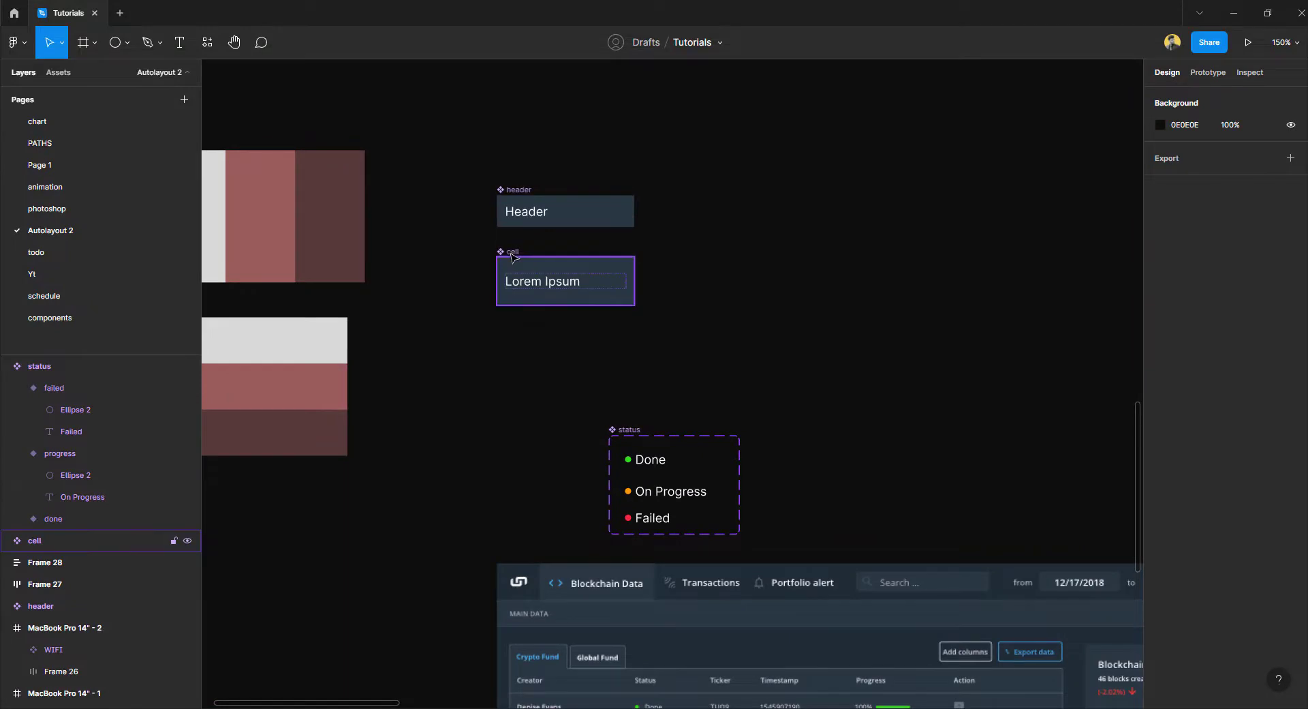
{"action": "left_click", "coordinate": [510, 252]}
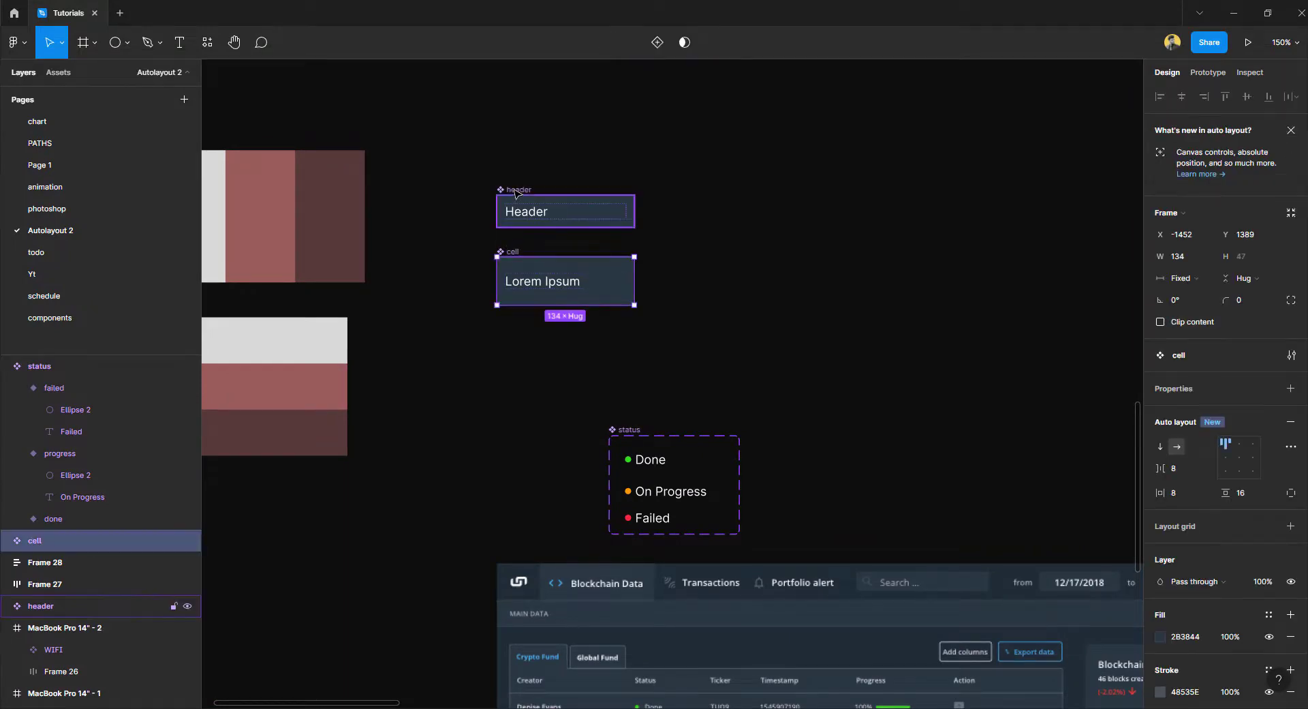
{"action": "left_click", "coordinate": [532, 212], "text": "shift"}
{"action": "left_click_drag", "start_coordinate": [518, 253], "coordinate": [520, 153]}
{"action": "left_click", "coordinate": [728, 165]}
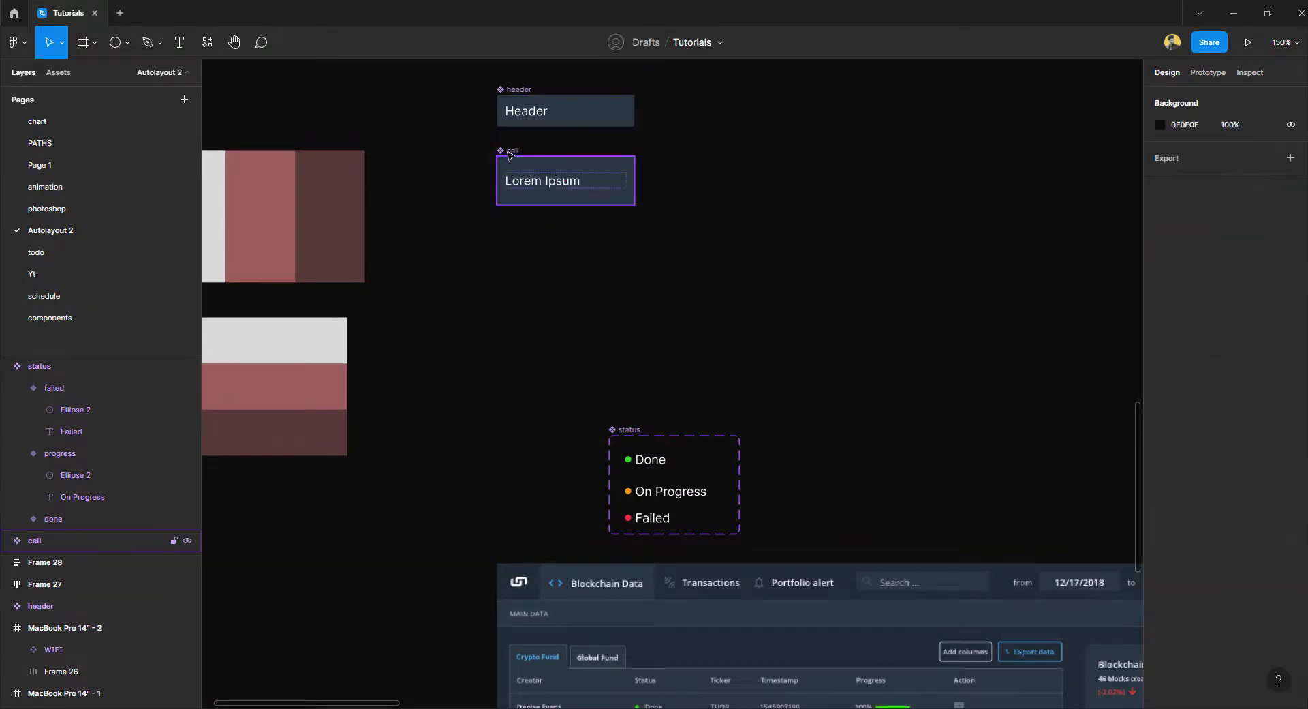
Add a second variant to the cell component and align the set's left edge with the header component.
{"action": "scroll", "coordinate": [784, 246], "scroll_direction": "down", "scroll_amount": 3}
{"action": "scroll", "coordinate": [715, 276], "scroll_direction": "right", "scroll_amount": 5}
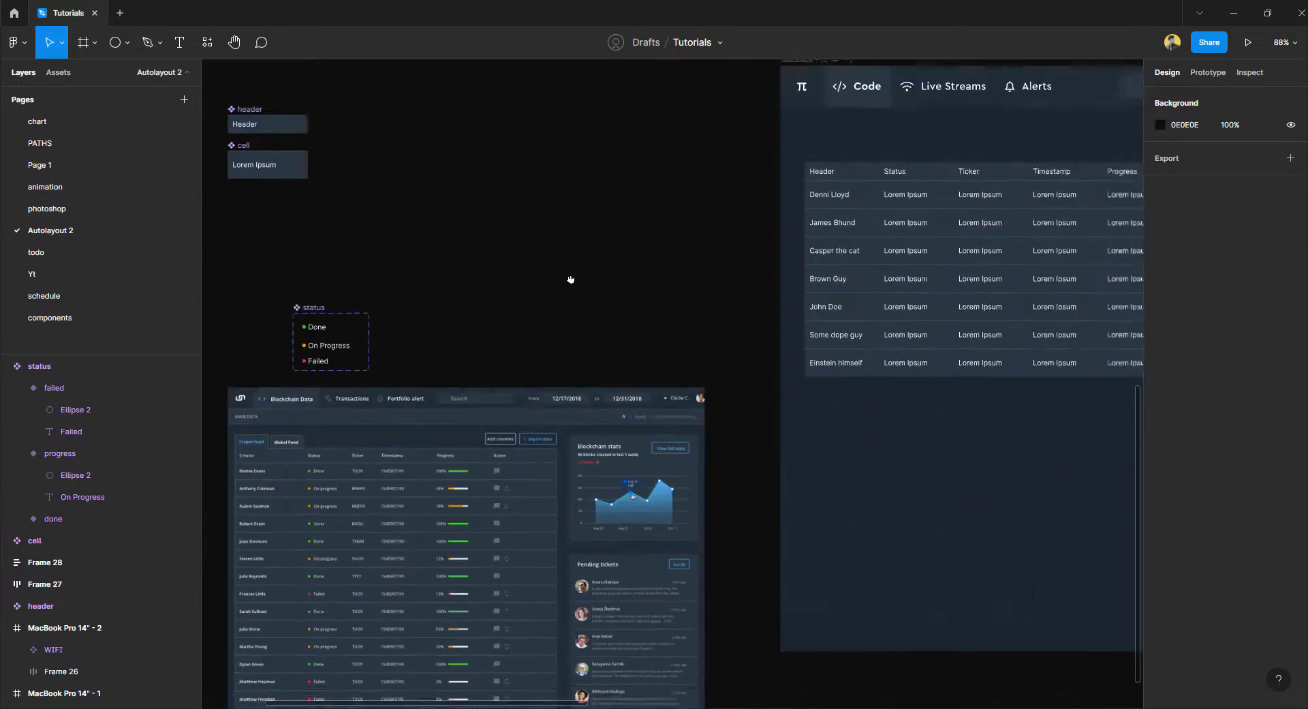
{"action": "scroll", "coordinate": [567, 274], "scroll_direction": "left", "scroll_amount": 5}
{"action": "scroll", "coordinate": [567, 275], "scroll_direction": "up", "scroll_amount": 1}
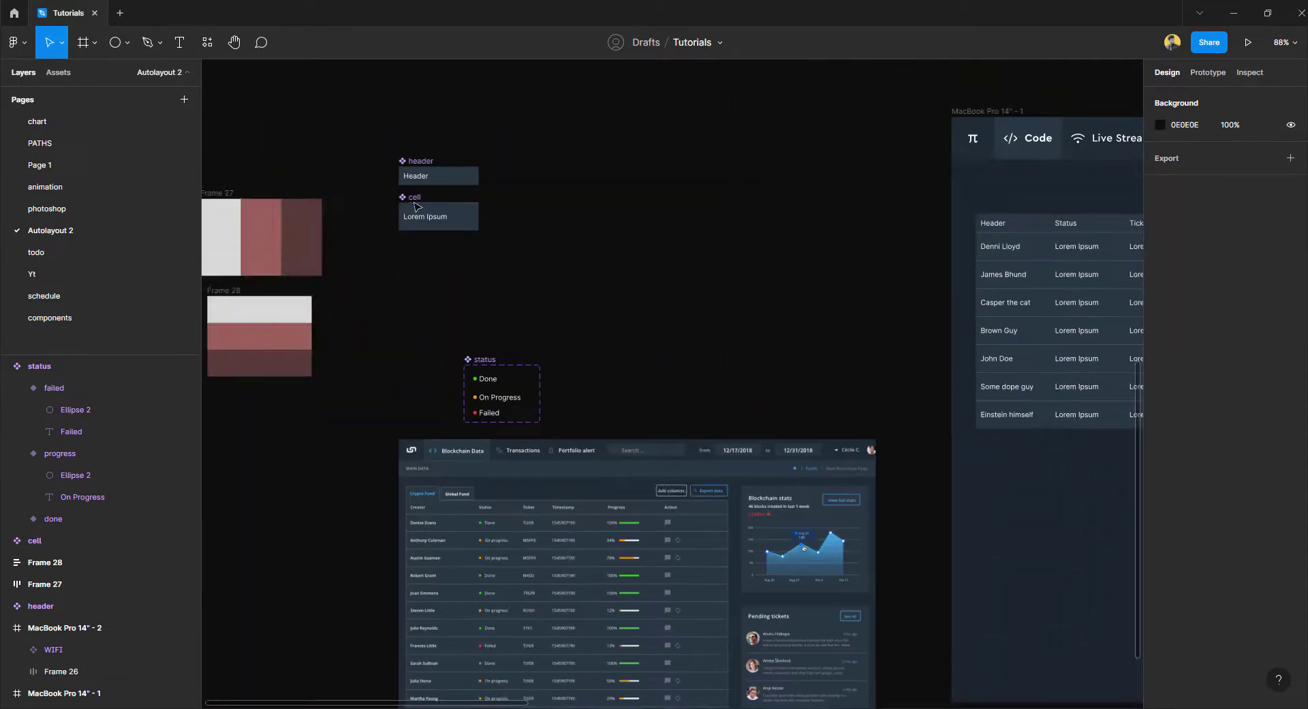
{"action": "left_click", "coordinate": [416, 201]}
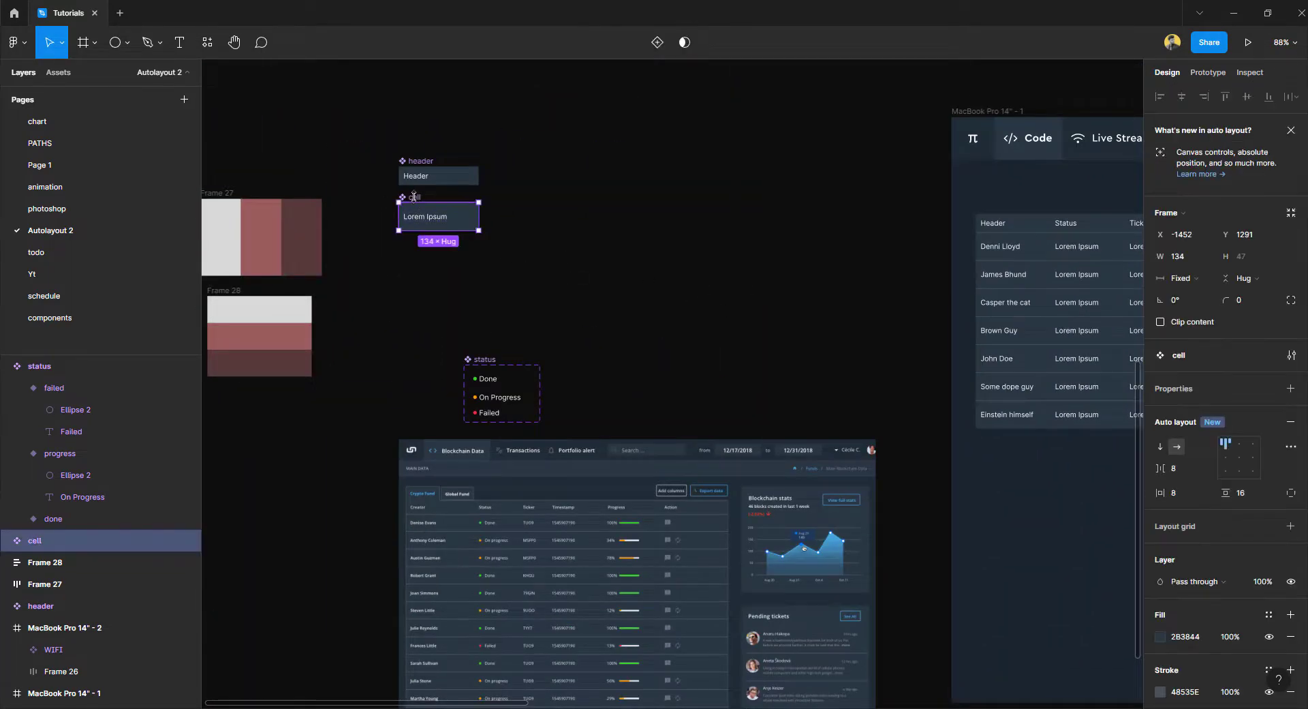
{"action": "left_click", "coordinate": [657, 43]}
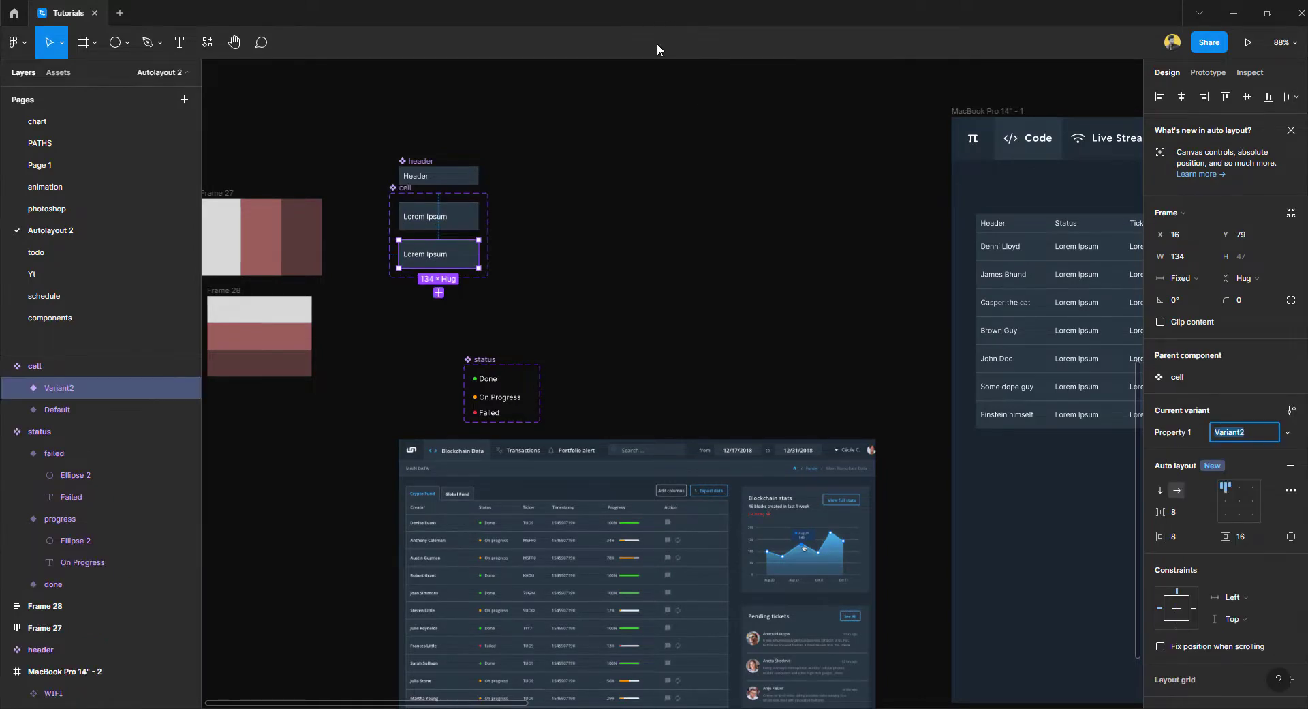
{"action": "left_click", "coordinate": [417, 198]}
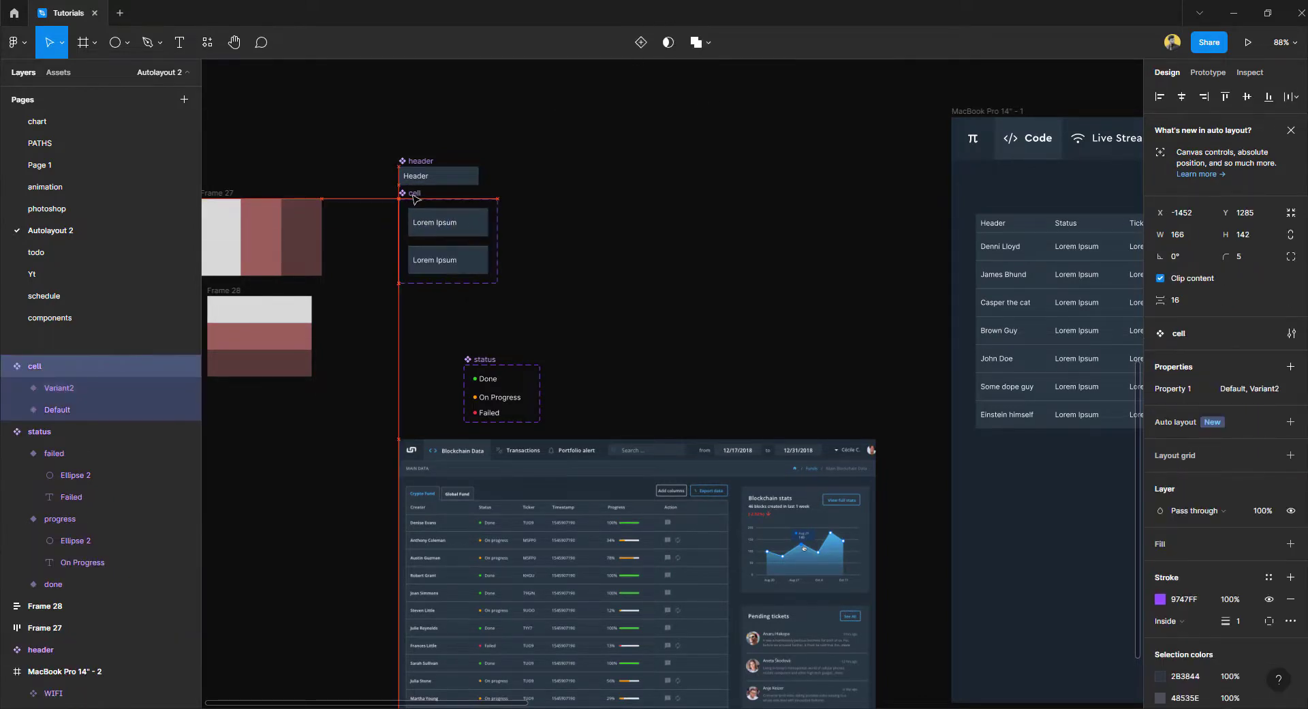
Replace the Lorem Ipsum text in the second cell variant with an instance of the Done status.
{"action": "left_click", "coordinate": [490, 379]}
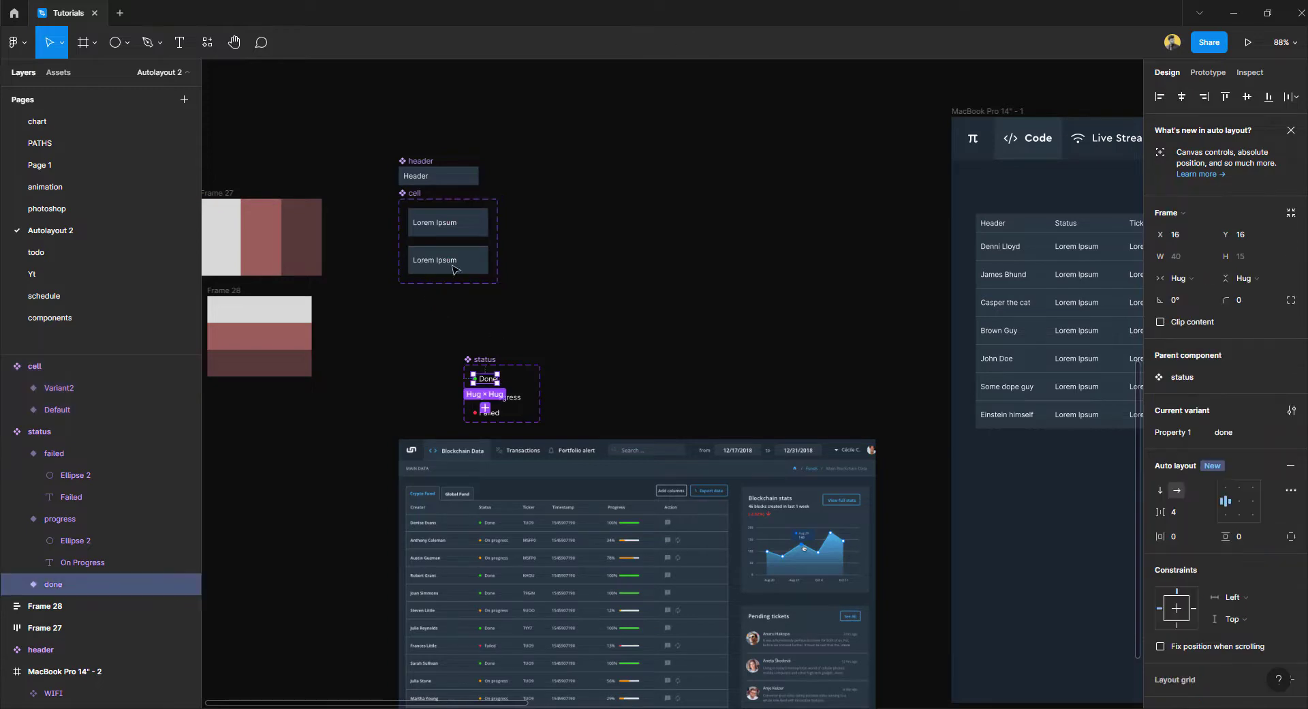
{"action": "scroll", "coordinate": [445, 249], "scroll_direction": "up", "scroll_amount": 5}
{"action": "double_click", "coordinate": [458, 300]}
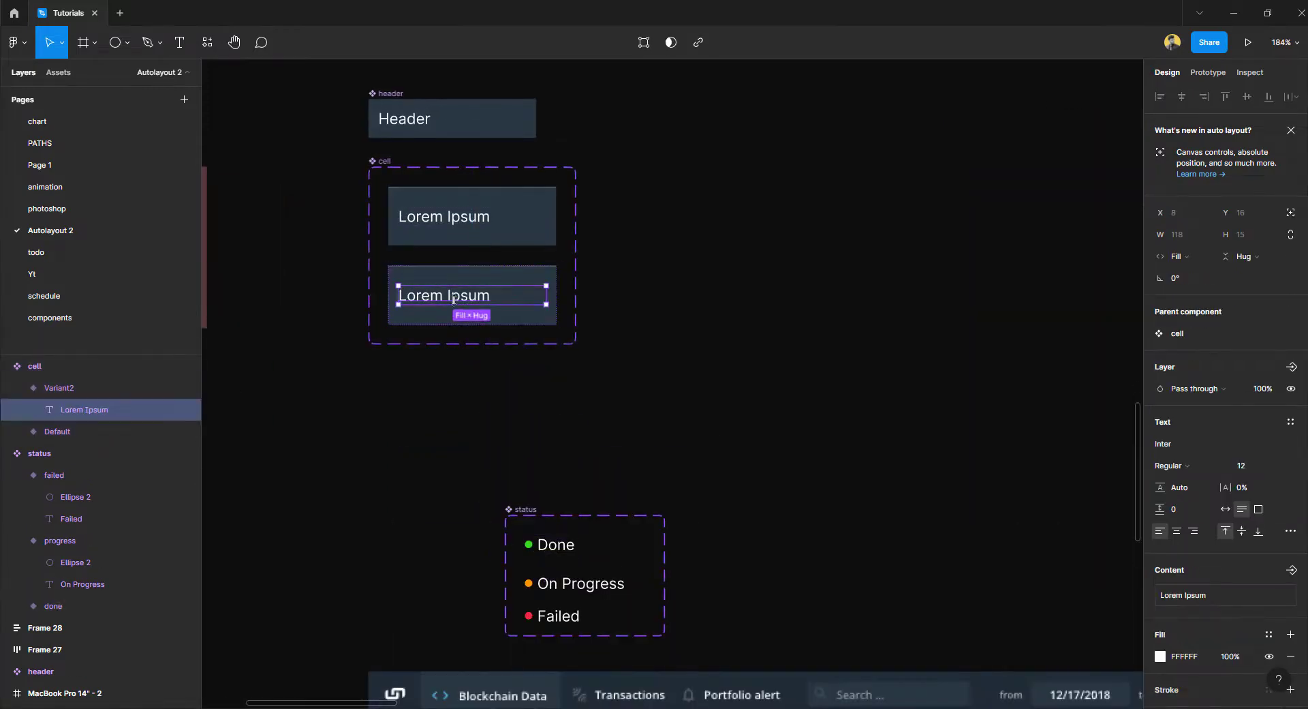
{"action": "key", "text": "ctrl+shift+r"}
Set Property 1 to "text" for the Lorem Ipsum cell variant and "status" for the cell variant with the dot.
{"action": "left_click", "coordinate": [512, 227]}
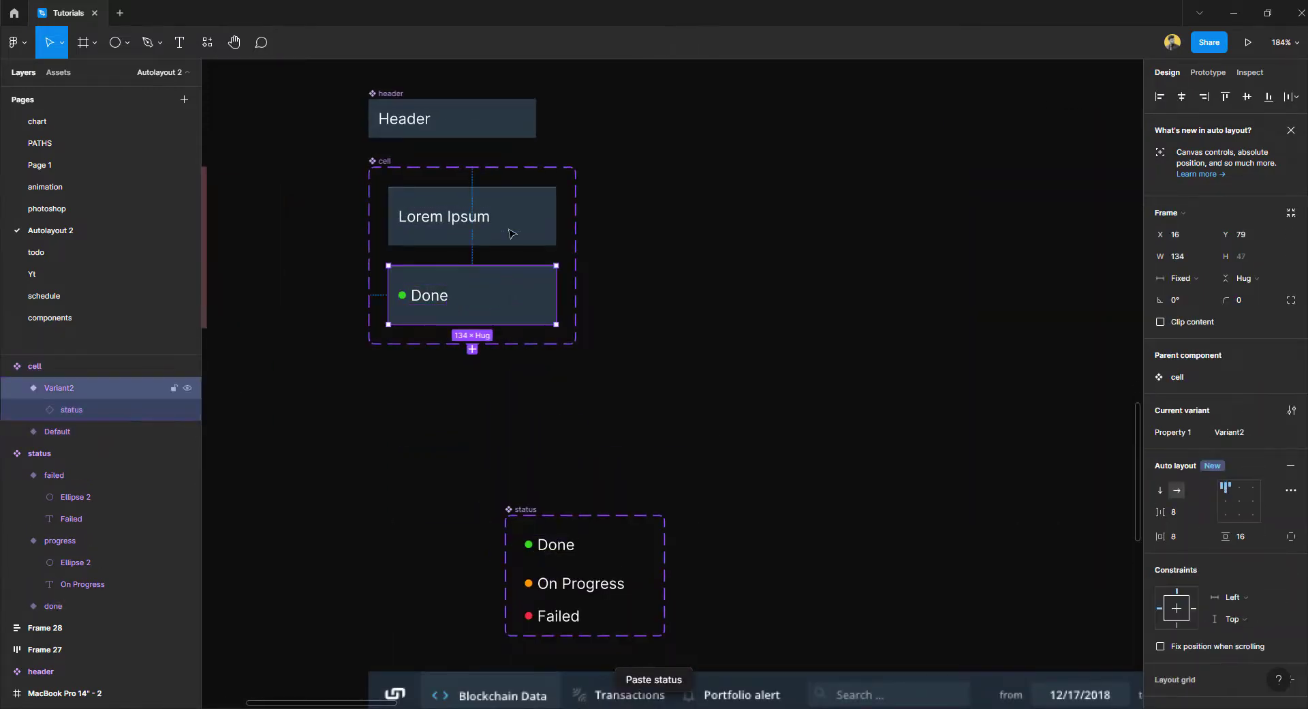
{"action": "left_click", "coordinate": [511, 227]}
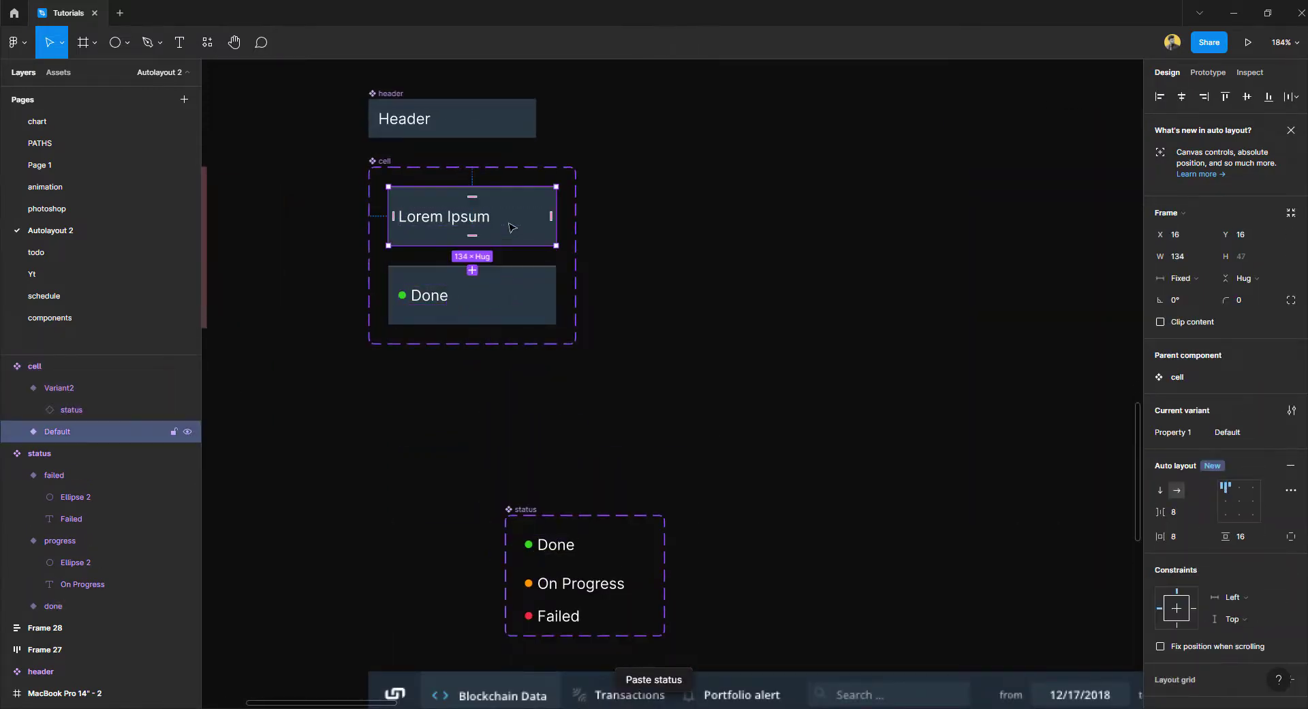
{"action": "left_click", "coordinate": [1226, 435]}
{"action": "type", "text": "text"}
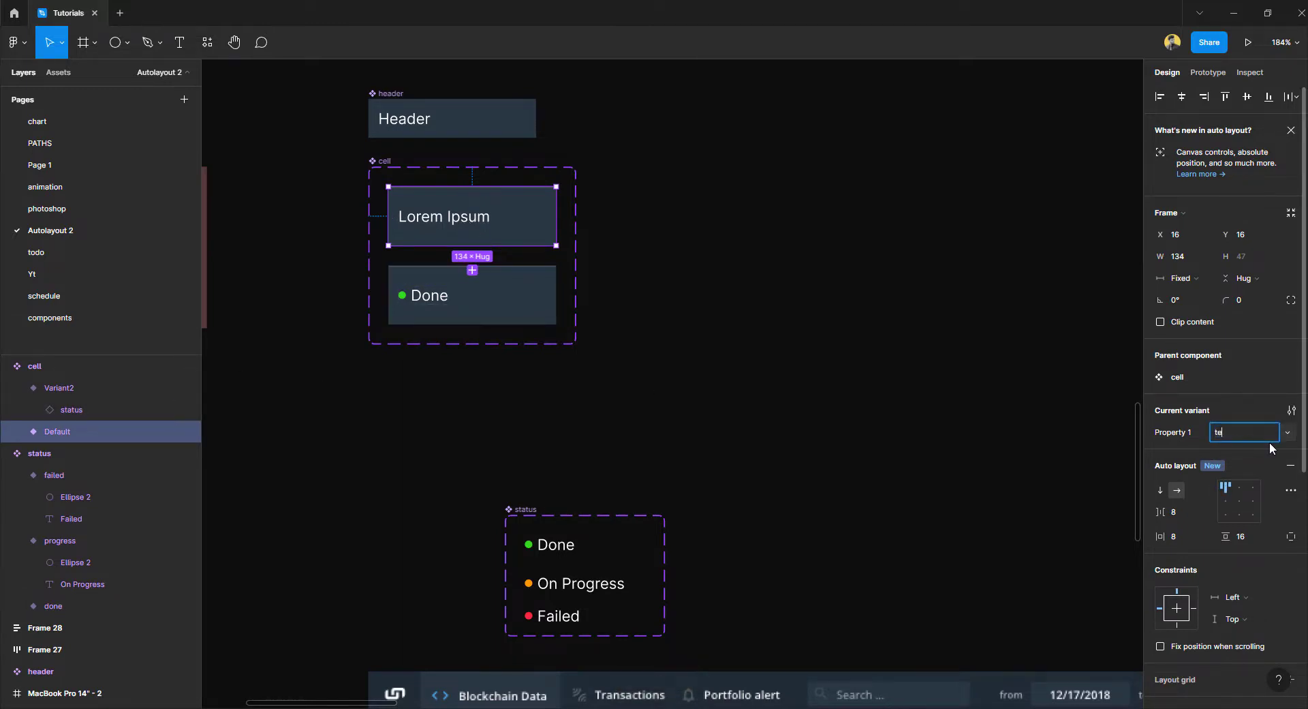
{"action": "left_click", "coordinate": [518, 320]}
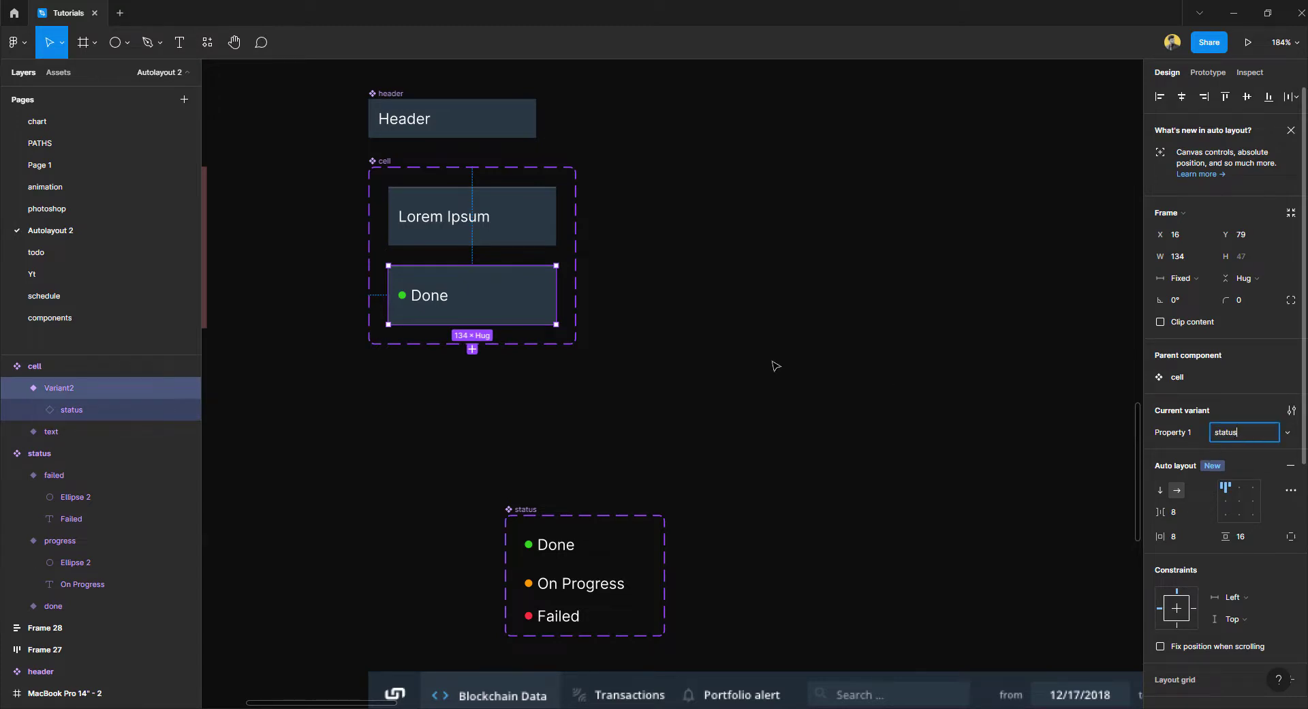
{"action": "left_click", "coordinate": [709, 354]}
Move the status component set directly beneath the cell component set.
{"action": "scroll", "coordinate": [689, 357], "scroll_direction": "down", "scroll_amount": 3}
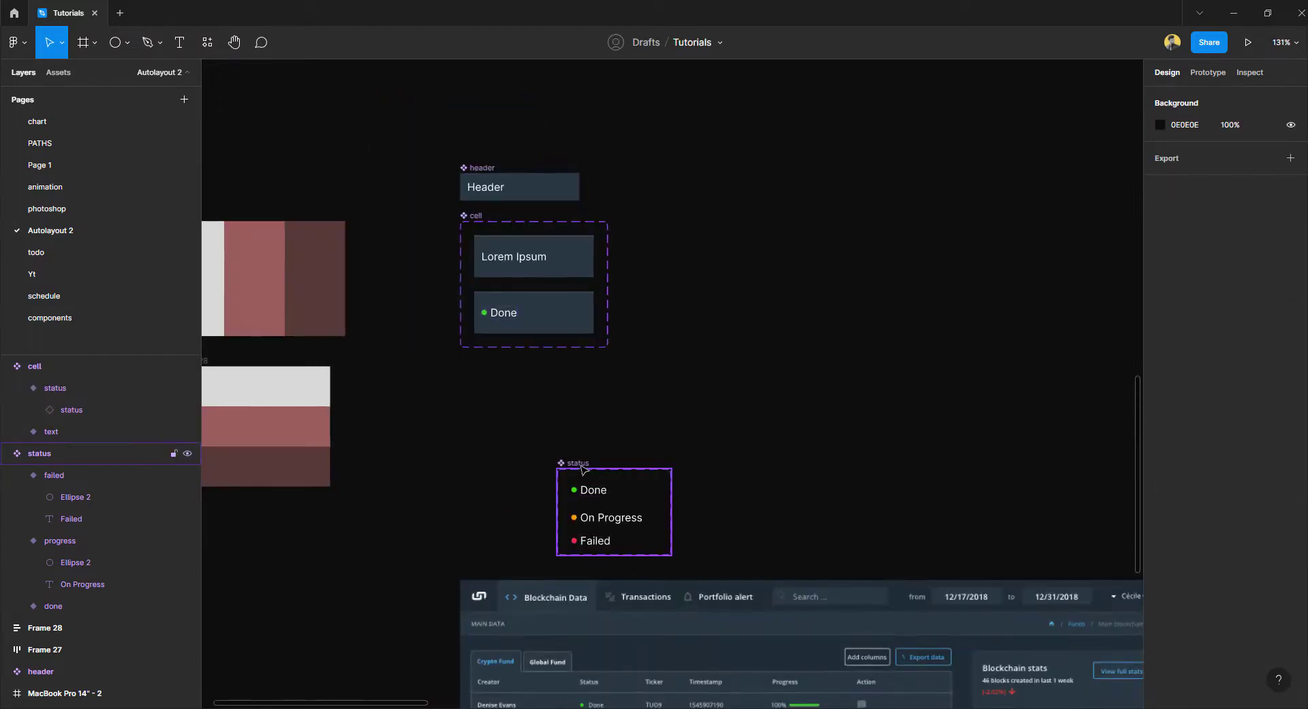
{"action": "left_click_drag", "start_coordinate": [586, 507], "coordinate": [492, 406]}
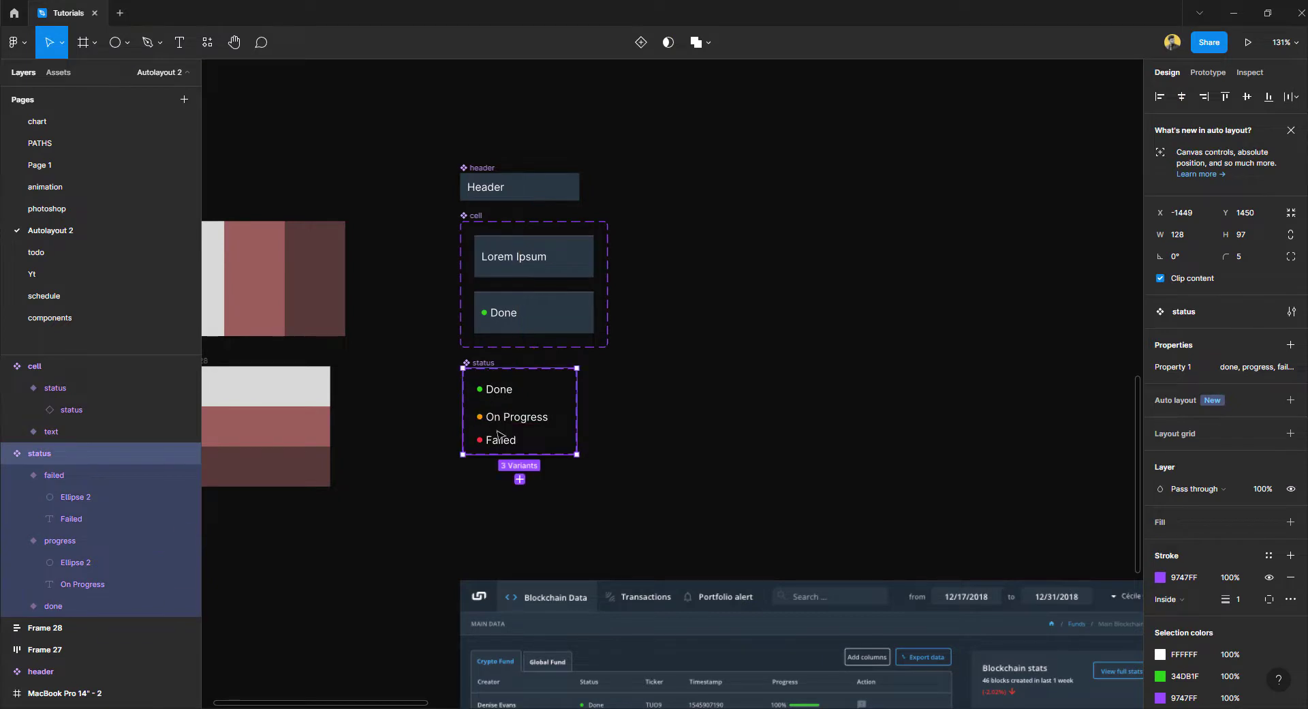
Place an instance of the dotted cell variant beside the cell component set, keeping its Property 1 at "status".
{"action": "left_click", "coordinate": [517, 312]}
{"action": "left_click_drag", "start_coordinate": [520, 312], "coordinate": [712, 322]}
{"action": "left_click", "coordinate": [1233, 378]}
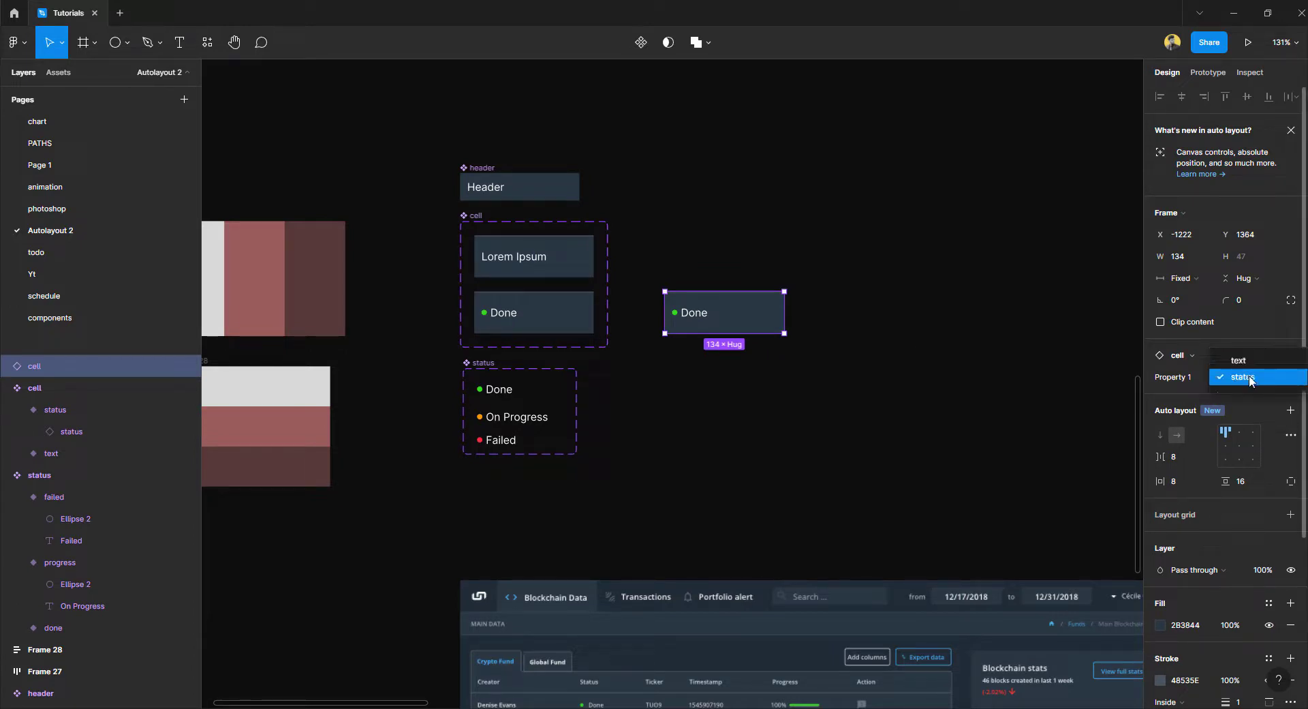
{"action": "left_click", "coordinate": [1251, 378]}
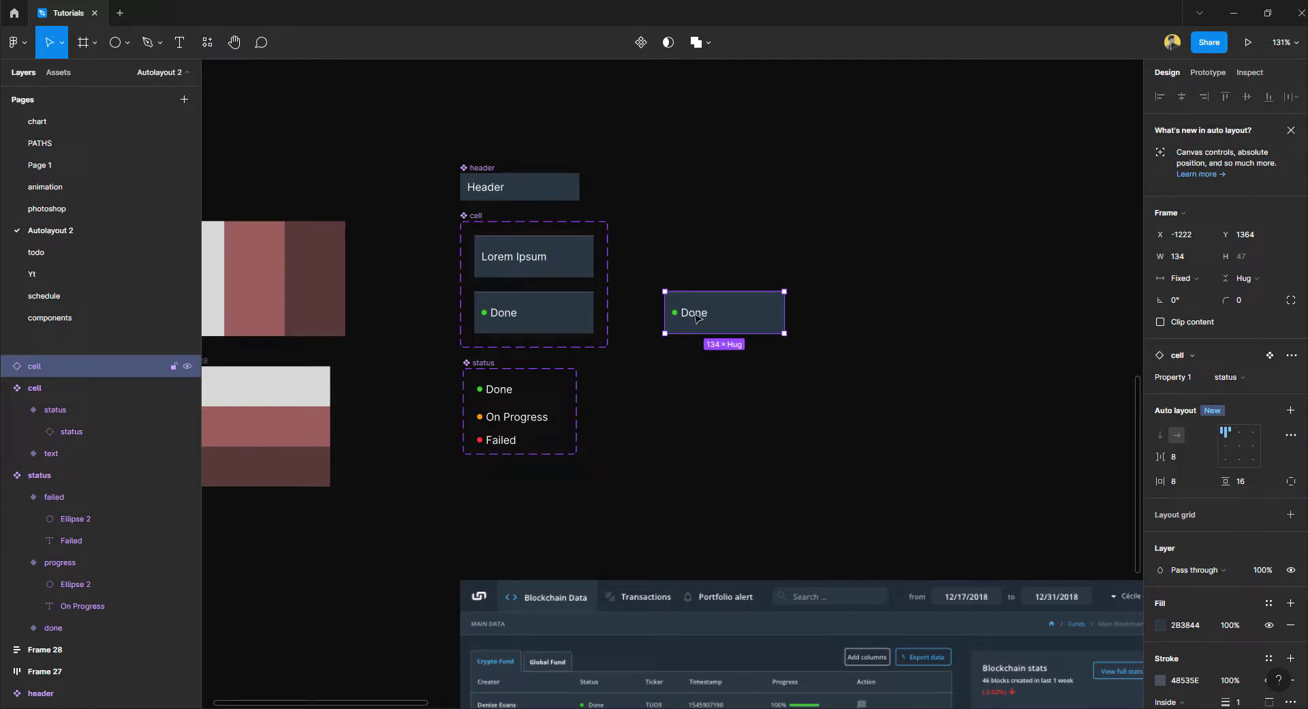
Try the variants of the status nested in the new cell instance and leave its Property 1 at "progress".
{"action": "double_click", "coordinate": [698, 316]}
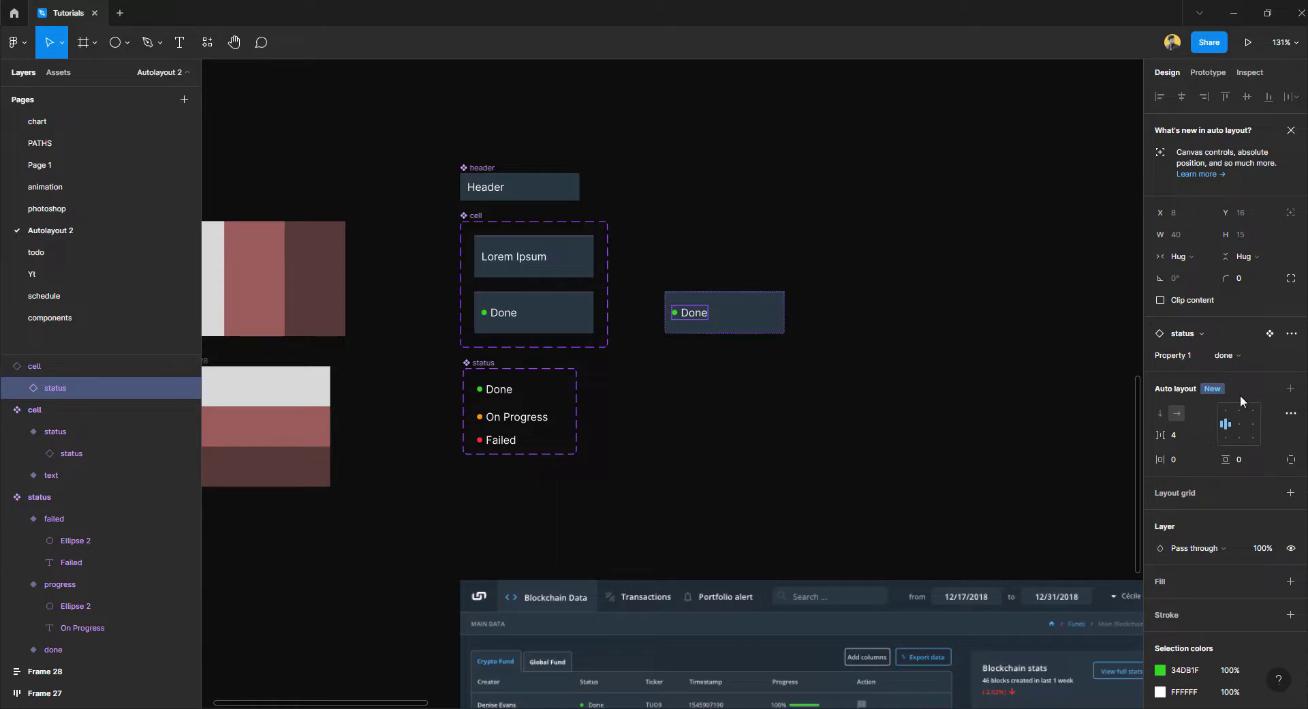
{"action": "left_click", "coordinate": [1224, 356]}
{"action": "left_click", "coordinate": [1234, 369]}
{"action": "left_click", "coordinate": [1233, 355]}
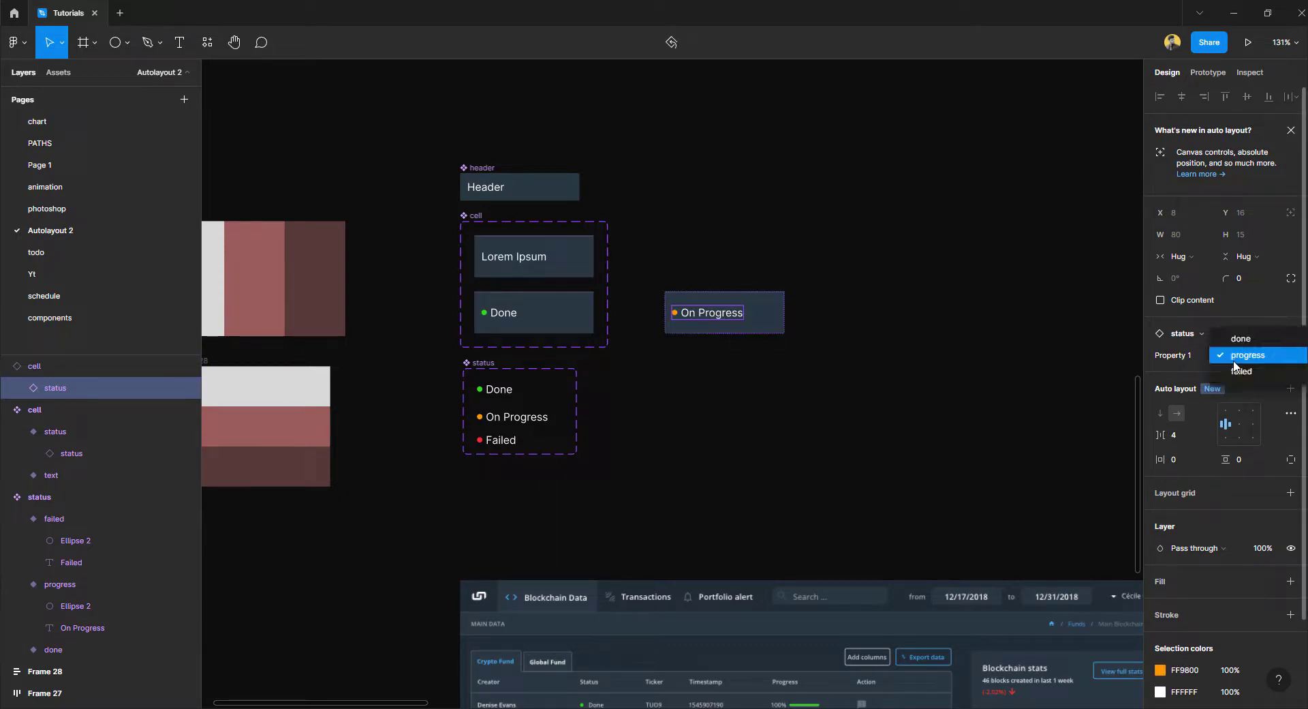
{"action": "left_click", "coordinate": [1235, 371]}
{"action": "left_click", "coordinate": [1238, 355]}
{"action": "left_click", "coordinate": [1247, 338]}
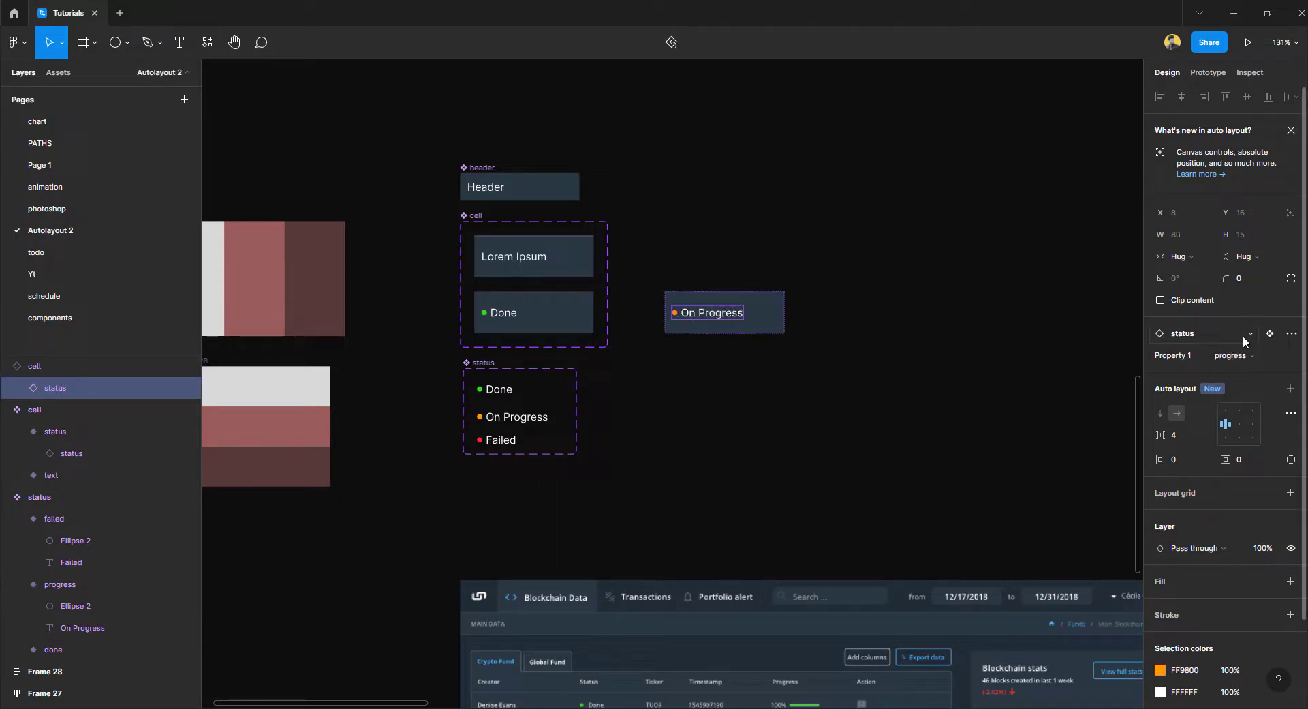
{"action": "left_click", "coordinate": [1233, 355]}
{"action": "left_click", "coordinate": [937, 344]}
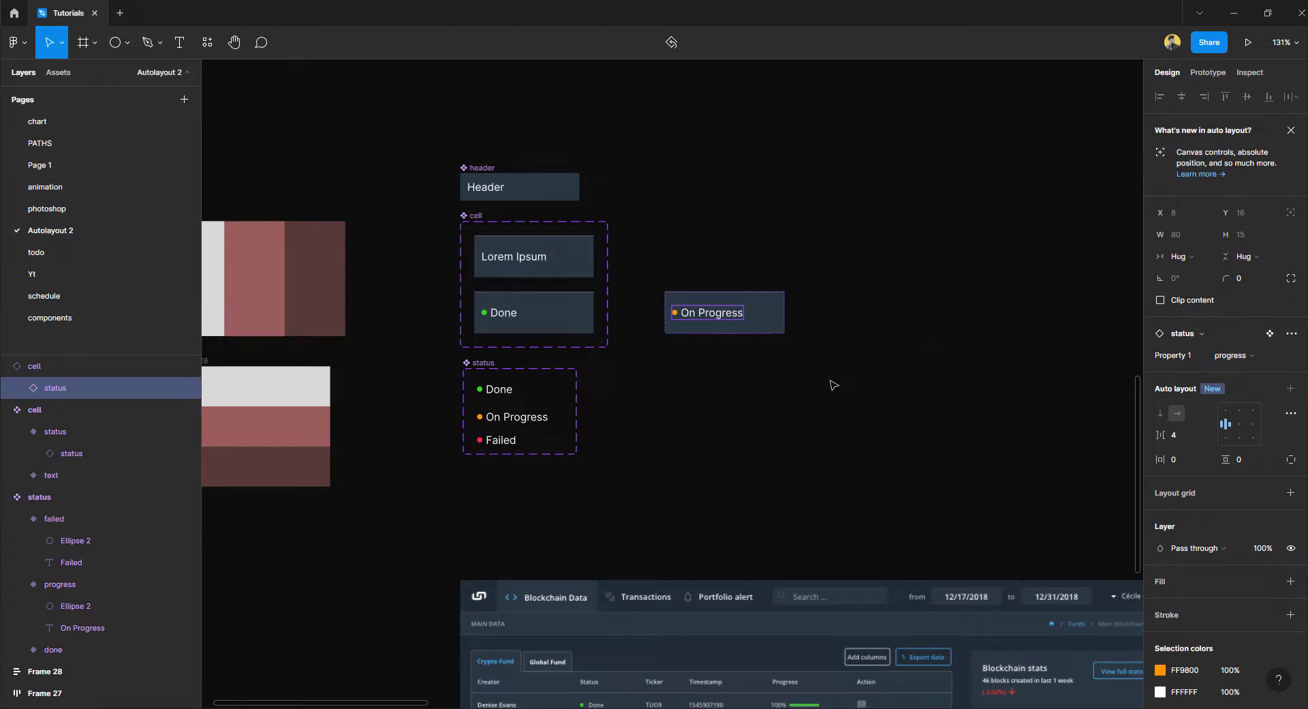
Add a fourth variant to the status component set.
{"action": "left_click", "coordinate": [489, 365]}
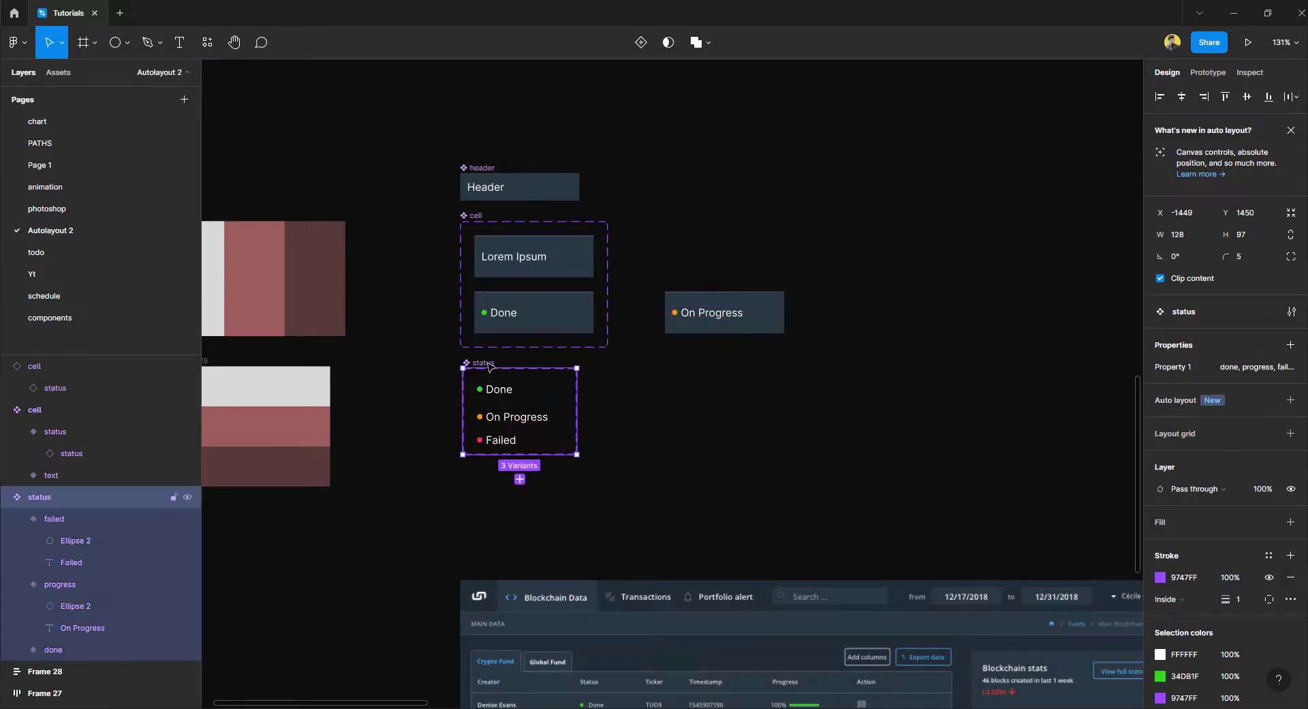
{"action": "left_click", "coordinate": [520, 480]}
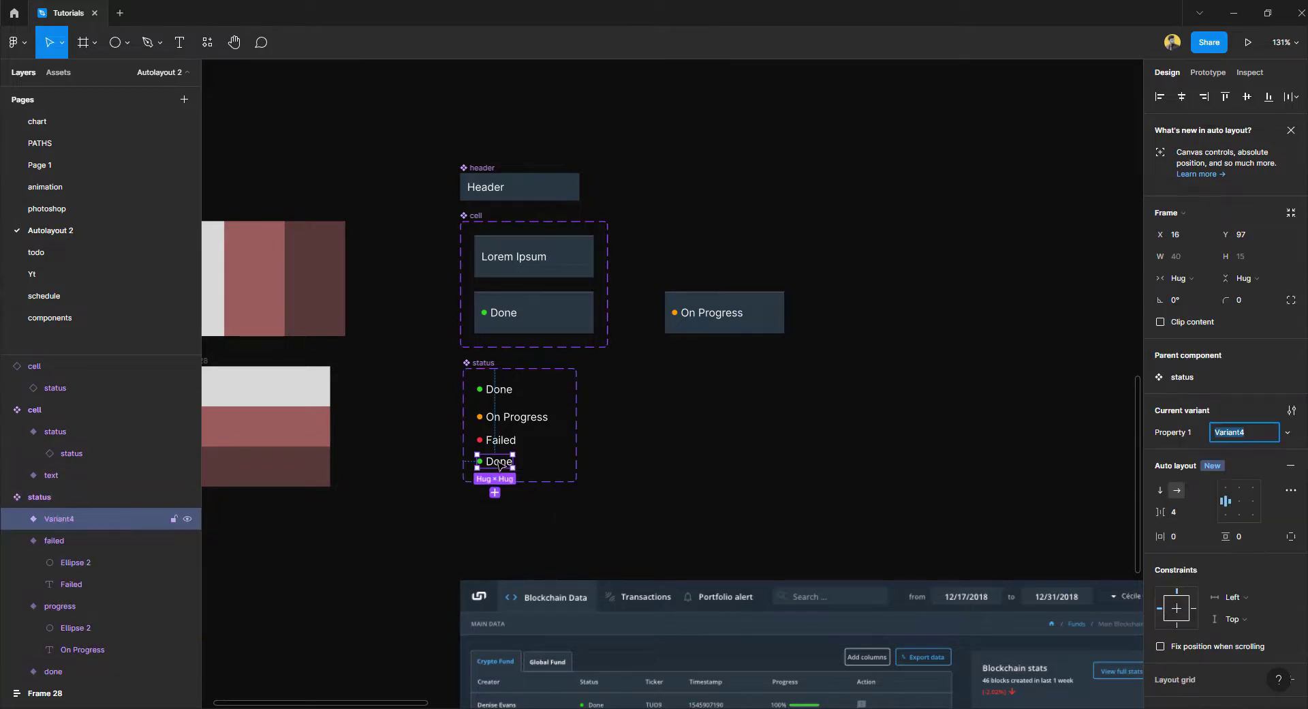
{"action": "double_click", "coordinate": [500, 464]}
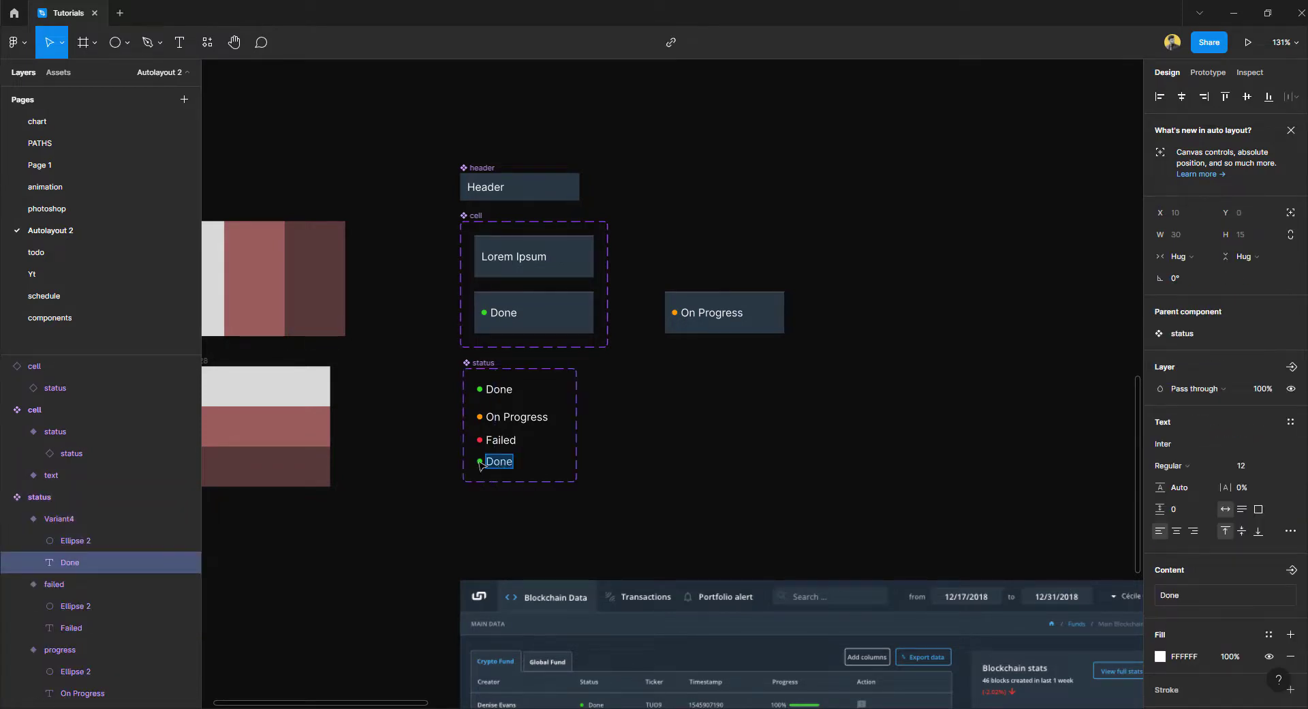
{"action": "key", "text": "Escape"}
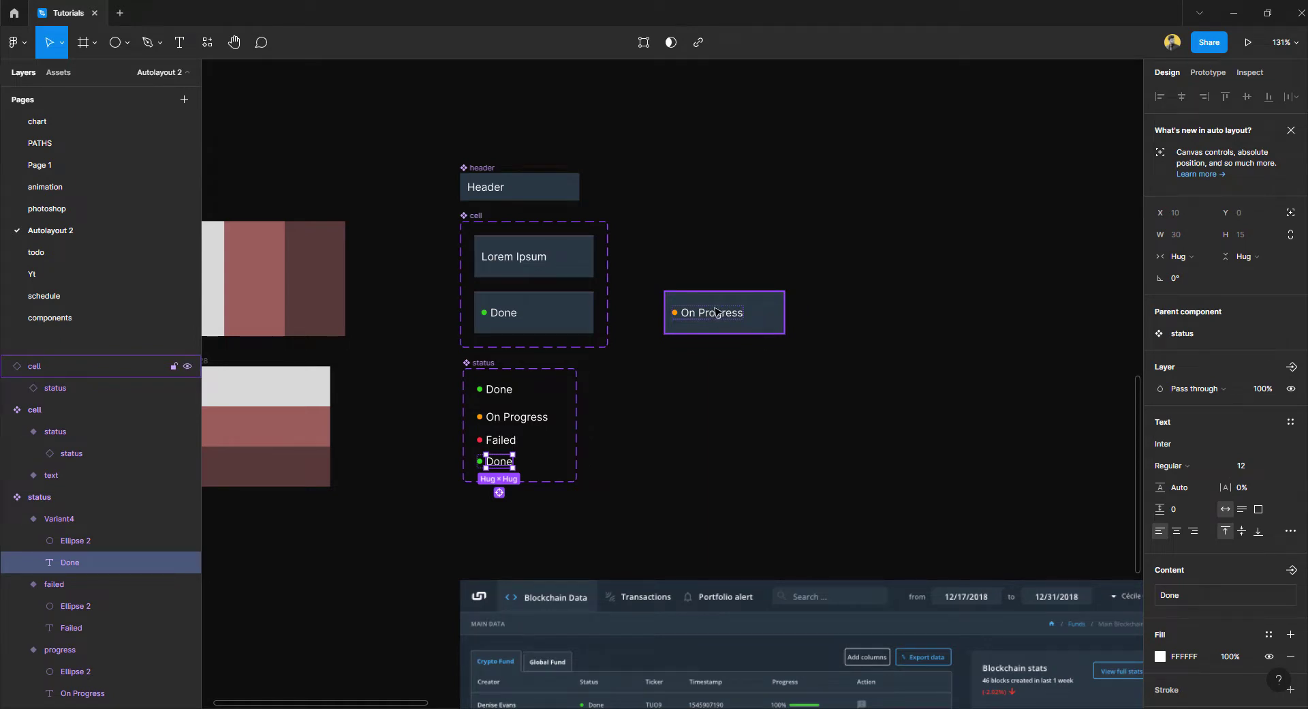
{"action": "left_click", "coordinate": [613, 468]}
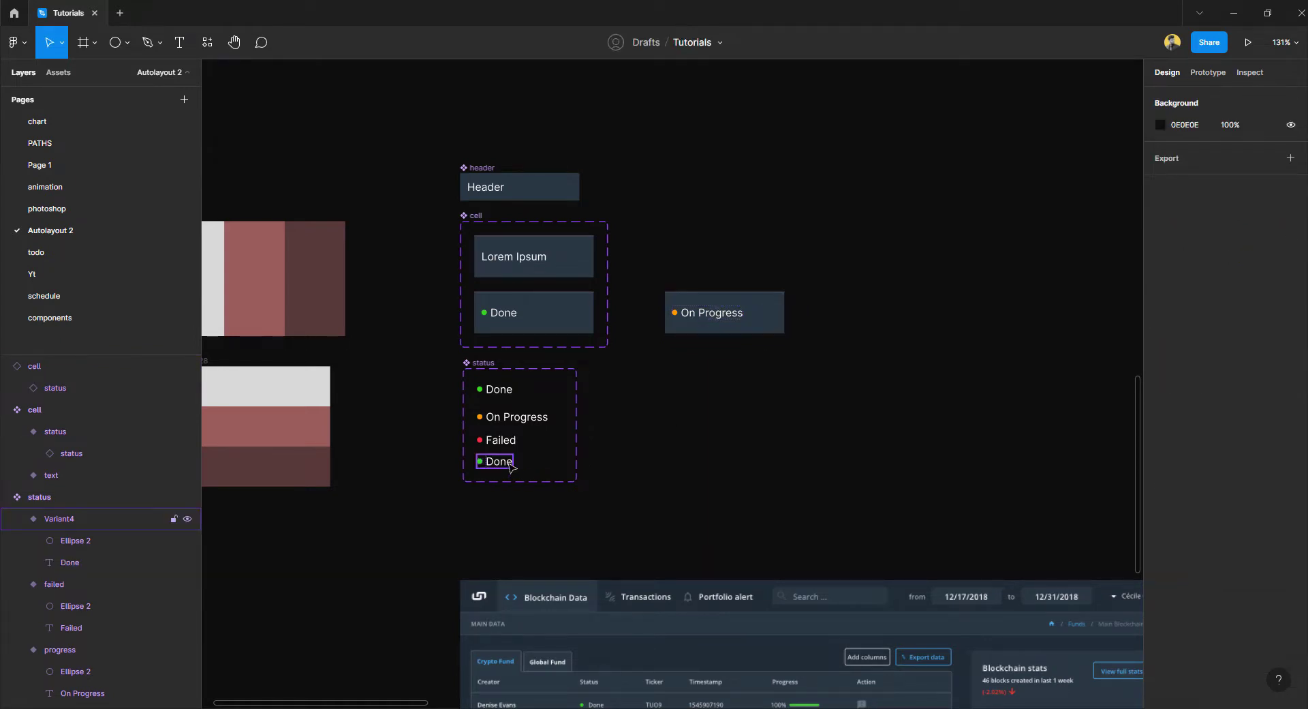
Delete the fourth variant from the status component set.
{"action": "left_click", "coordinate": [511, 465]}
{"action": "key", "text": "Delete"}
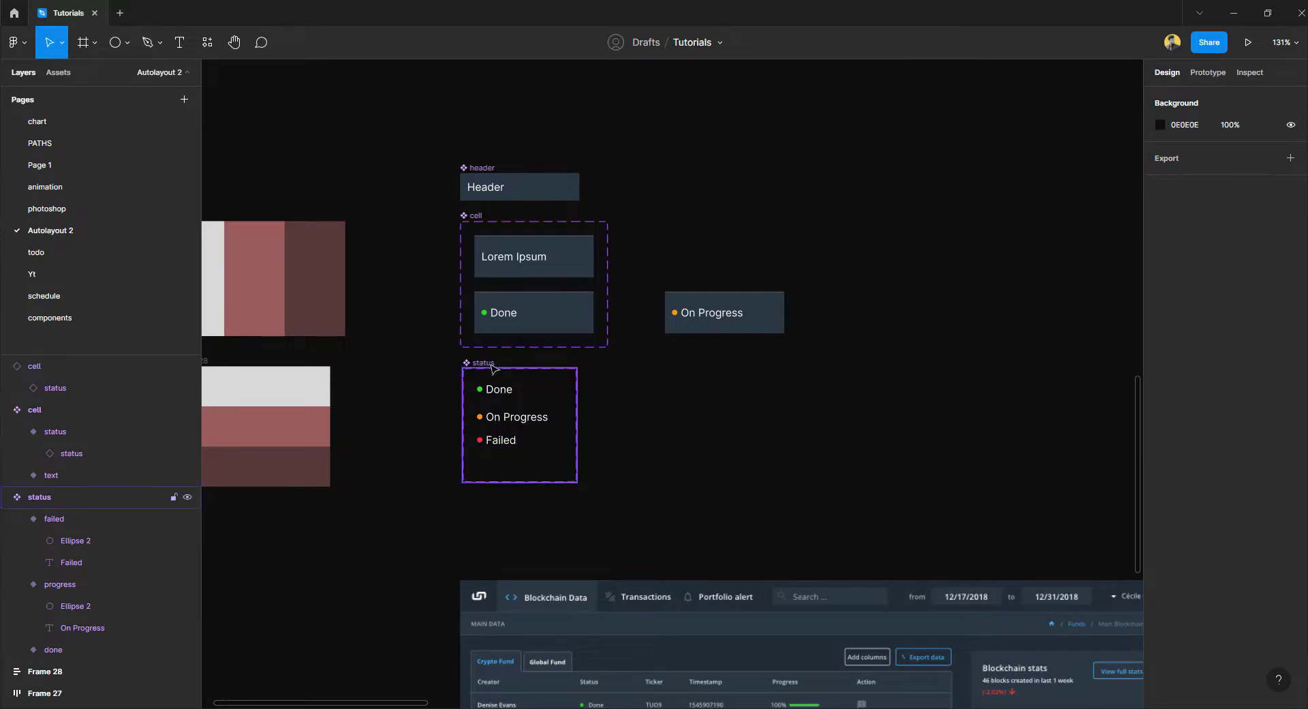
{"action": "left_click", "coordinate": [531, 477]}
{"action": "key", "text": "Escape"}
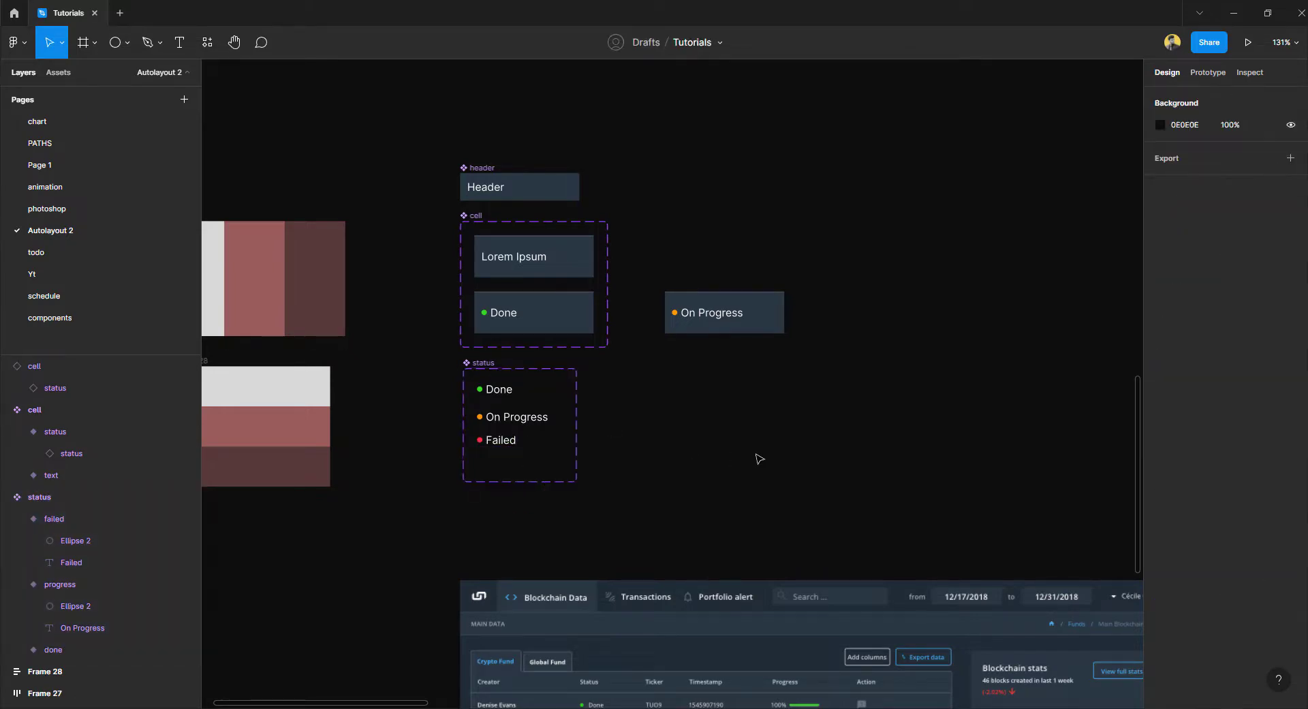
Set Property 1 to "status" for all seven cells in the Status column of the MacBook frame's table.
{"action": "scroll", "coordinate": [760, 458], "scroll_direction": "down", "scroll_amount": 5}
{"action": "left_click", "coordinate": [595, 365]}
{"action": "scroll", "coordinate": [817, 372], "scroll_direction": "right", "scroll_amount": 3}
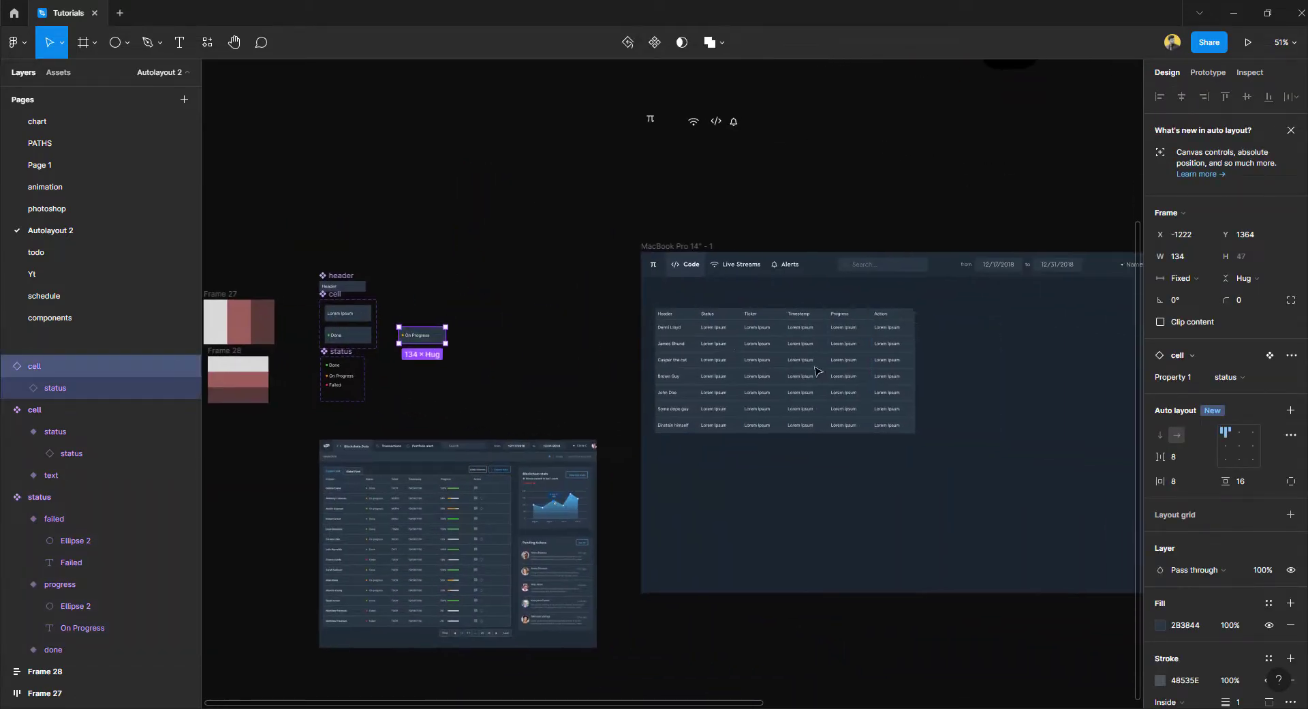
{"action": "scroll", "coordinate": [737, 334], "scroll_direction": "up", "scroll_amount": 5}
{"action": "left_click", "coordinate": [712, 330], "text": "ctrl"}
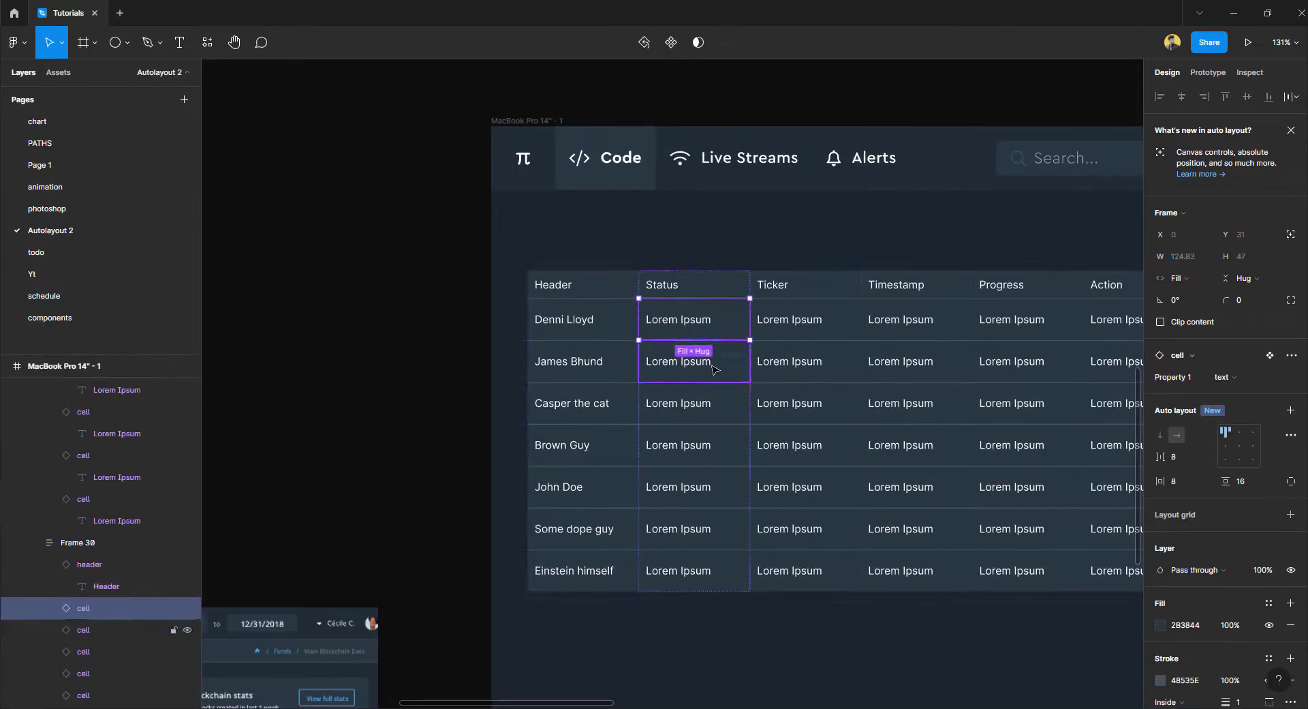
{"action": "left_click_drag", "start_coordinate": [714, 370], "coordinate": [702, 564]}
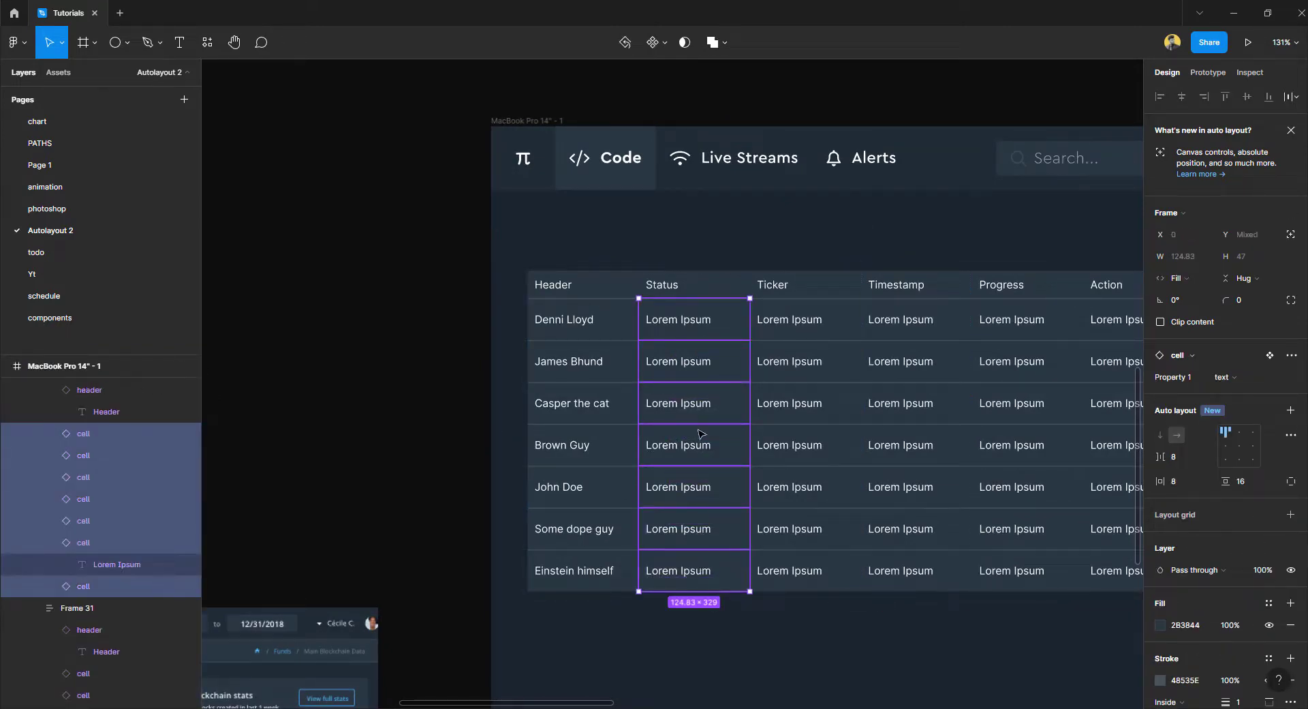
{"action": "left_click", "coordinate": [1224, 377]}
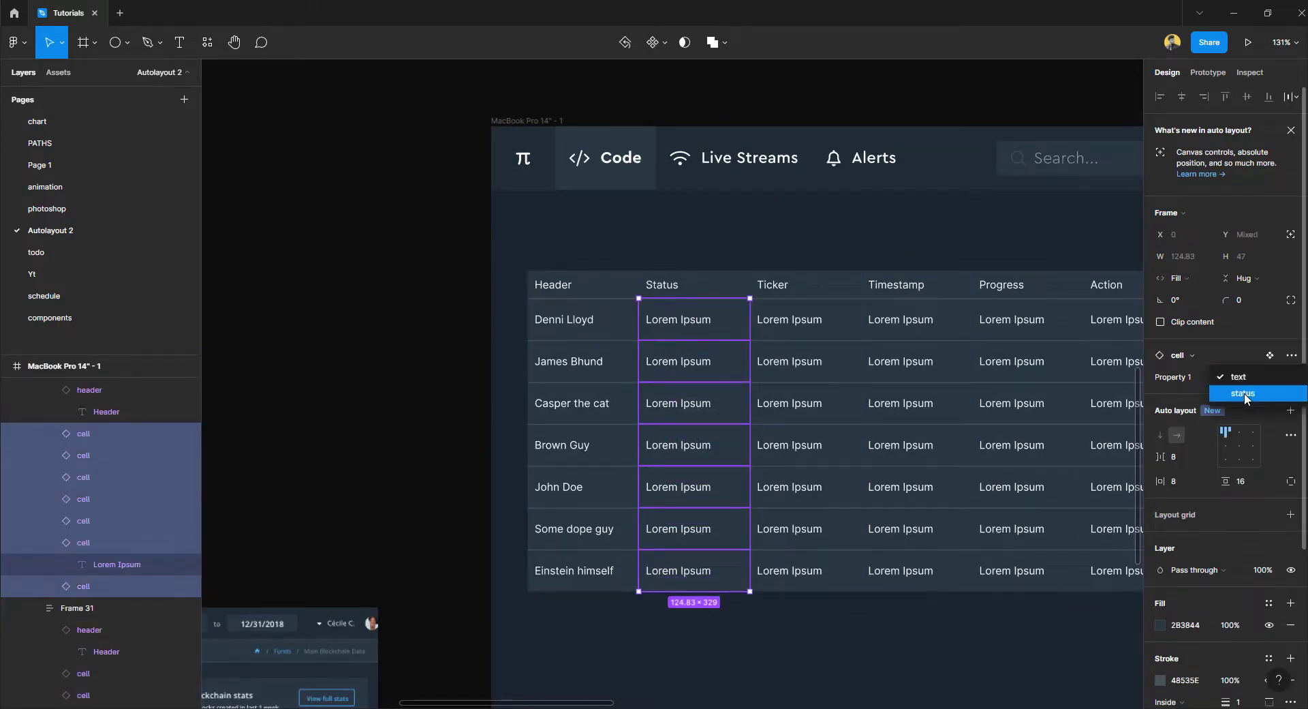
{"action": "left_click", "coordinate": [1245, 392]}
{"action": "left_click", "coordinate": [417, 322]}
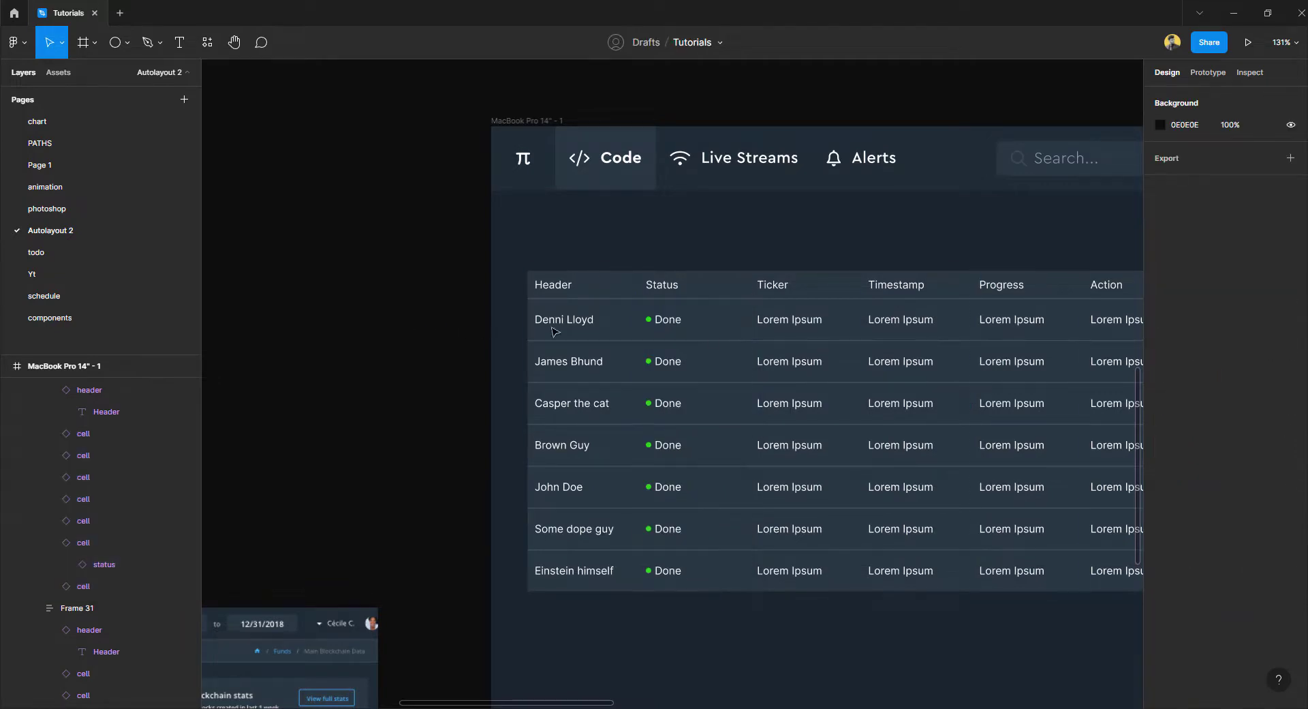
Set the nested status in the table's second row to "progress" and in the third row to "failed".
{"action": "left_click", "coordinate": [723, 342]}
{"action": "left_click", "coordinate": [680, 364]}
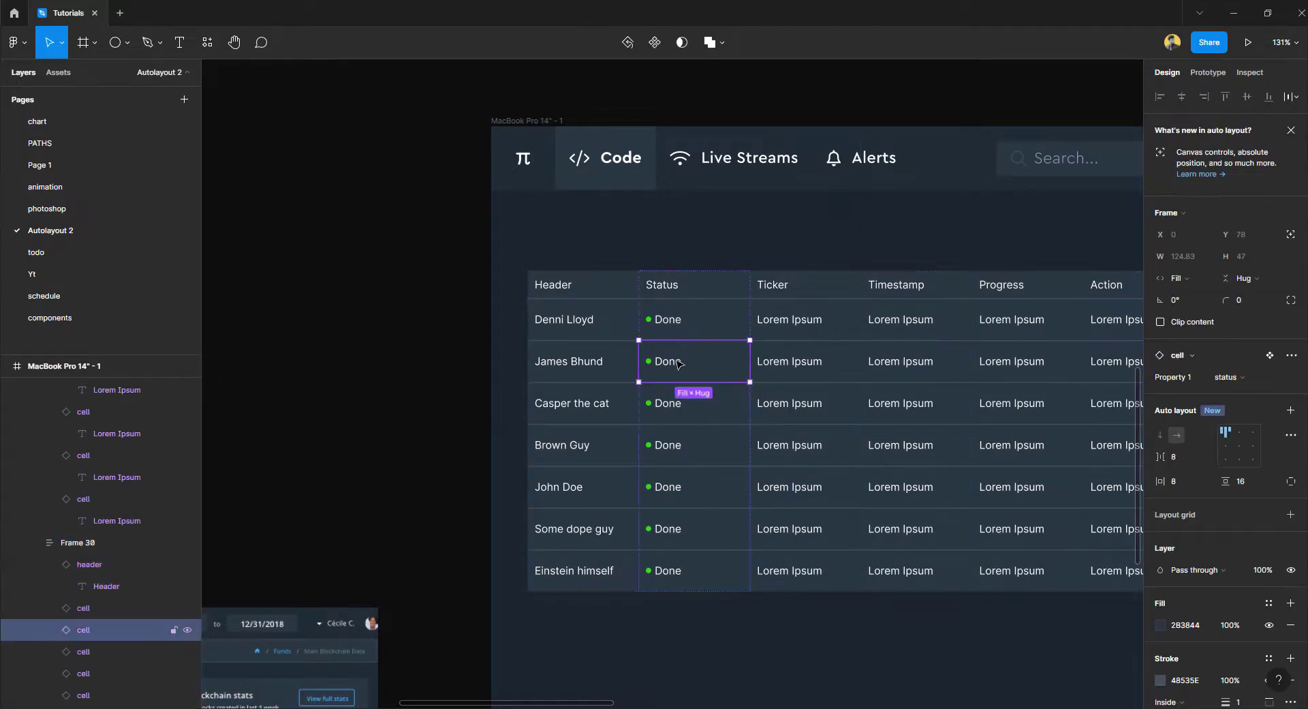
{"action": "double_click", "coordinate": [678, 365]}
{"action": "left_click", "coordinate": [1241, 356]}
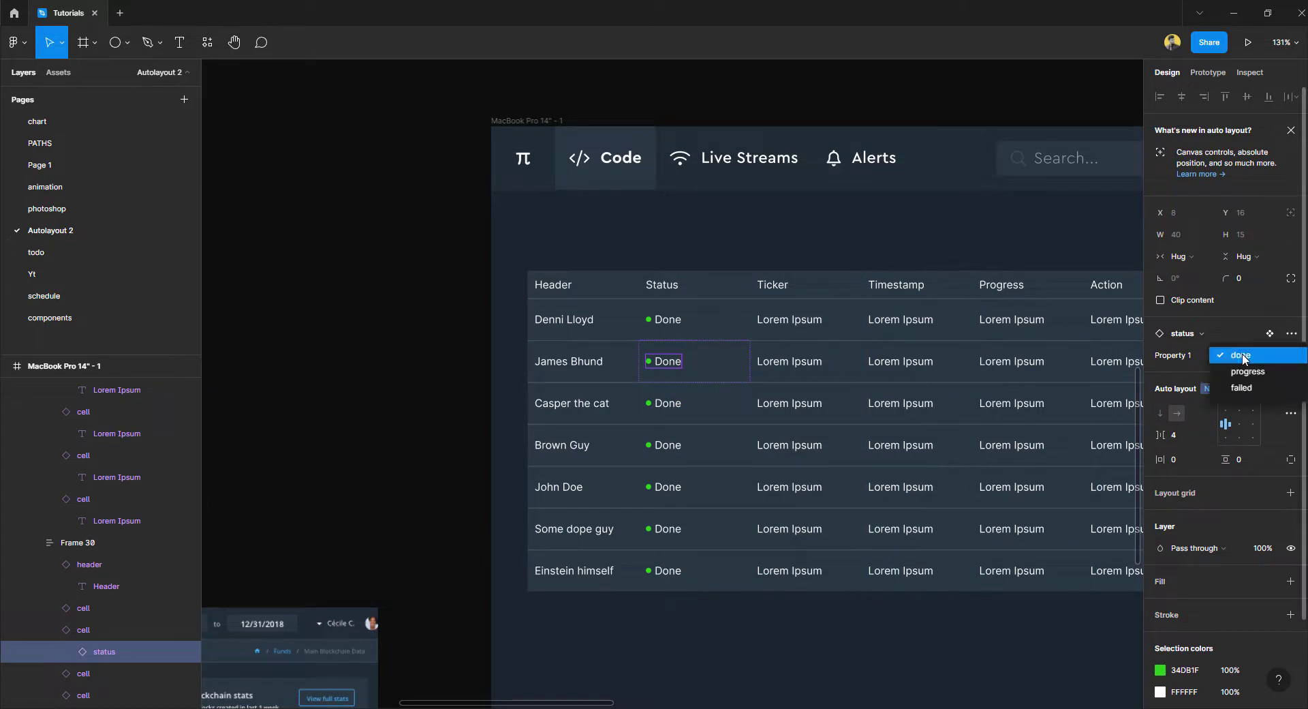
{"action": "left_click", "coordinate": [1248, 372]}
{"action": "left_click", "coordinate": [671, 406]}
{"action": "double_click", "coordinate": [669, 406]}
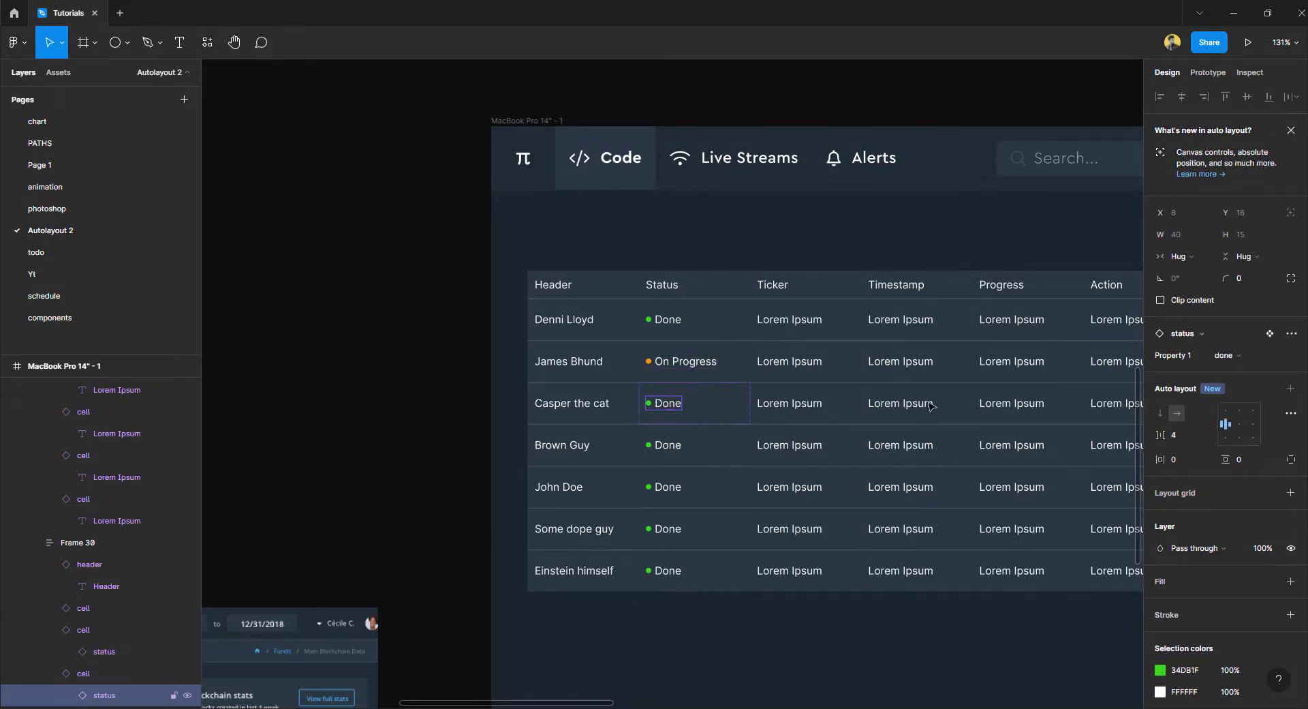
{"action": "left_click", "coordinate": [1237, 353]}
{"action": "left_click", "coordinate": [1246, 390]}
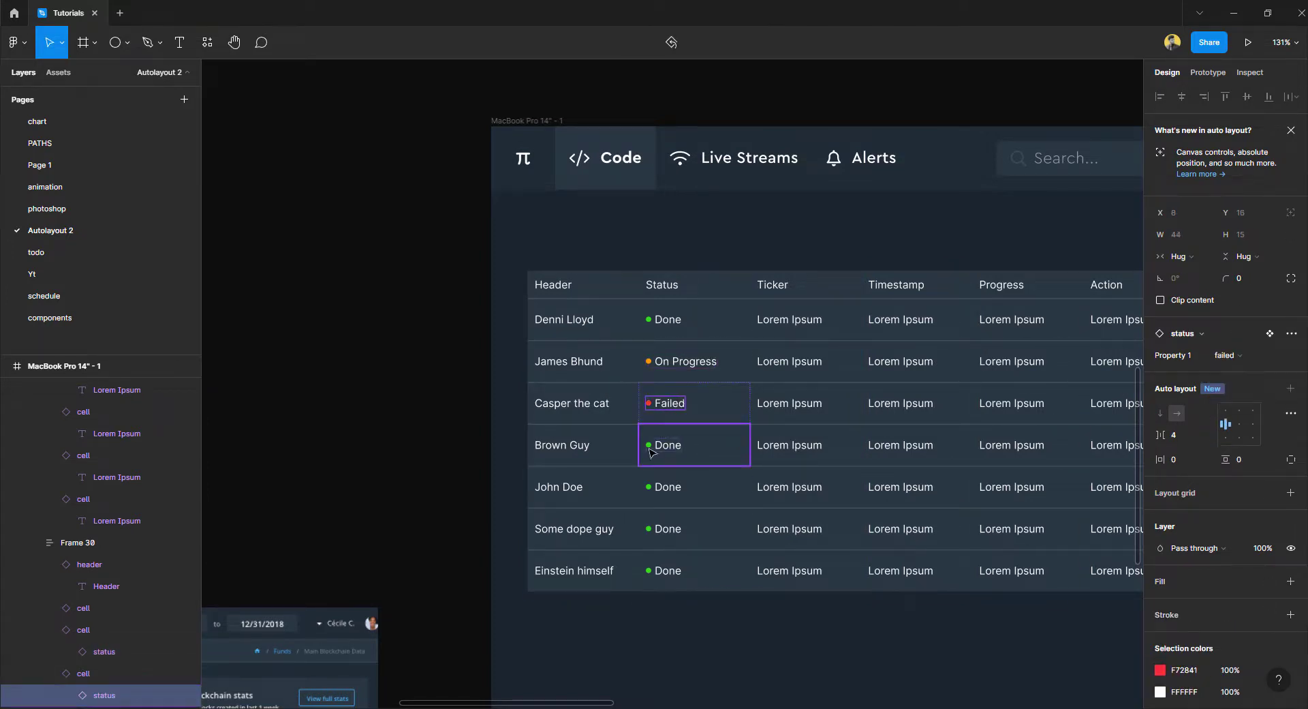
Set the nested status in the table's fifth row to "progress" and in the last row to "failed".
{"action": "double_click", "coordinate": [664, 487]}
{"action": "left_click", "coordinate": [1227, 355]}
{"action": "left_click", "coordinate": [1246, 372]}
{"action": "left_click", "coordinate": [671, 571]}
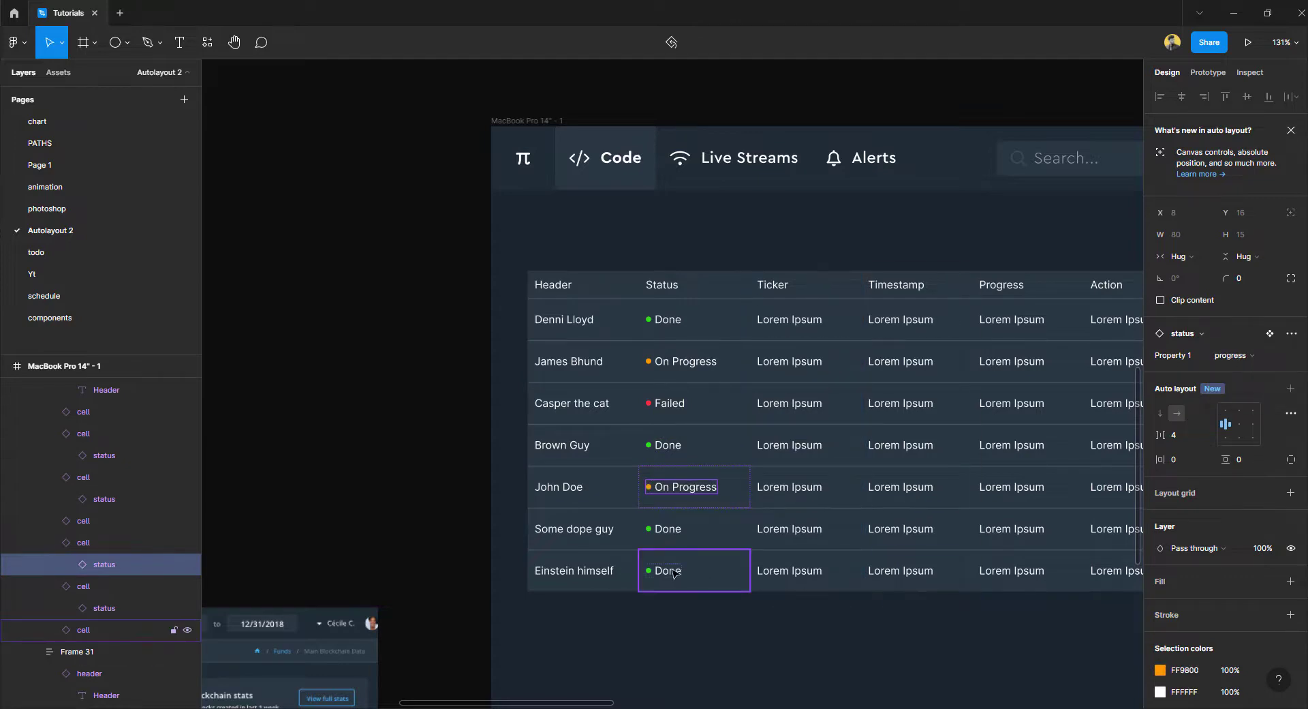
{"action": "double_click", "coordinate": [673, 573]}
{"action": "left_click", "coordinate": [1226, 355]}
{"action": "left_click", "coordinate": [1246, 390]}
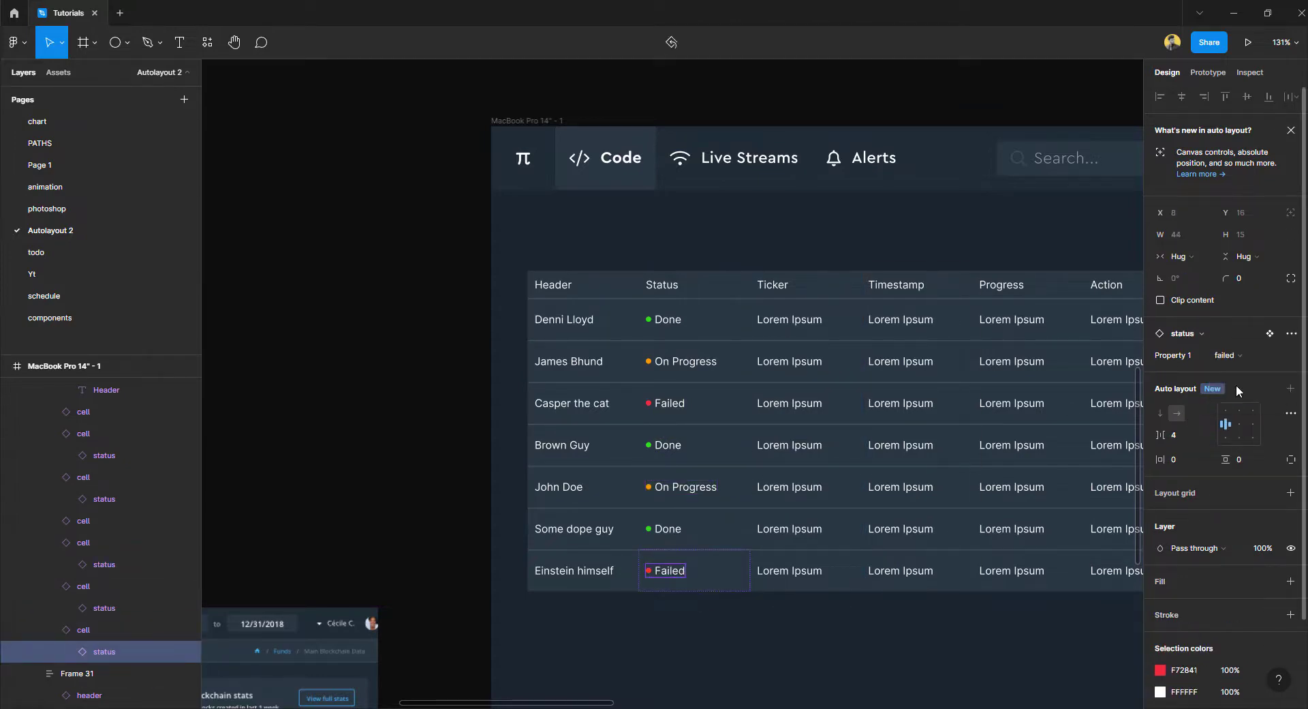
{"action": "left_click", "coordinate": [433, 380]}
Examine the table columns in the reference dashboard image and compare them with the table being built.
{"action": "scroll", "coordinate": [433, 380], "scroll_direction": "down", "scroll_amount": 5}
{"action": "scroll", "coordinate": [404, 380], "scroll_direction": "left", "scroll_amount": 10}
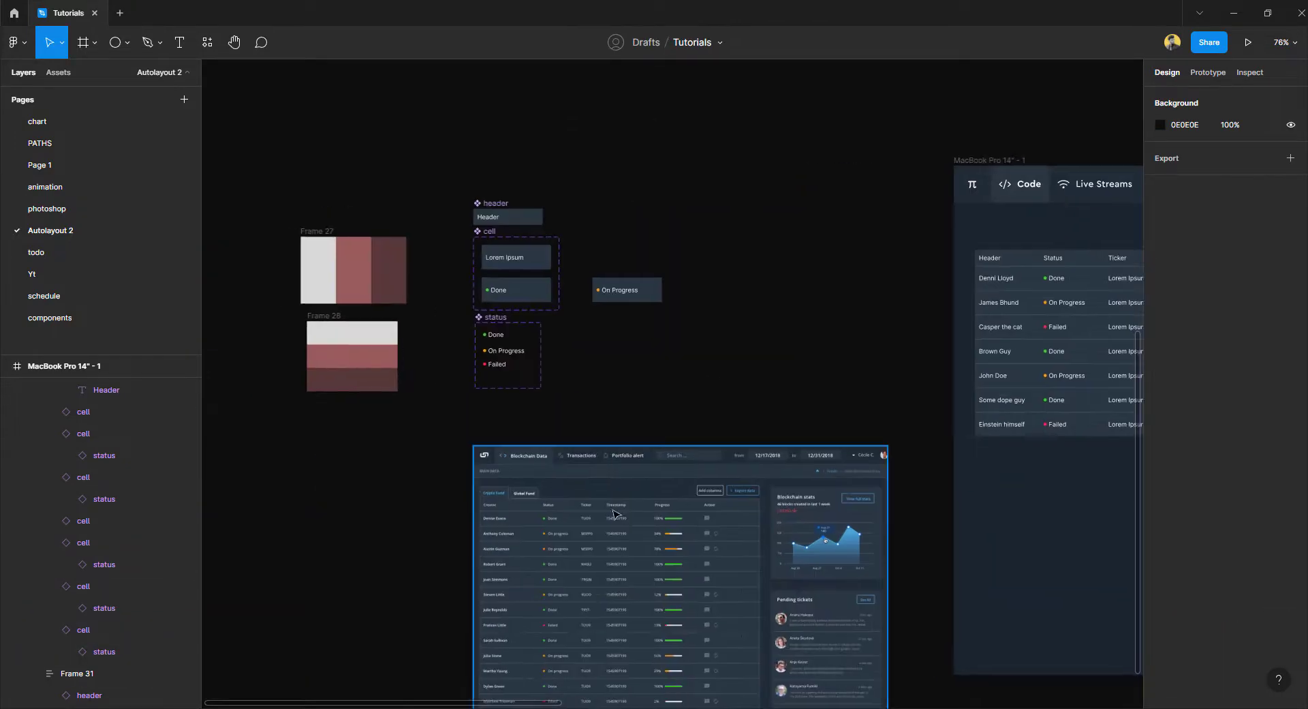
{"action": "scroll", "coordinate": [603, 531], "scroll_direction": "up", "scroll_amount": 5}
{"action": "scroll", "coordinate": [555, 435], "scroll_direction": "down", "scroll_amount": 2}
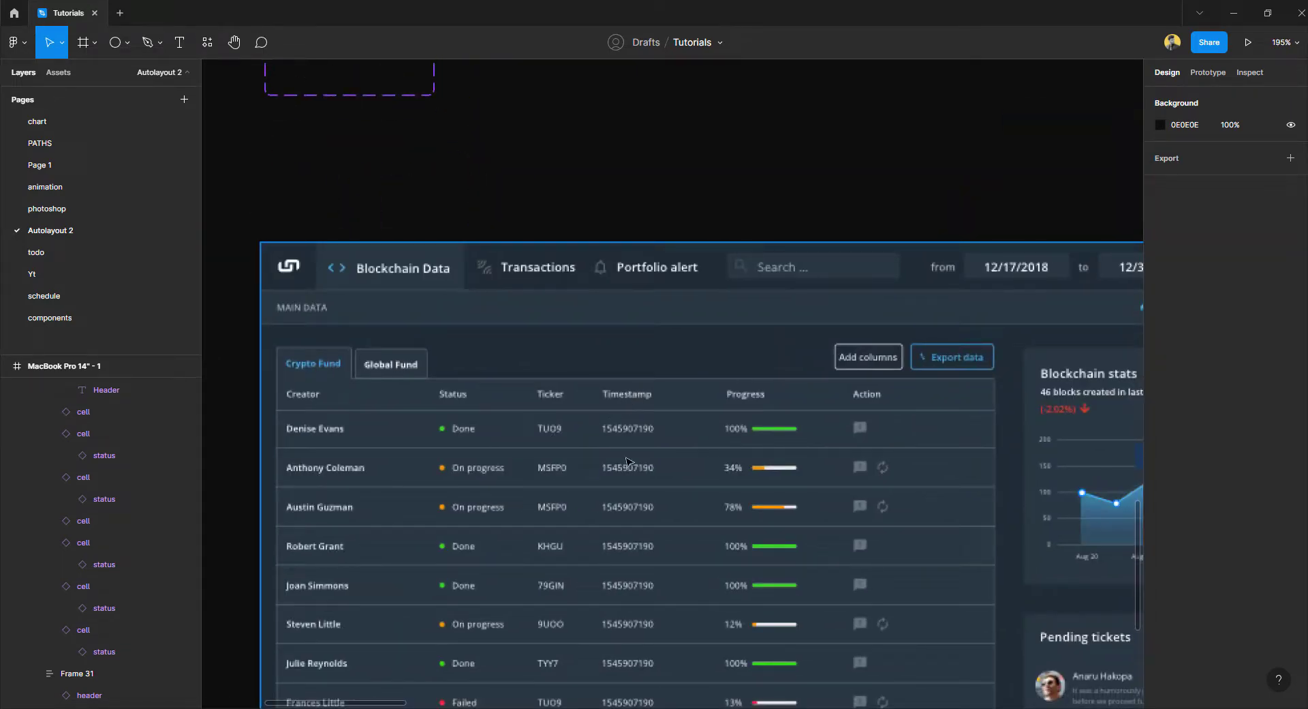
{"action": "scroll", "coordinate": [801, 222], "scroll_direction": "down", "scroll_amount": 5}
{"action": "scroll", "coordinate": [721, 330], "scroll_direction": "right", "scroll_amount": 8}
{"action": "scroll", "coordinate": [721, 330], "scroll_direction": "up", "scroll_amount": 3}
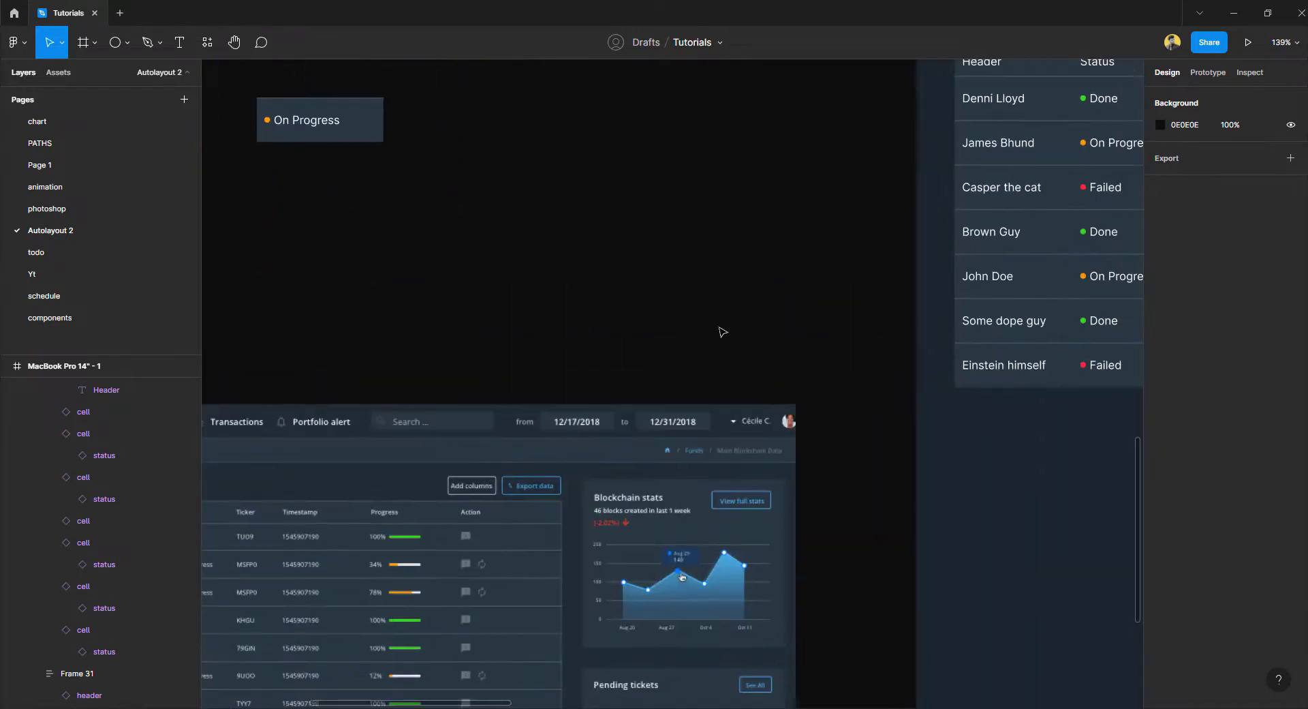
{"action": "scroll", "coordinate": [921, 213], "scroll_direction": "up", "scroll_amount": 3}
Replace the Lorem Ipsum text in the first five Ticker cells with "Tueirie".
{"action": "double_click", "coordinate": [895, 199]}
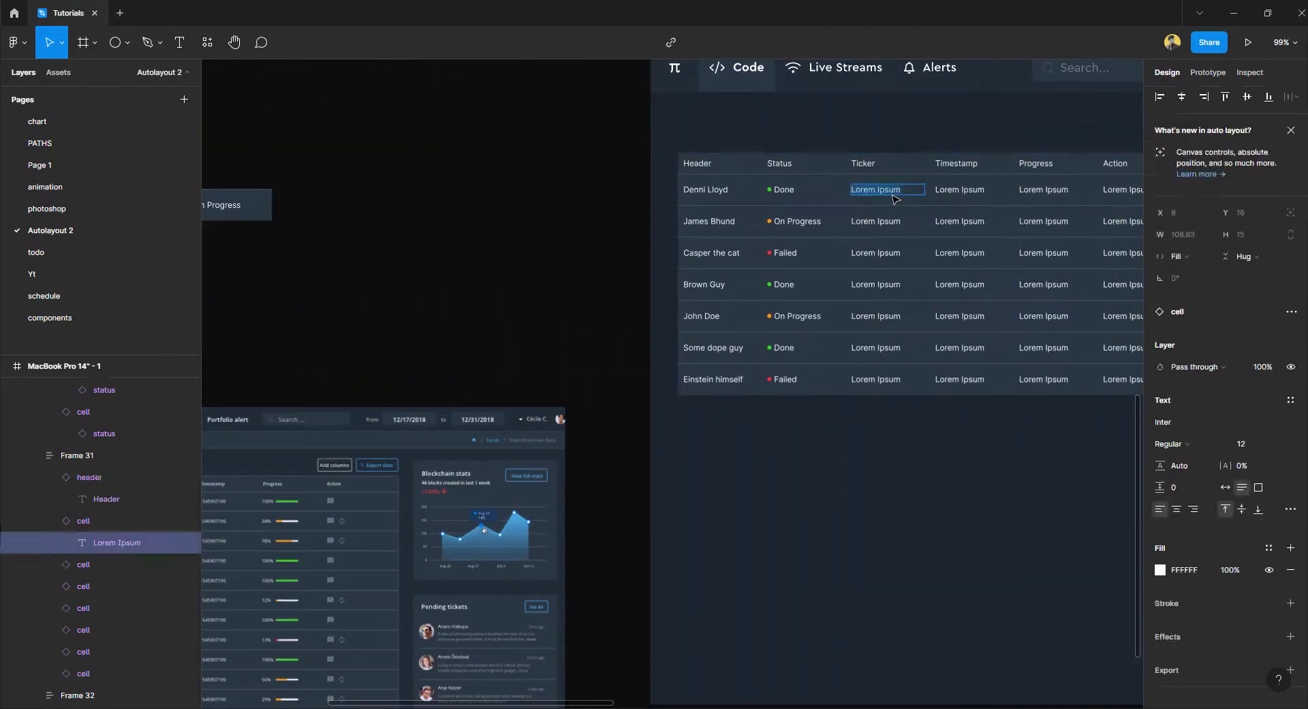
{"action": "type", "text": "Tueirie"}
{"action": "left_click", "coordinate": [867, 219]}
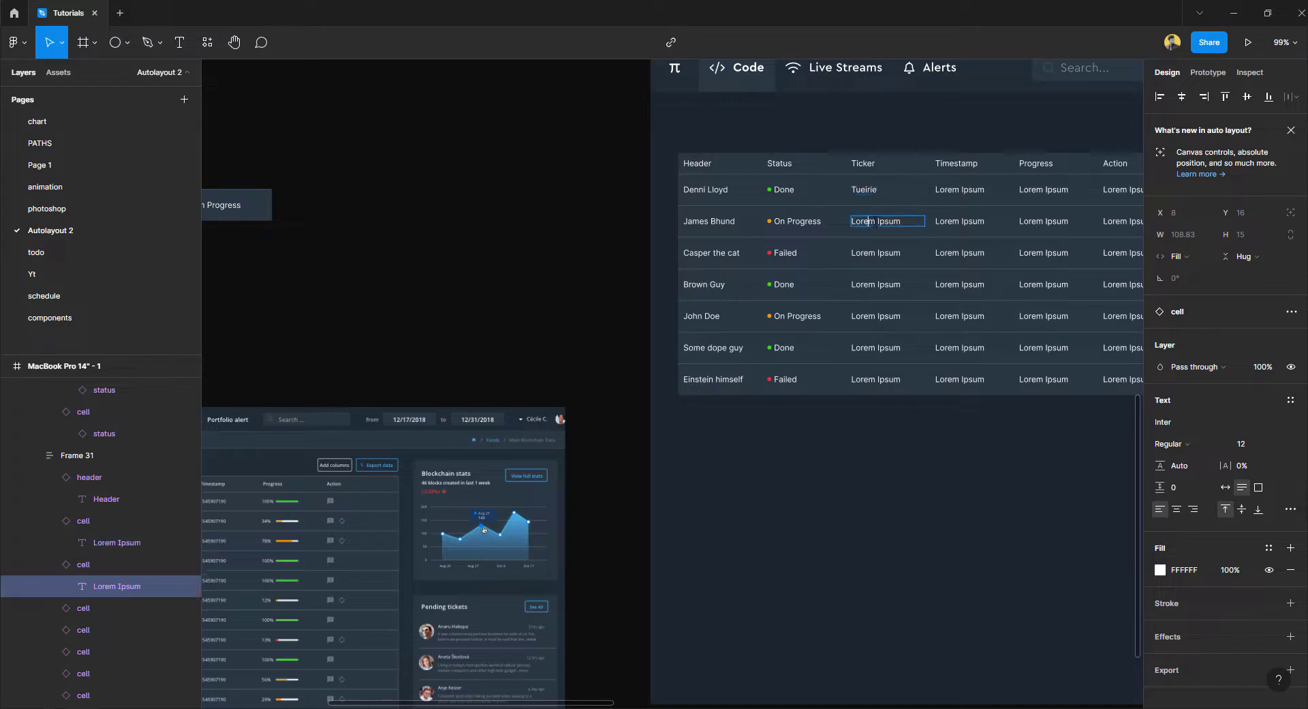
{"action": "type", "text": "Tueirie"}
{"action": "left_click", "coordinate": [882, 252]}
{"action": "type", "text": "Tueirie"}
{"action": "left_click", "coordinate": [879, 285]}
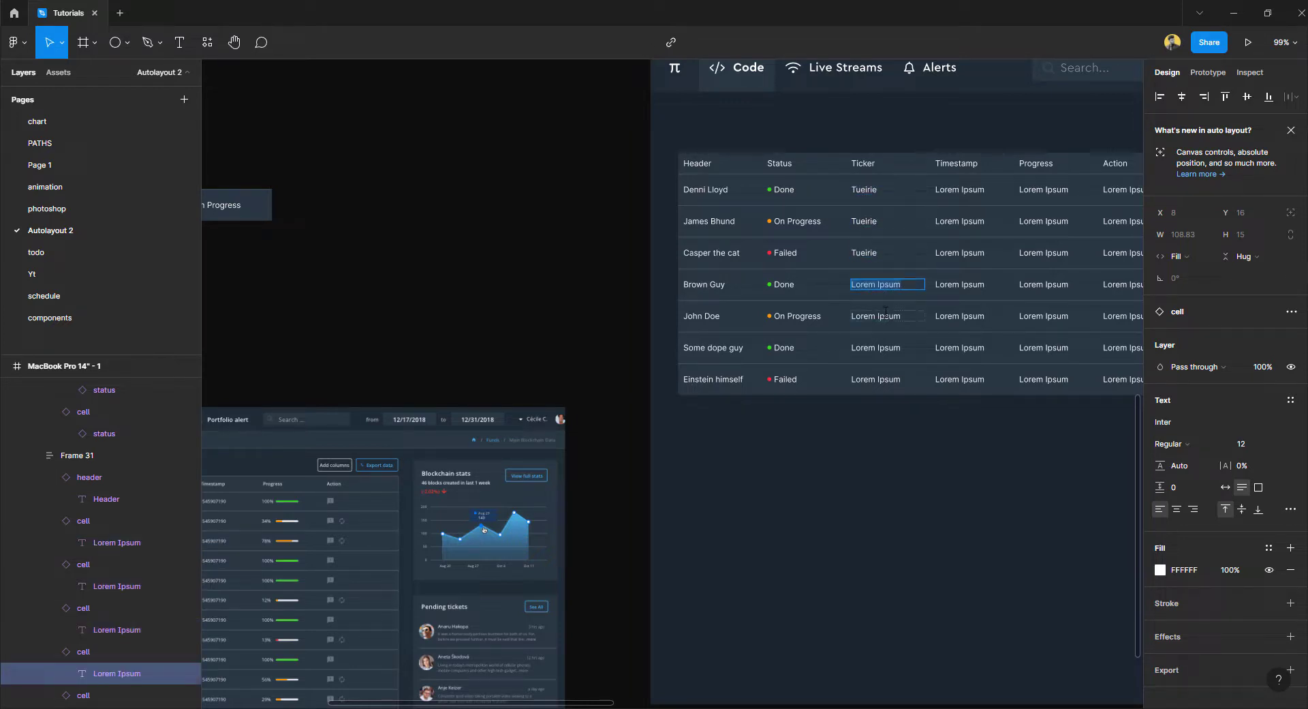
{"action": "type", "text": "Tueirie"}
{"action": "left_click", "coordinate": [879, 316]}
{"action": "type", "text": "Tueirie"}
Replace the Lorem Ipsum text in the last two Ticker cells with "Tueirie".
{"action": "left_click", "coordinate": [882, 365]}
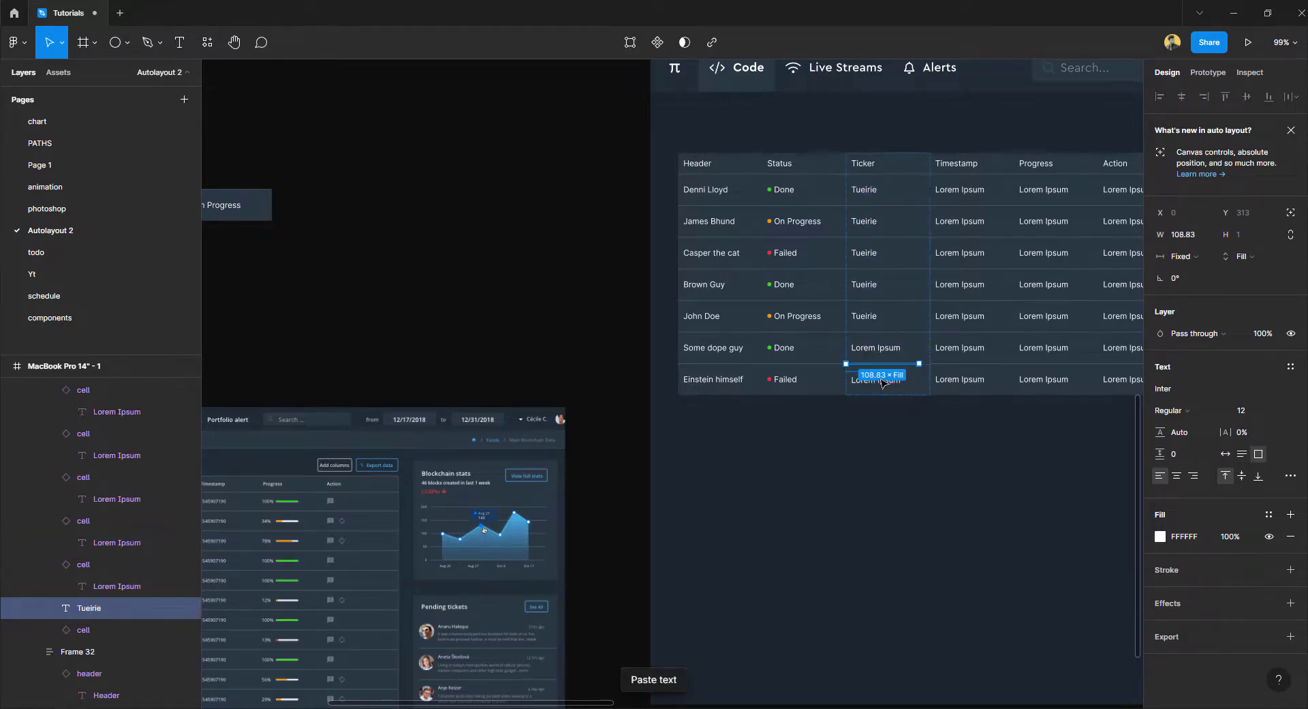
{"action": "left_click", "coordinate": [879, 349]}
{"action": "type", "text": "Tueirie"}
{"action": "left_click", "coordinate": [883, 379]}
{"action": "key", "text": "ctrl+v"}
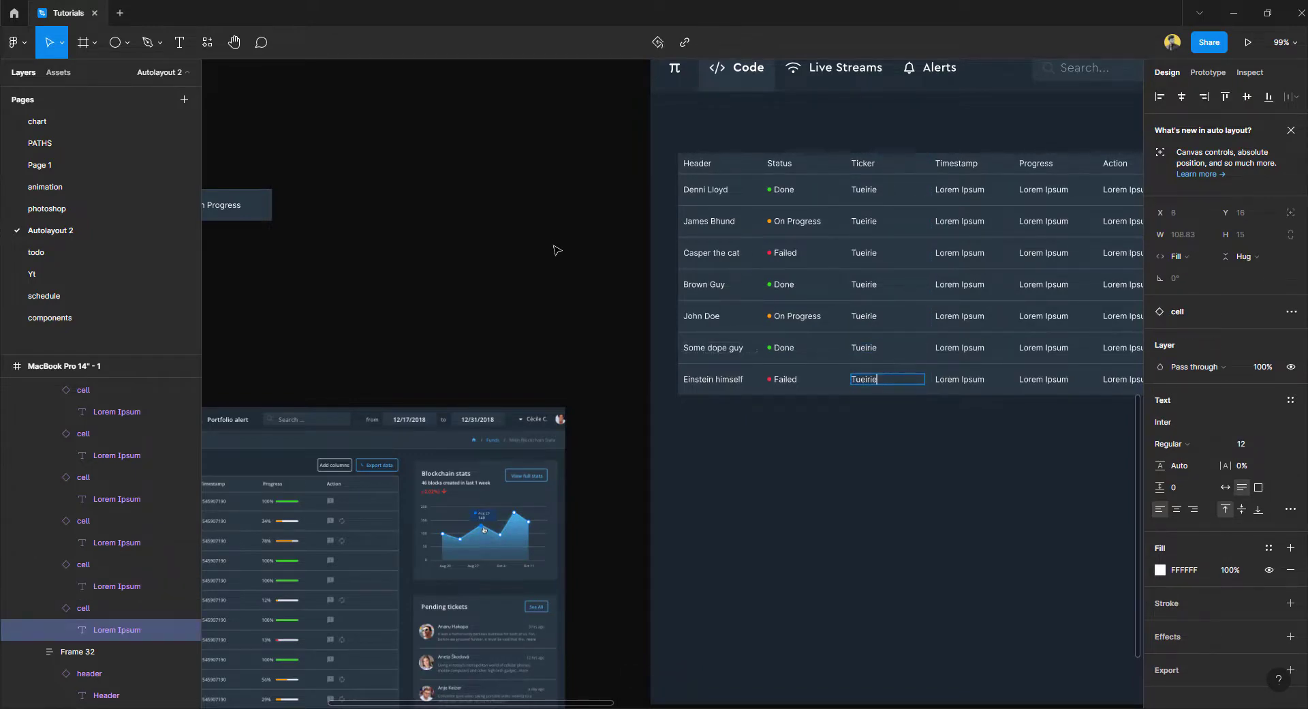
{"action": "left_click", "coordinate": [606, 240]}
Replace the Lorem Ipsum text in the first three Timestamp cells with "15/09/2022".
{"action": "scroll", "coordinate": [595, 237], "scroll_direction": "down", "scroll_amount": 2}
{"action": "left_click_drag", "start_coordinate": [596, 236], "coordinate": [513, 252]}
{"action": "scroll", "coordinate": [827, 198], "scroll_direction": "up", "scroll_amount": 1}
{"action": "scroll", "coordinate": [867, 224], "scroll_direction": "up", "scroll_amount": 2}
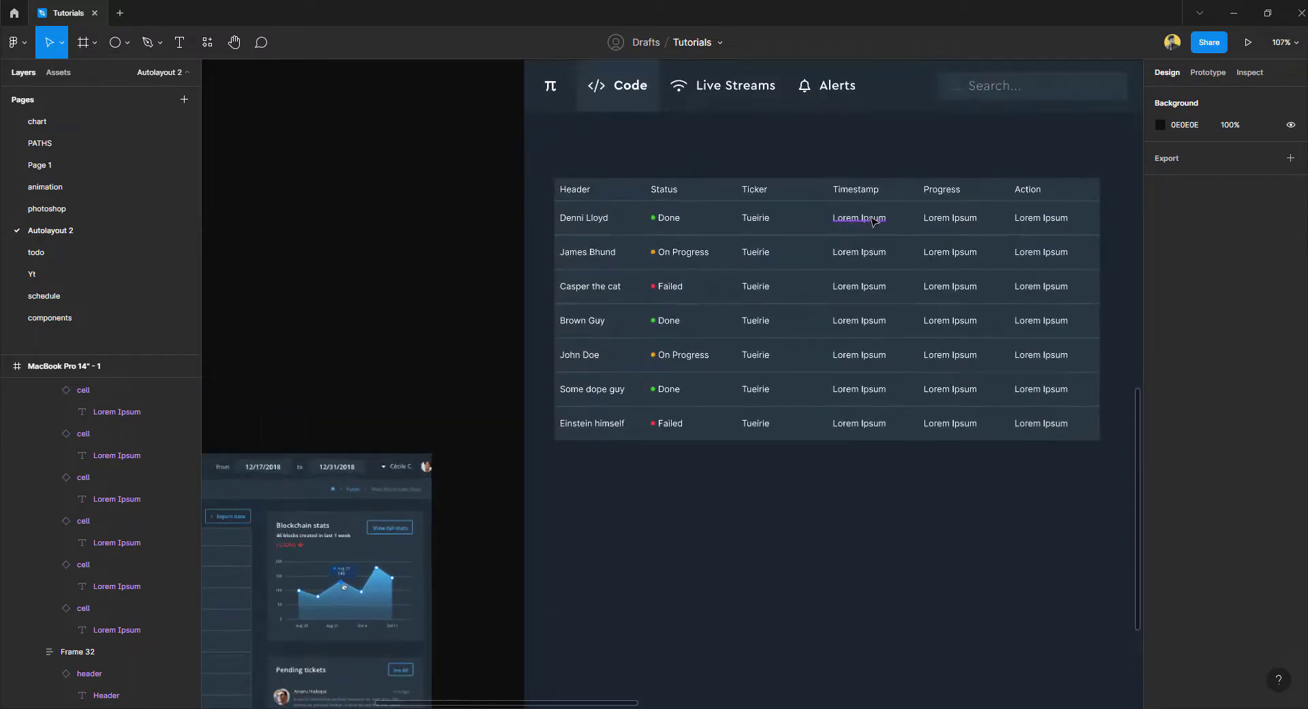
{"action": "left_click", "coordinate": [880, 220]}
{"action": "type", "text": "15/09/2"}
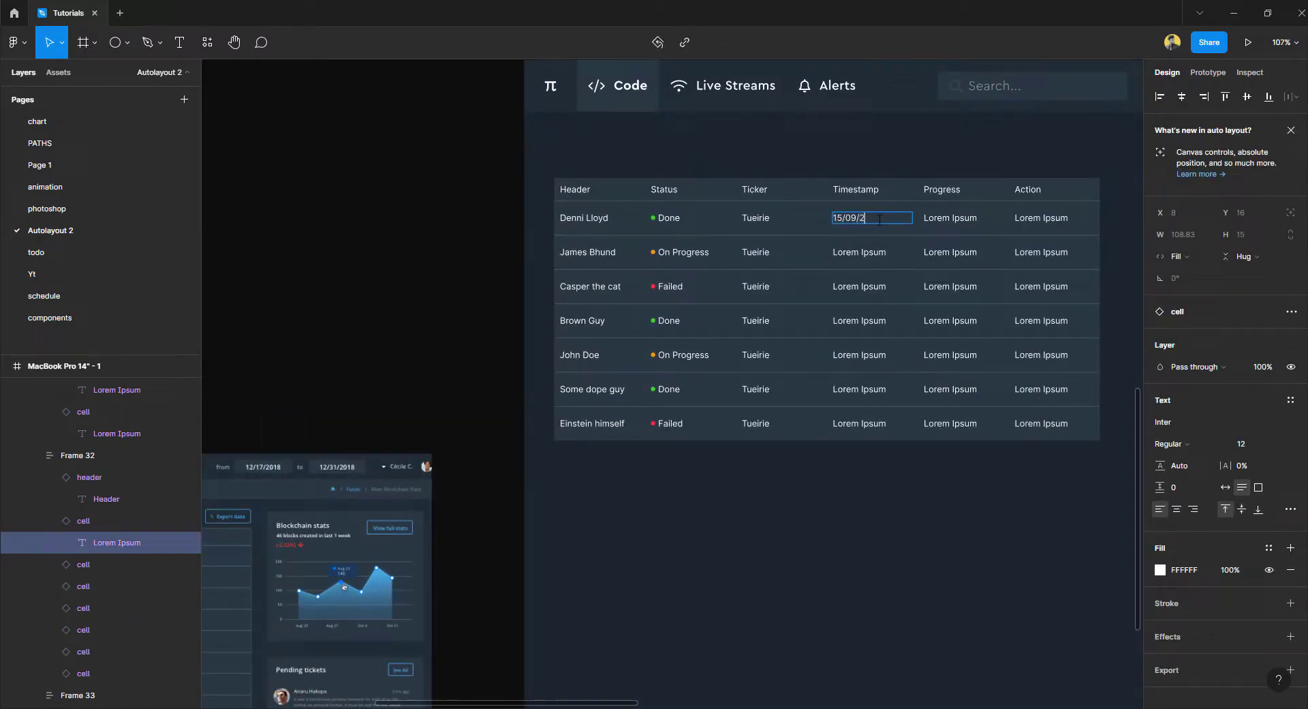
{"action": "type", "text": "022"}
{"action": "left_click", "coordinate": [876, 253]}
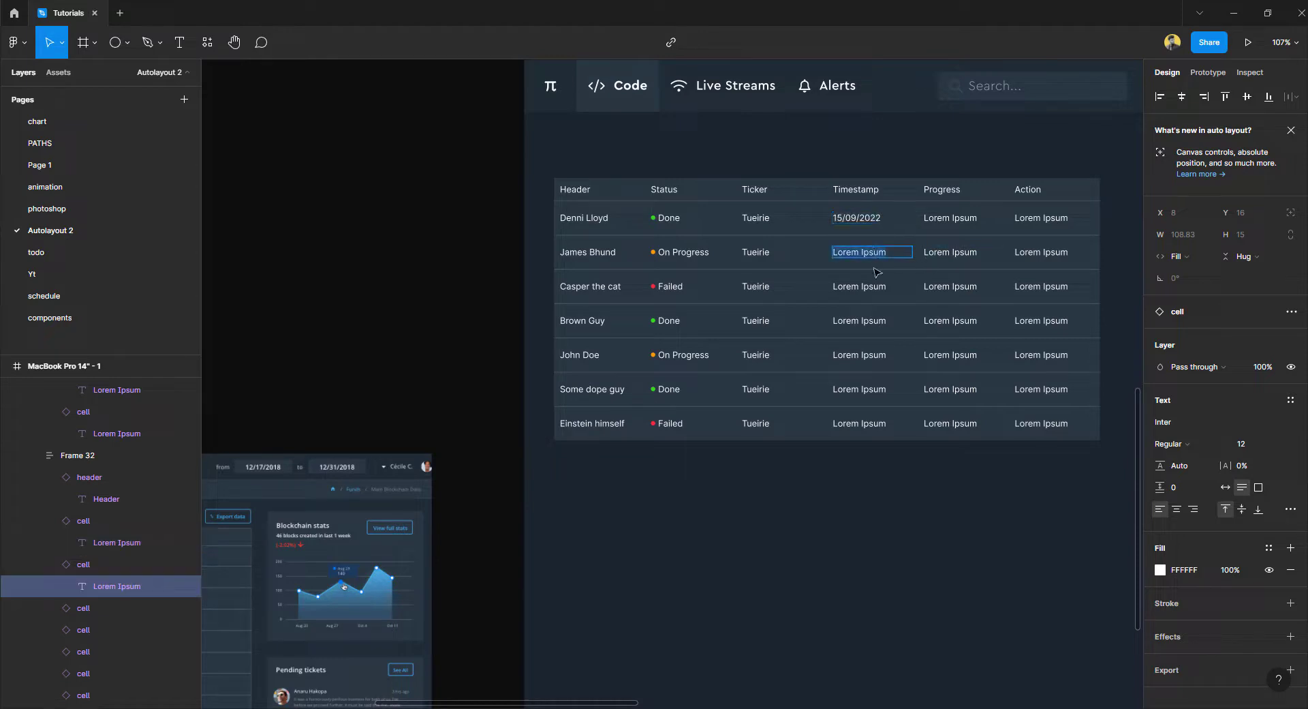
{"action": "type", "text": "15/09/2022"}
{"action": "left_click", "coordinate": [876, 287]}
{"action": "type", "text": "15/09/2022"}
Replace the Lorem Ipsum text in the last four Timestamp cells with "15/09/2022".
{"action": "left_click", "coordinate": [876, 322]}
{"action": "type", "text": "15/09/2022"}
{"action": "left_click", "coordinate": [876, 356]}
{"action": "type", "text": "15/09/2022"}
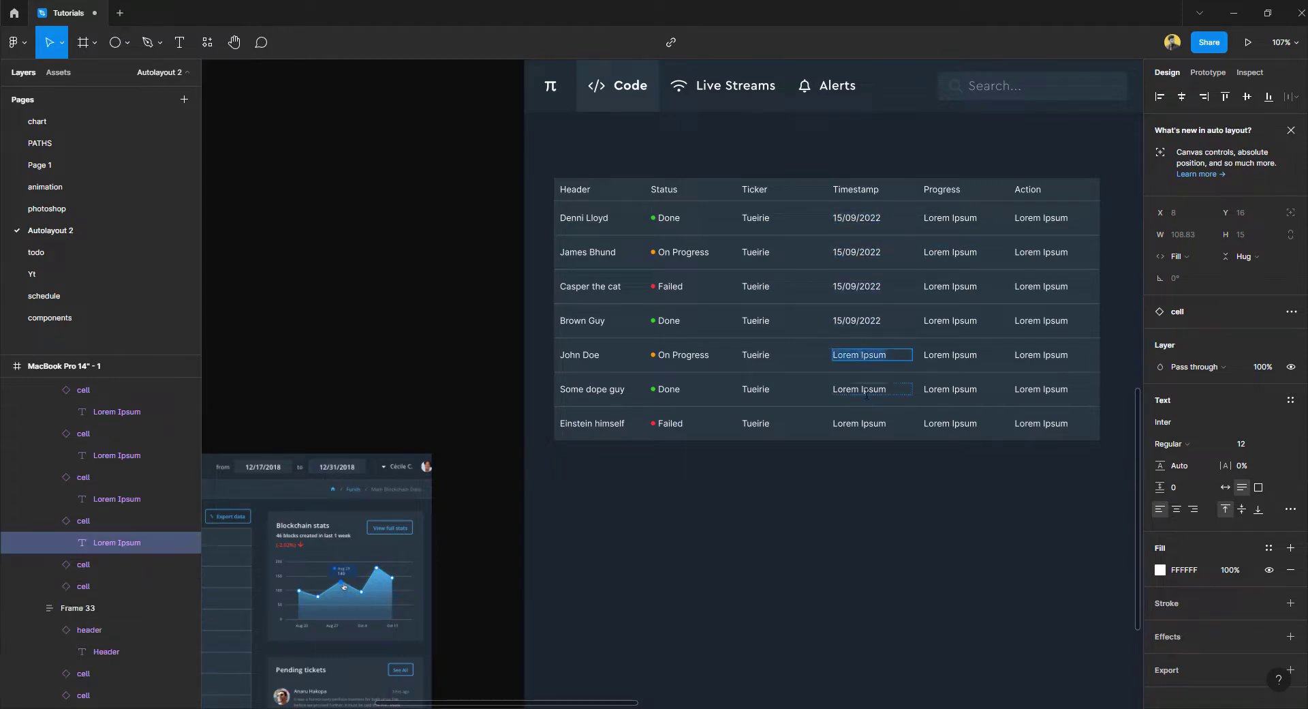
{"action": "left_click", "coordinate": [872, 390]}
{"action": "type", "text": "15/09/2022"}
{"action": "left_click", "coordinate": [869, 423]}
{"action": "type", "text": "15/09/2022"}
{"action": "left_click", "coordinate": [446, 291]}
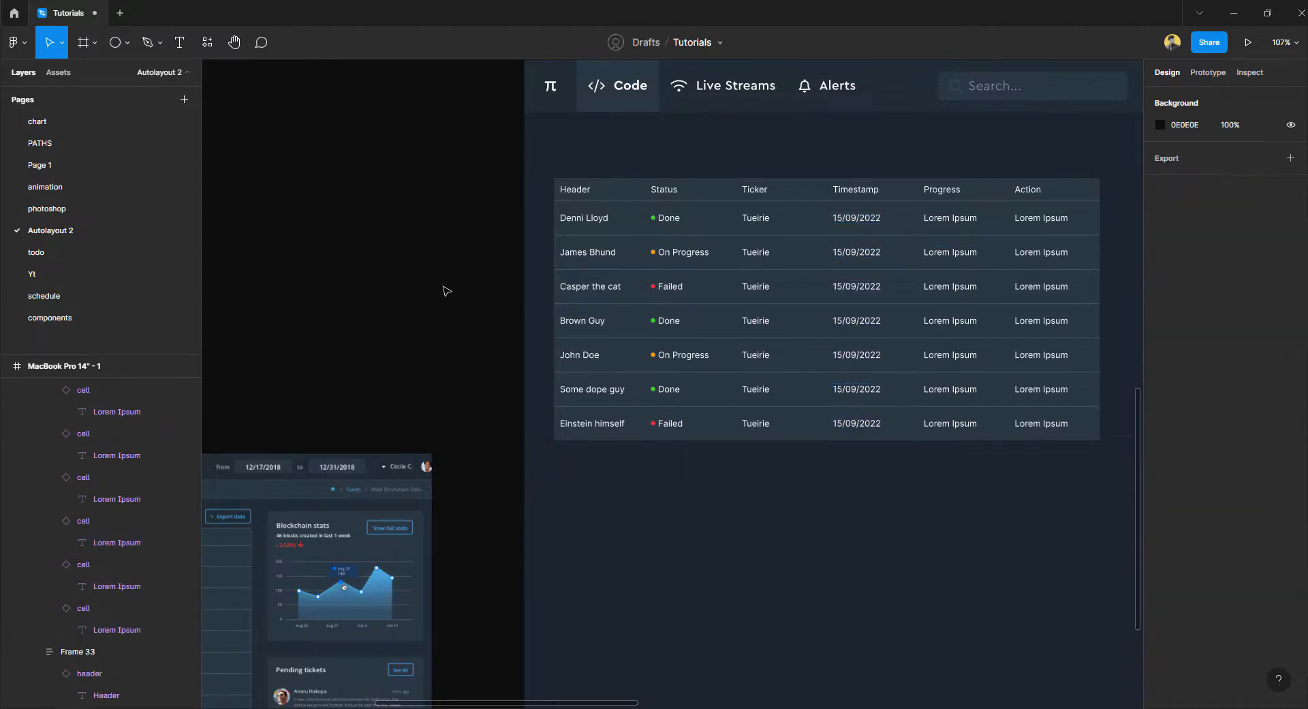
Widen the whole table frame to about 815 px, keeping its left edge in place.
{"action": "scroll", "coordinate": [482, 278], "scroll_direction": "down", "scroll_amount": 3}
{"action": "scroll", "coordinate": [526, 355], "scroll_direction": "up", "scroll_amount": 3}
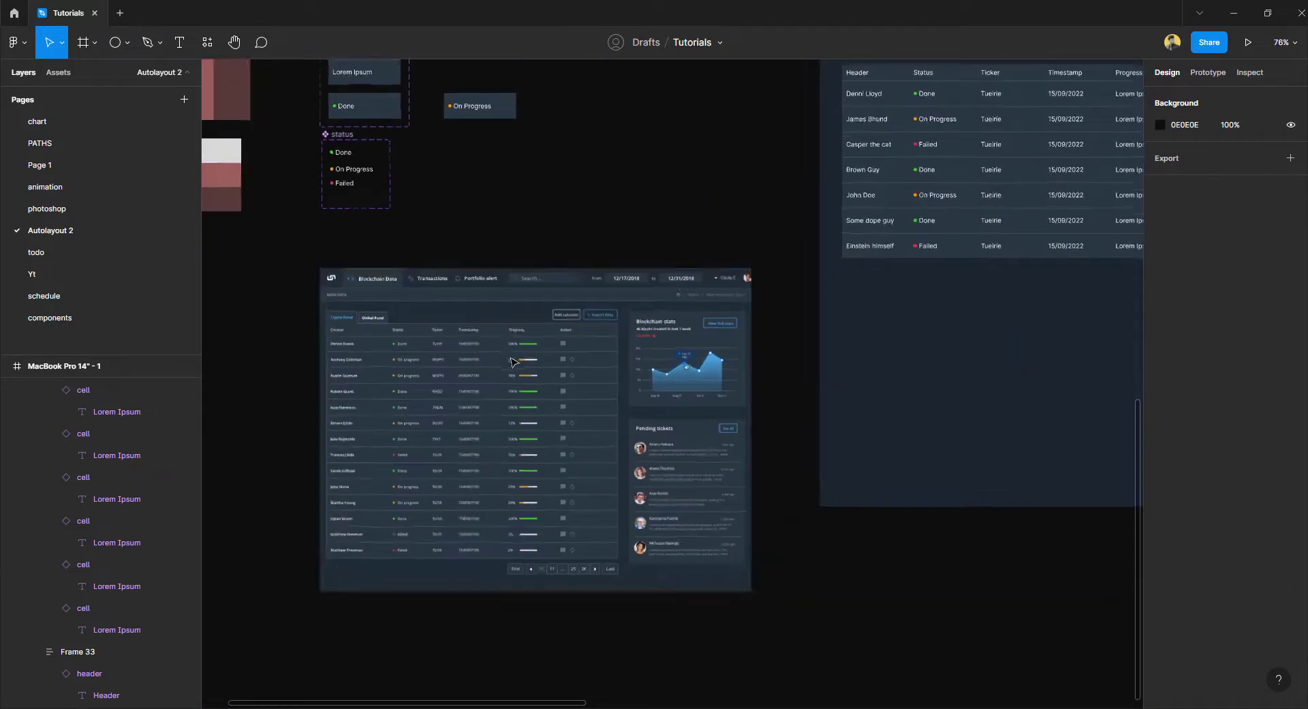
{"action": "scroll", "coordinate": [438, 341], "scroll_direction": "right", "scroll_amount": 10}
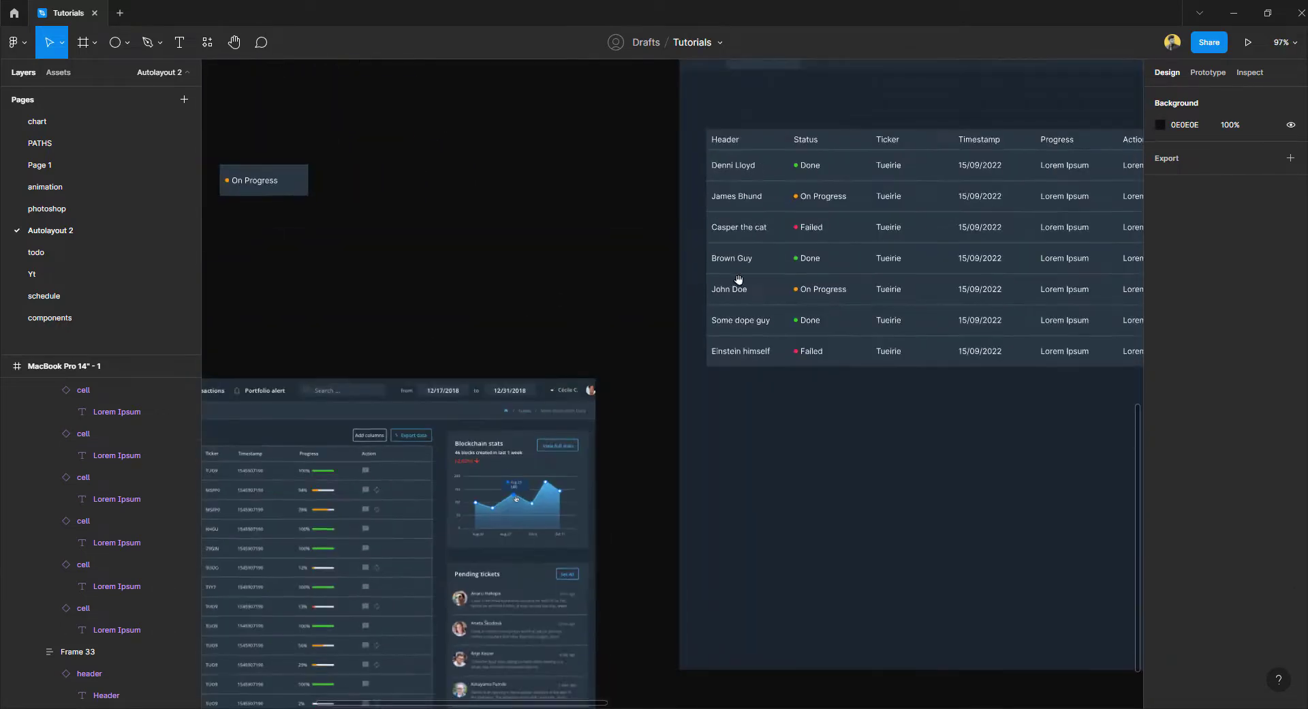
{"action": "left_click", "coordinate": [623, 264]}
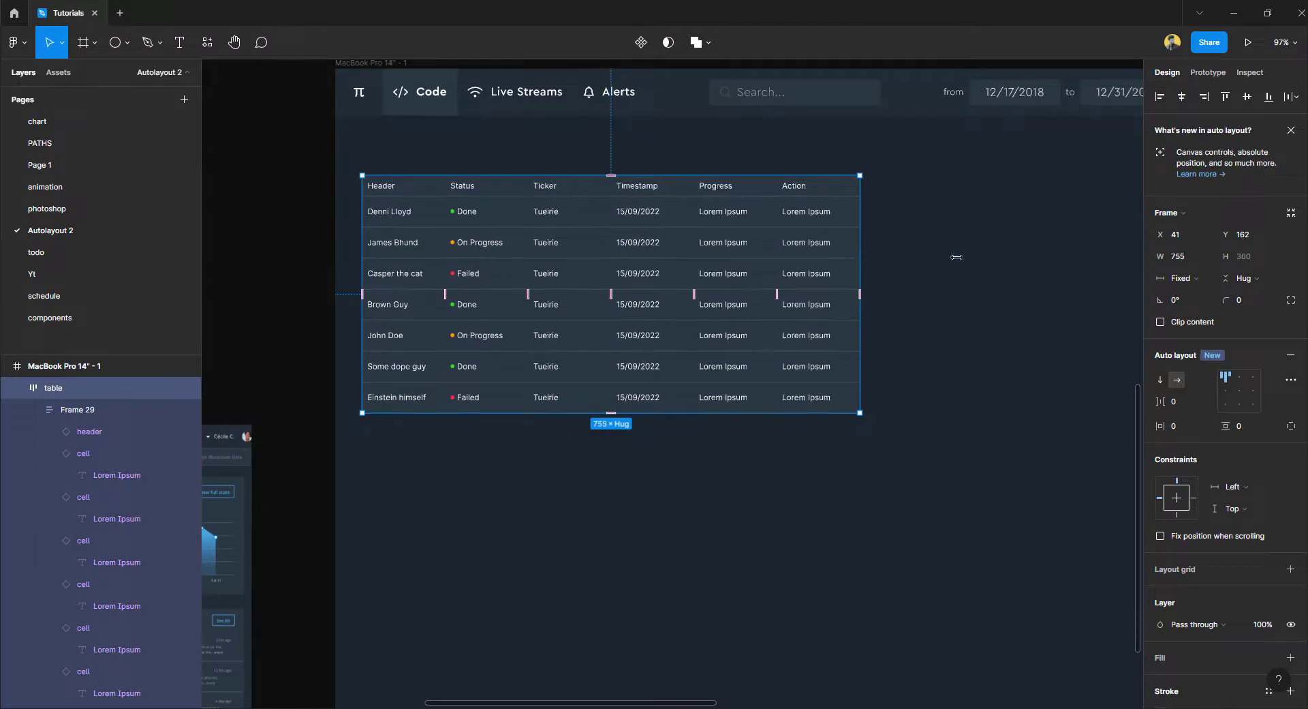
{"action": "left_click_drag", "start_coordinate": [856, 263], "coordinate": [926, 260]}
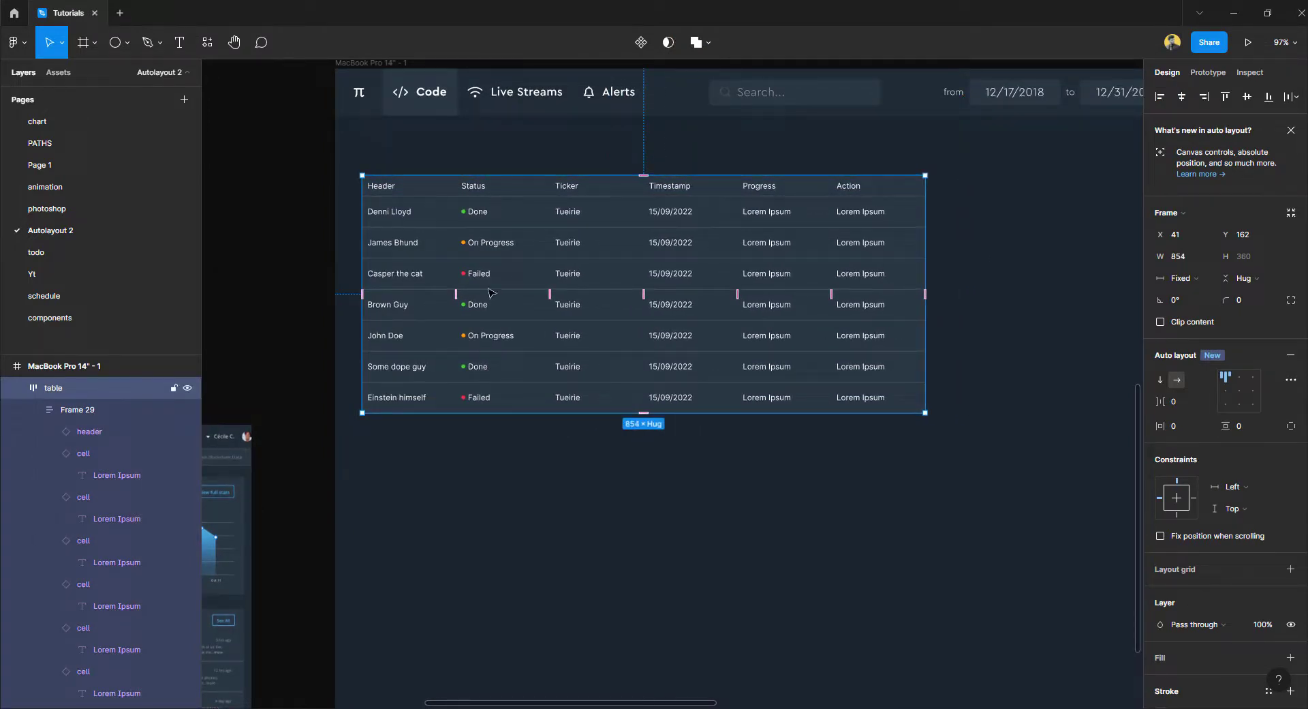
{"action": "mouse_move", "coordinate": [925, 240]}
{"action": "left_mouse_down"}
{"action": "mouse_move", "coordinate": [945, 240]}
{"action": "mouse_move", "coordinate": [899, 240]}
{"action": "left_mouse_up"}
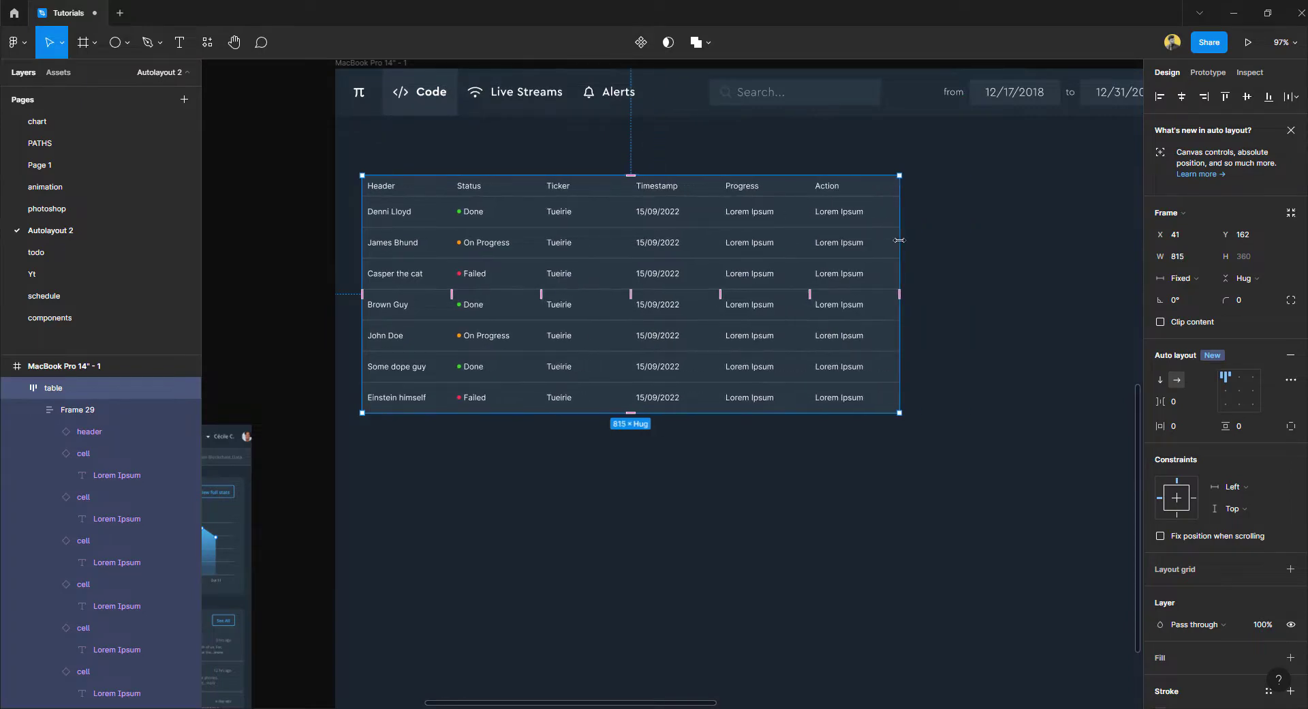
{"action": "left_click", "coordinate": [507, 505]}
Draw a rectangle about 44 by 9 px on the empty canvas above the reference dashboard and set its corner radius to 4.
{"action": "scroll", "coordinate": [480, 456], "scroll_direction": "left", "scroll_amount": 10}
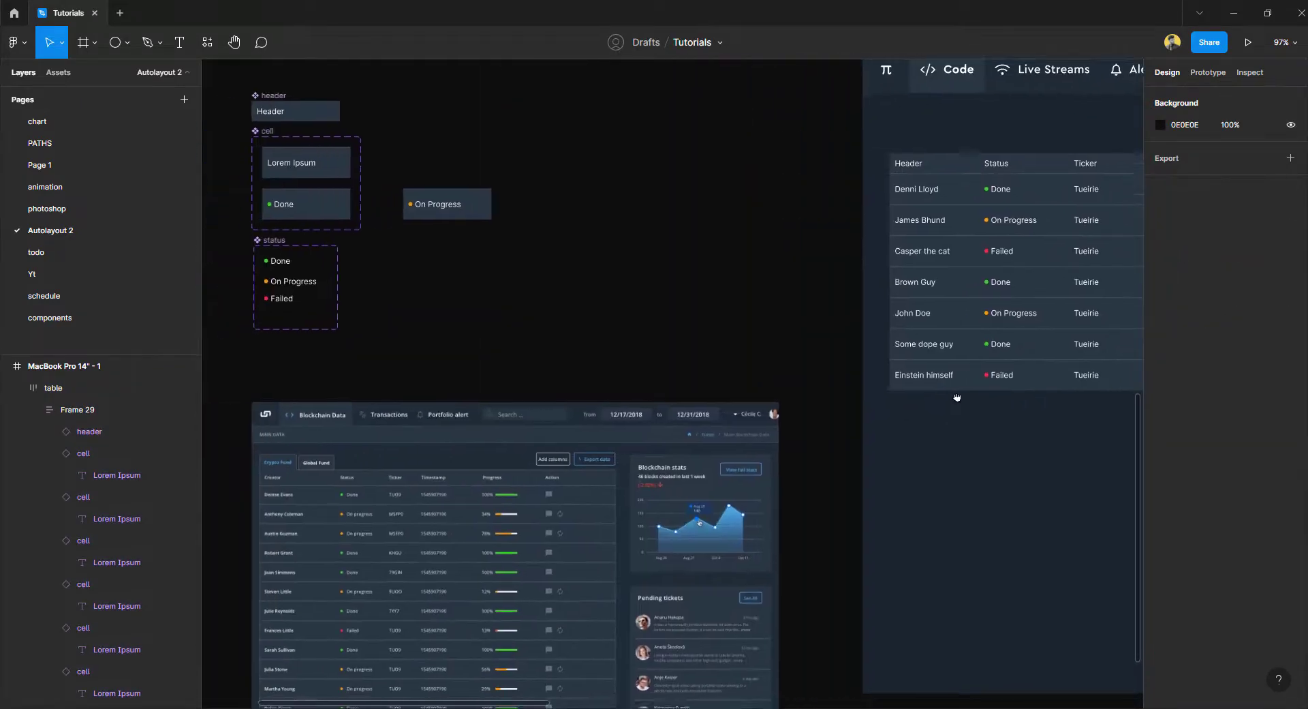
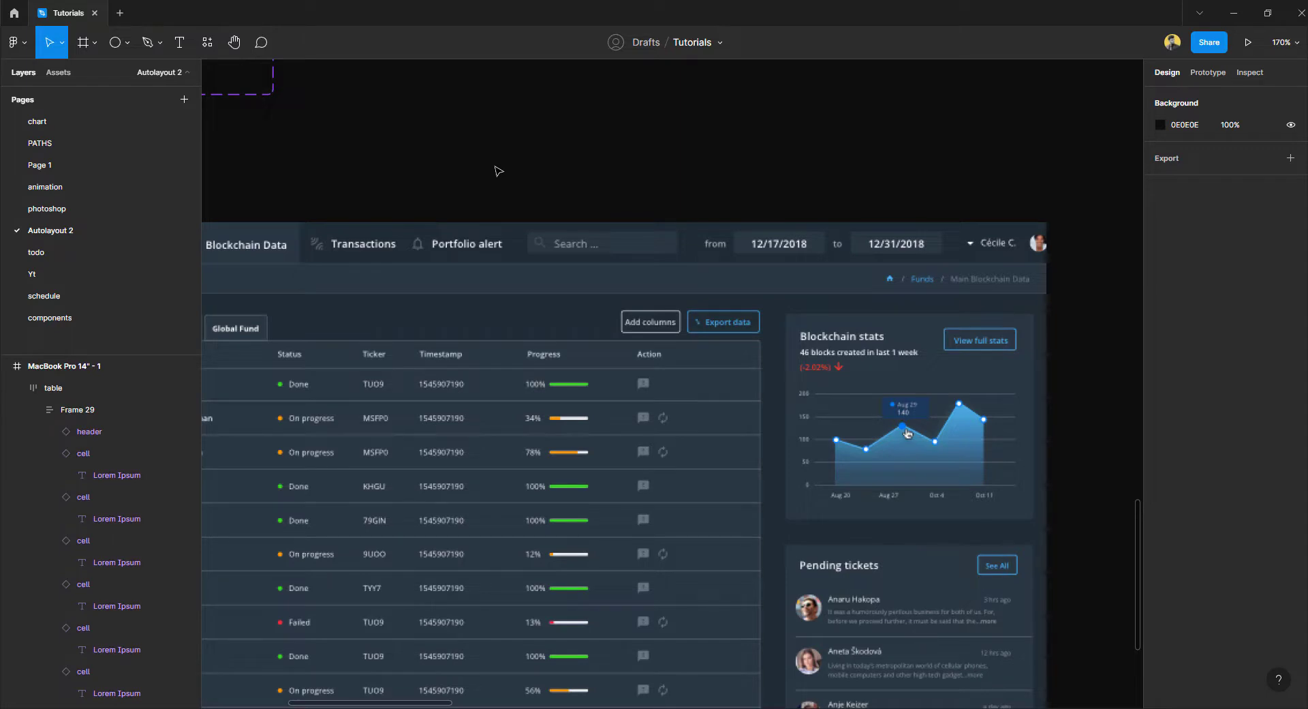
{"action": "left_click", "coordinate": [127, 43]}
{"action": "left_click", "coordinate": [119, 74]}
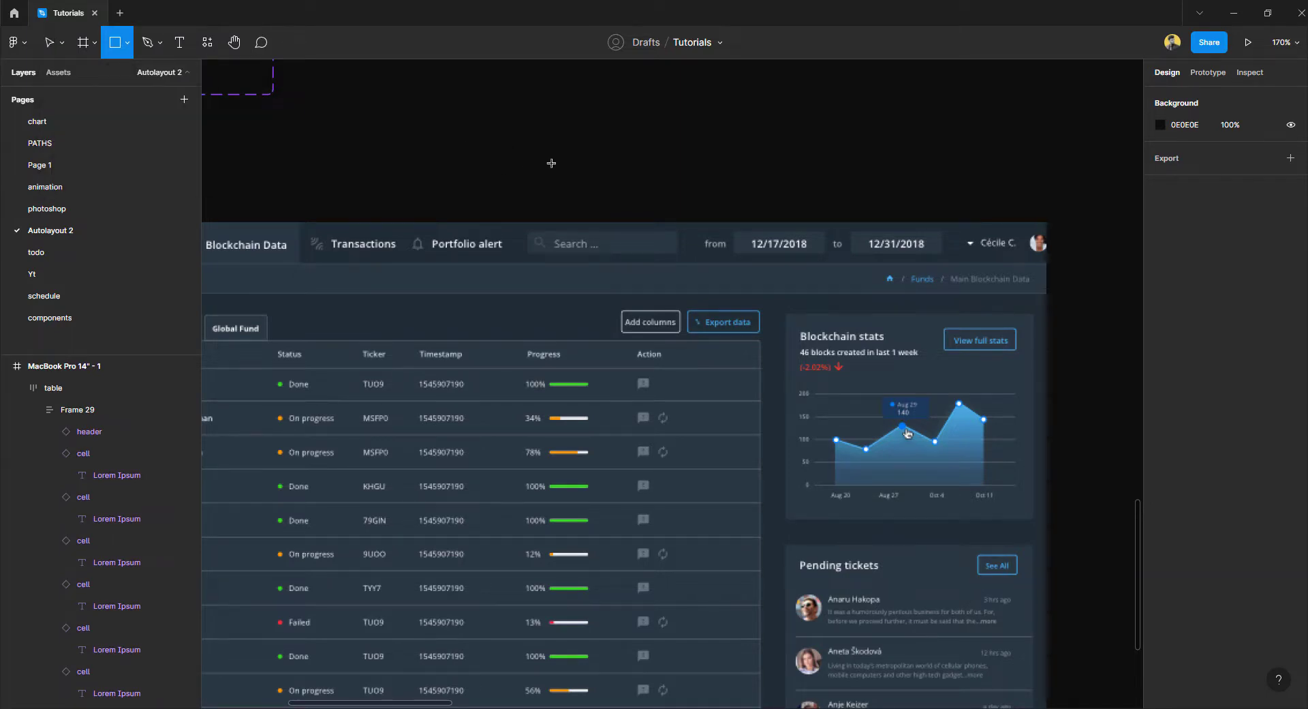
{"action": "left_click_drag", "start_coordinate": [510, 152], "coordinate": [562, 163]}
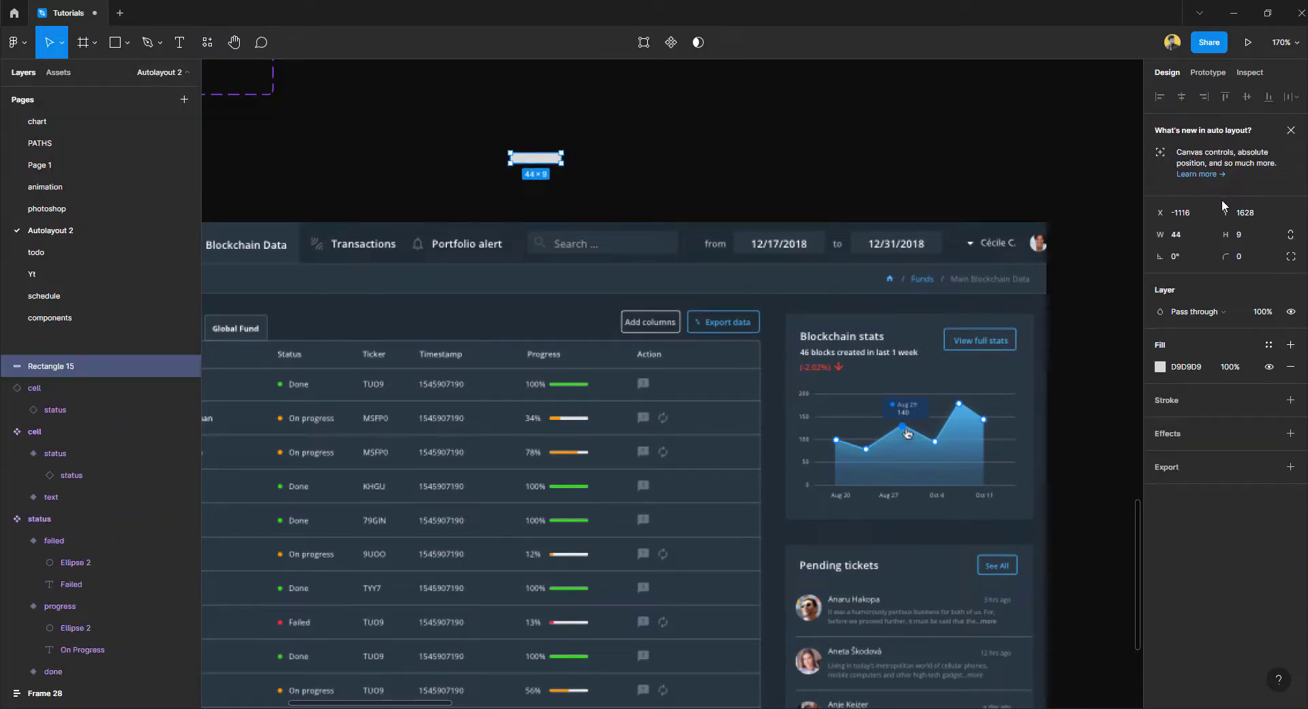
{"action": "left_click", "coordinate": [1260, 262]}
{"action": "type", "text": "4"}
{"action": "key", "text": "Return"}
Reduce the rounded rectangle's height to 4 px so it matches the thin progress bars in the reference.
{"action": "scroll", "coordinate": [531, 165], "scroll_direction": "up", "scroll_amount": 10}
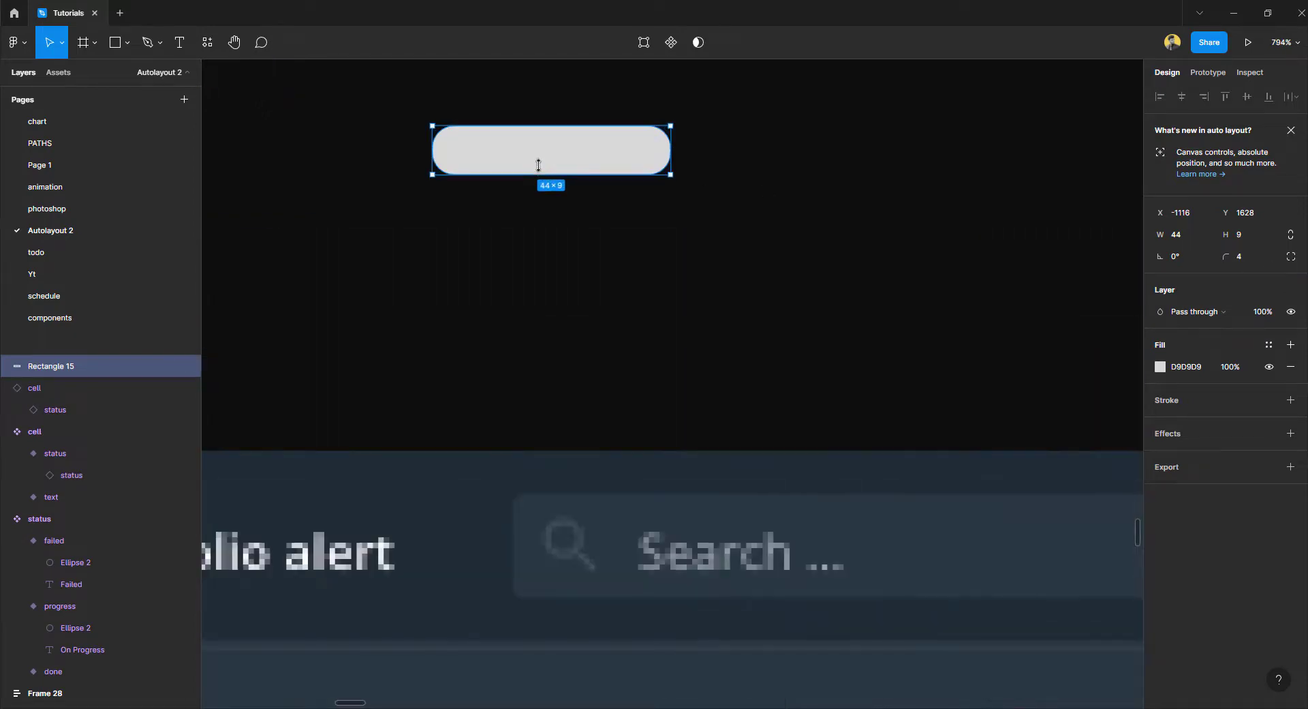
{"action": "left_click_drag", "start_coordinate": [538, 175], "coordinate": [542, 147]}
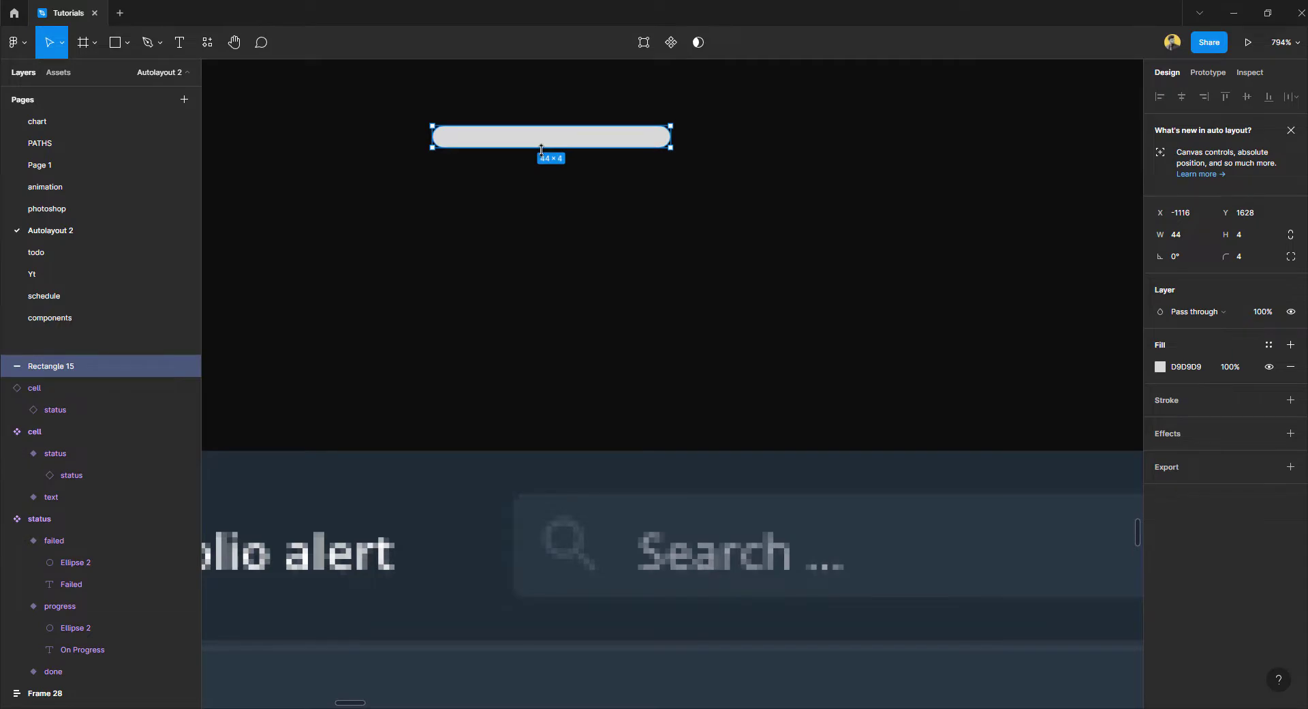
{"action": "scroll", "coordinate": [542, 149], "scroll_direction": "down", "scroll_amount": 7}
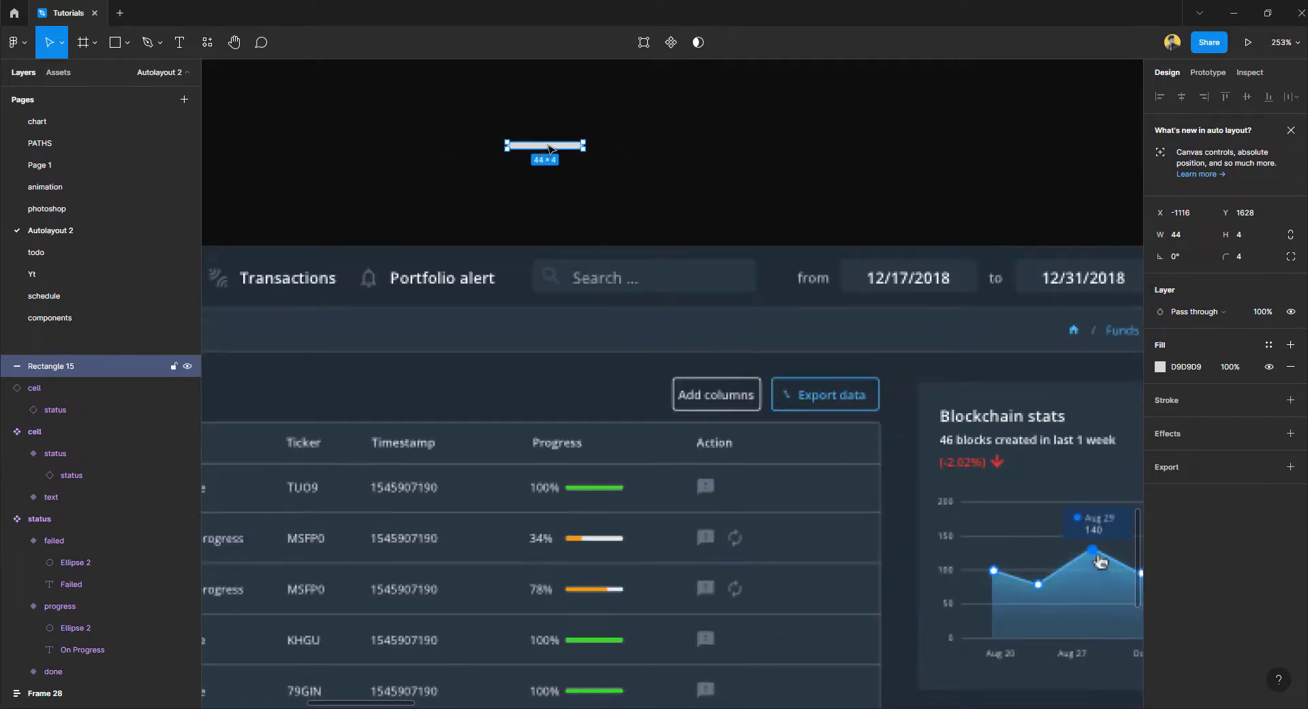
{"action": "scroll", "coordinate": [542, 151], "scroll_direction": "up", "scroll_amount": 8}
Wrap the rounded rectangle in an auto layout frame with horizontal and vertical padding of 0.
{"action": "key", "text": "shift+a"}
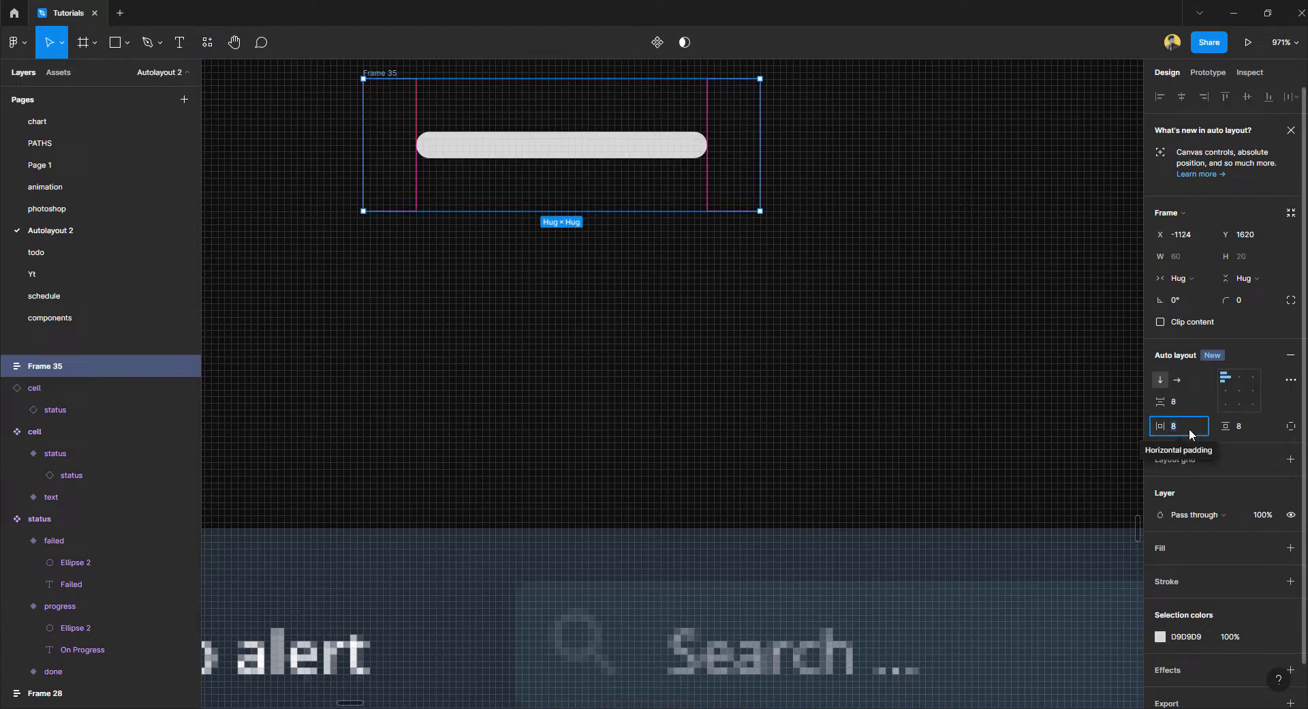
{"action": "type", "text": "0"}
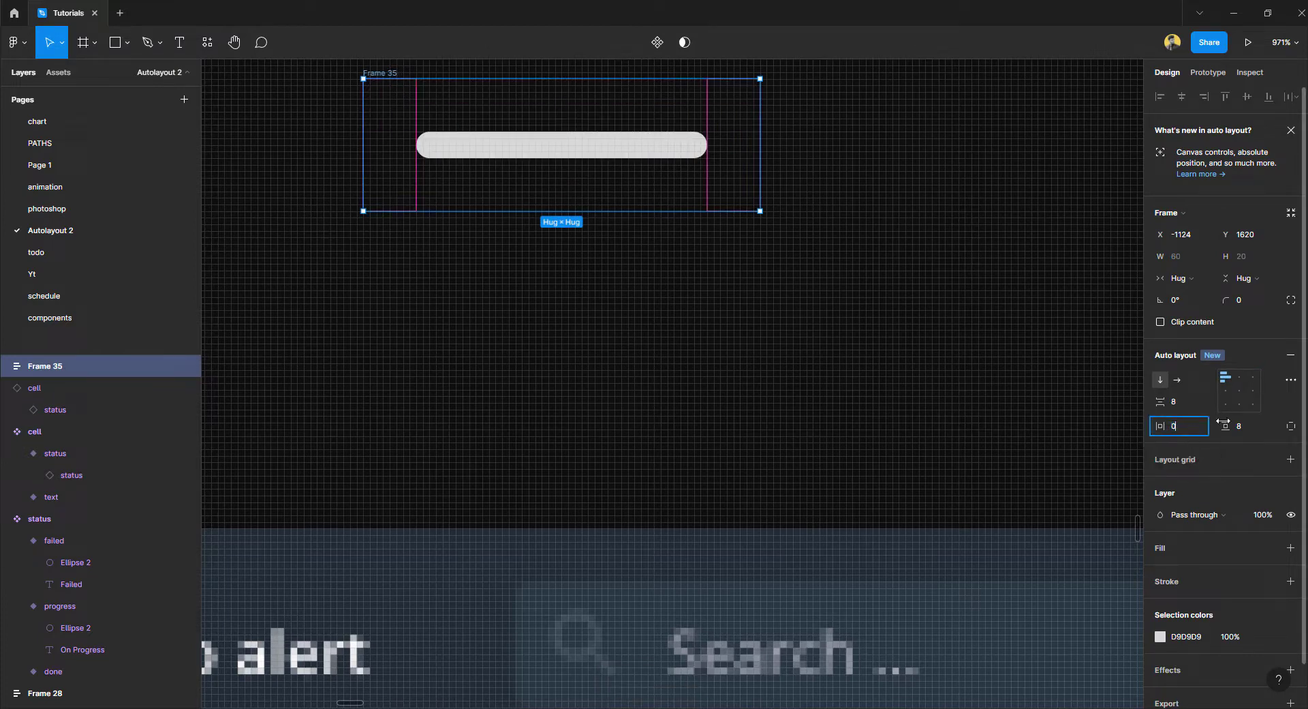
{"action": "left_click", "coordinate": [1240, 426]}
{"action": "type", "text": "0"}
{"action": "key", "text": "Return"}
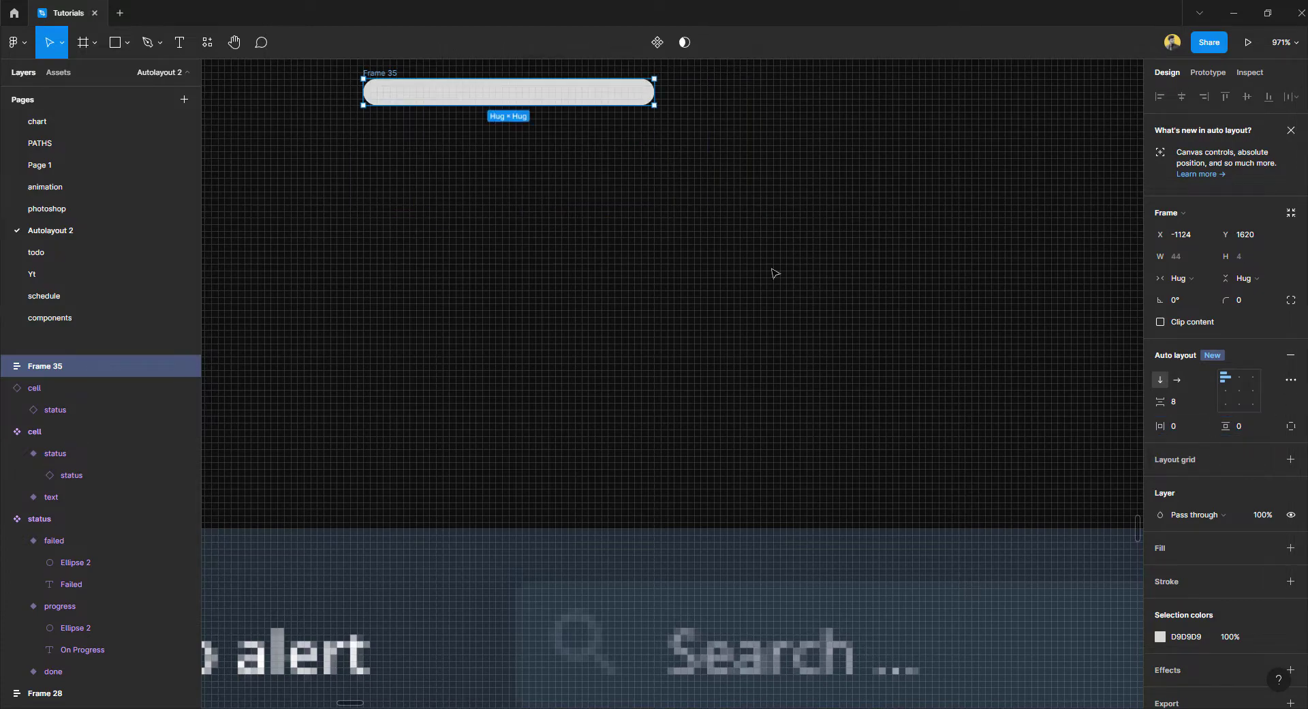
Set the auto layout frame to Fixed width and shorten the rectangle inside it to about half the frame's width.
{"action": "scroll", "coordinate": [478, 99], "scroll_direction": "down", "scroll_amount": 3}
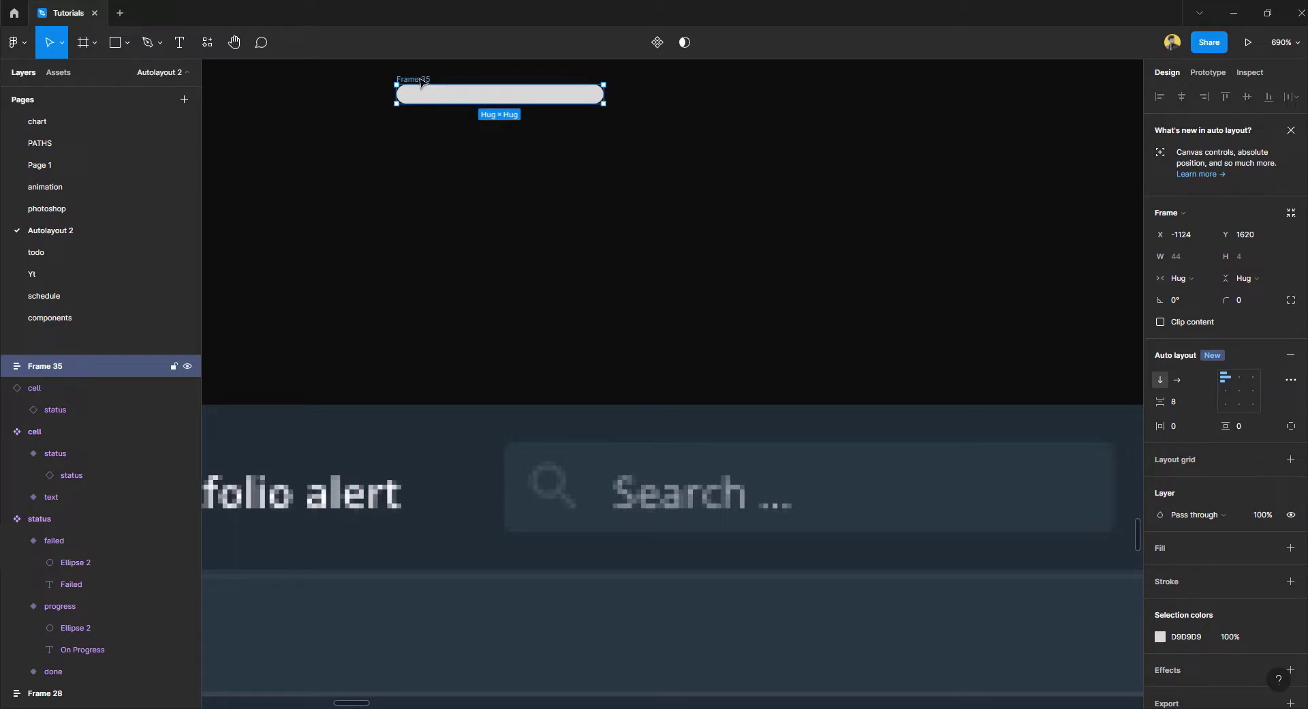
{"action": "left_click", "coordinate": [1185, 278]}
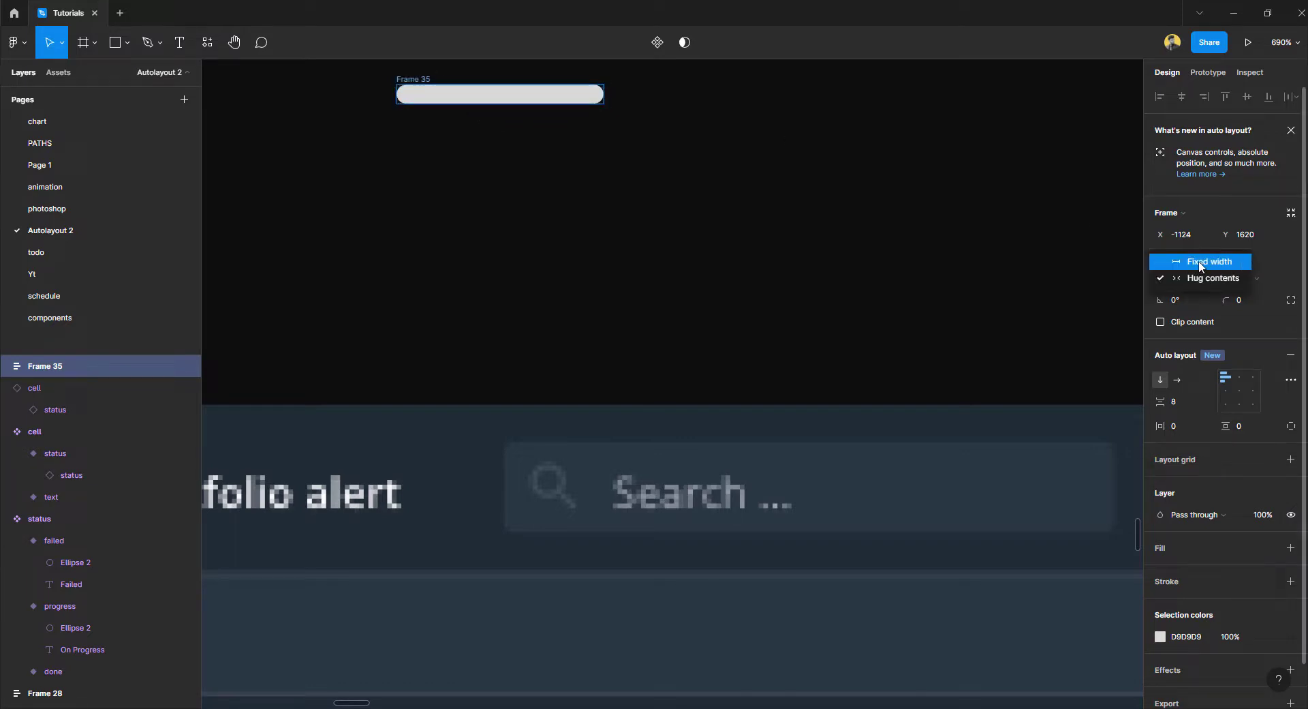
{"action": "left_click", "coordinate": [1192, 265]}
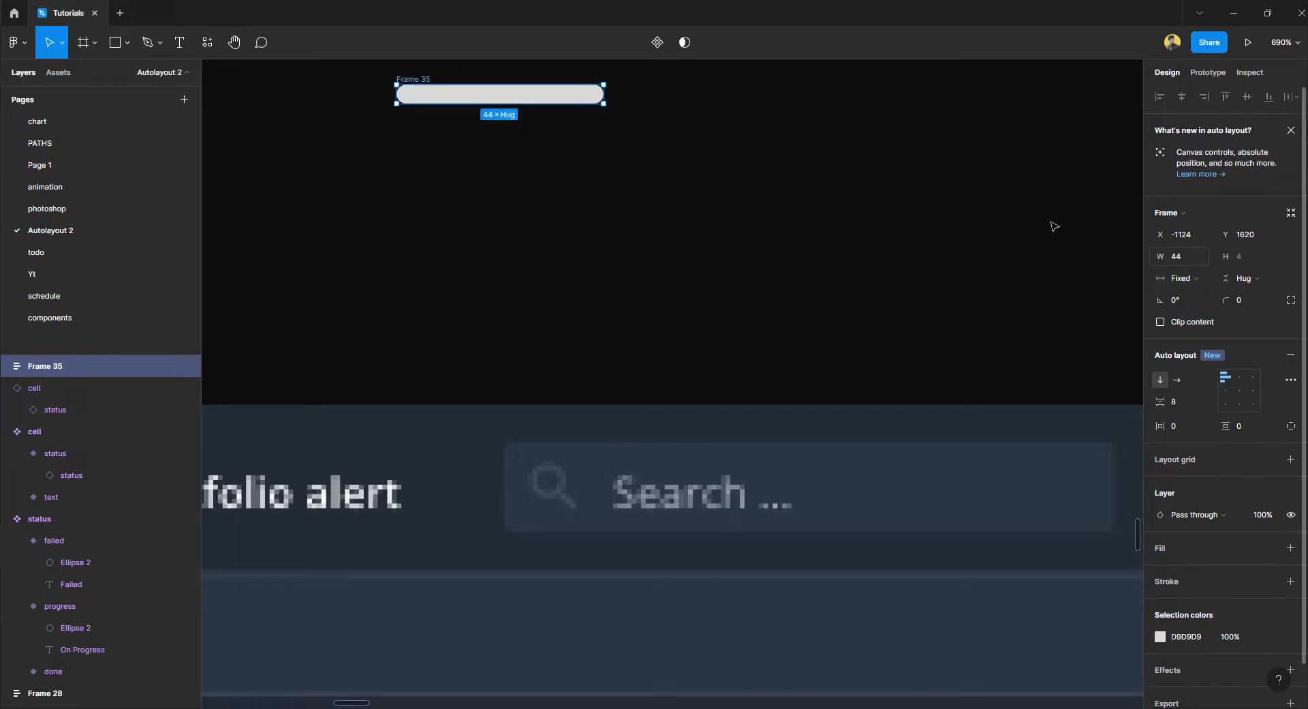
{"action": "double_click", "coordinate": [512, 100]}
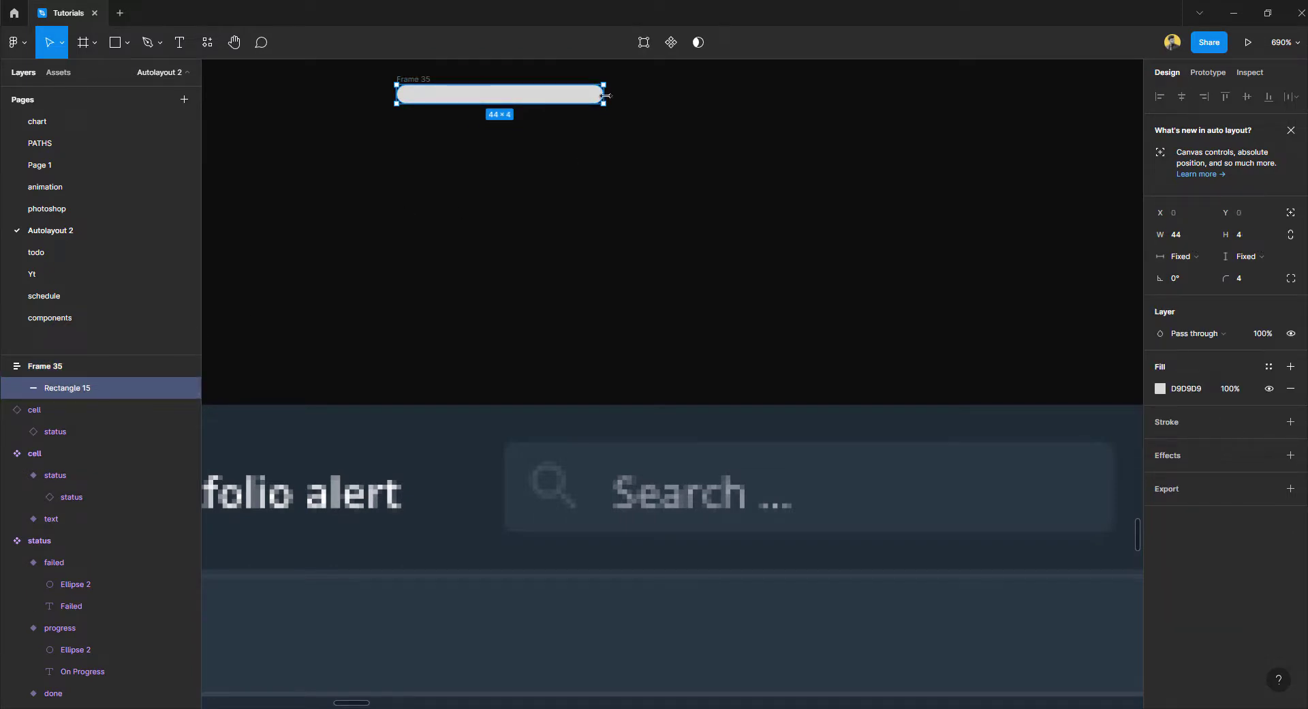
{"action": "left_click_drag", "start_coordinate": [605, 94], "coordinate": [507, 93]}
{"action": "left_click", "coordinate": [528, 77]}
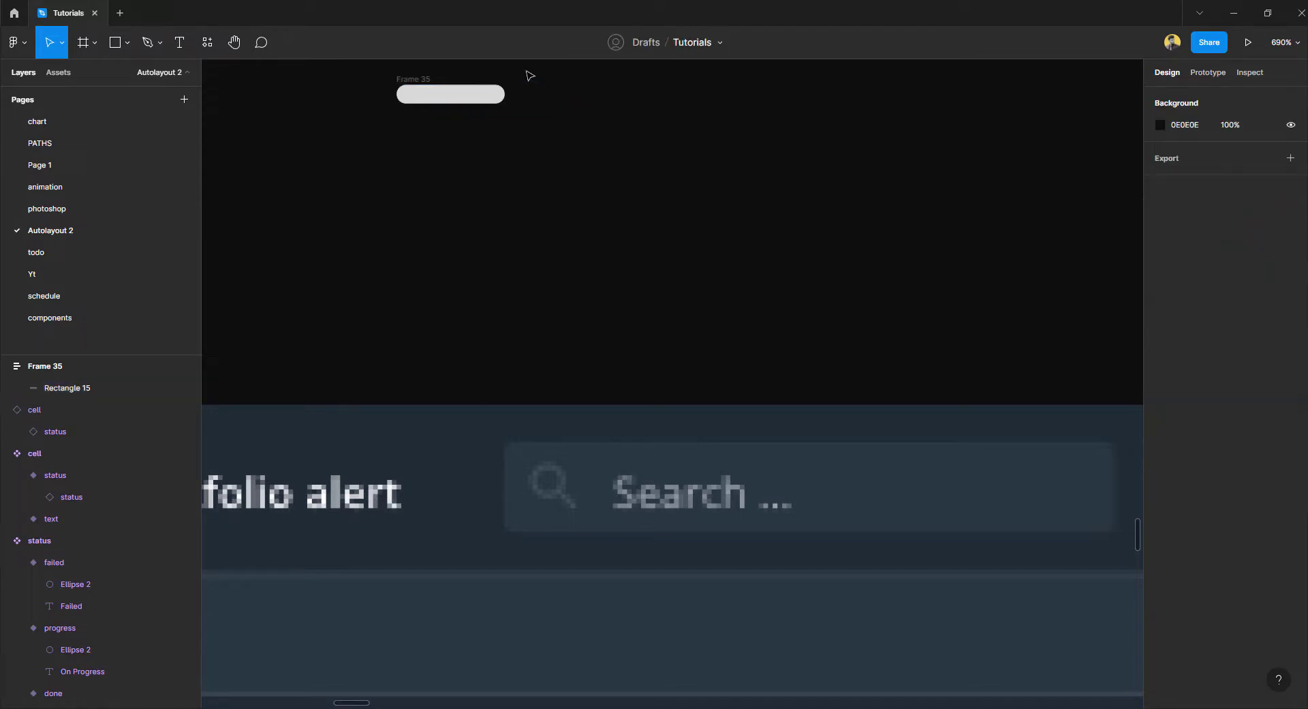
Add a white FFFFFF fill to the progress bar's outer frame.
{"action": "left_click", "coordinate": [423, 81]}
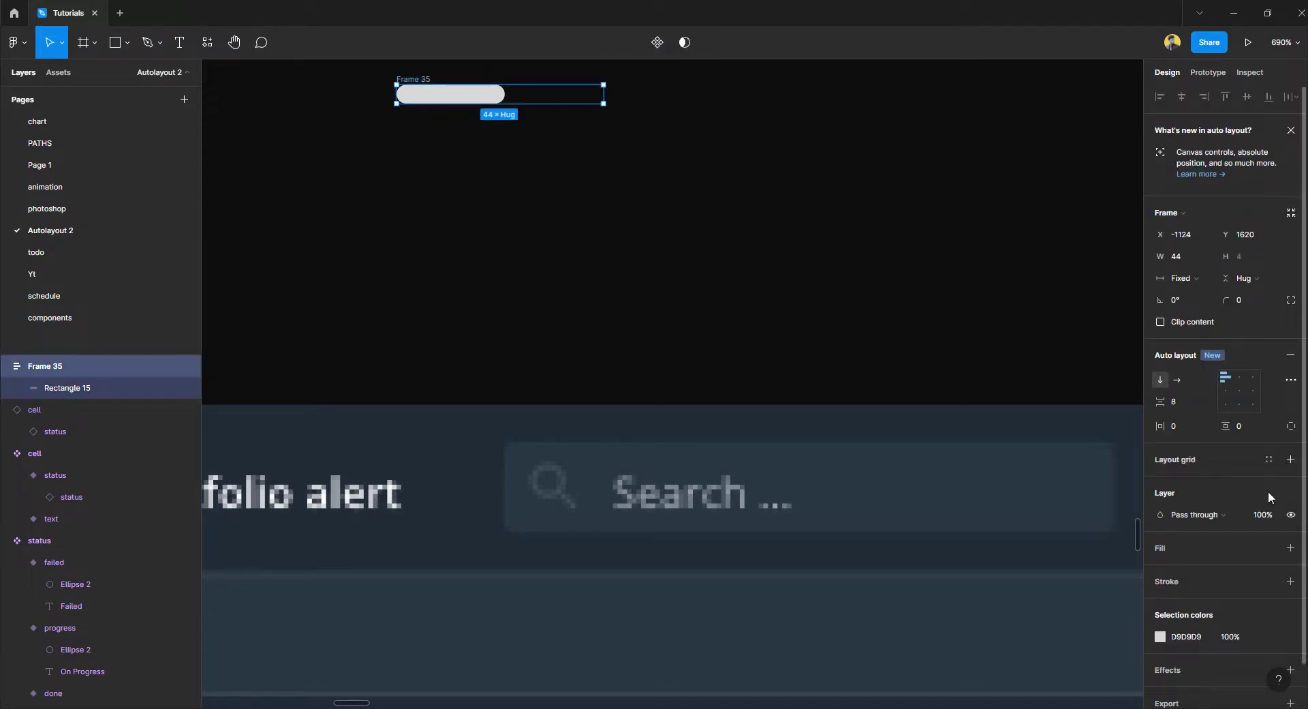
{"action": "scroll", "coordinate": [1227, 504], "scroll_direction": "down", "scroll_amount": 1}
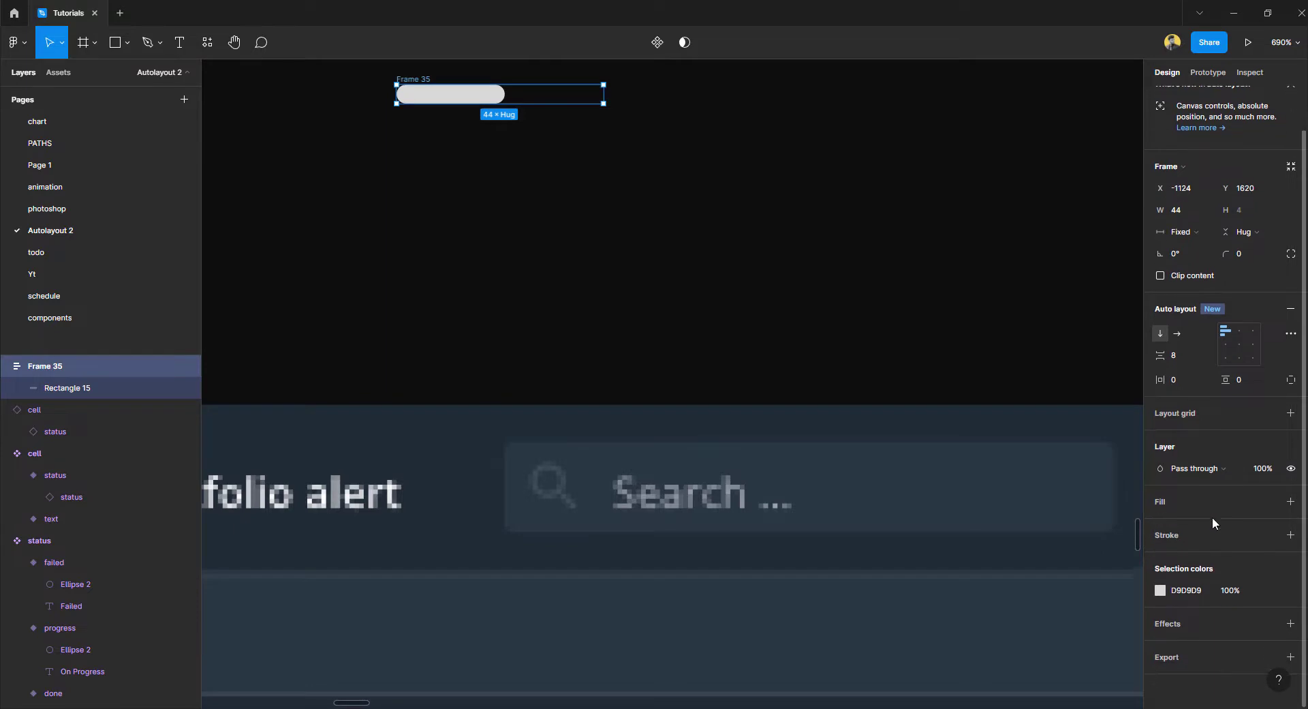
{"action": "left_click", "coordinate": [1291, 502]}
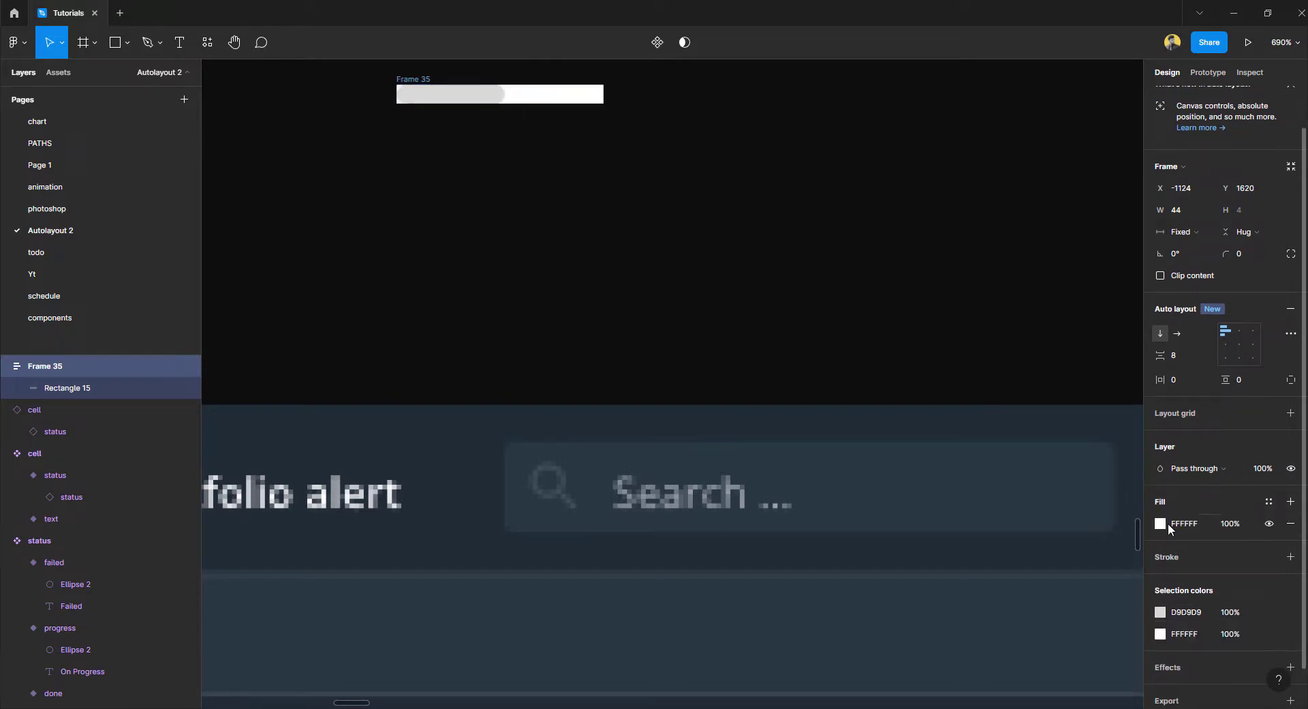
{"action": "left_click", "coordinate": [565, 170]}
Lengthen the gray rectangle inside the progress bar frame to about 29 px.
{"action": "left_click", "coordinate": [481, 98]}
{"action": "left_click_drag", "start_coordinate": [504, 94], "coordinate": [533, 96]}
{"action": "left_click", "coordinate": [544, 93]}
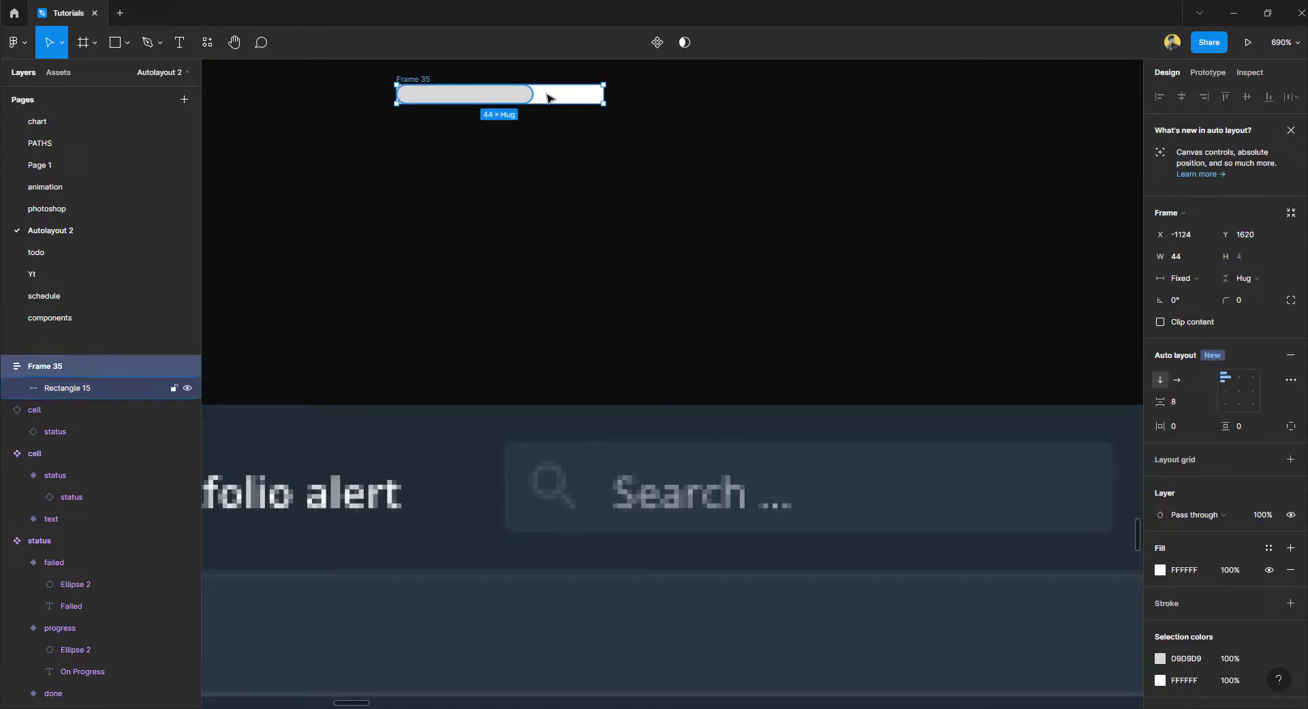
{"action": "left_click", "coordinate": [522, 97]}
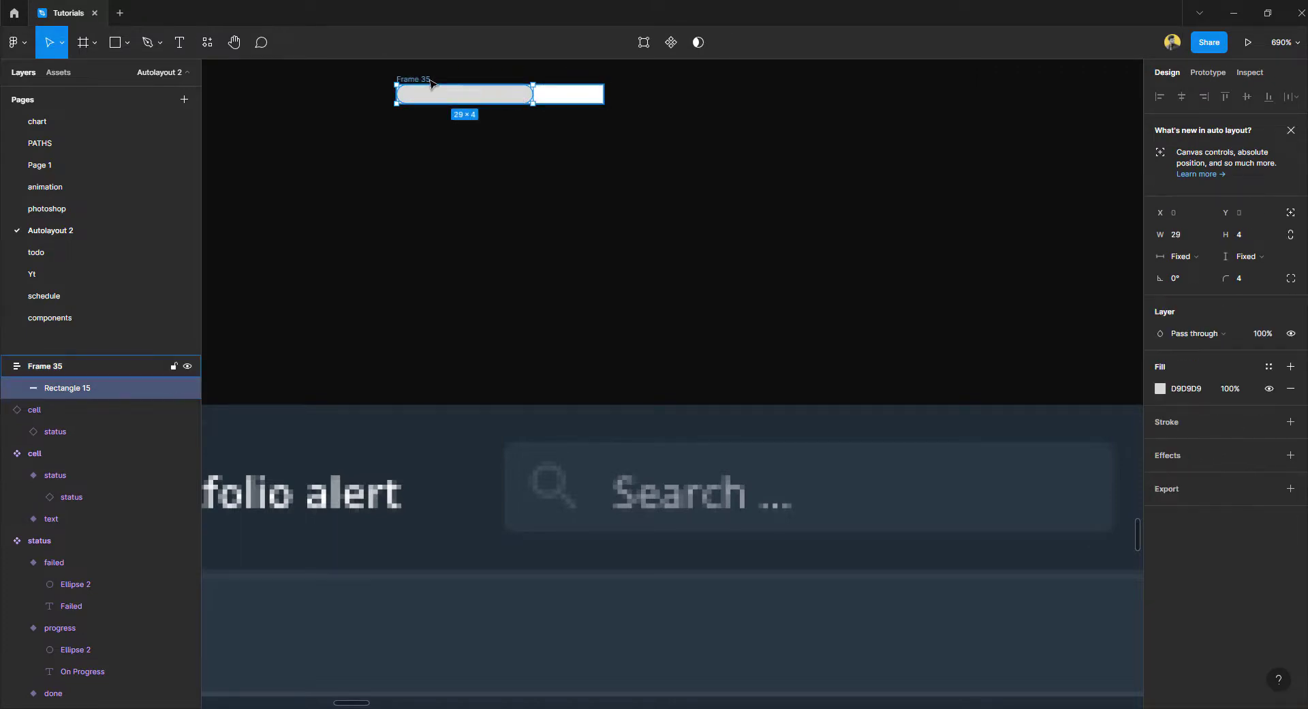
Round the corners of the progress bar's outer frame to match the inner rectangle.
{"action": "left_click", "coordinate": [430, 83]}
{"action": "left_click", "coordinate": [1259, 303]}
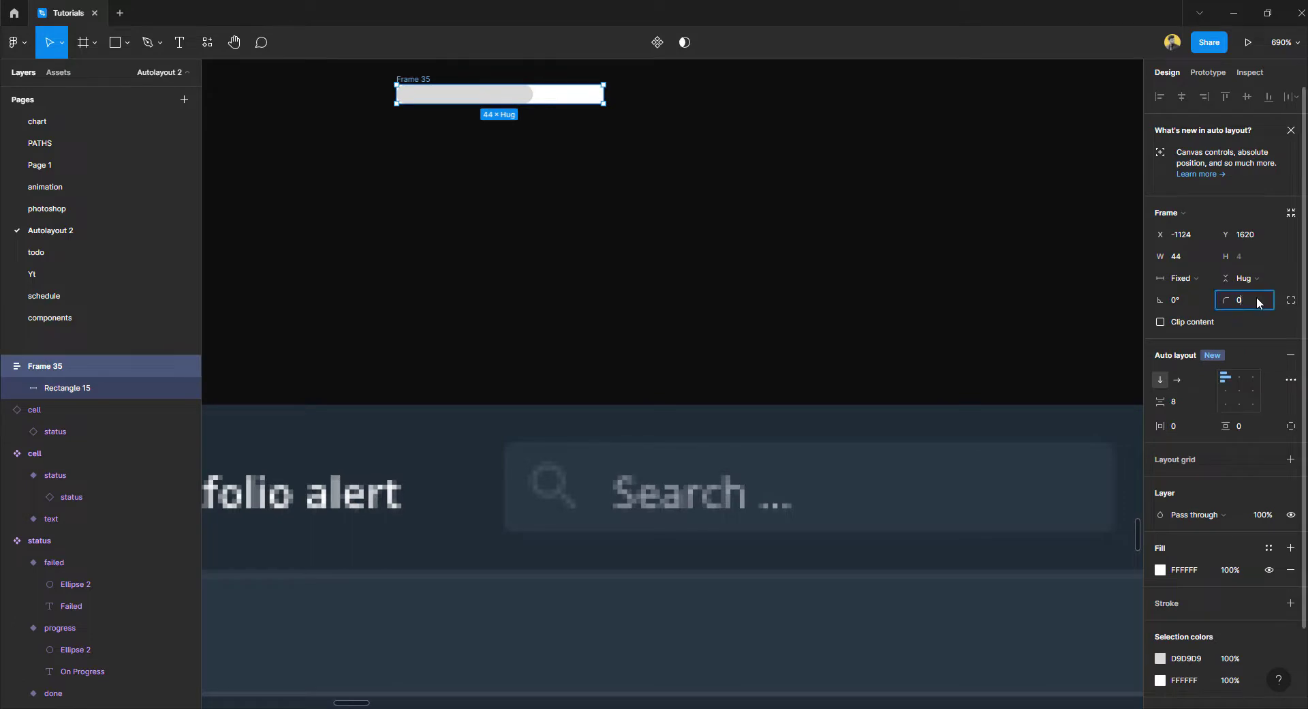
{"action": "left_click", "coordinate": [672, 205]}
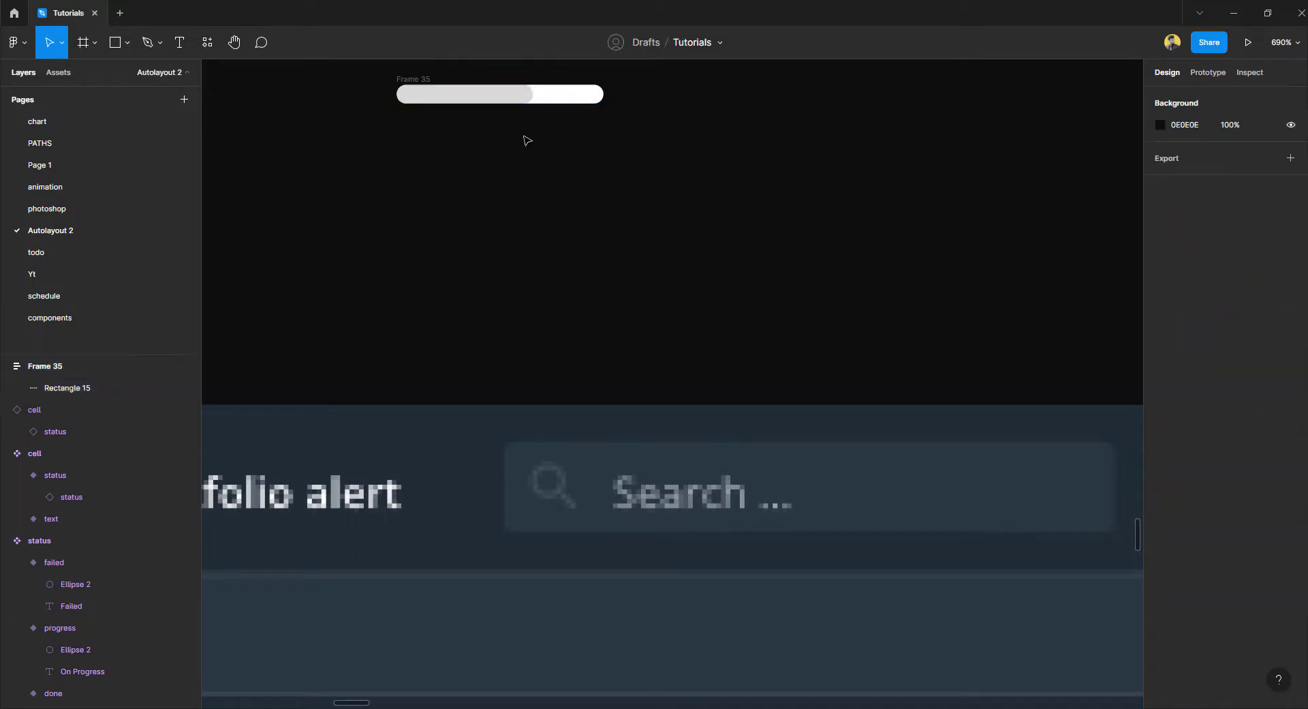
Add a "100%" text label and place it just left of the progress bar.
{"action": "left_click", "coordinate": [513, 103]}
{"action": "scroll", "coordinate": [556, 172], "scroll_direction": "down", "scroll_amount": 5}
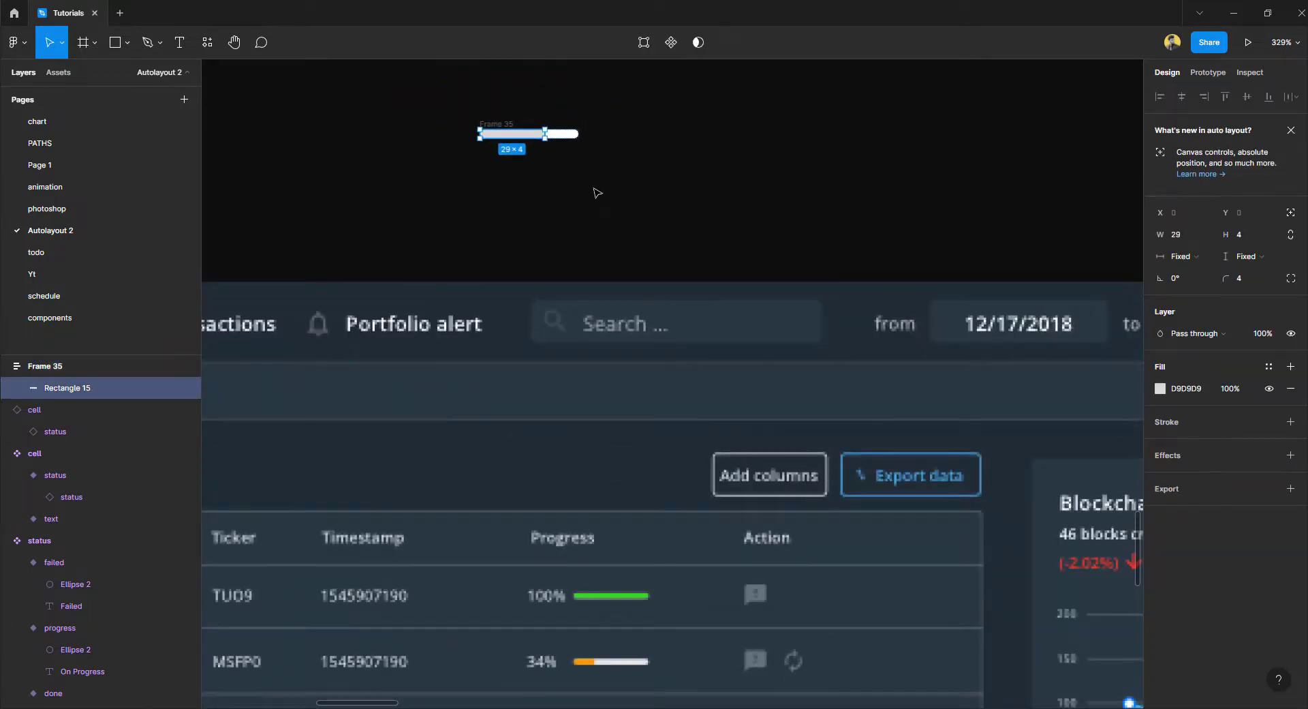
{"action": "mouse_move", "coordinate": [595, 190]}
{"action": "left_mouse_down"}
{"action": "mouse_move", "coordinate": [602, 166]}
{"action": "mouse_move", "coordinate": [607, 203]}
{"action": "left_mouse_up"}
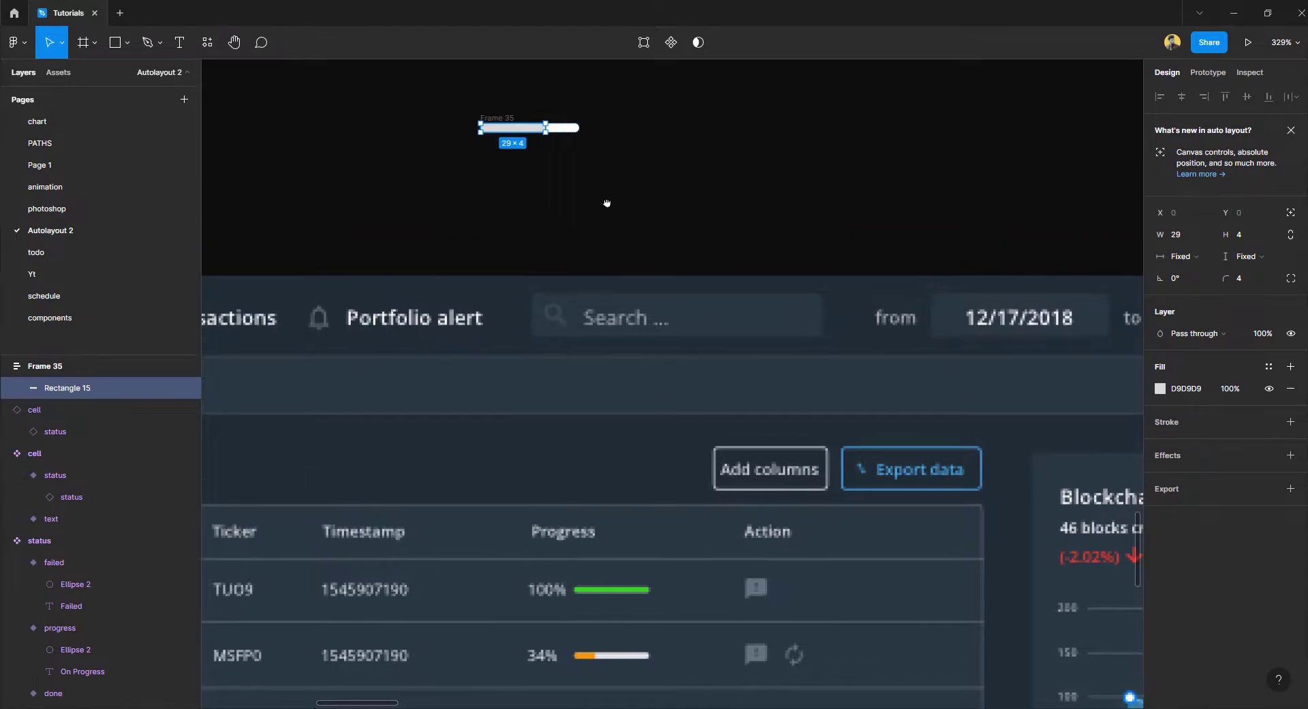
{"action": "left_click", "coordinate": [429, 145]}
{"action": "key", "text": "t"}
{"action": "left_click", "coordinate": [443, 133]}
{"action": "type", "text": "1"}
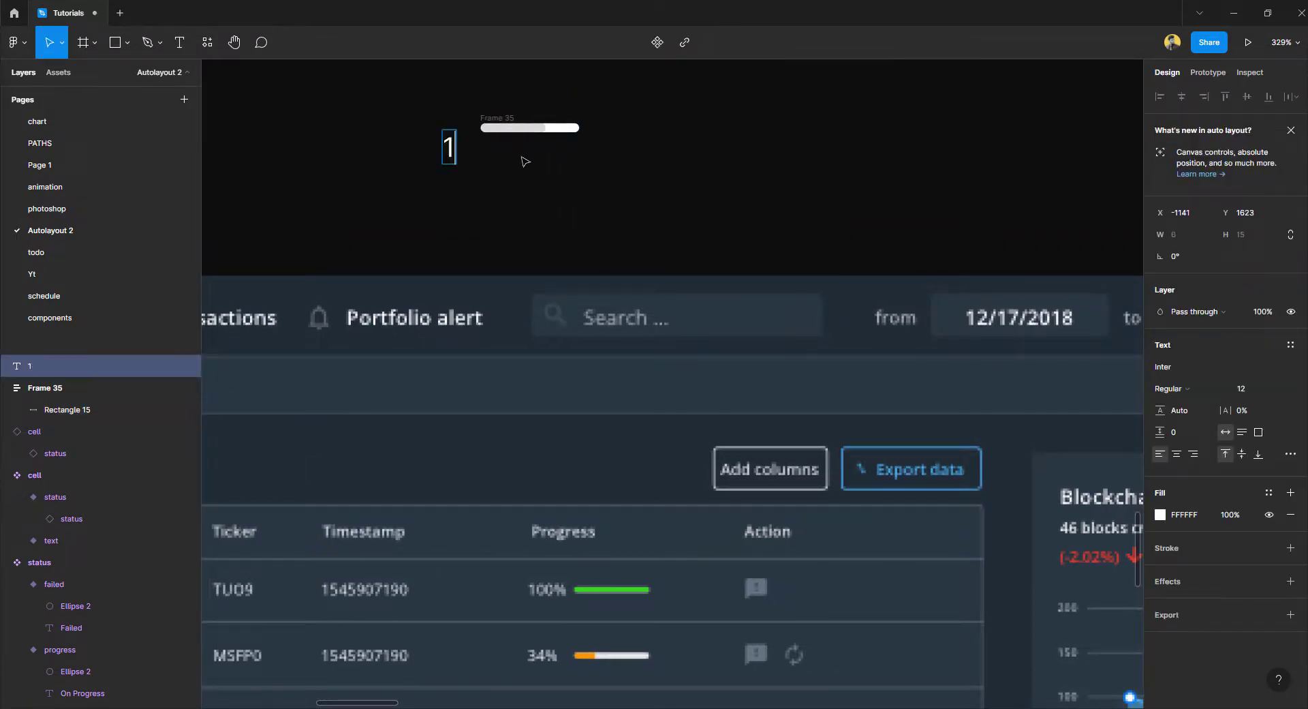
{"action": "type", "text": "00%"}
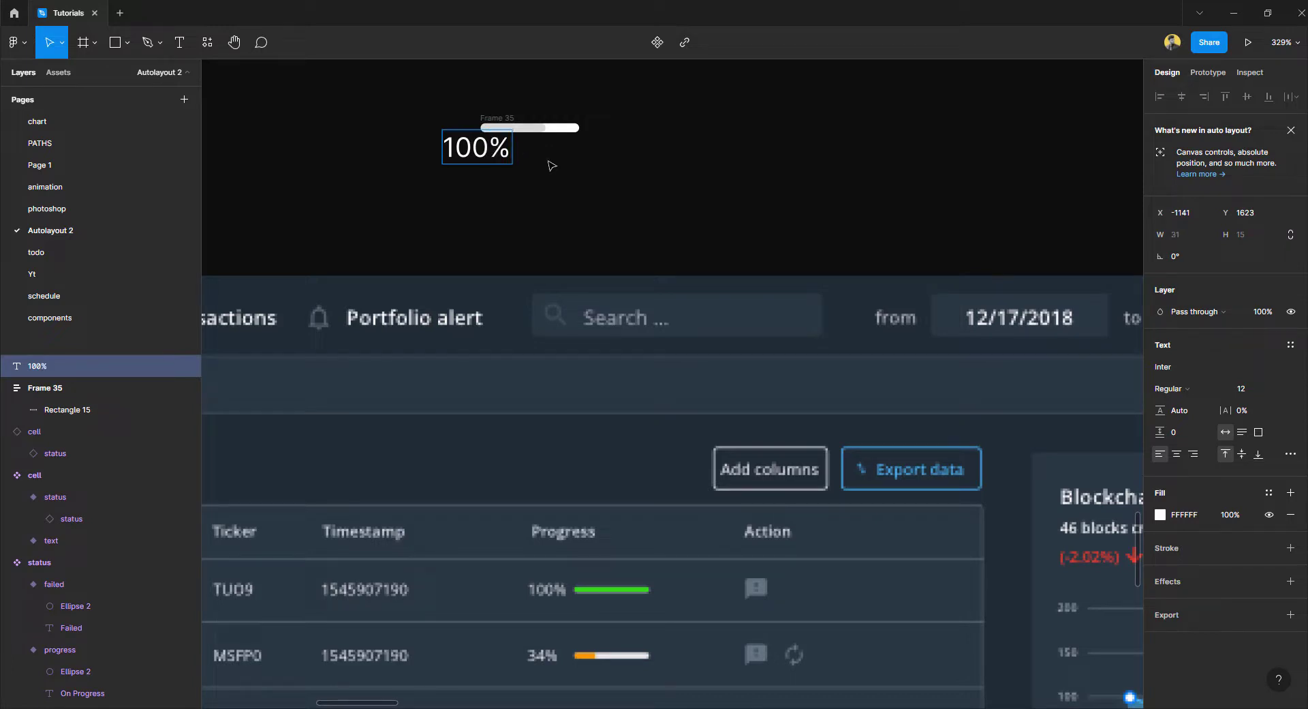
{"action": "key", "text": "Escape"}
{"action": "left_click_drag", "start_coordinate": [449, 145], "coordinate": [406, 124]}
Set the 100% label's font size to 10 and align it vertically with the progress bar.
{"action": "left_click", "coordinate": [1258, 398]}
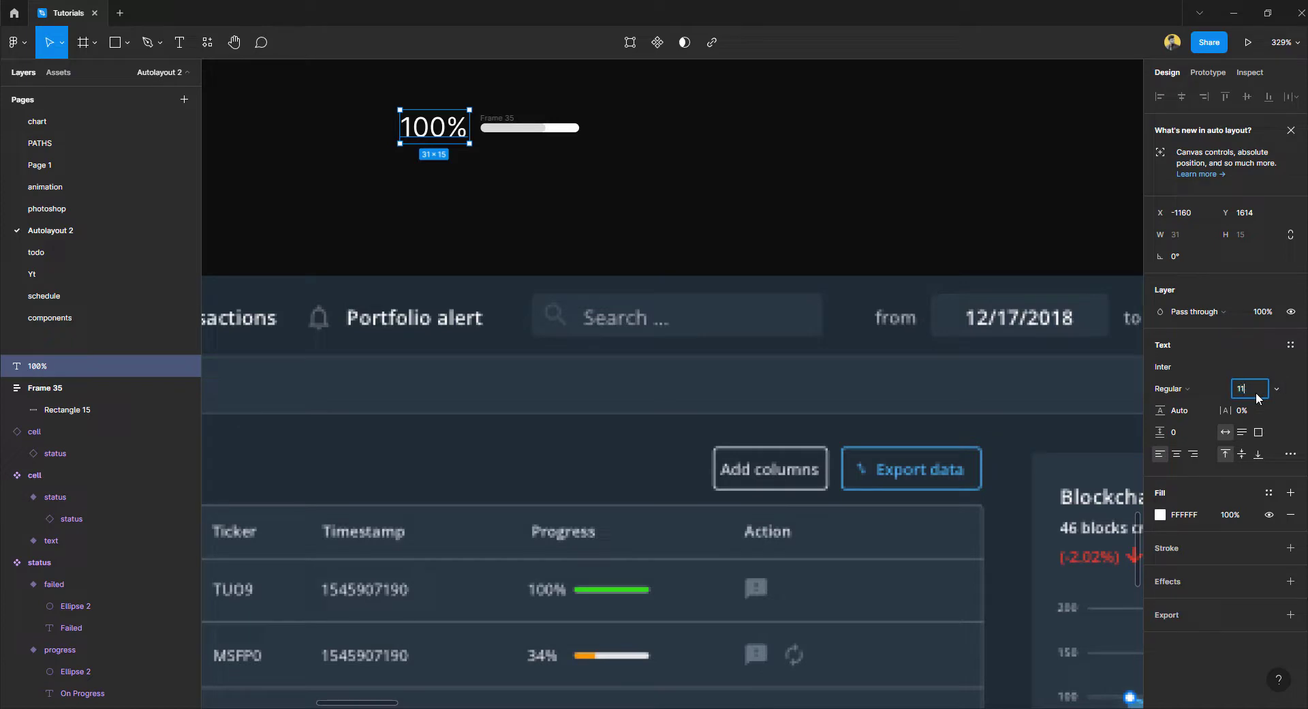
{"action": "type", "text": "11"}
{"action": "key", "text": "Return"}
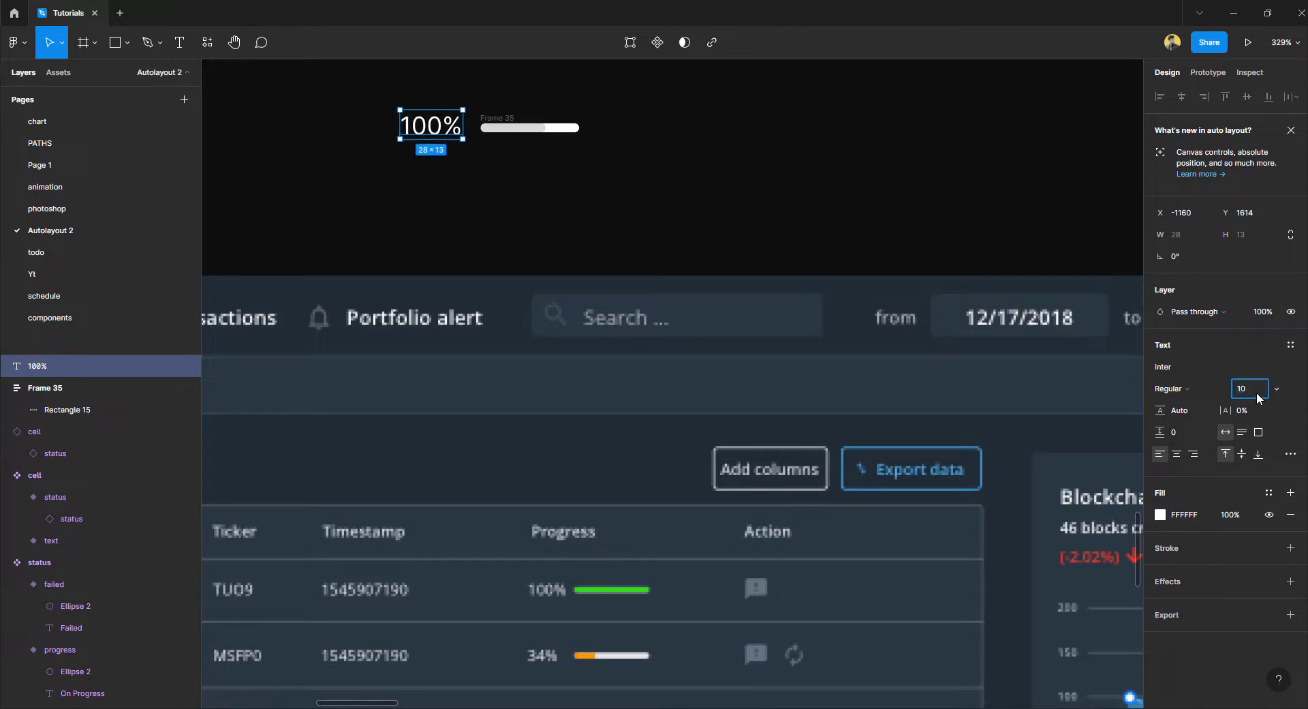
{"action": "key", "text": "Return"}
{"action": "key", "text": "Escape"}
{"action": "left_click_drag", "start_coordinate": [432, 128], "coordinate": [443, 133]}
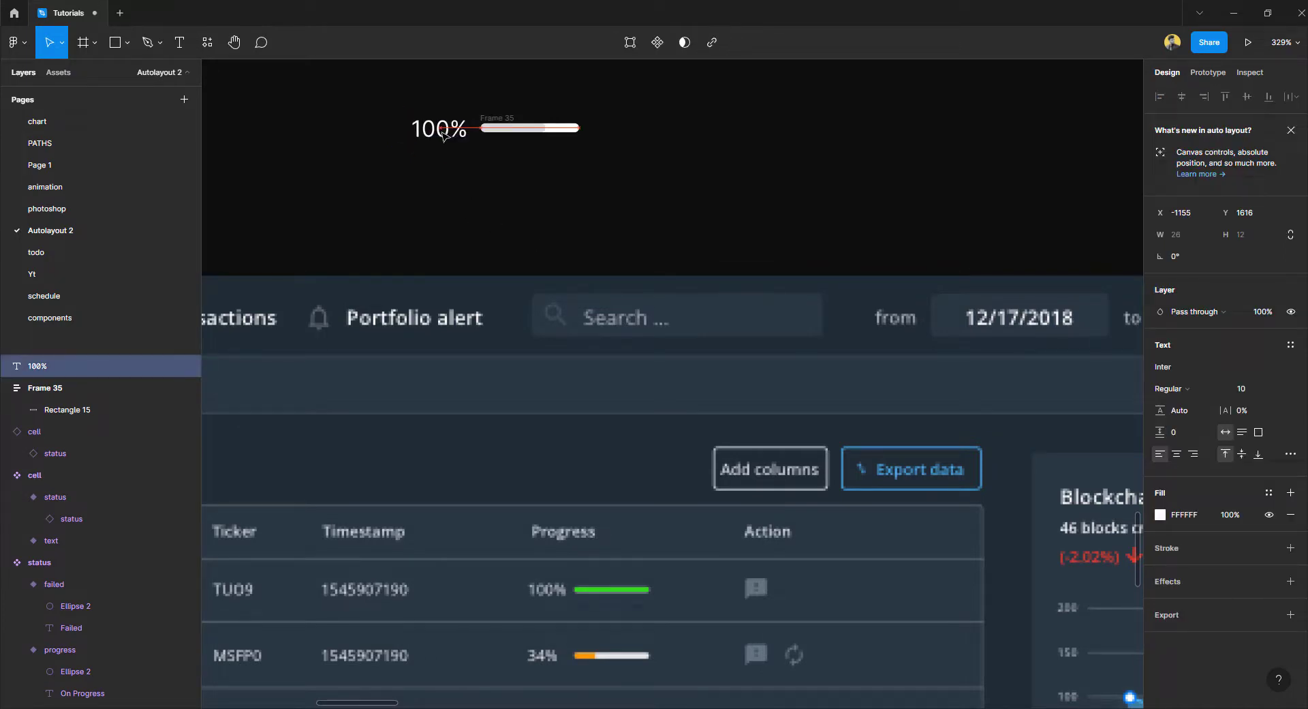
{"action": "left_click", "coordinate": [537, 161]}
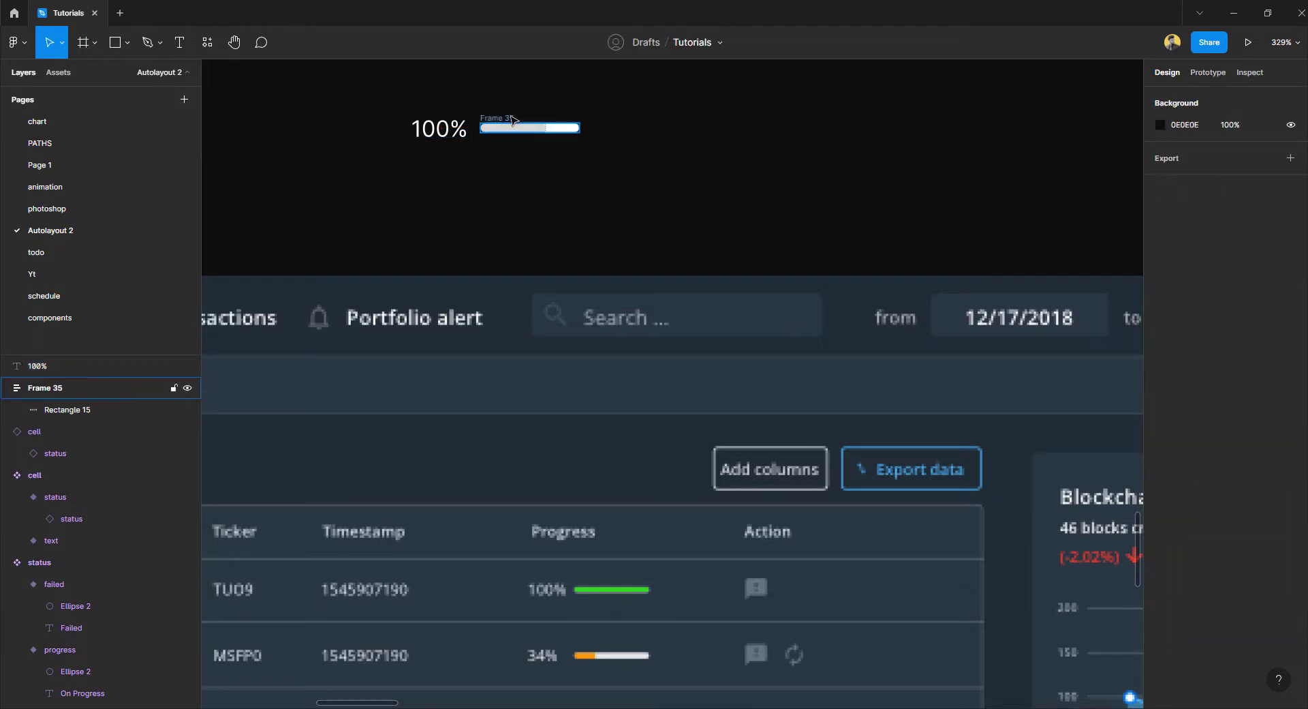
Increase the height of the progress bar's outer frame and its inner gray rectangle to 6 px.
{"action": "left_click", "coordinate": [496, 125]}
{"action": "scroll", "coordinate": [488, 121], "scroll_direction": "up", "scroll_amount": 5}
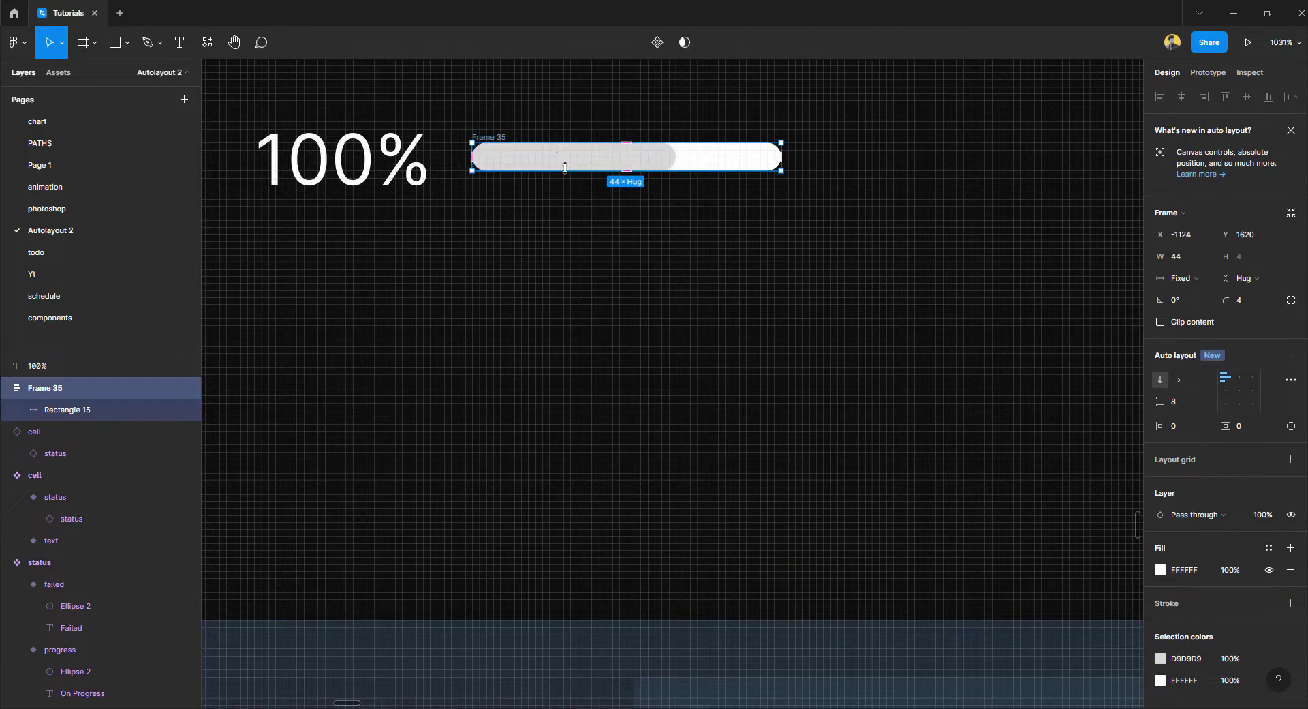
{"action": "left_click_drag", "start_coordinate": [573, 177], "coordinate": [573, 184]}
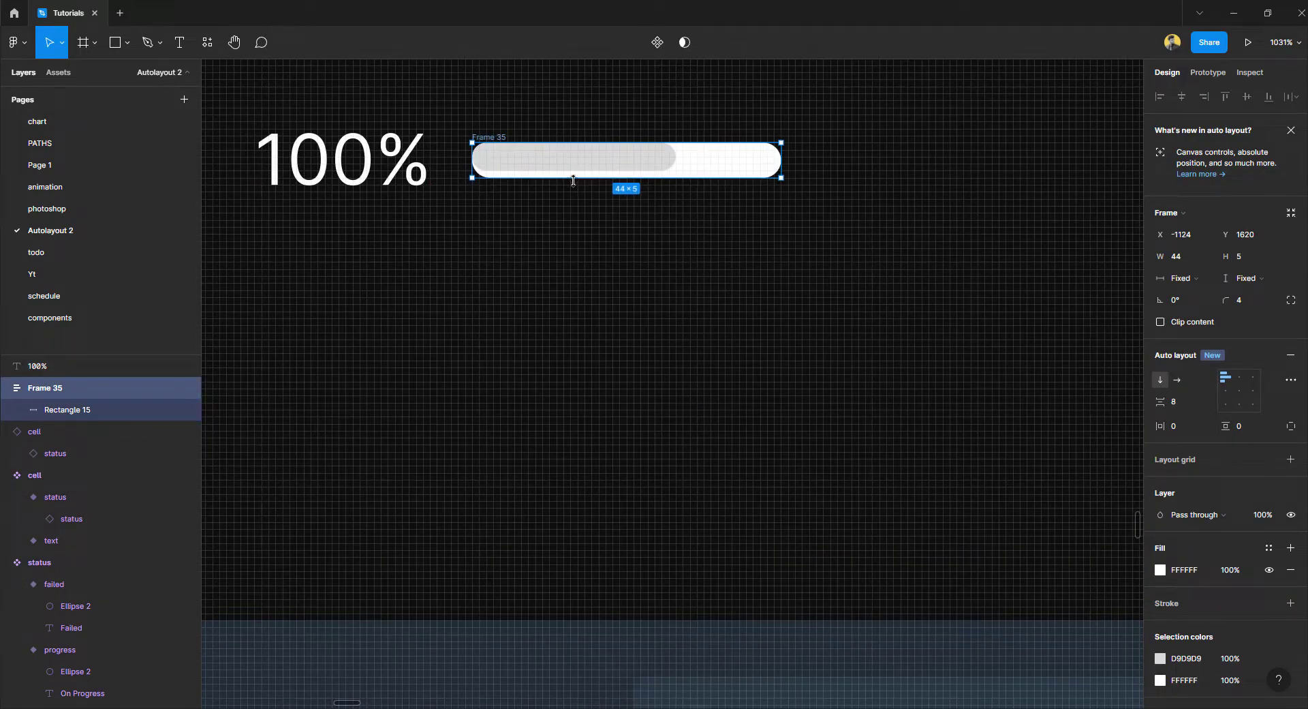
{"action": "left_click", "coordinate": [577, 171]}
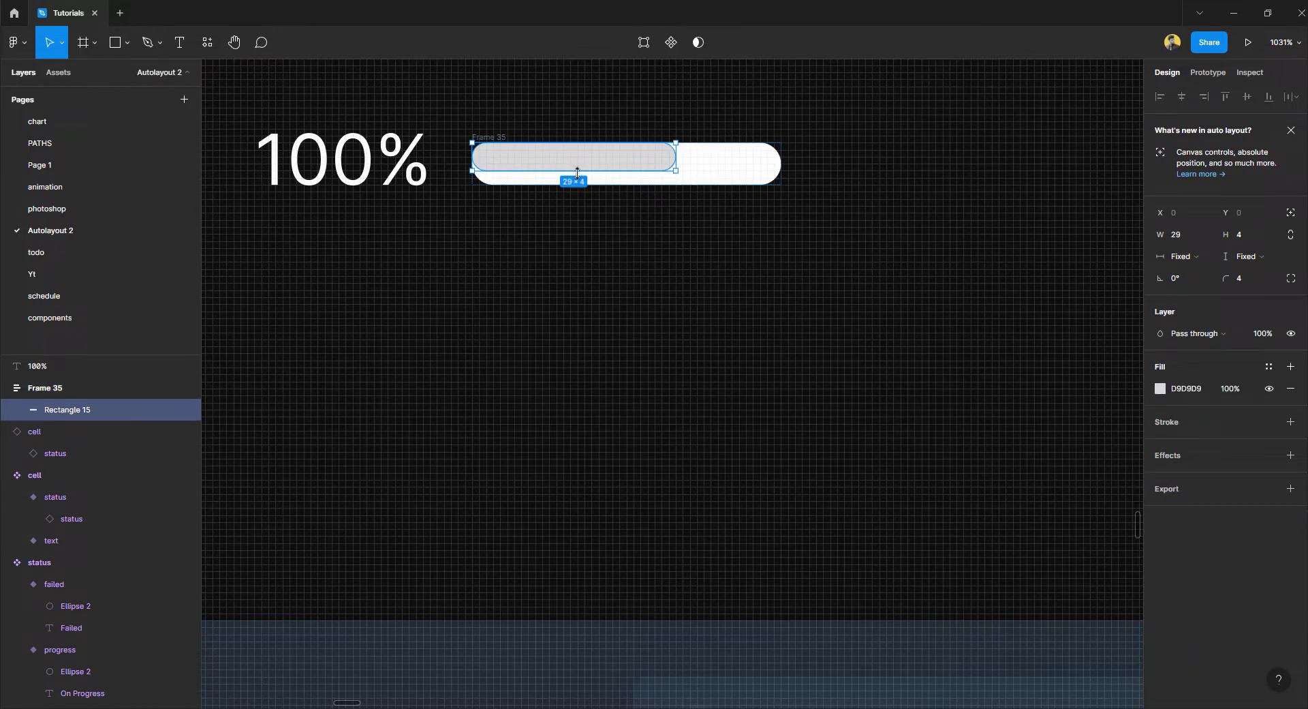
Move the progress bar frame closer to the 100% label and center it vertically on the label.
{"action": "left_click", "coordinate": [502, 137]}
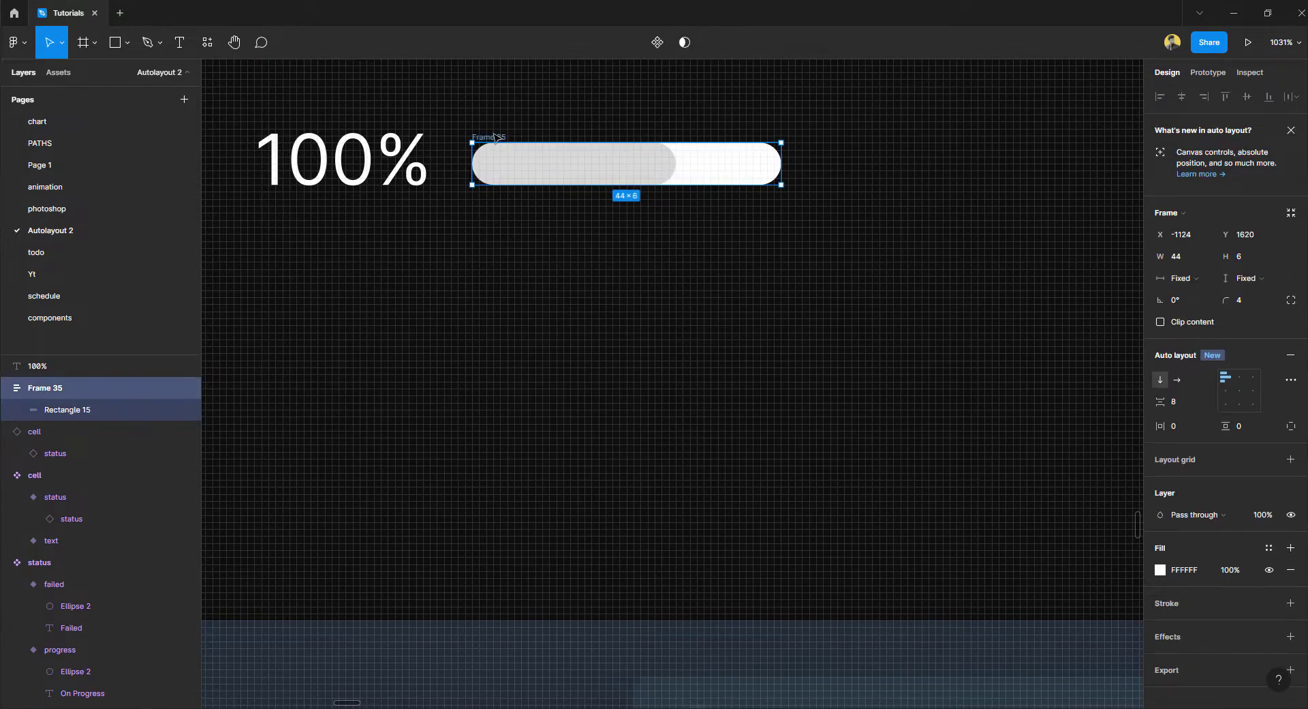
{"action": "left_click_drag", "start_coordinate": [492, 140], "coordinate": [487, 134]}
{"action": "key", "text": "Left"}
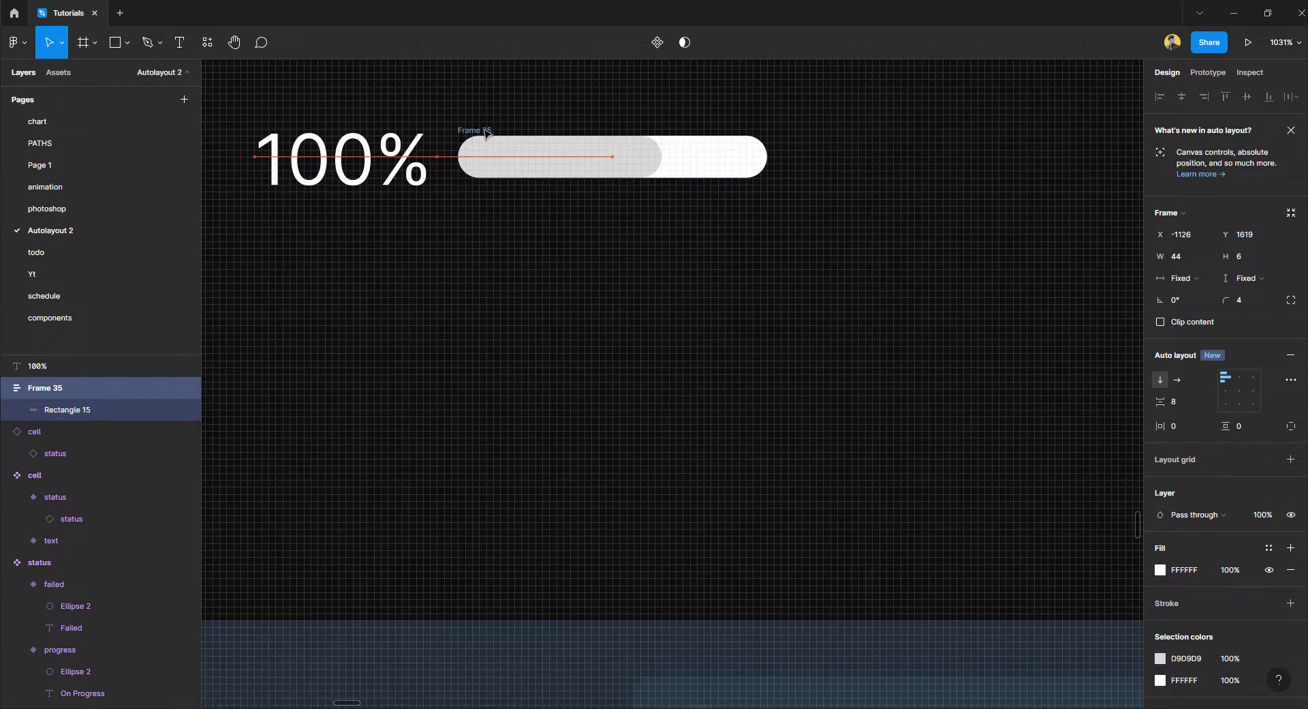
{"action": "left_click", "coordinate": [607, 225]}
Wrap the 100% label and the progress bar in a horizontal auto layout frame with a spacing of 4.
{"action": "scroll", "coordinate": [536, 172], "scroll_direction": "down", "scroll_amount": 5}
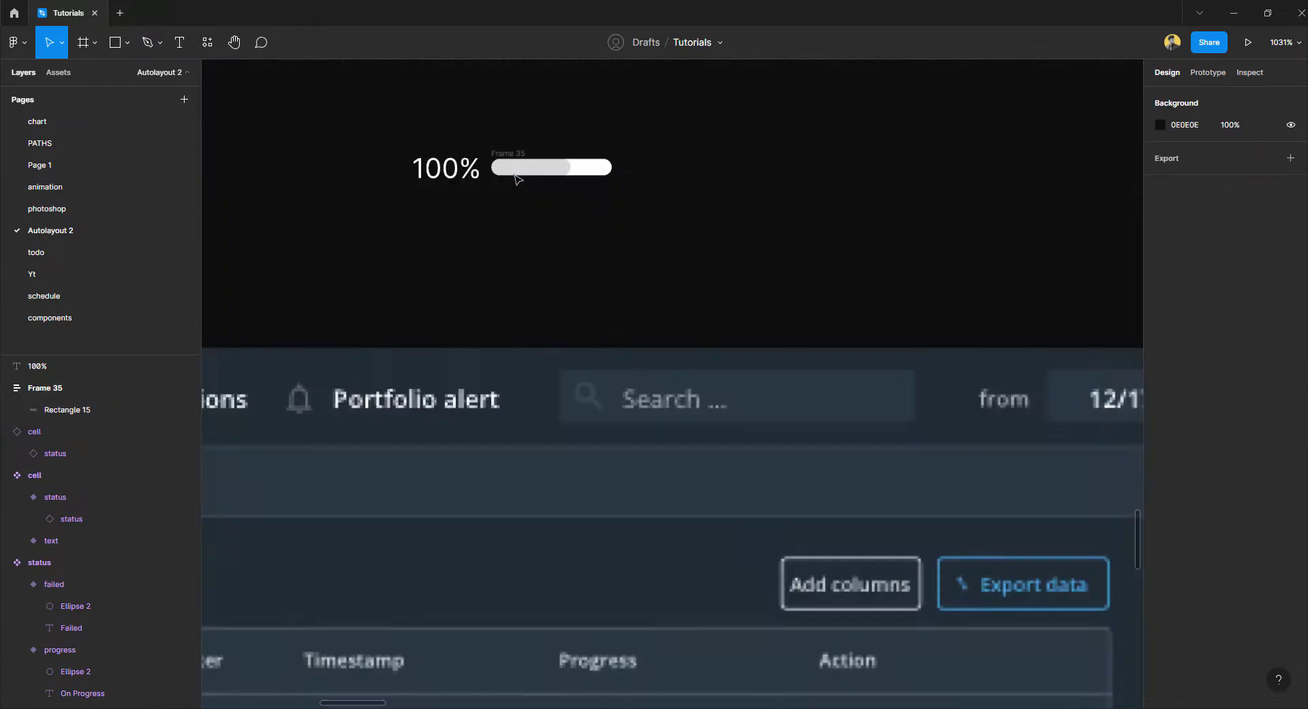
{"action": "scroll", "coordinate": [537, 172], "scroll_direction": "down", "scroll_amount": 3}
{"action": "scroll", "coordinate": [476, 239], "scroll_direction": "up", "scroll_amount": 1}
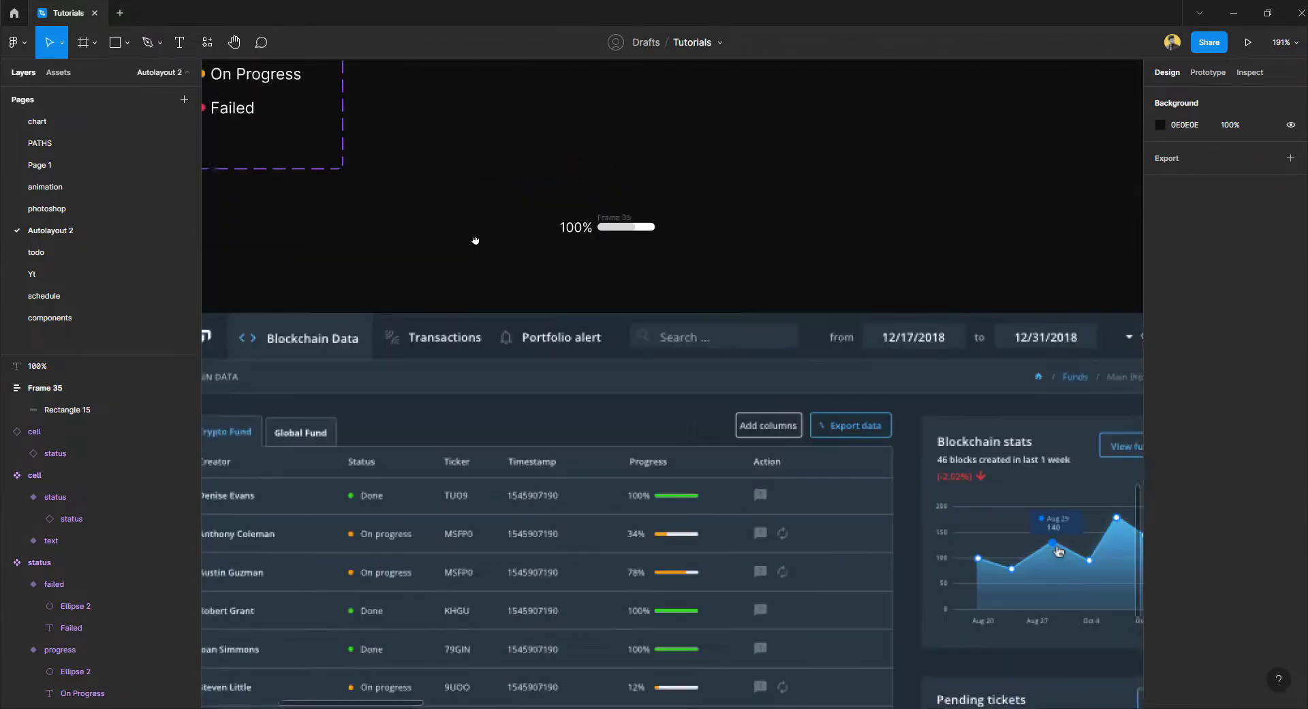
{"action": "left_click_drag", "start_coordinate": [475, 239], "coordinate": [576, 307]}
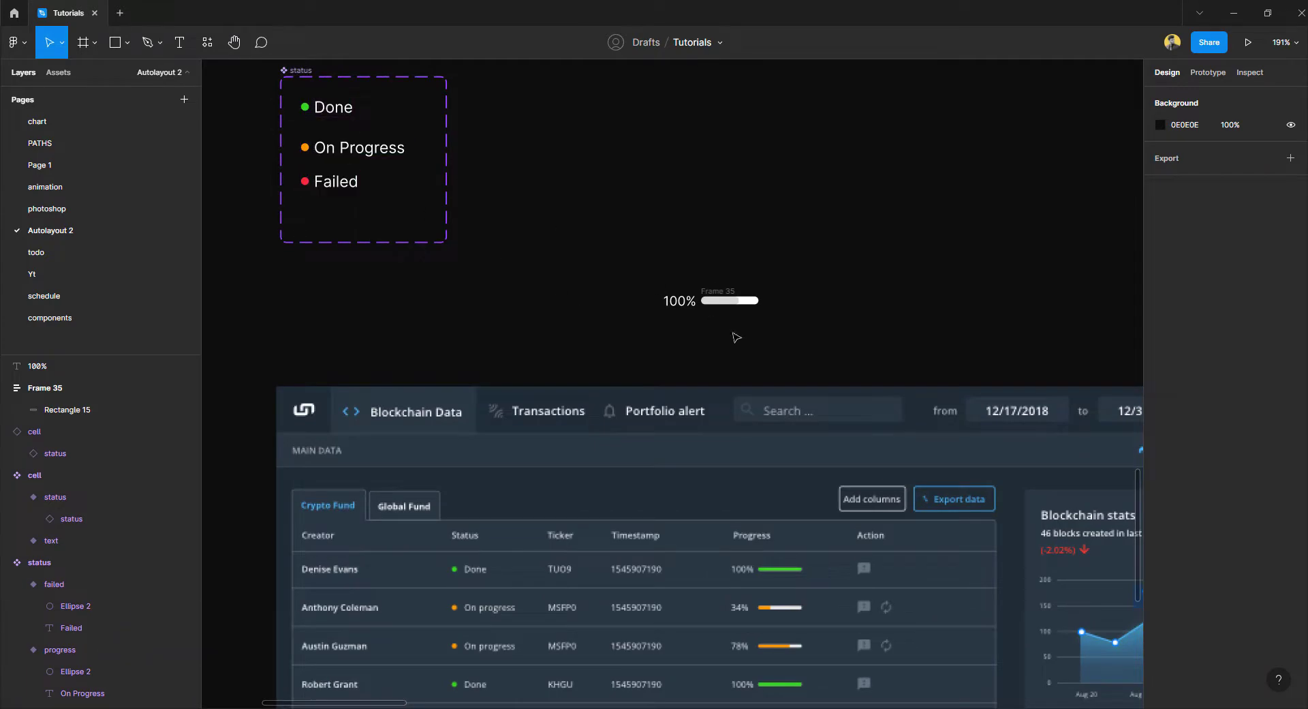
{"action": "left_click_drag", "start_coordinate": [736, 336], "coordinate": [671, 293]}
{"action": "left_click", "coordinate": [608, 255]}
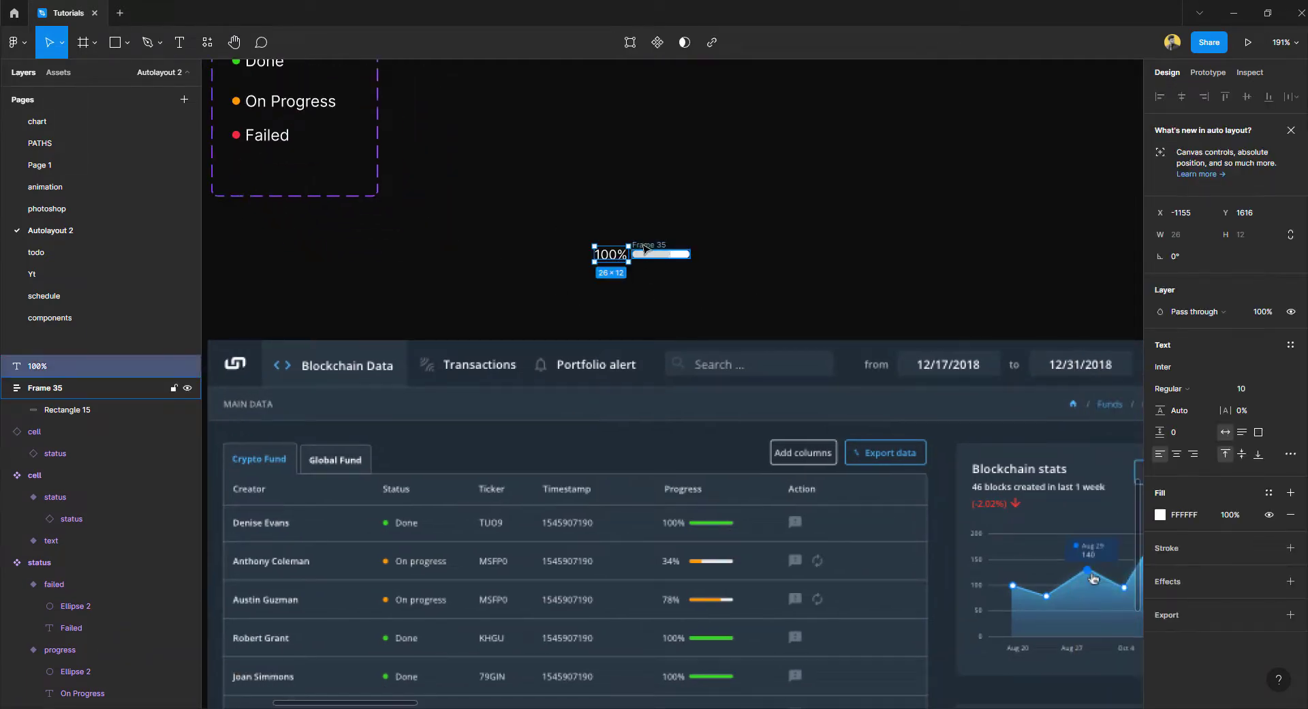
{"action": "scroll", "coordinate": [644, 248], "scroll_direction": "up", "scroll_amount": 5}
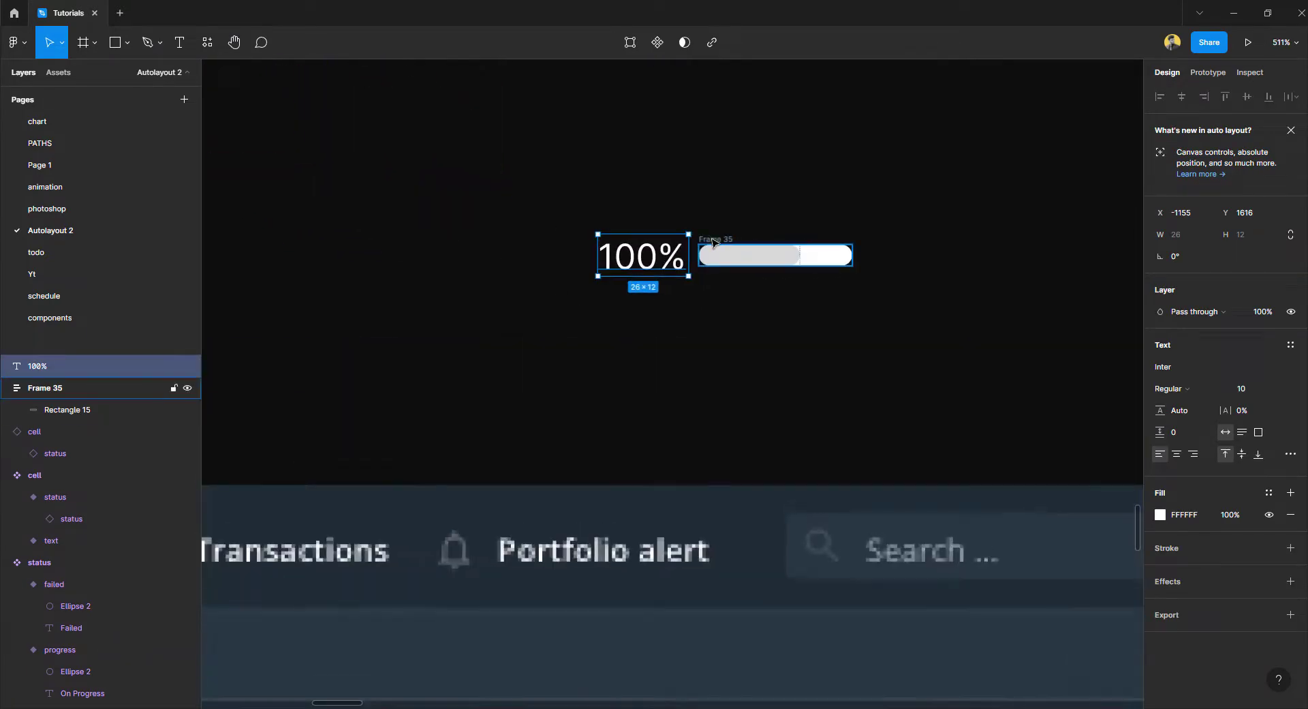
{"action": "left_click", "coordinate": [714, 236], "text": "shift"}
{"action": "key", "text": "shift+a"}
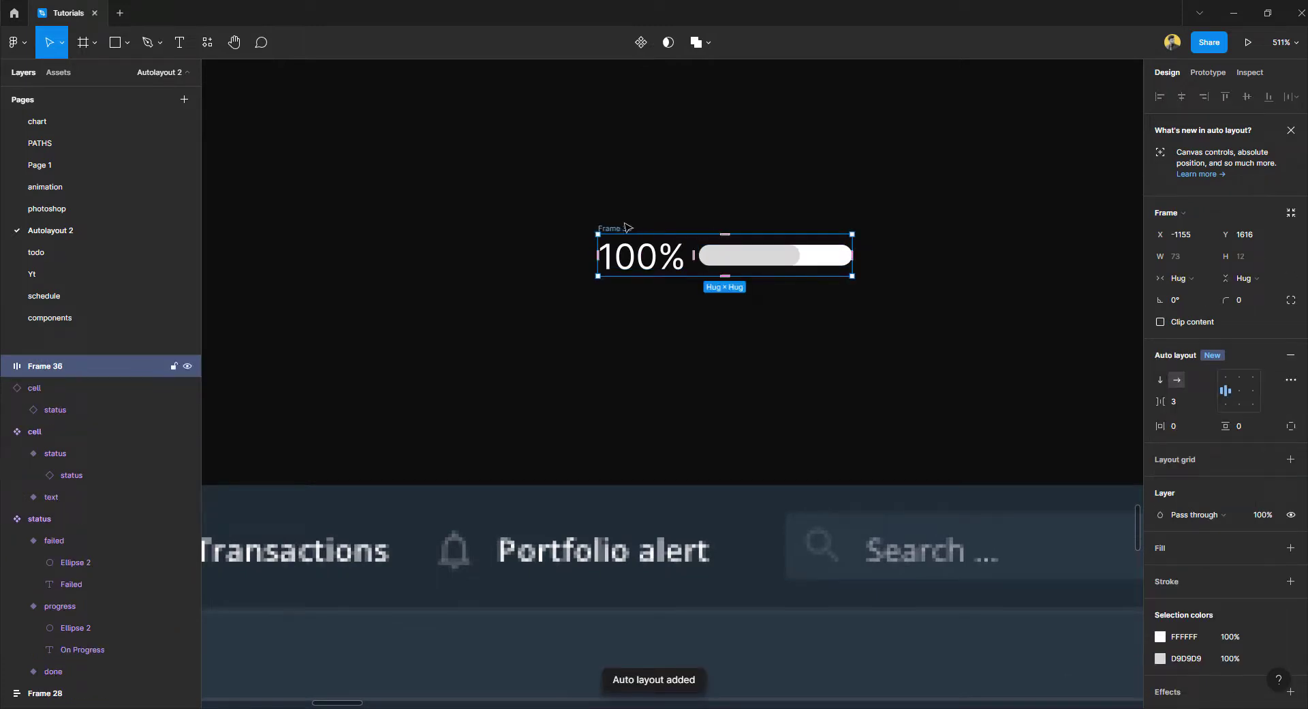
{"action": "left_click", "coordinate": [1193, 402]}
{"action": "type", "text": "4"}
{"action": "key", "text": "Return"}
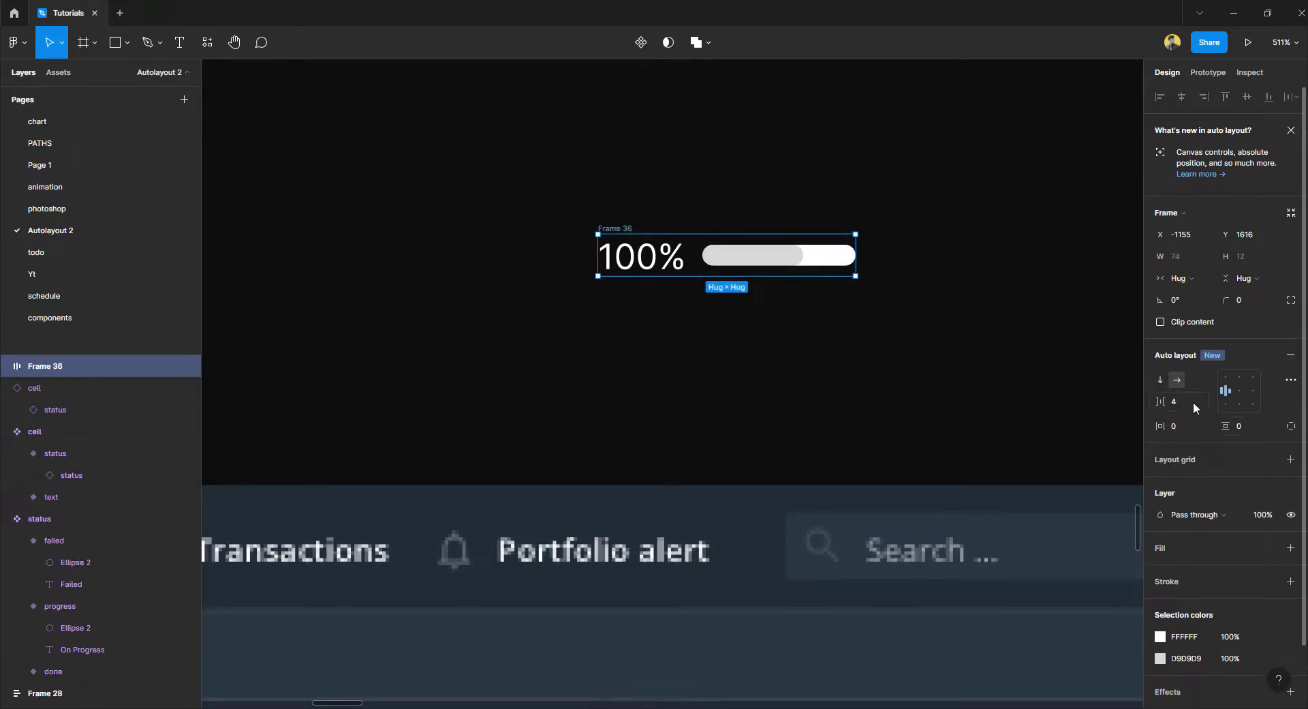
Turn the label-and-bar frame into a component and move it up beside the status component set.
{"action": "scroll", "coordinate": [801, 339], "scroll_direction": "down", "scroll_amount": 5}
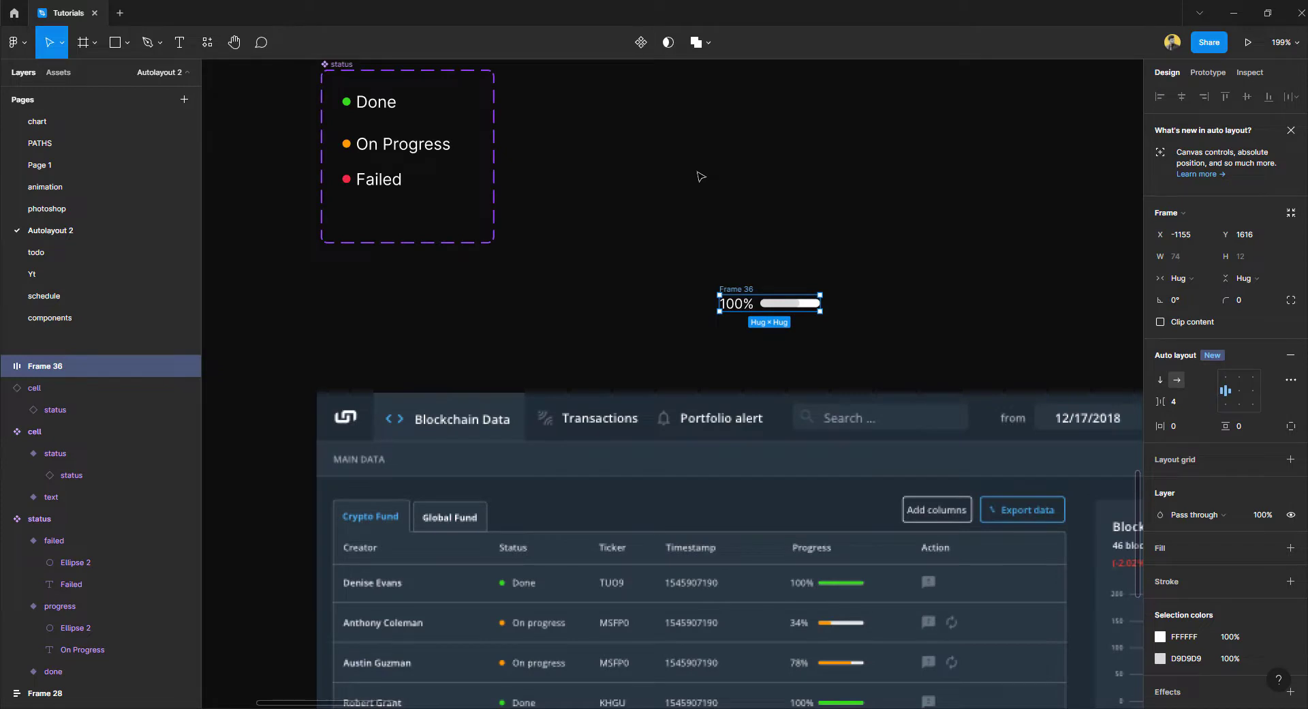
{"action": "key", "text": "ctrl+alt+k"}
{"action": "left_click_drag", "start_coordinate": [750, 289], "coordinate": [706, 186]}
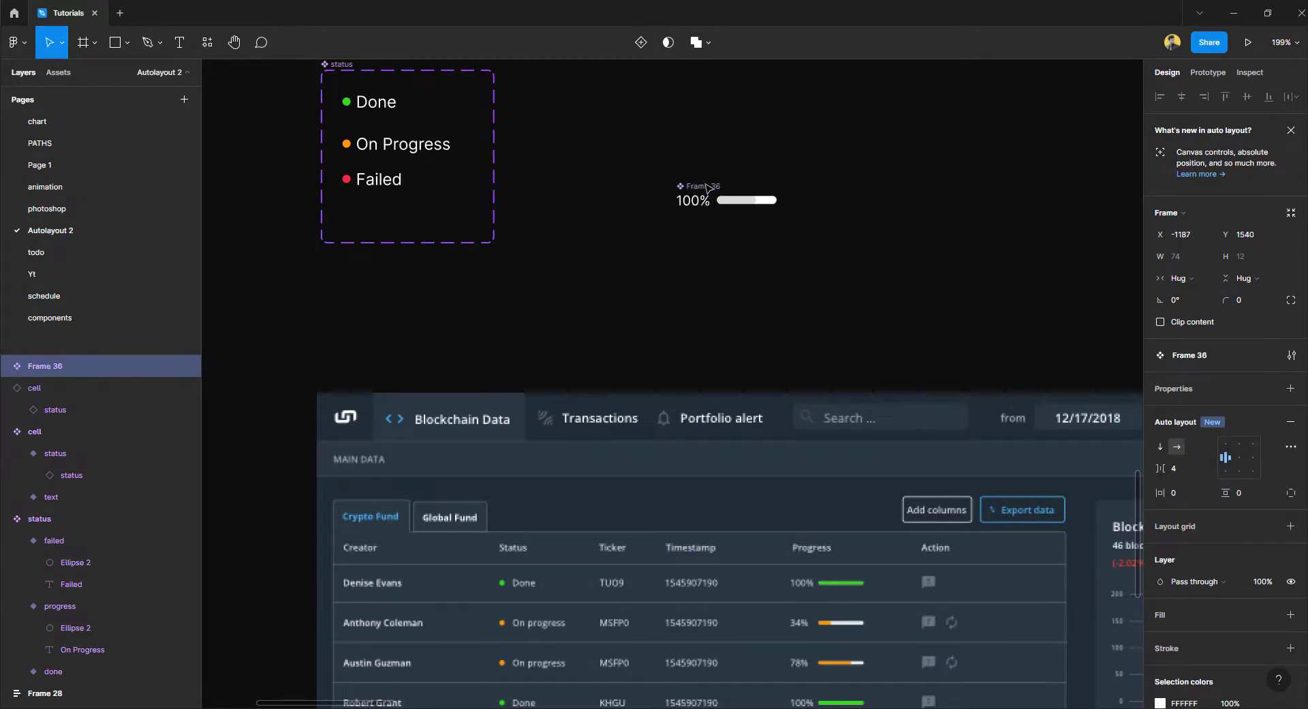
Rename the label-and-bar component as Progress.
{"action": "double_click", "coordinate": [706, 185]}
{"action": "type", "text": "Pr"}
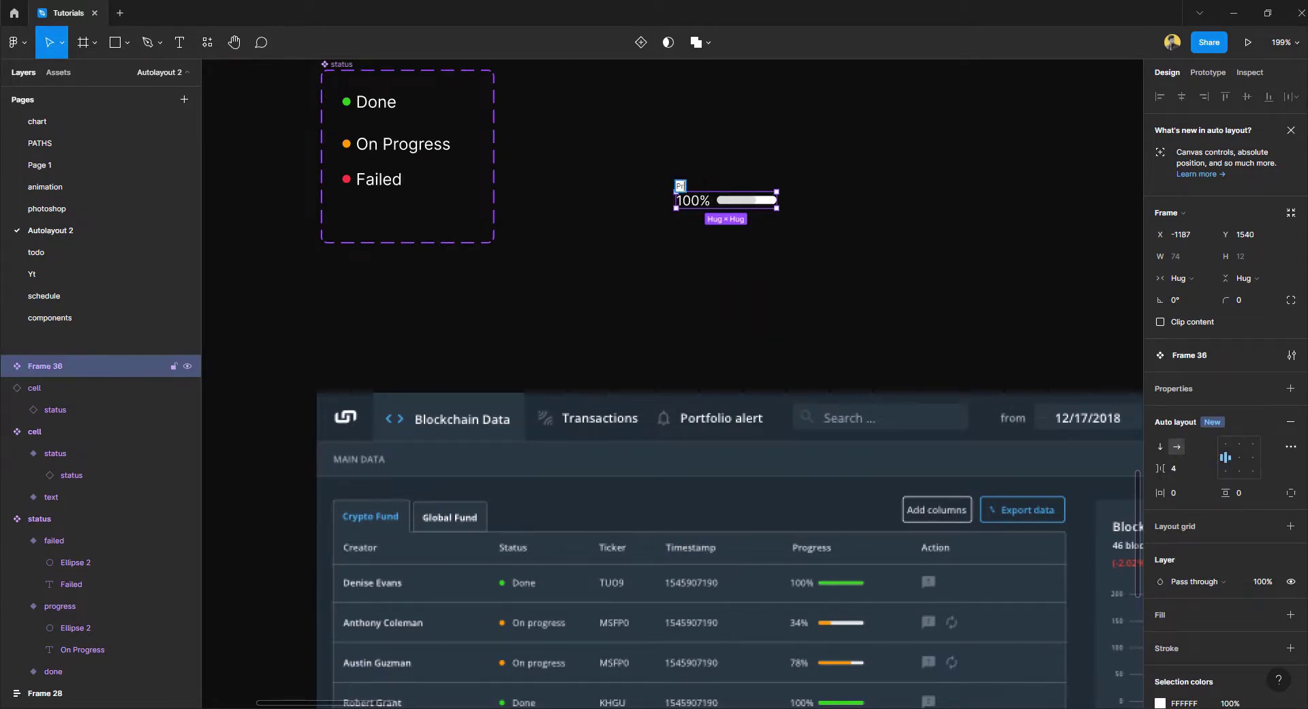
{"action": "type", "text": "ogress"}
{"action": "key", "text": "Return"}
{"action": "key", "text": "Escape"}
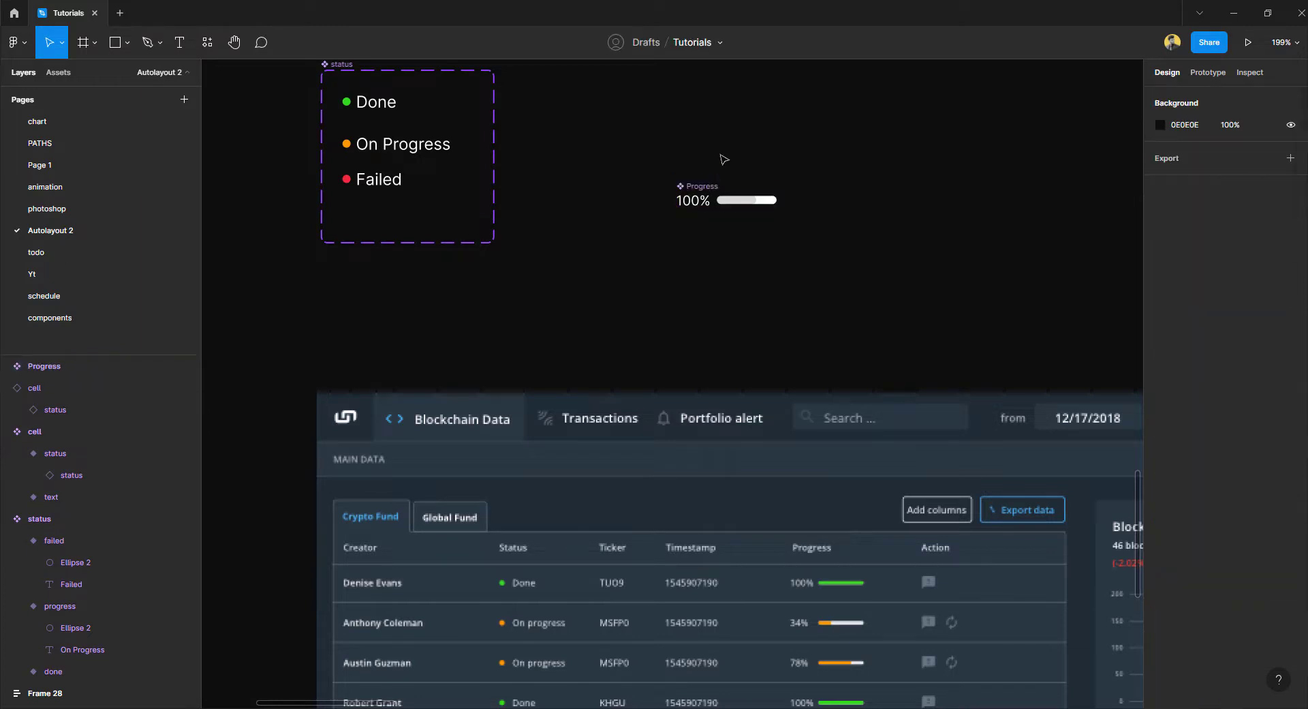
Add a second variant to Progress and fill the first variant's inner bar with green 34DB1F sampled from the reference dashboard.
{"action": "left_click", "coordinate": [700, 191]}
{"action": "left_click", "coordinate": [645, 43]}
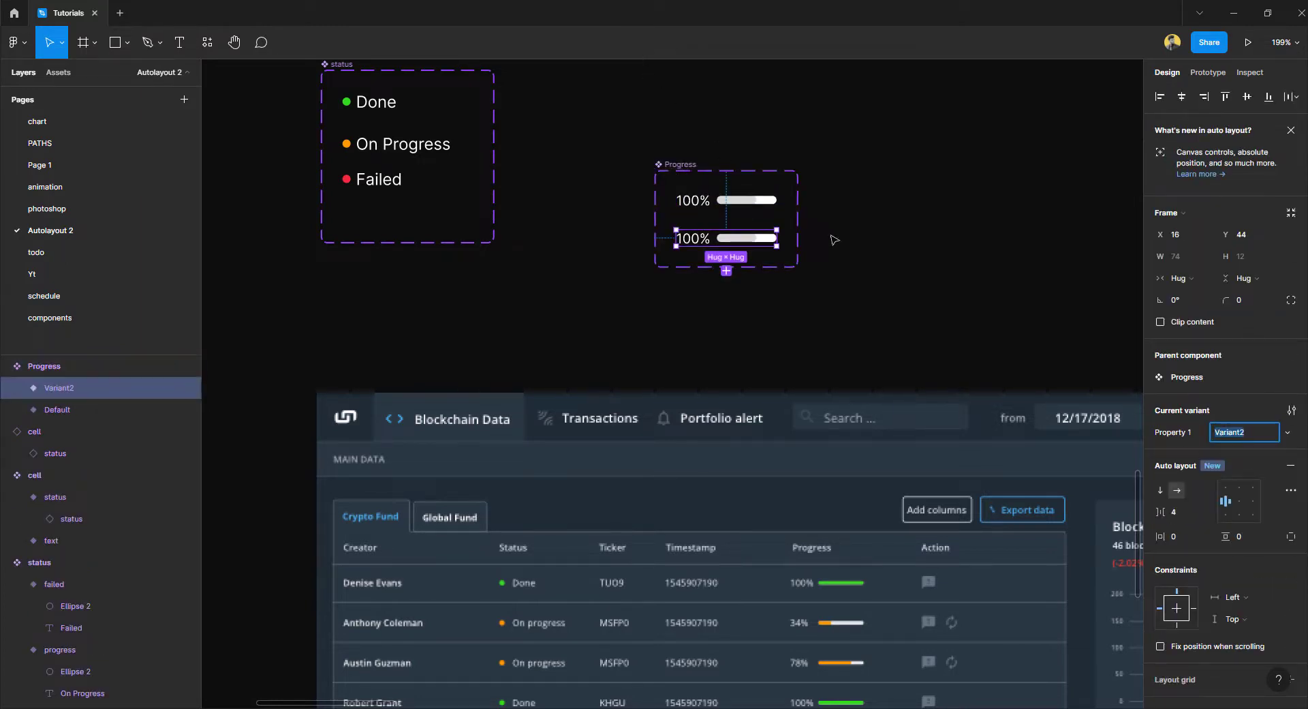
{"action": "left_click", "coordinate": [750, 200], "text": "ctrl"}
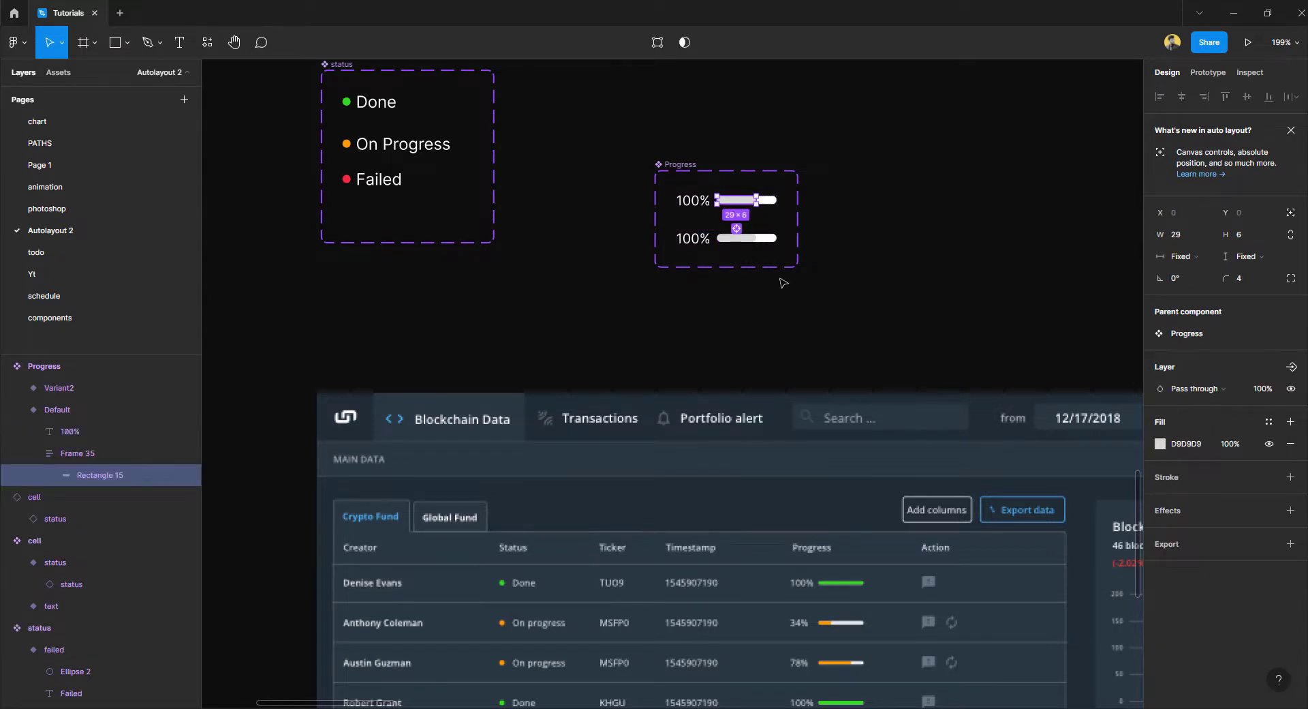
{"action": "key", "text": "i"}
{"action": "left_click", "coordinate": [839, 582]}
{"action": "left_click", "coordinate": [864, 260]}
Widen the green bar in the first Progress variant to 44 px so it spans the whole outer frame.
{"action": "scroll", "coordinate": [767, 196], "scroll_direction": "up", "scroll_amount": 5}
{"action": "left_click", "coordinate": [730, 227], "text": "ctrl"}
{"action": "left_click_drag", "start_coordinate": [736, 228], "coordinate": [812, 232]}
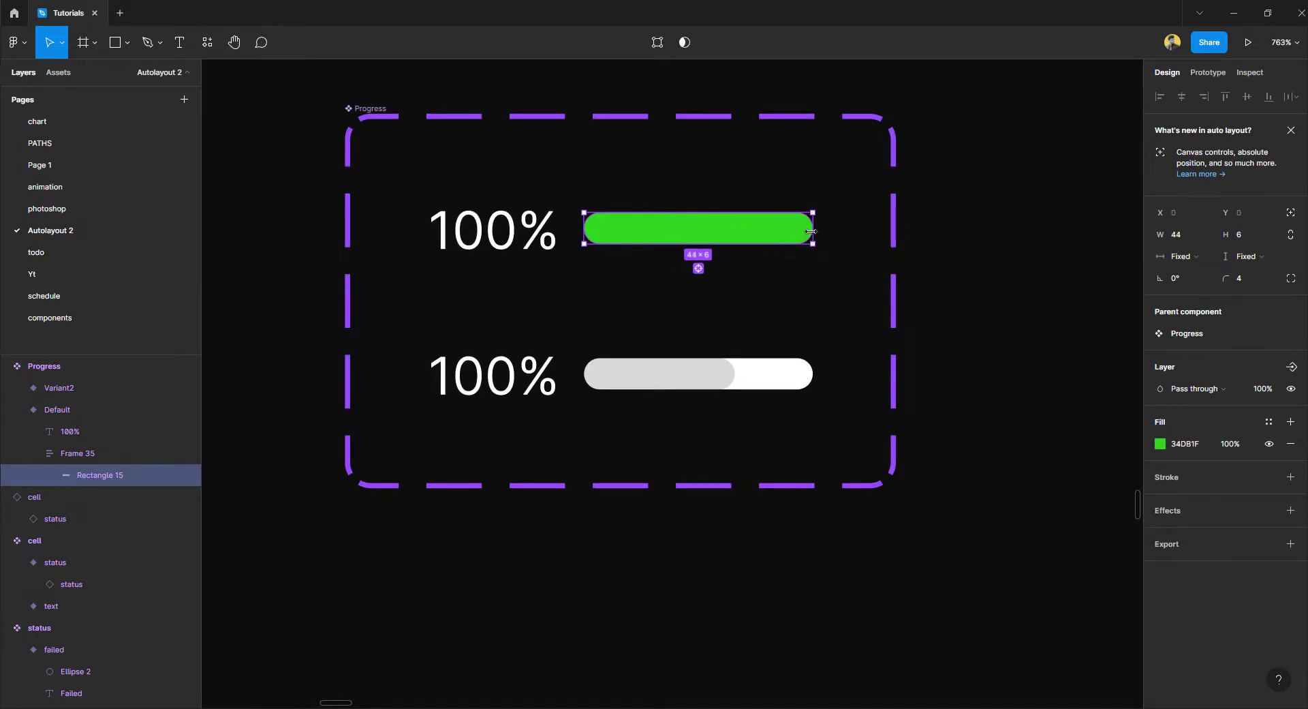
Fill the second Progress variant's inner bar with orange F2970F sampled from the 34% bar in the reference dashboard.
{"action": "scroll", "coordinate": [949, 251], "scroll_direction": "down", "scroll_amount": 5}
{"action": "left_click", "coordinate": [835, 267], "text": "ctrl"}
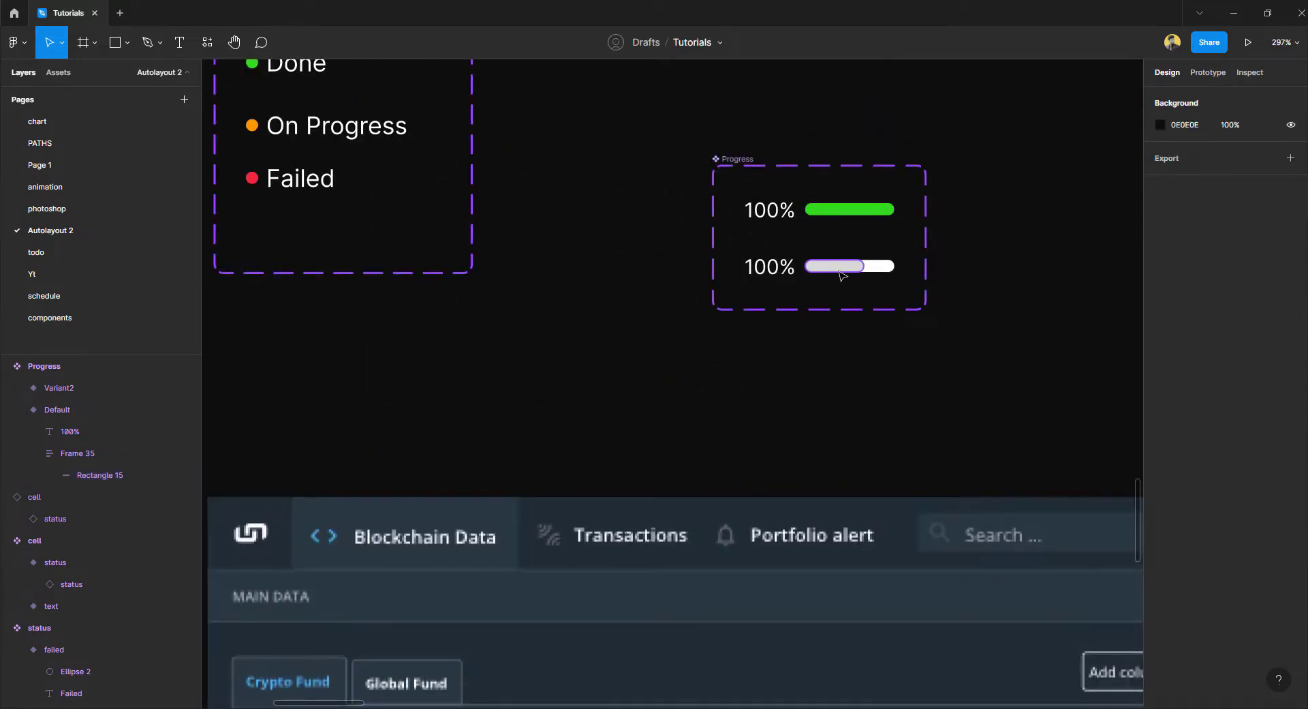
{"action": "scroll", "coordinate": [949, 350], "scroll_direction": "down", "scroll_amount": 2}
{"action": "scroll", "coordinate": [949, 350], "scroll_direction": "down", "scroll_amount": 4}
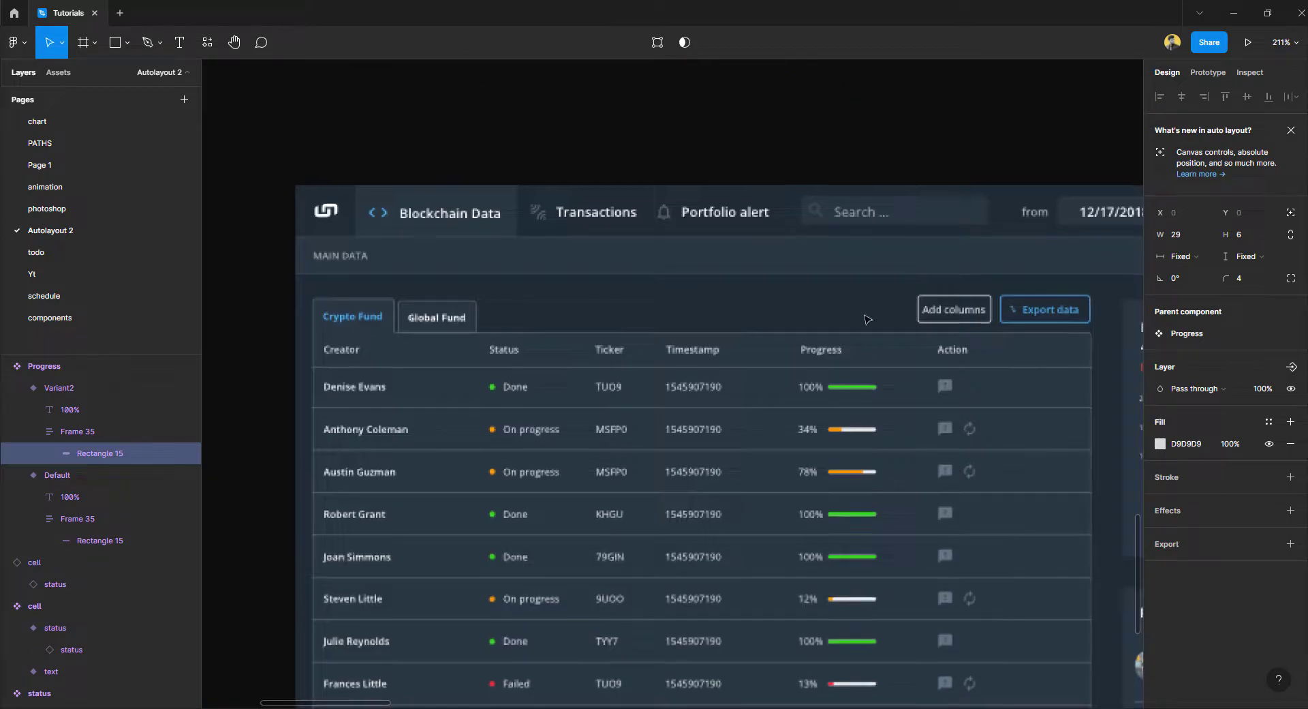
{"action": "key", "text": "i"}
{"action": "left_click", "coordinate": [841, 425]}
{"action": "scroll", "coordinate": [832, 160], "scroll_direction": "down", "scroll_amount": 5}
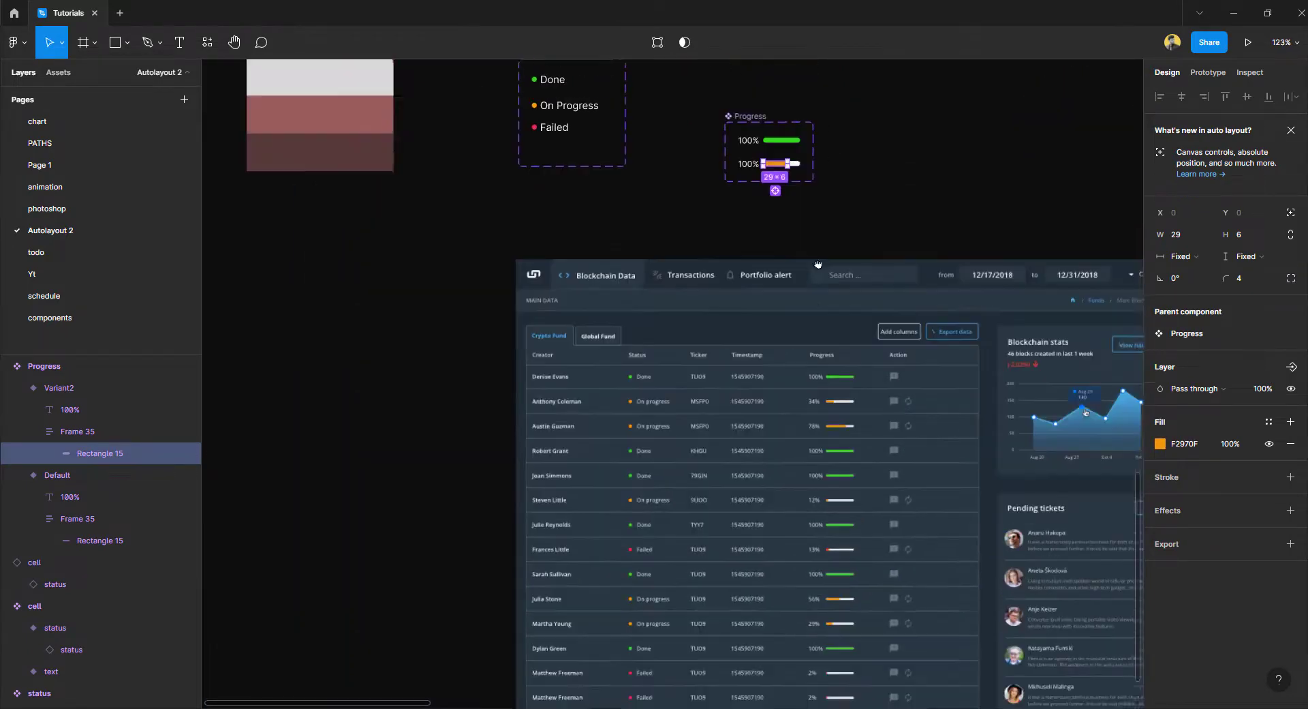
Change the second Progress variant's text label to 75%.
{"action": "scroll", "coordinate": [775, 208], "scroll_direction": "up", "scroll_amount": 4}
{"action": "scroll", "coordinate": [776, 208], "scroll_direction": "up", "scroll_amount": 3}
{"action": "double_click", "coordinate": [637, 227]}
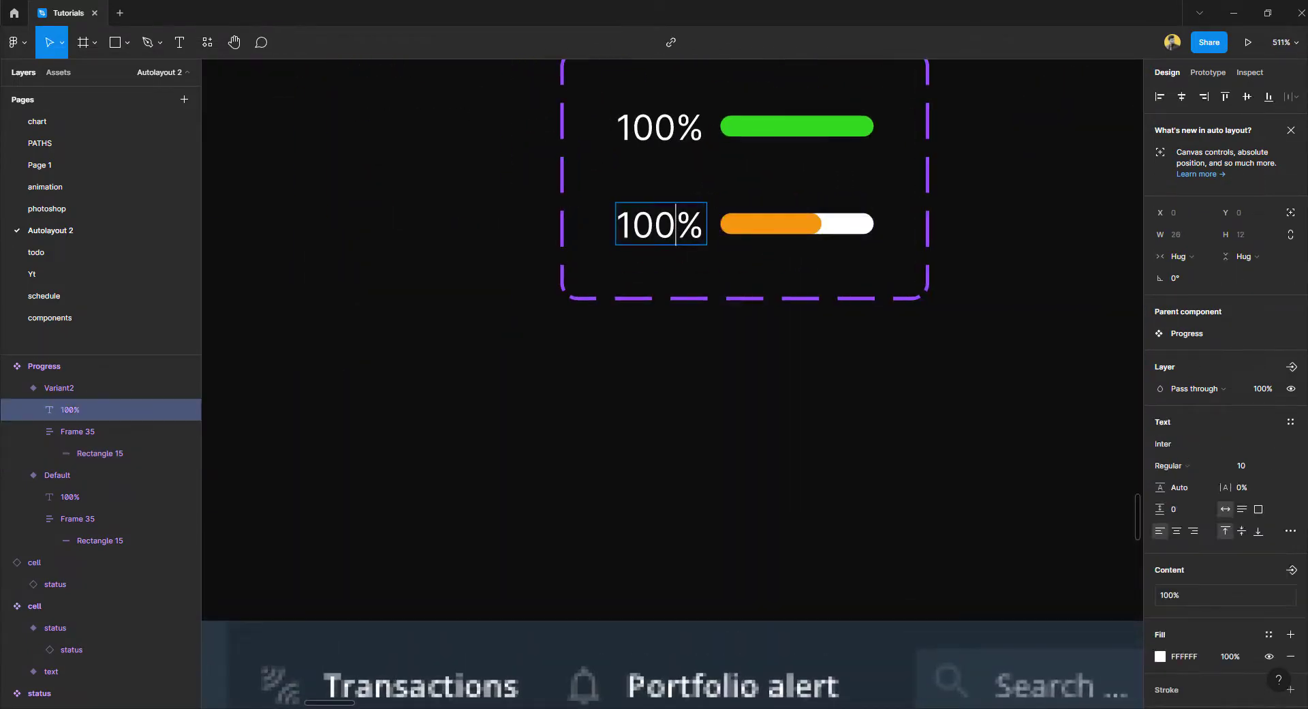
{"action": "double_click", "coordinate": [637, 227]}
{"action": "type", "text": "75"}
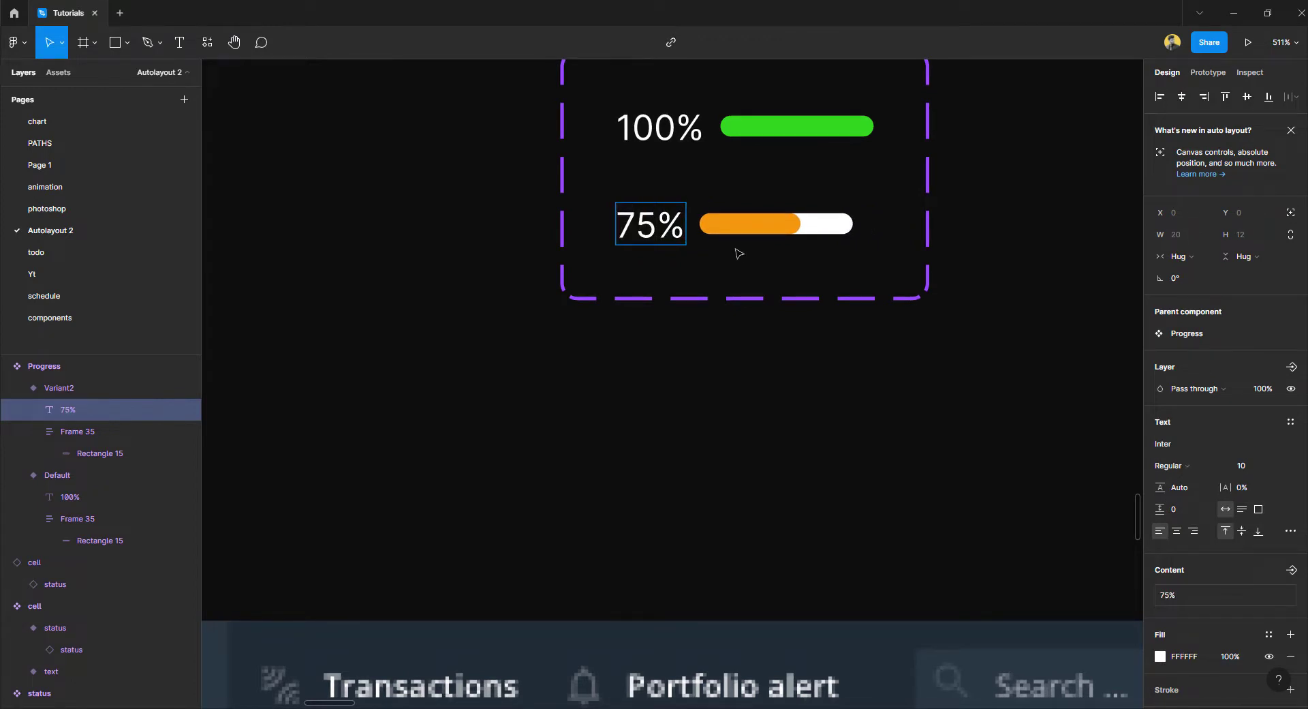
{"action": "key", "text": "Escape"}
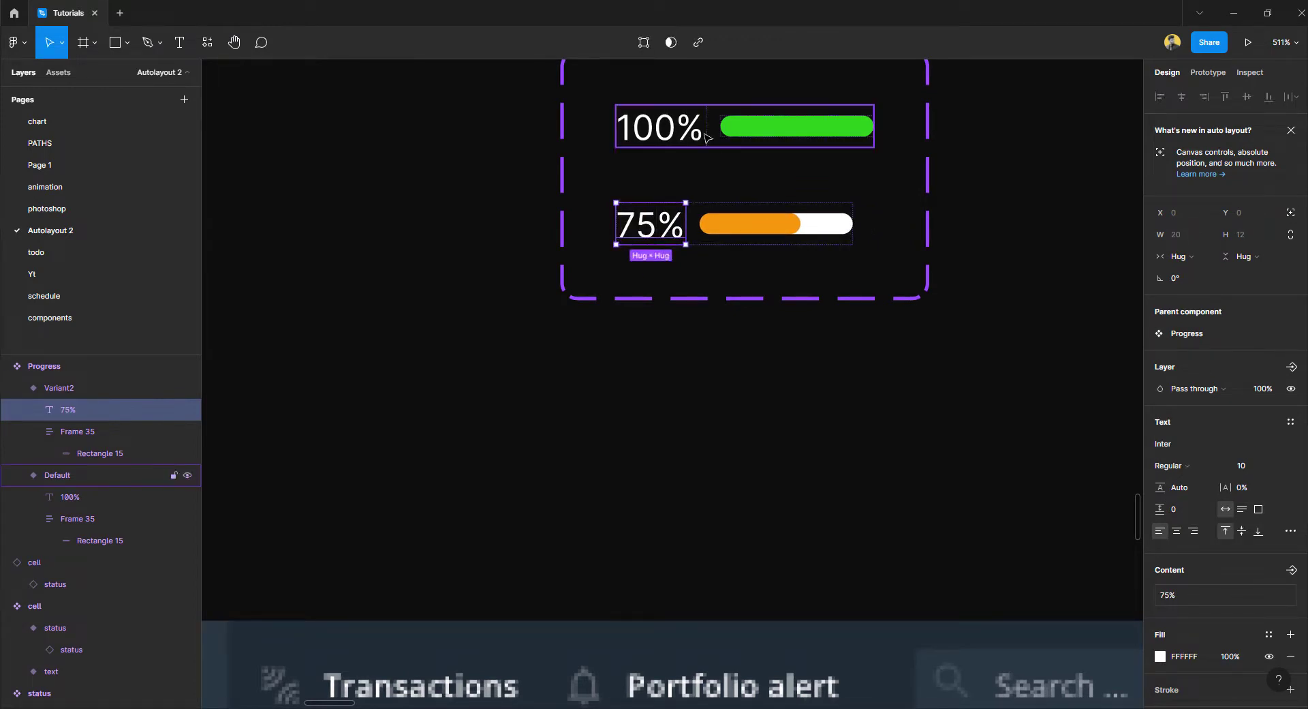
Set the 75% label in the second Progress variant to a fixed width of 26 px.
{"action": "scroll", "coordinate": [707, 138], "scroll_direction": "up", "scroll_amount": 2}
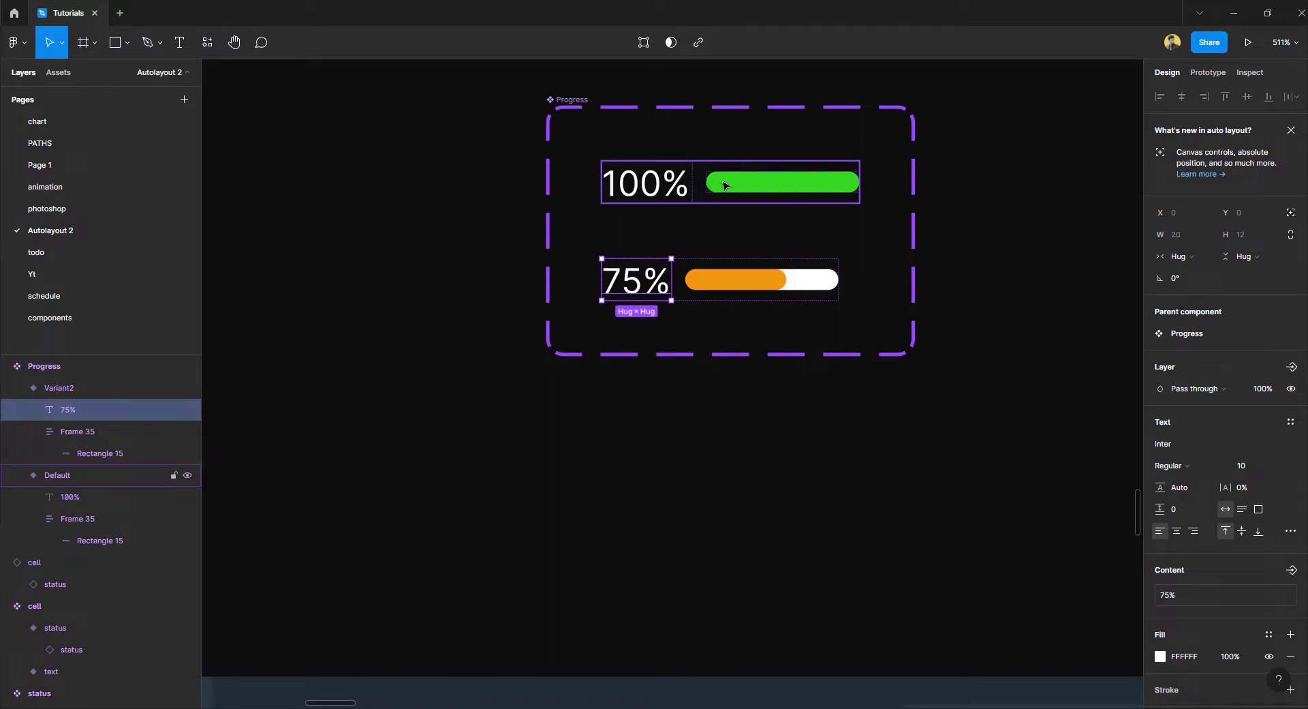
{"action": "left_click", "coordinate": [675, 192]}
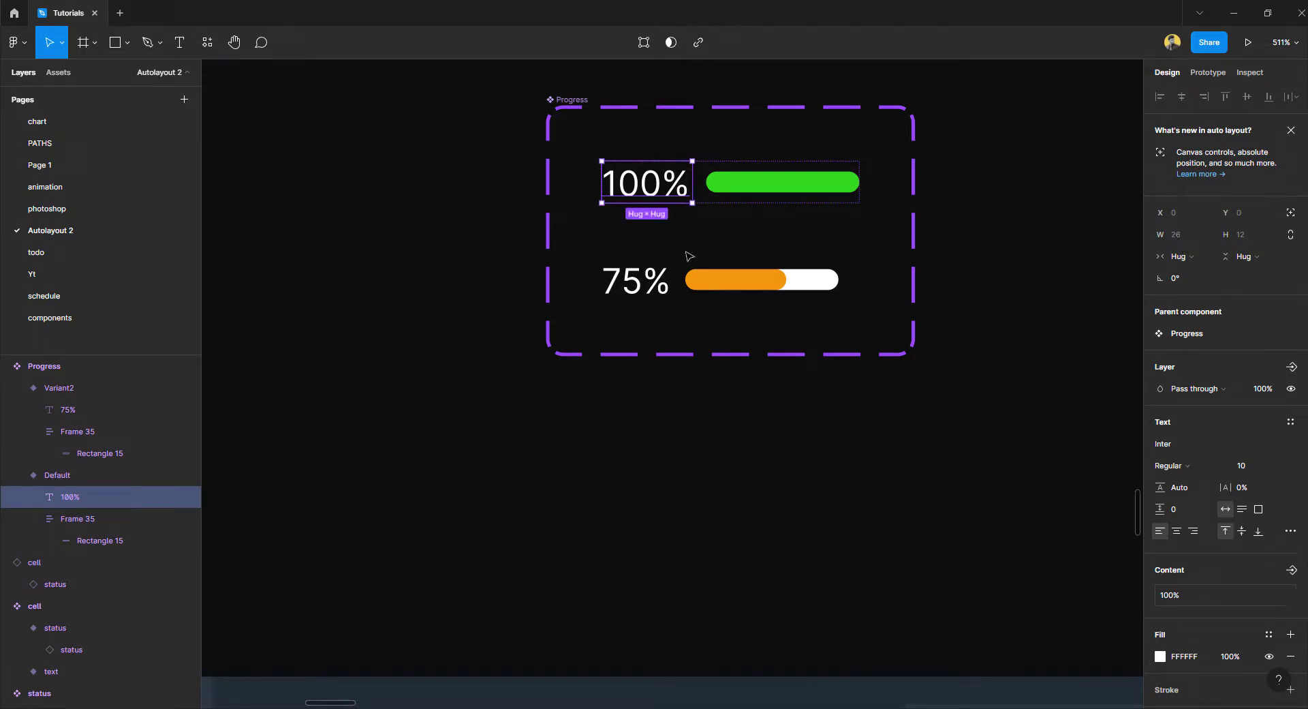
{"action": "left_click", "coordinate": [640, 281]}
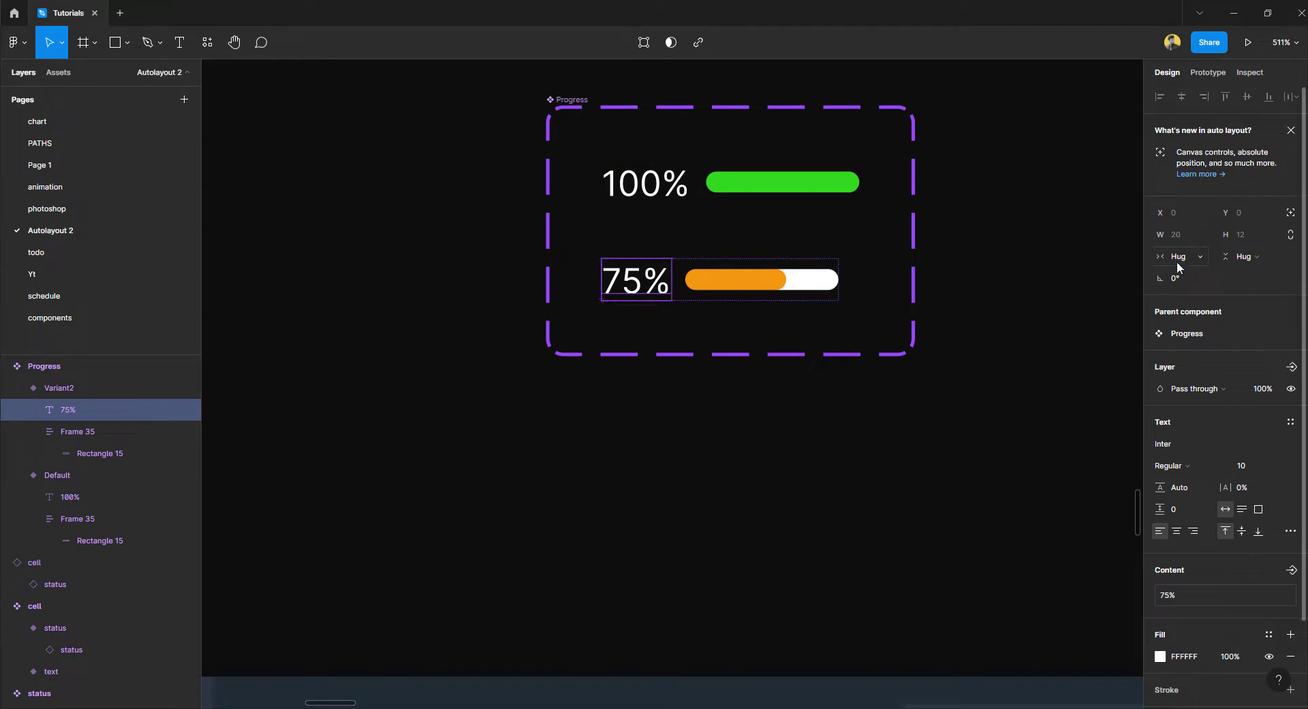
{"action": "left_click_drag", "start_coordinate": [678, 281], "coordinate": [685, 281]}
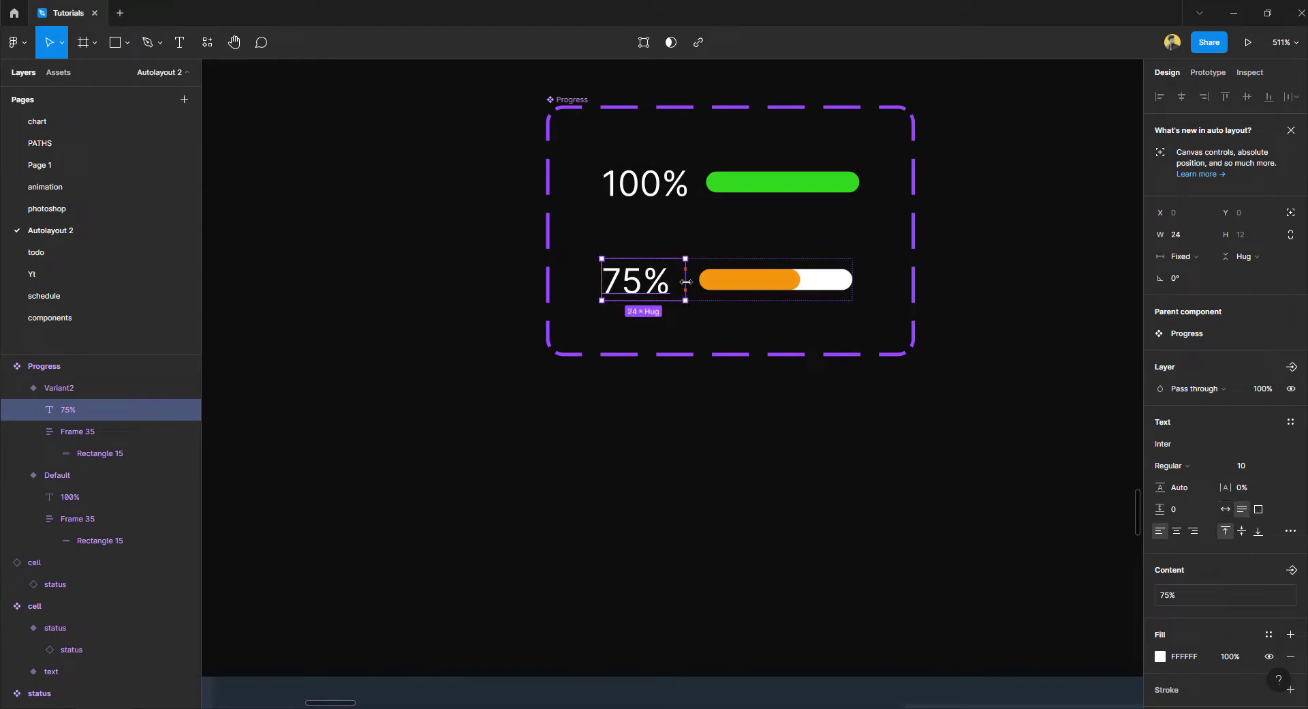
{"action": "left_click", "coordinate": [1179, 234]}
{"action": "type", "text": "26"}
{"action": "key", "text": "Return"}
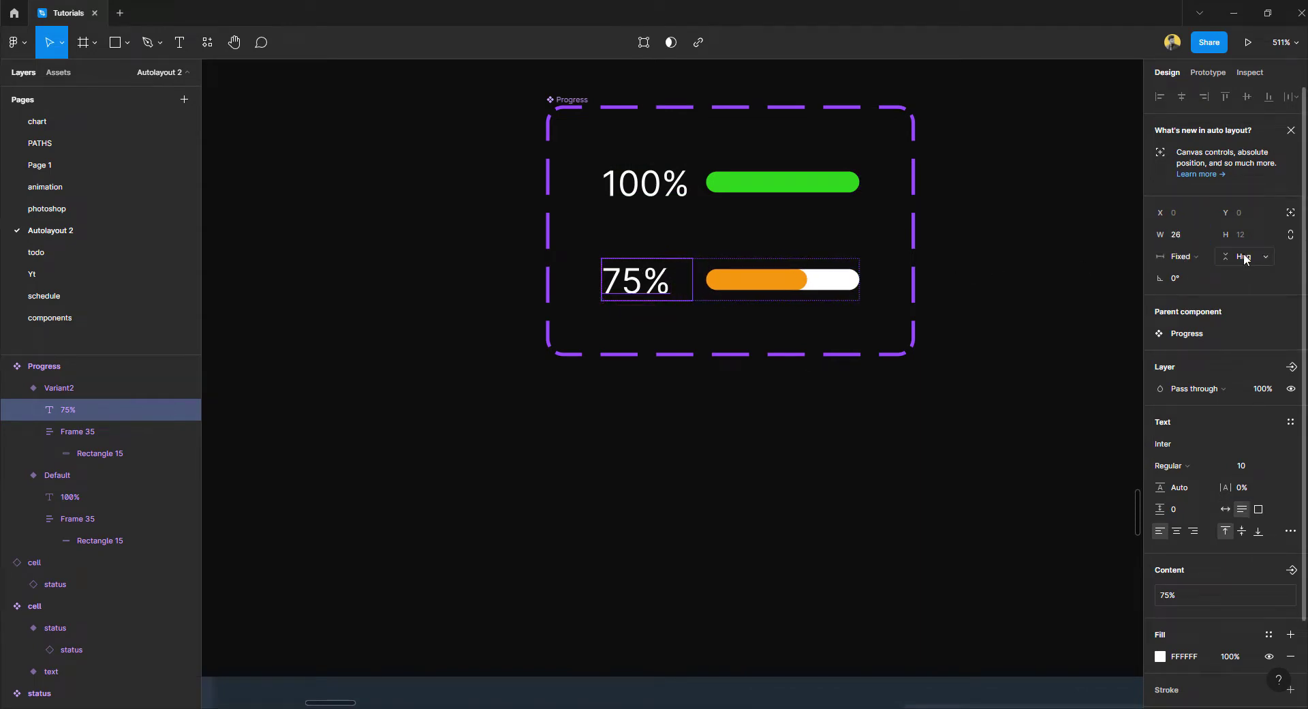
{"action": "left_click", "coordinate": [870, 391]}
Add a third variant to the Progress component set.
{"action": "scroll", "coordinate": [870, 391], "scroll_direction": "down", "scroll_amount": 5, "text": "ctrl"}
{"action": "scroll", "coordinate": [775, 161], "scroll_direction": "down", "scroll_amount": 5}
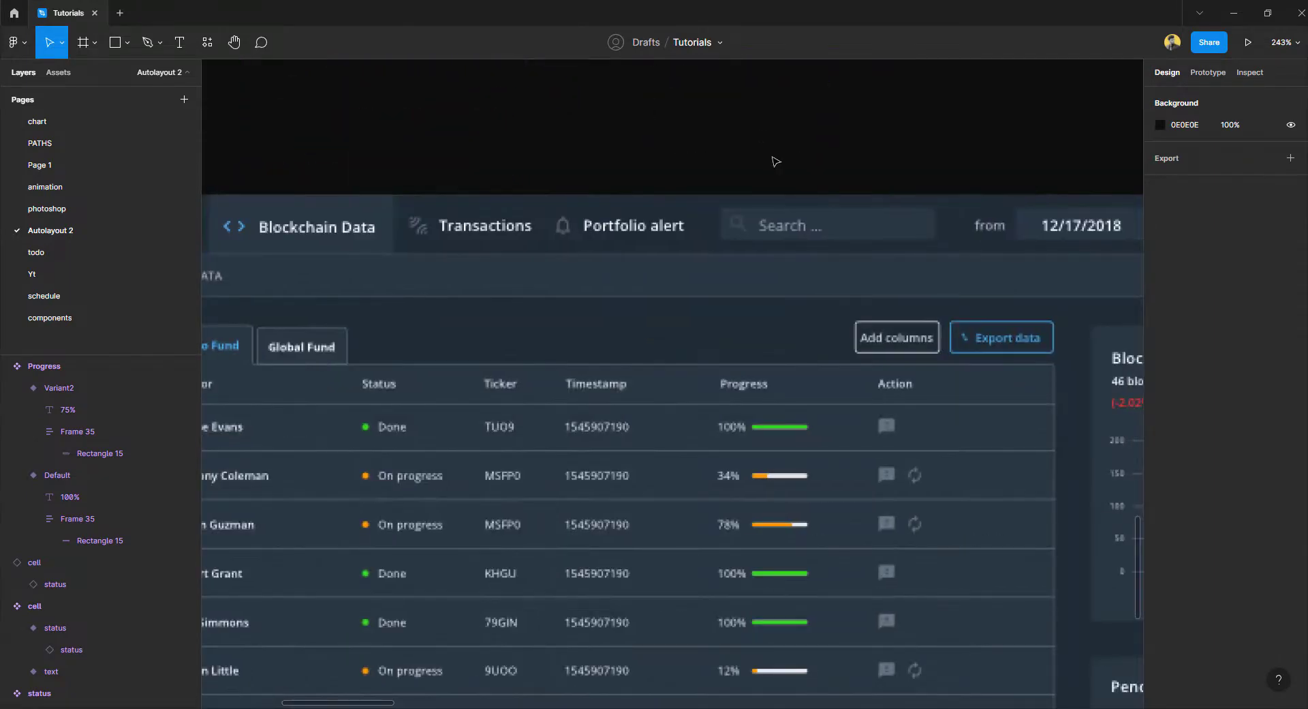
{"action": "scroll", "coordinate": [760, 154], "scroll_direction": "up", "scroll_amount": 4}
{"action": "scroll", "coordinate": [605, 225], "scroll_direction": "up", "scroll_amount": 5, "text": "ctrl"}
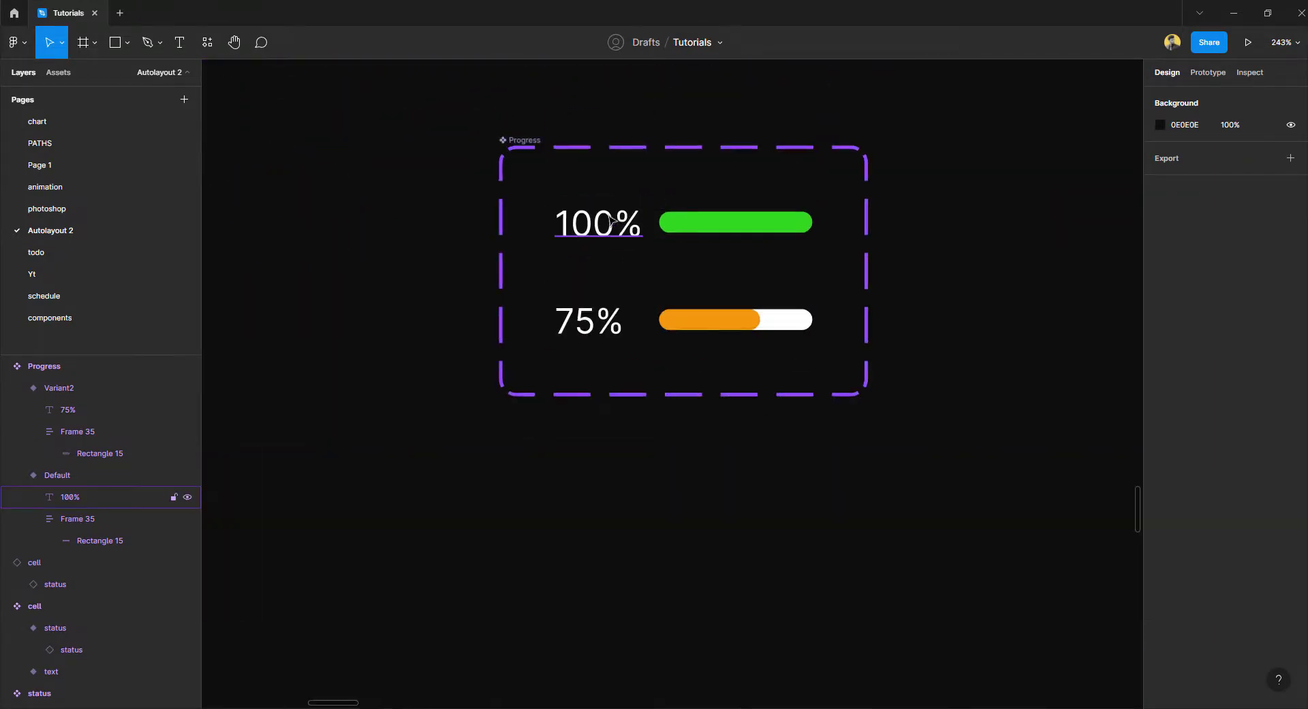
{"action": "left_click", "coordinate": [607, 228]}
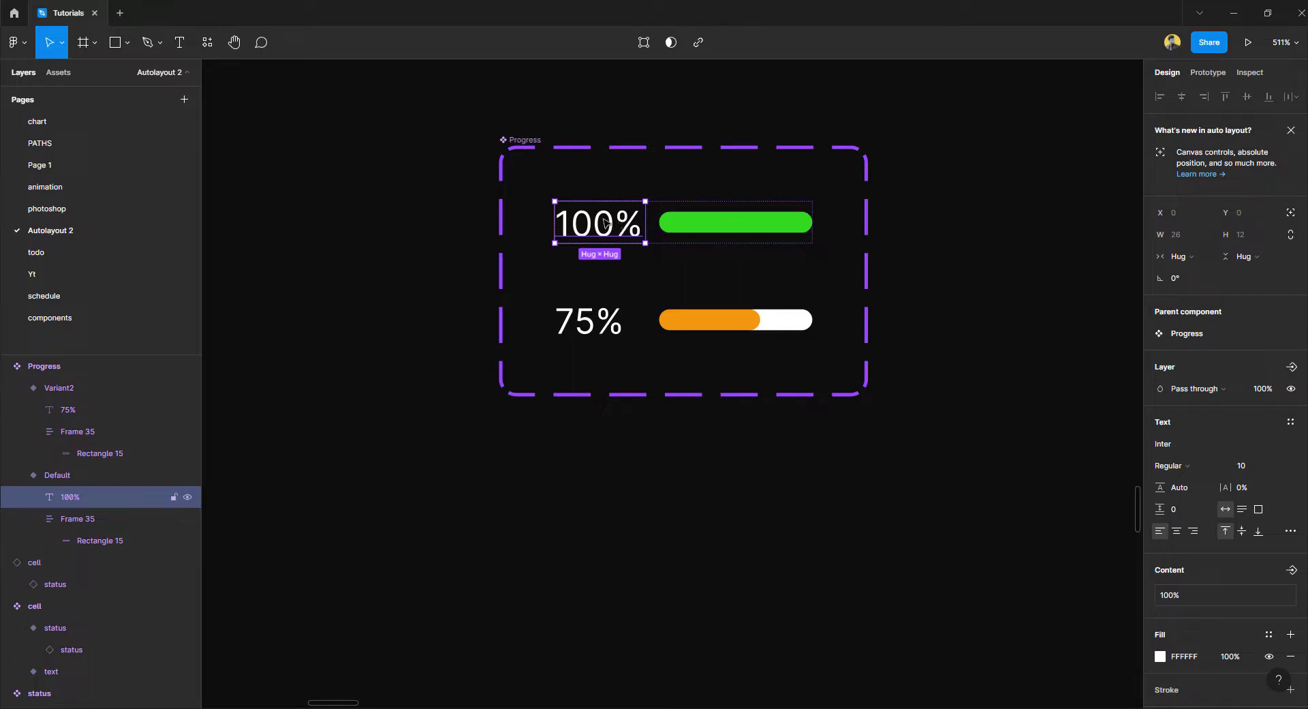
{"action": "scroll", "coordinate": [680, 278], "scroll_direction": "down", "scroll_amount": 3}
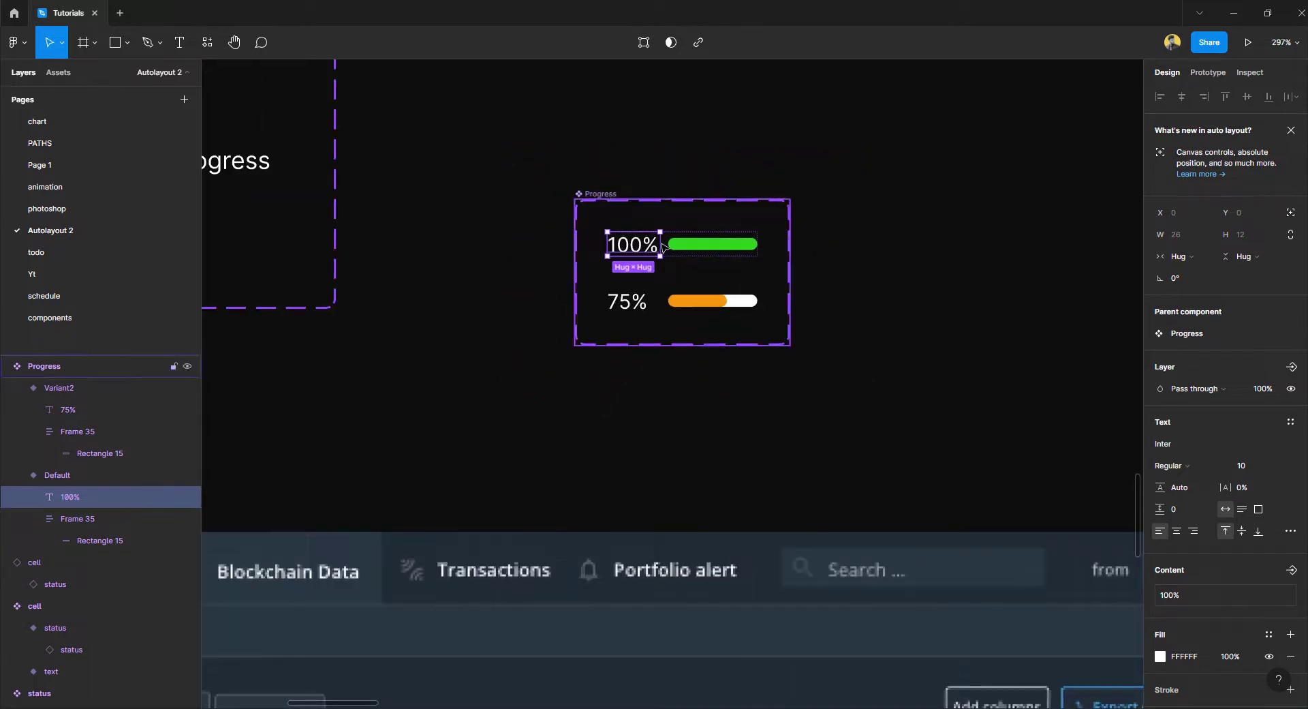
{"action": "left_click", "coordinate": [688, 338]}
{"action": "left_click", "coordinate": [683, 370]}
{"action": "scroll", "coordinate": [682, 437], "scroll_direction": "down", "scroll_amount": 2}
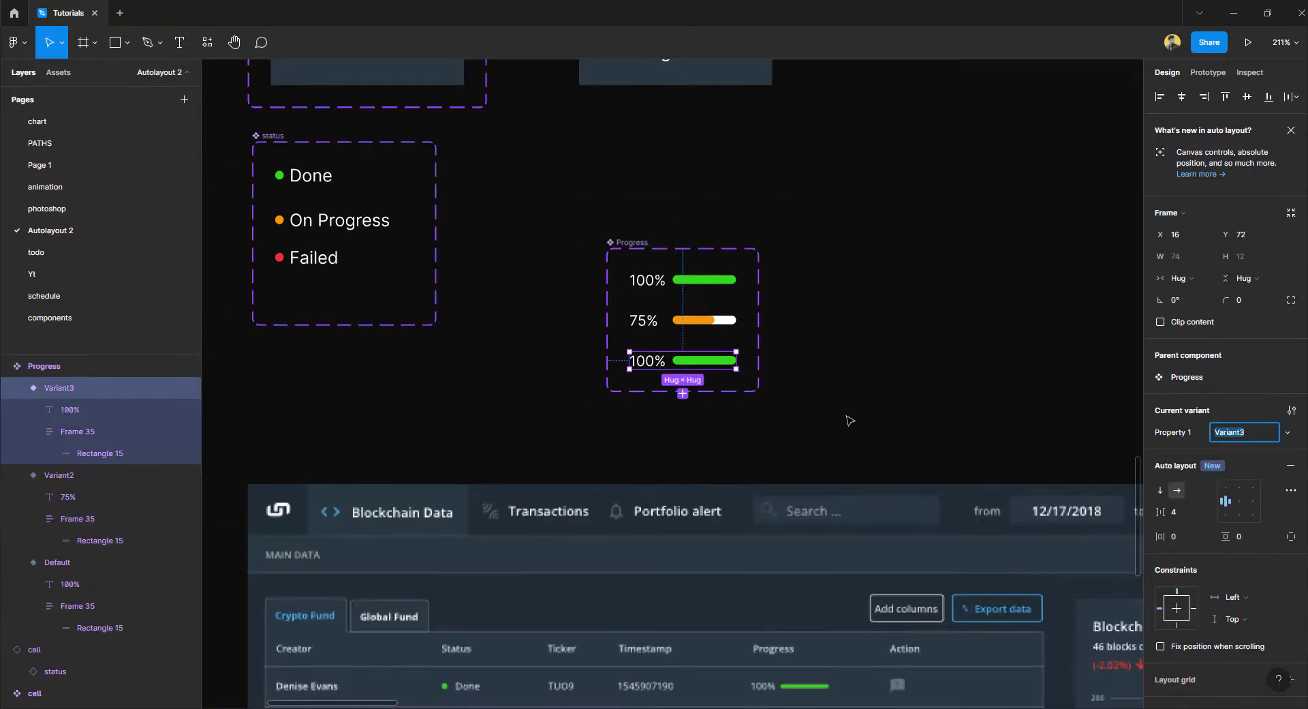
{"action": "key", "text": "Escape"}
Fill the third Progress variant's inner bar with red F62841 sampled from the 13% bar in the reference dashboard.
{"action": "scroll", "coordinate": [838, 409], "scroll_direction": "down", "scroll_amount": 6}
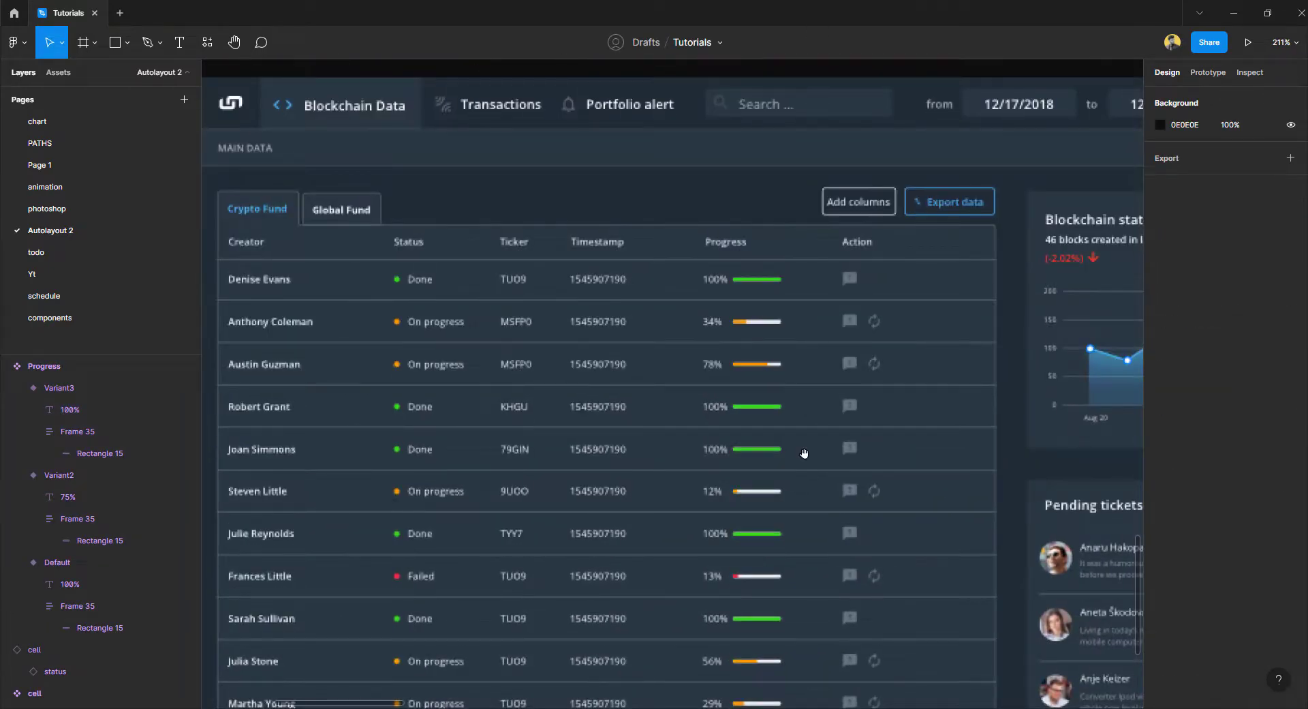
{"action": "scroll", "coordinate": [702, 341], "scroll_direction": "up", "scroll_amount": 2}
{"action": "left_click", "coordinate": [654, 75], "text": "ctrl"}
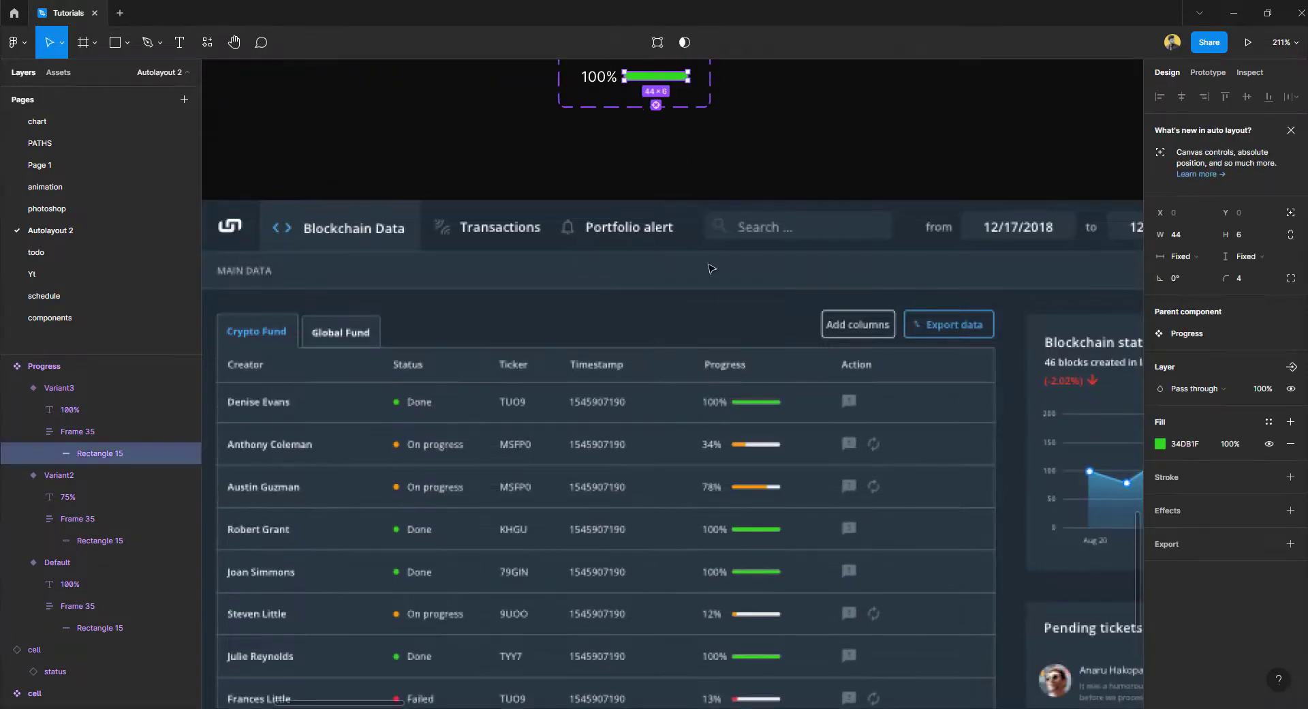
{"action": "key", "text": "i"}
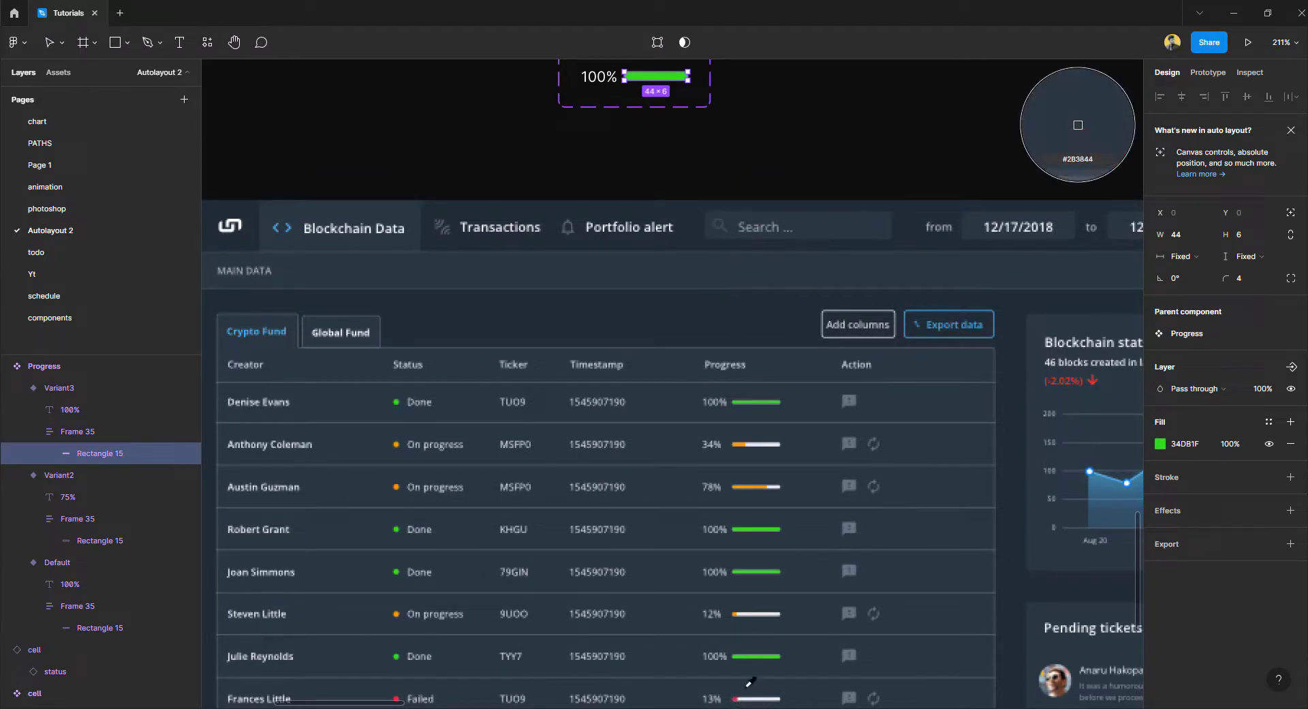
{"action": "scroll", "coordinate": [752, 702], "scroll_direction": "down", "scroll_amount": 2}
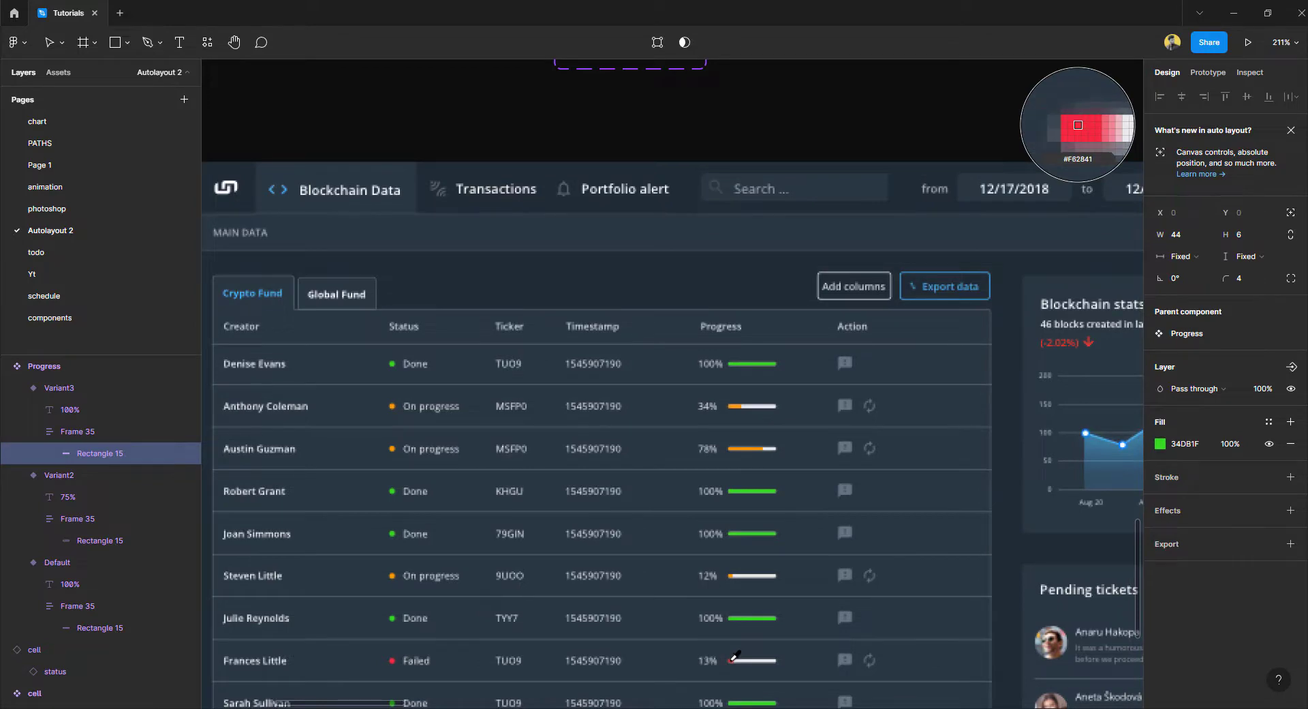
{"action": "left_click", "coordinate": [733, 661]}
{"action": "scroll", "coordinate": [714, 356], "scroll_direction": "up", "scroll_amount": 3}
{"action": "scroll", "coordinate": [635, 195], "scroll_direction": "up", "scroll_amount": 10}
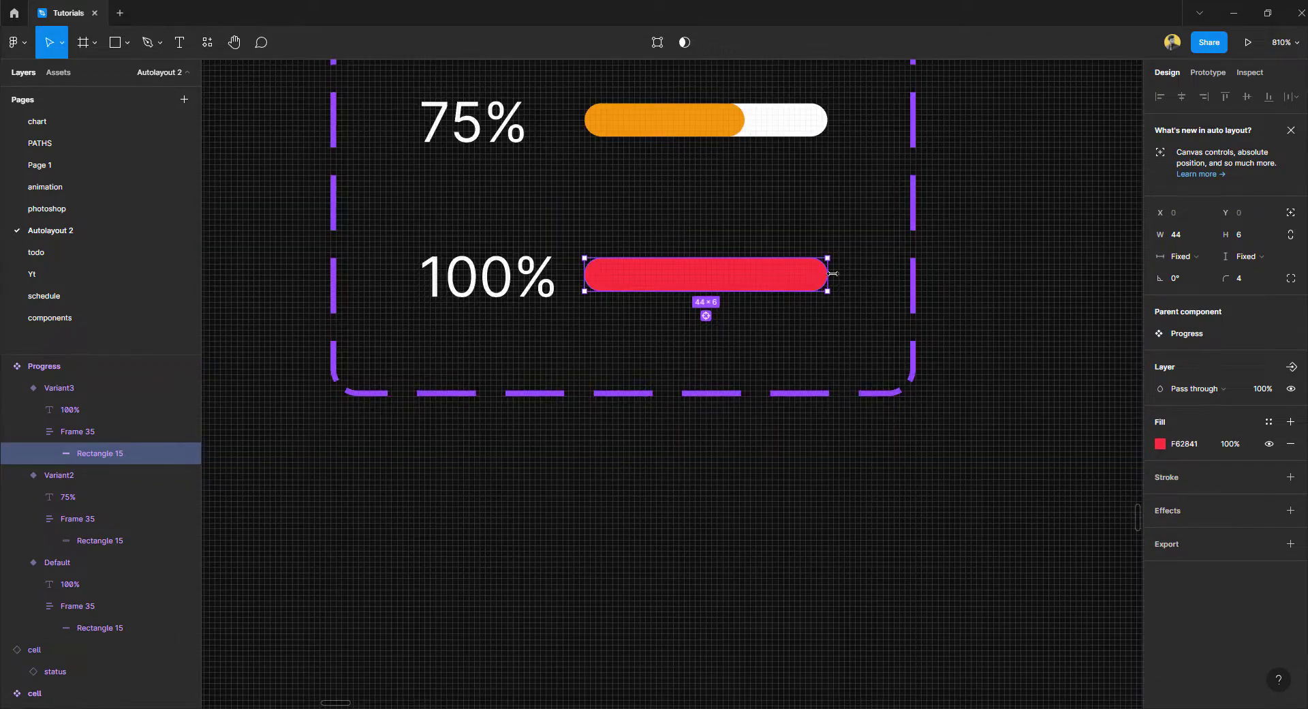
Shorten the red bar in the third Progress variant to about 9 px and change its label to 12%.
{"action": "left_click_drag", "start_coordinate": [831, 274], "coordinate": [613, 278]}
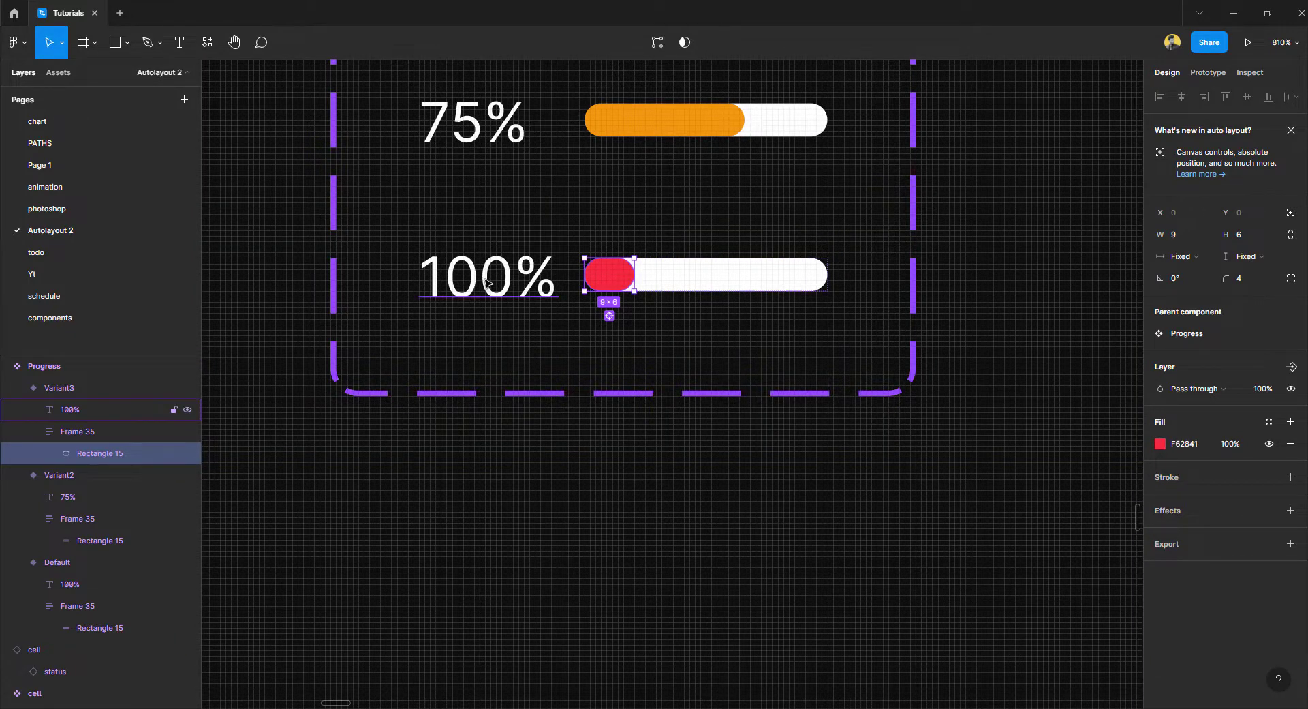
{"action": "double_click", "coordinate": [514, 276]}
{"action": "left_click_drag", "start_coordinate": [514, 276], "coordinate": [418, 277]}
{"action": "type", "text": "12"}
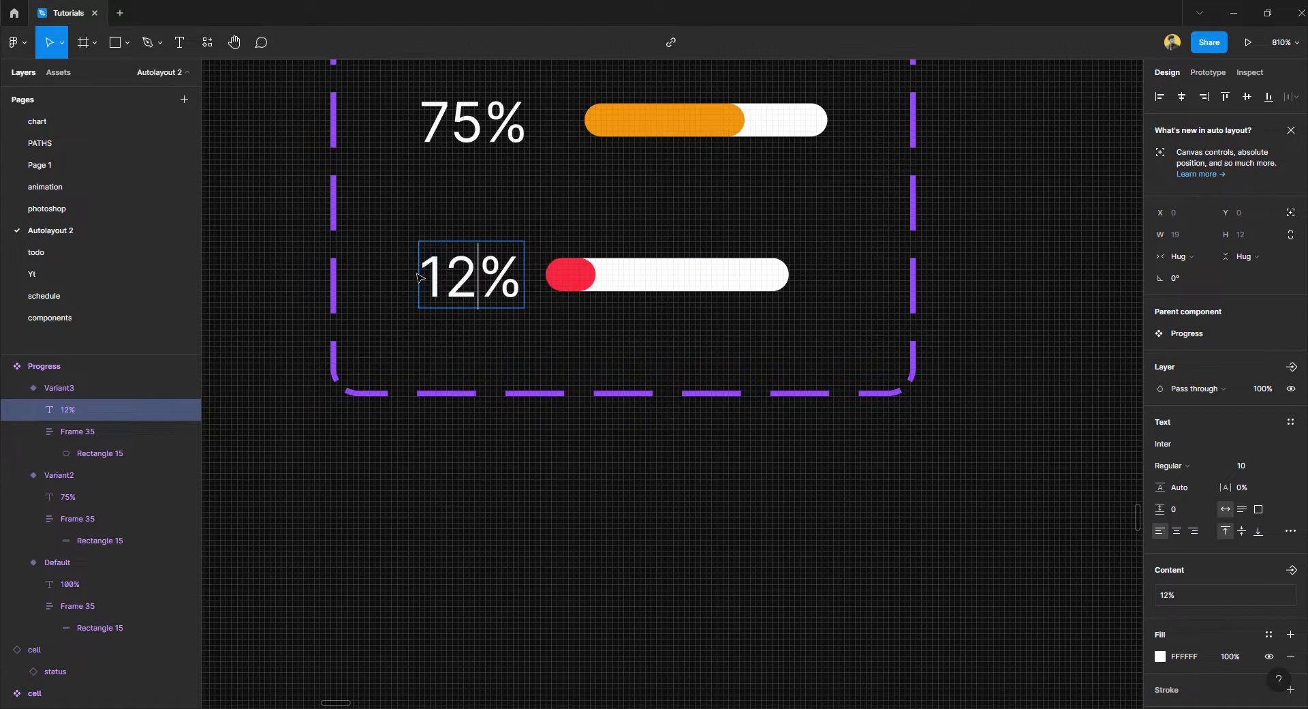
{"action": "left_click", "coordinate": [678, 357]}
Set the 12% label in the third Progress variant to a fixed width of 26 px.
{"action": "double_click", "coordinate": [505, 145]}
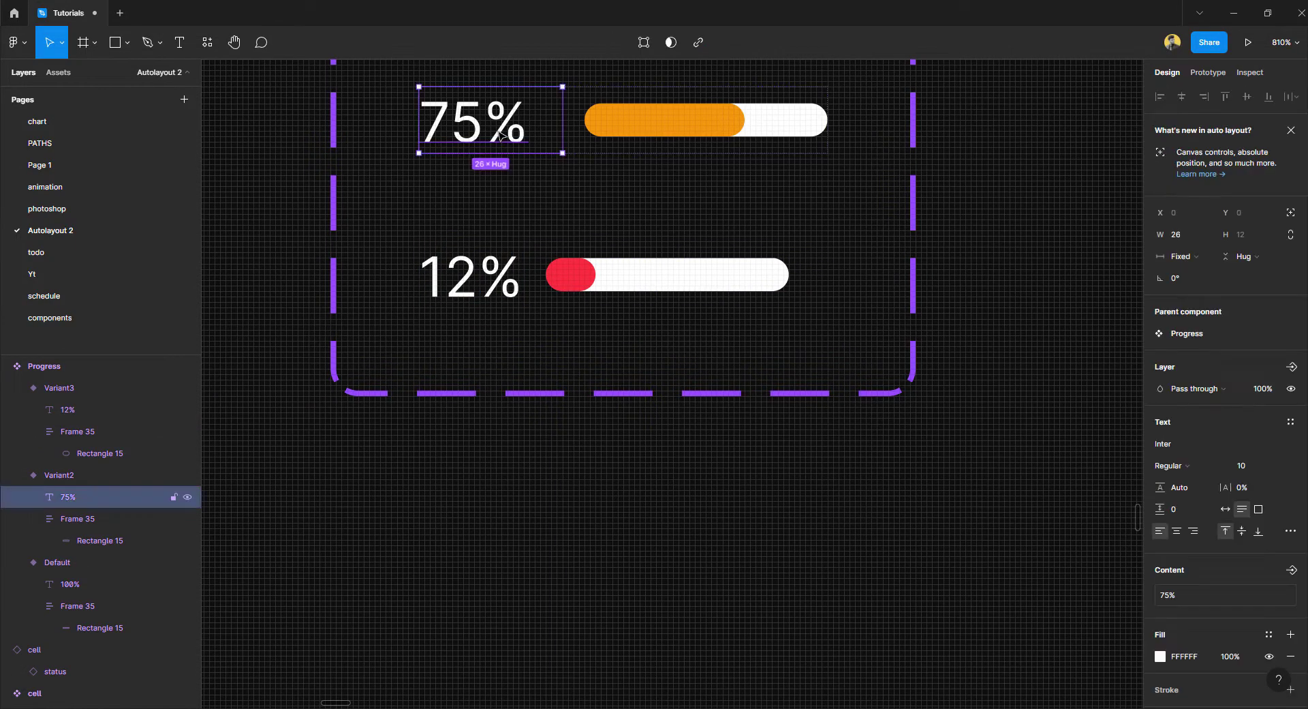
{"action": "left_click", "coordinate": [509, 269]}
{"action": "left_click_drag", "start_coordinate": [523, 276], "coordinate": [558, 276]}
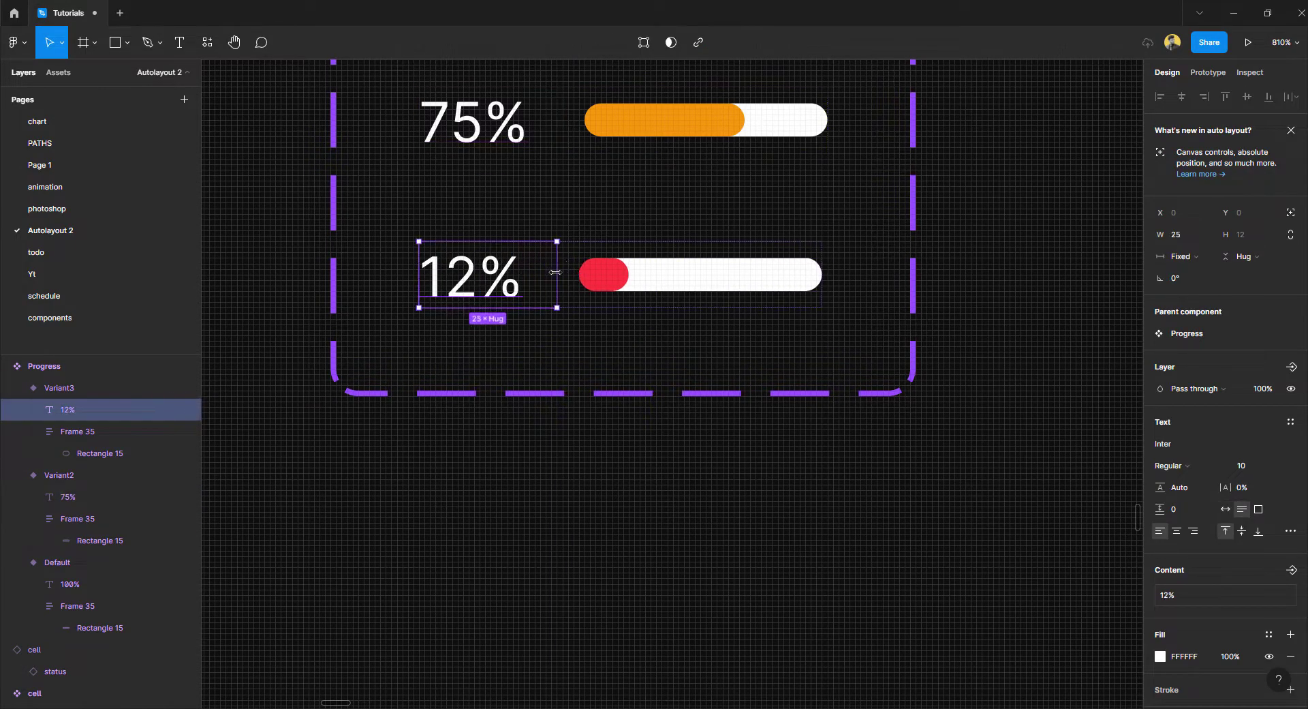
{"action": "left_click", "coordinate": [1193, 237]}
{"action": "type", "text": "26"}
{"action": "key", "text": "Return"}
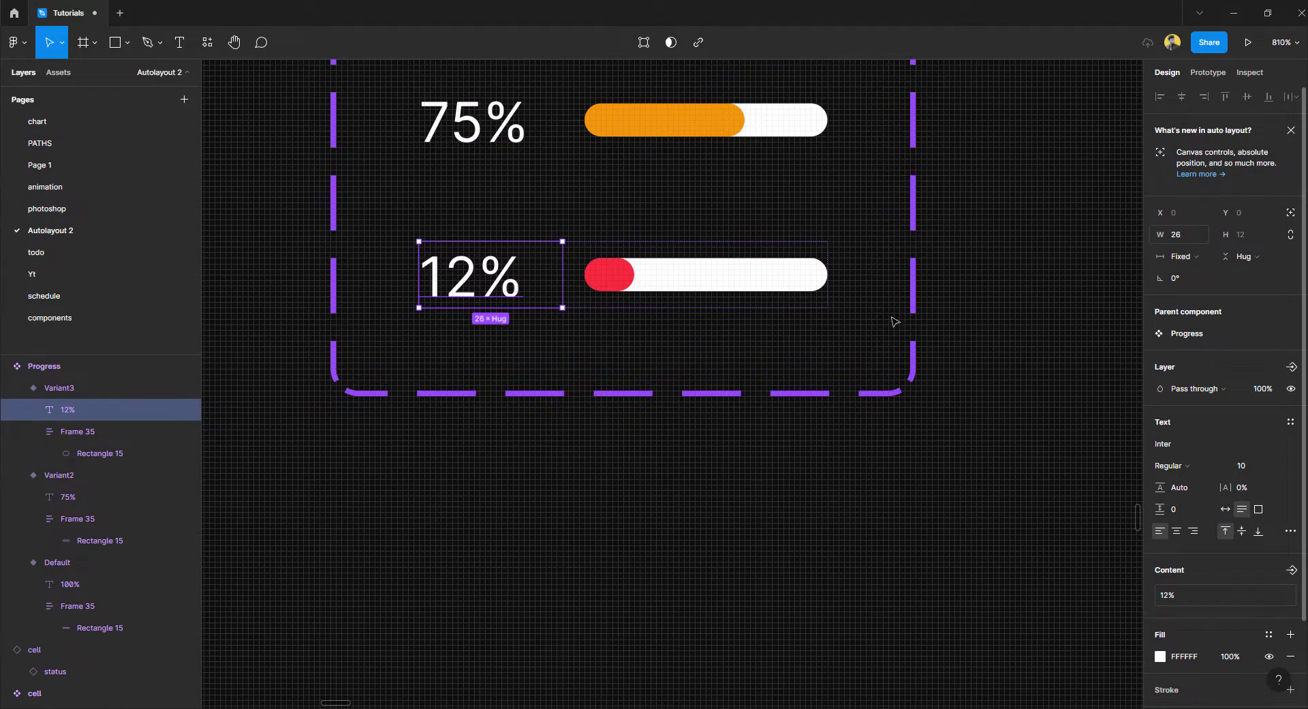
{"action": "key", "text": "Escape"}
Move the status component set down beside the Progress component set, leaving free space below the cell component set.
{"action": "scroll", "coordinate": [868, 329], "scroll_direction": "down", "scroll_amount": 5}
{"action": "left_click", "coordinate": [783, 214]}
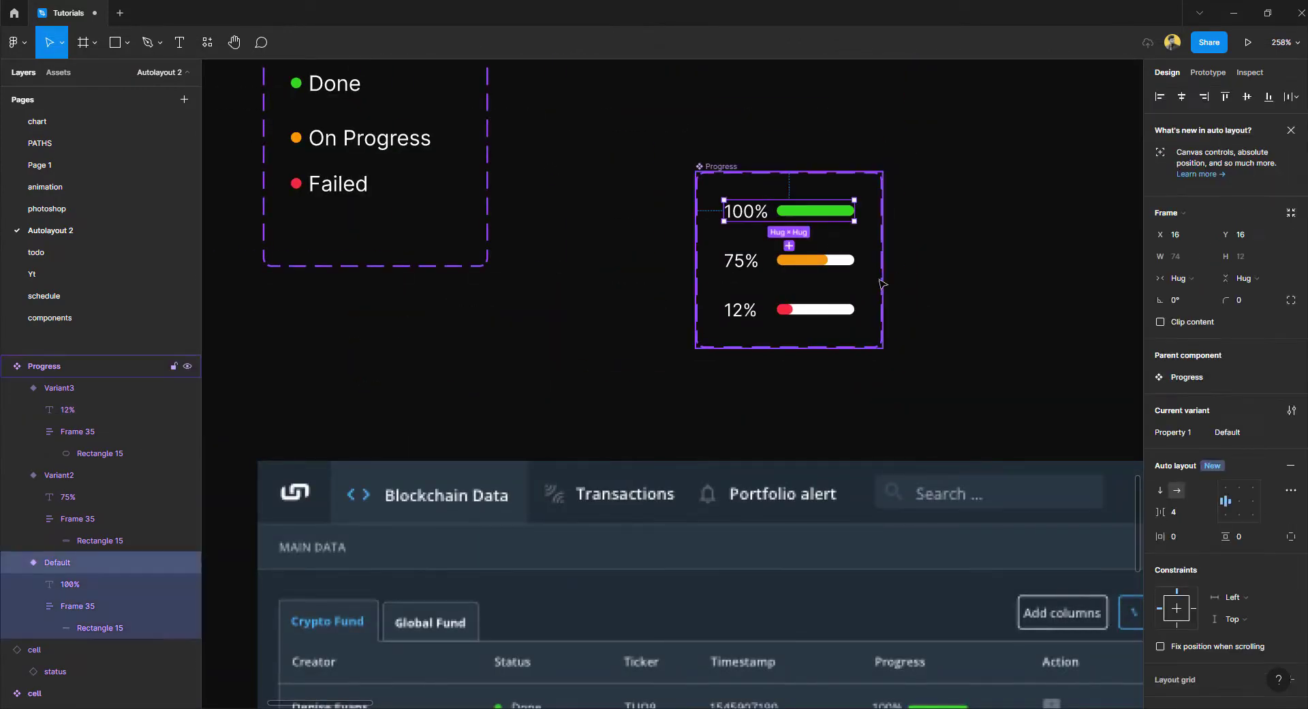
{"action": "scroll", "coordinate": [1016, 250], "scroll_direction": "down", "scroll_amount": 4}
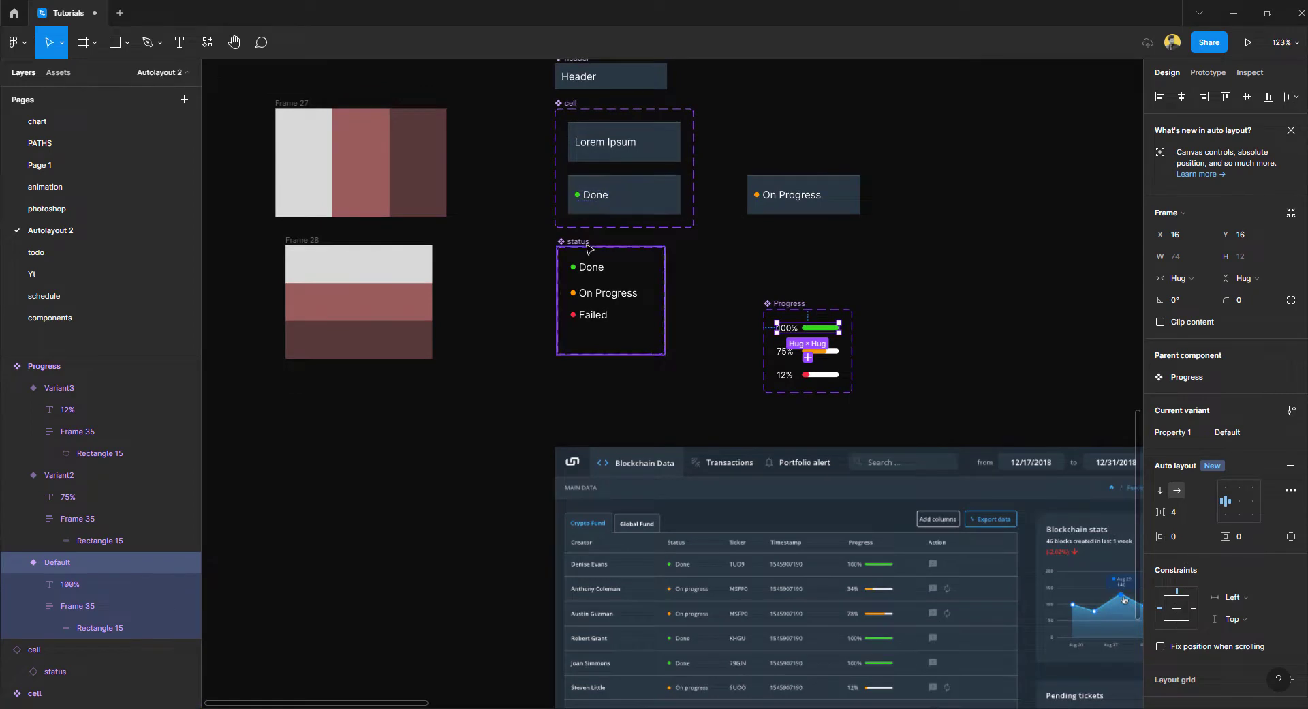
{"action": "left_click_drag", "start_coordinate": [588, 248], "coordinate": [675, 308]}
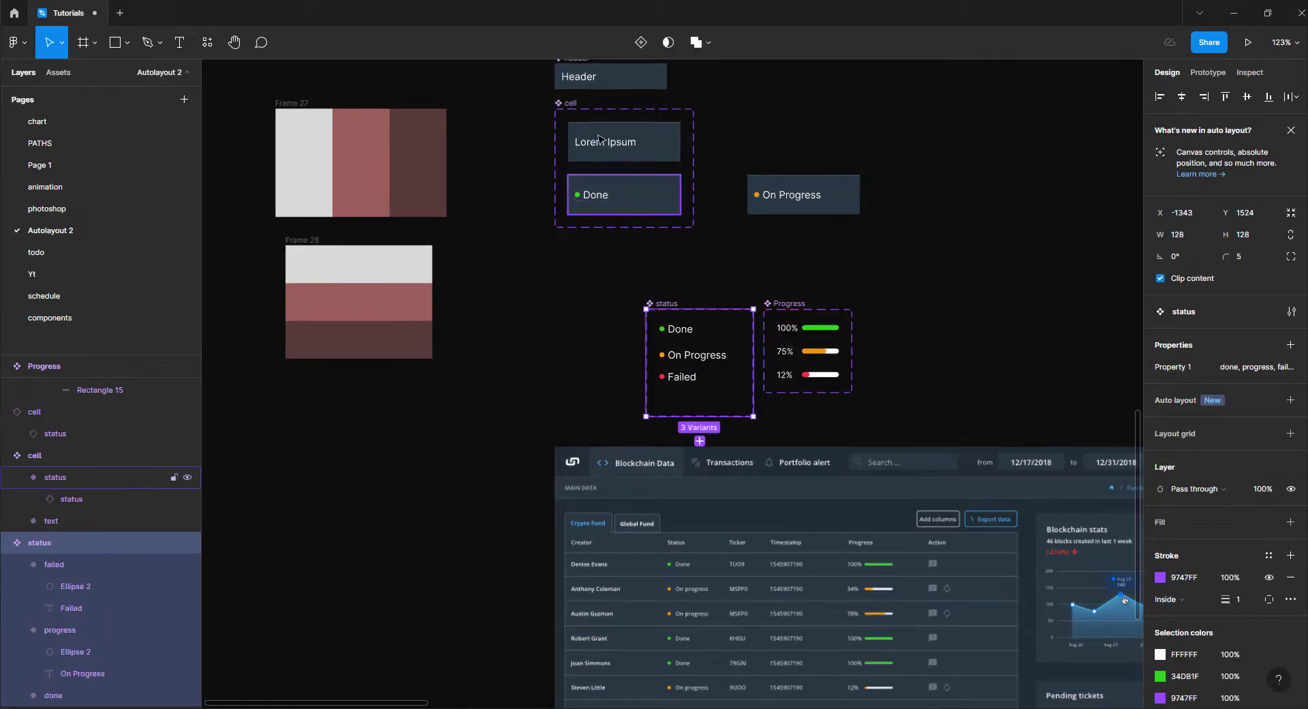
Add a third variant to the cell component set and name its Property 1 value progress.
{"action": "left_click", "coordinate": [613, 220]}
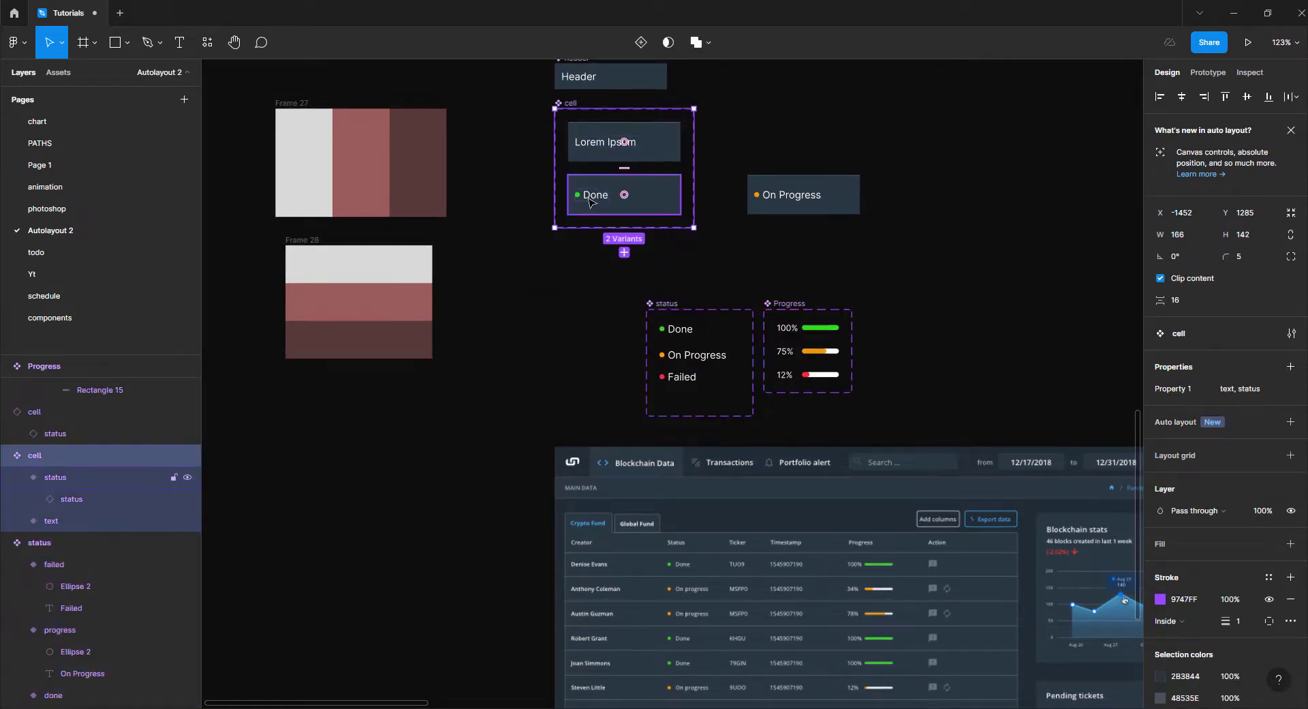
{"action": "left_click", "coordinate": [625, 253]}
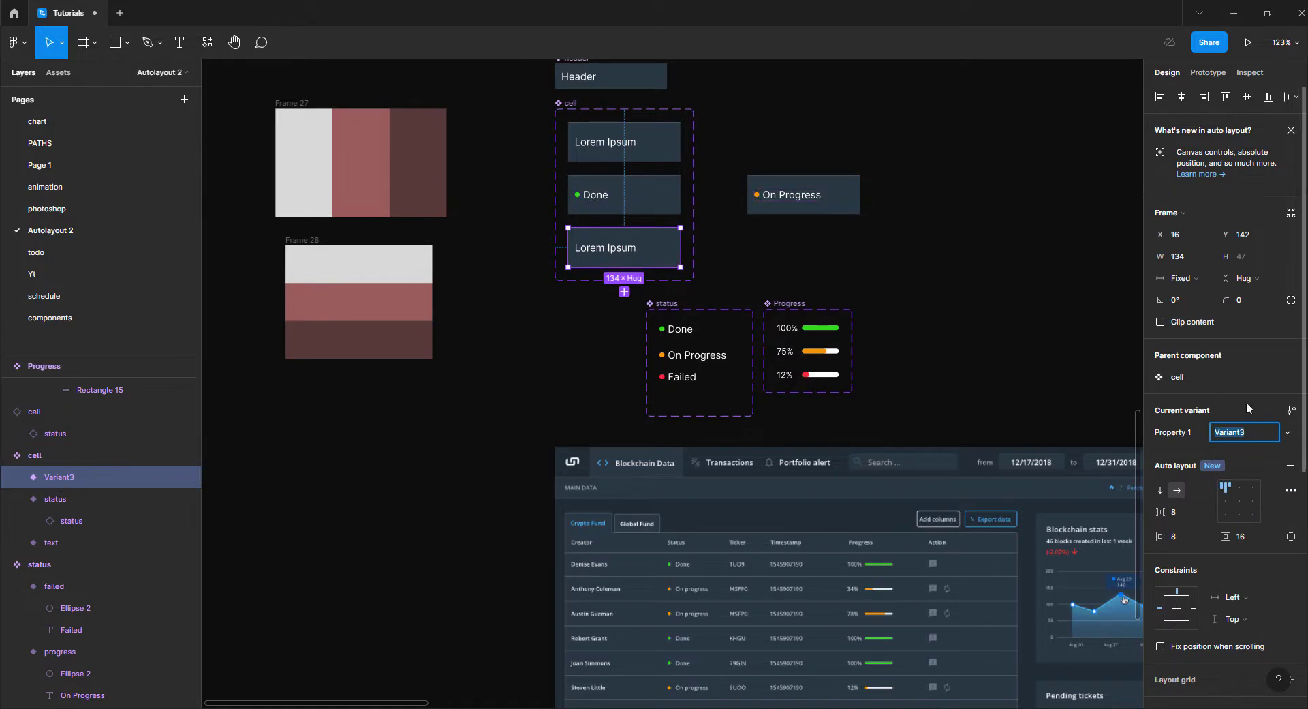
{"action": "type", "text": "progress"}
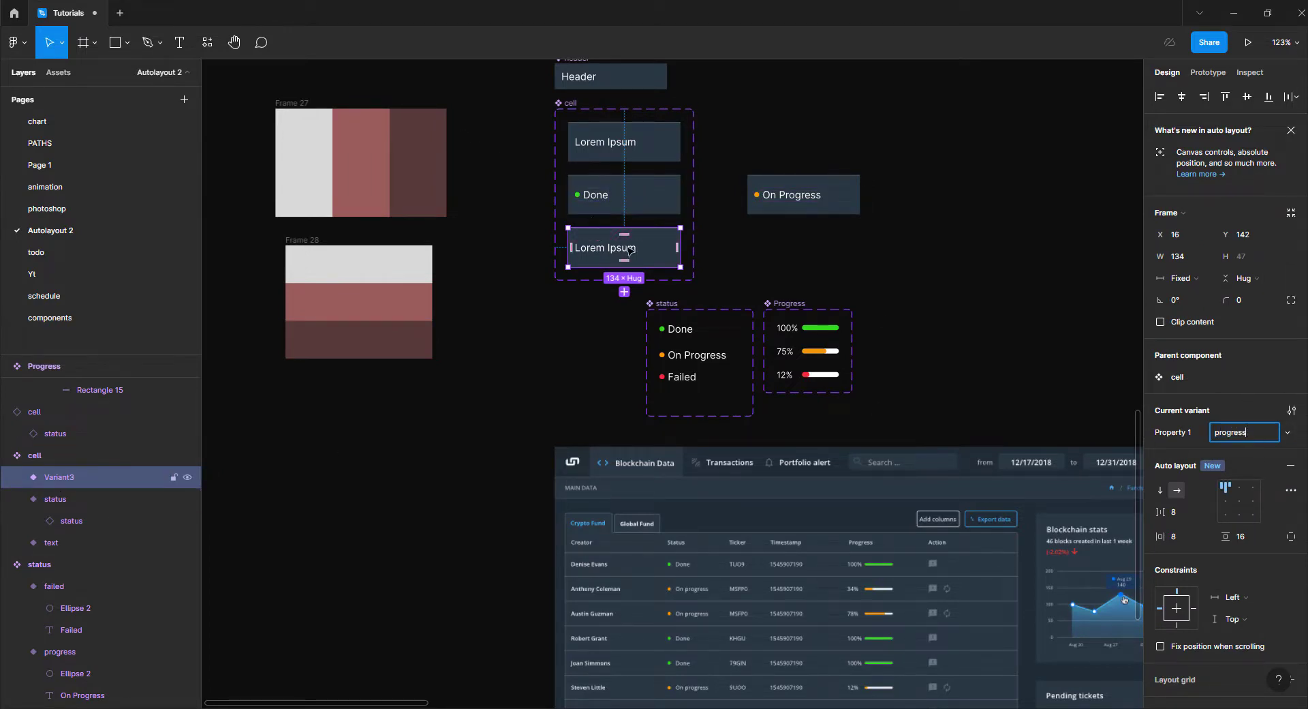
Replace the Lorem Ipsum text in the progress cell variant with a copy of the 100% Progress variant.
{"action": "left_click", "coordinate": [801, 328]}
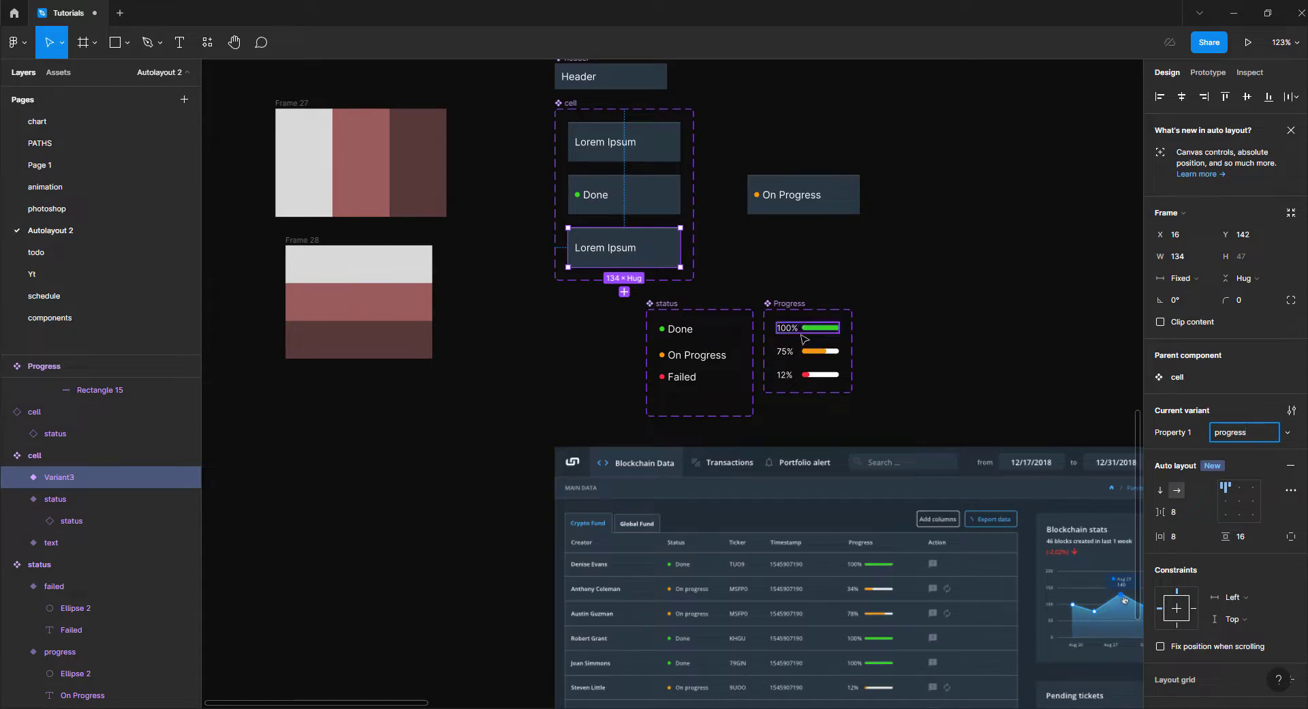
{"action": "left_click", "coordinate": [610, 251]}
{"action": "key", "text": "ctrl+shift+r"}
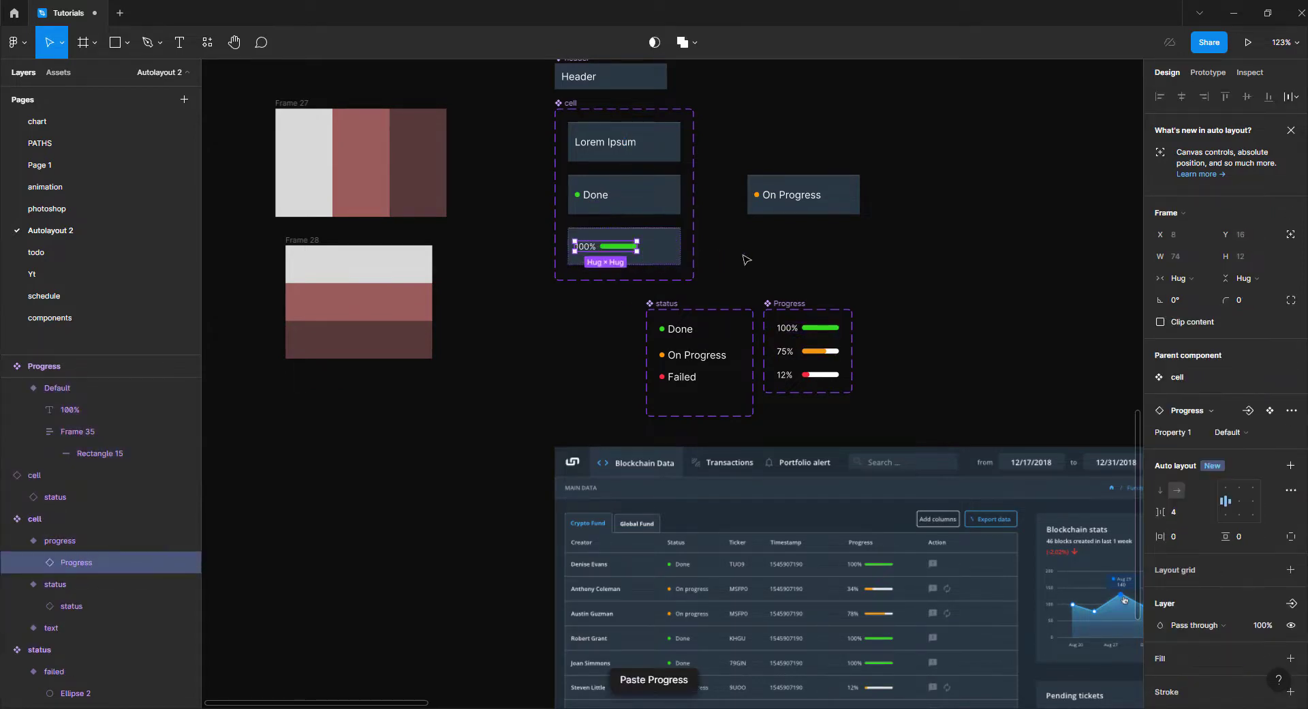
{"action": "left_click", "coordinate": [744, 255]}
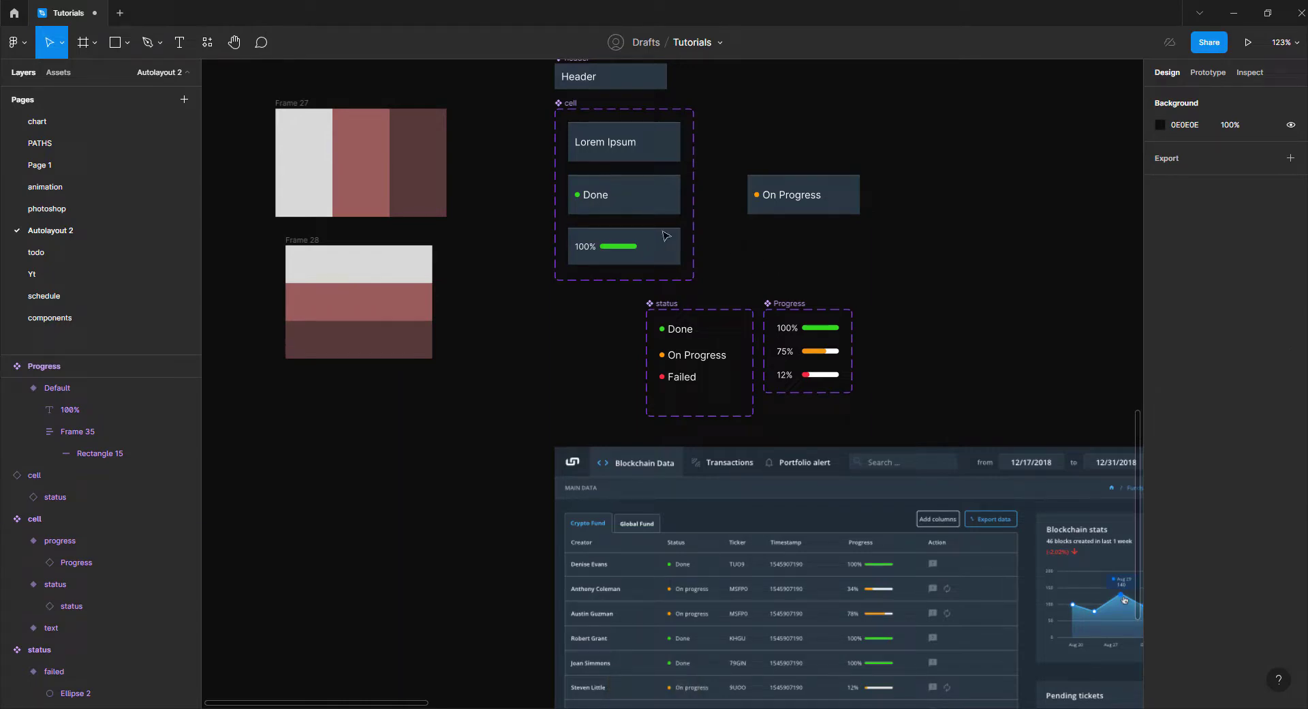
Narrow the progress cell variant to about 99 px wide.
{"action": "scroll", "coordinate": [671, 237], "scroll_direction": "up", "scroll_amount": 5}
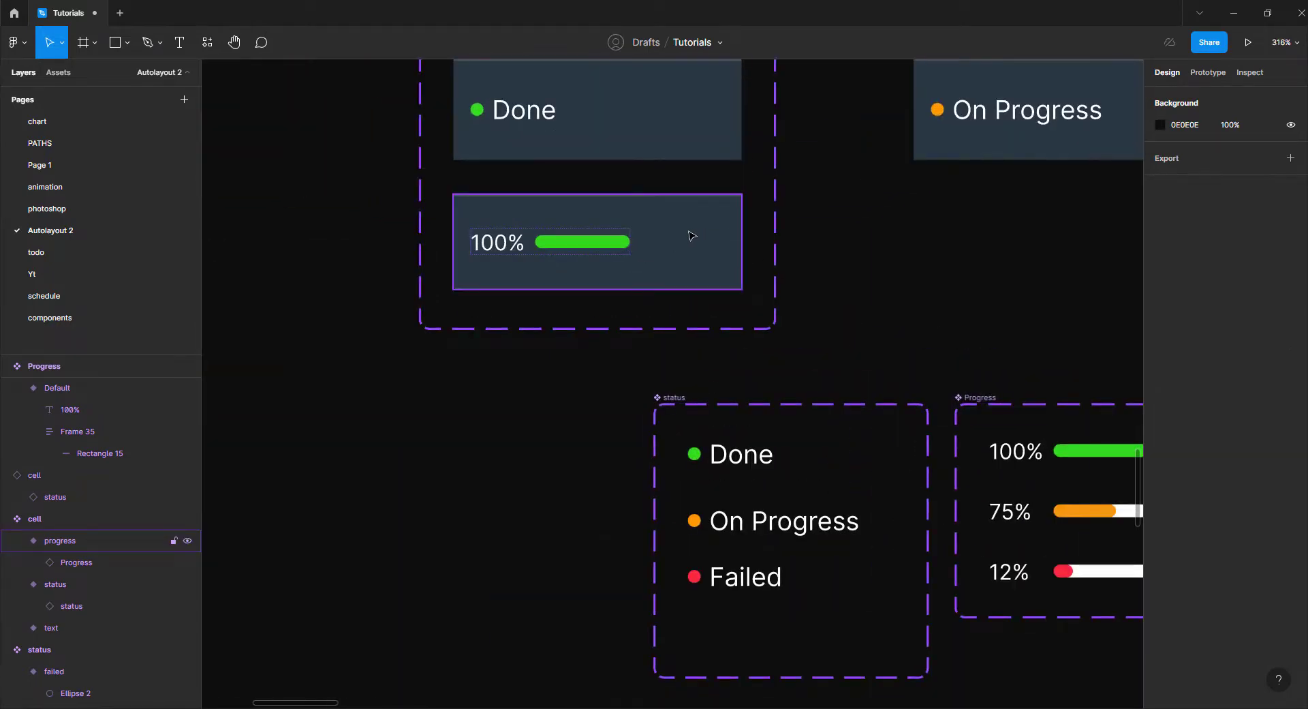
{"action": "scroll", "coordinate": [710, 235], "scroll_direction": "down", "scroll_amount": 4}
{"action": "left_click", "coordinate": [714, 232]}
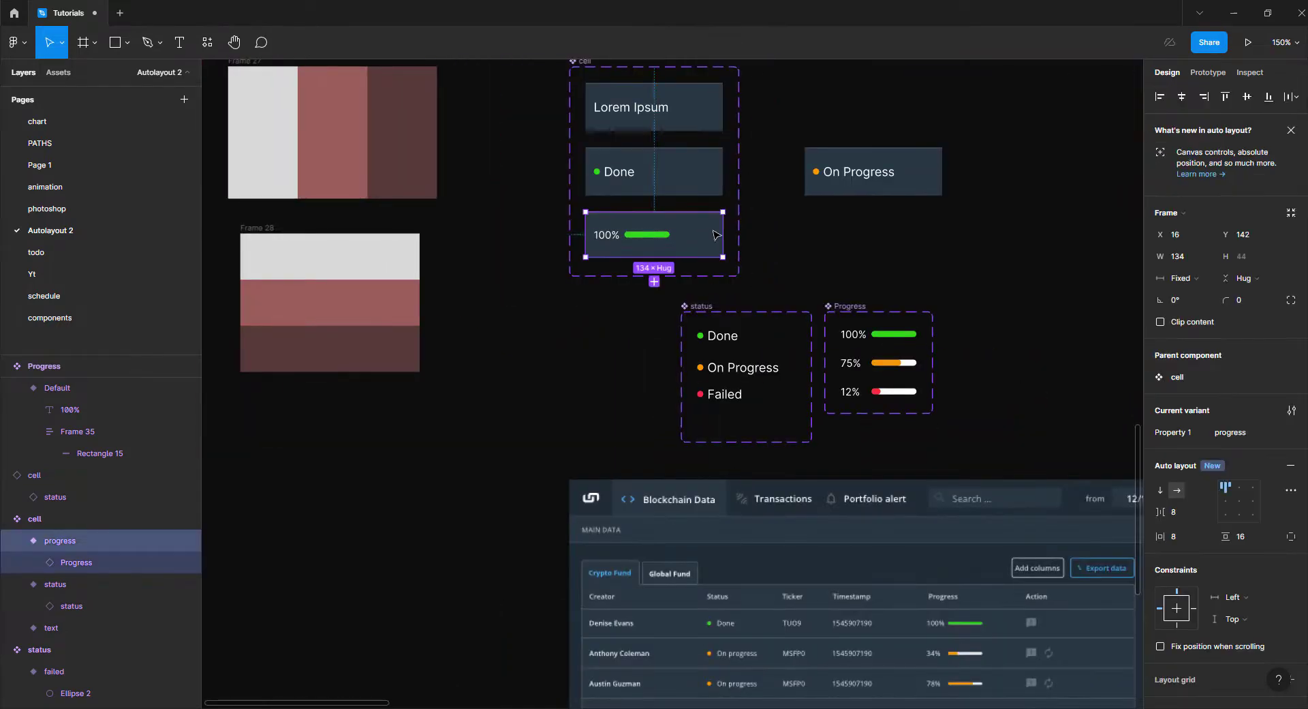
{"action": "left_click_drag", "start_coordinate": [726, 226], "coordinate": [688, 226]}
Switch all seven Lorem Ipsum cells in the table's Progress column to the progress variant.
{"action": "scroll", "coordinate": [713, 227], "scroll_direction": "down", "scroll_amount": 5}
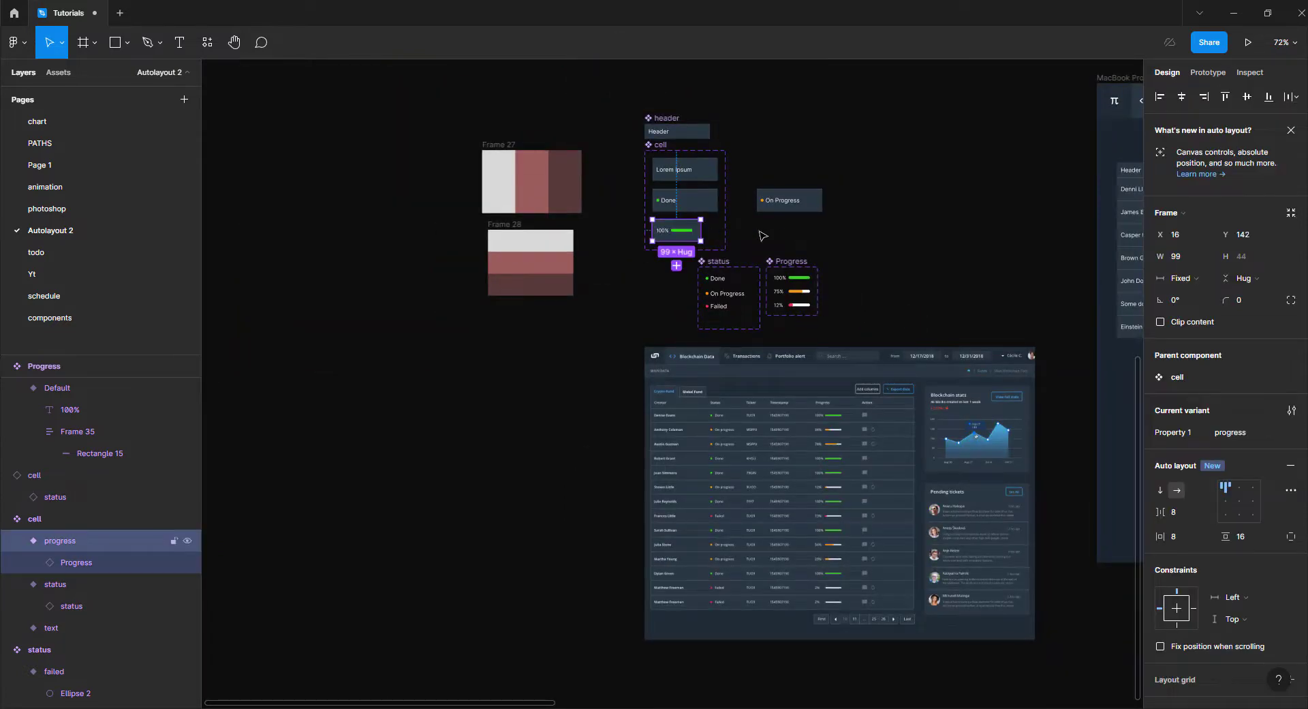
{"action": "scroll", "coordinate": [845, 238], "scroll_direction": "right", "scroll_amount": 10}
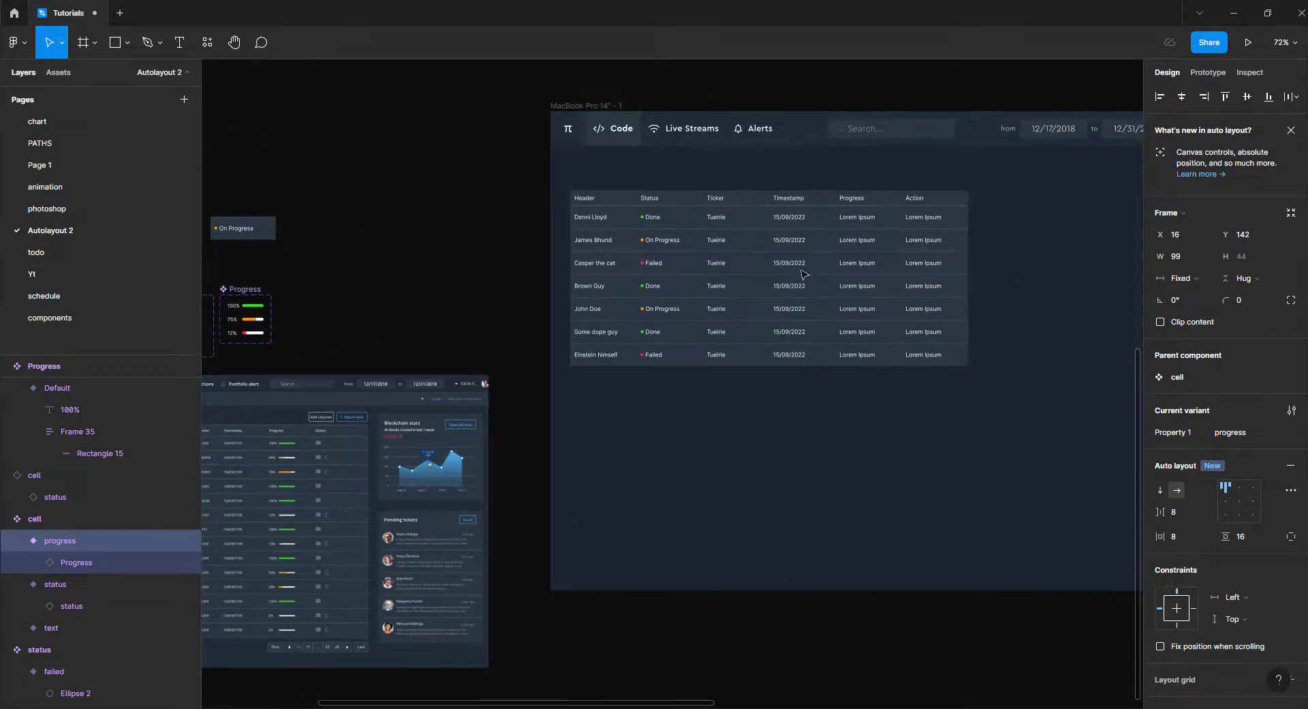
{"action": "double_click", "coordinate": [872, 222]}
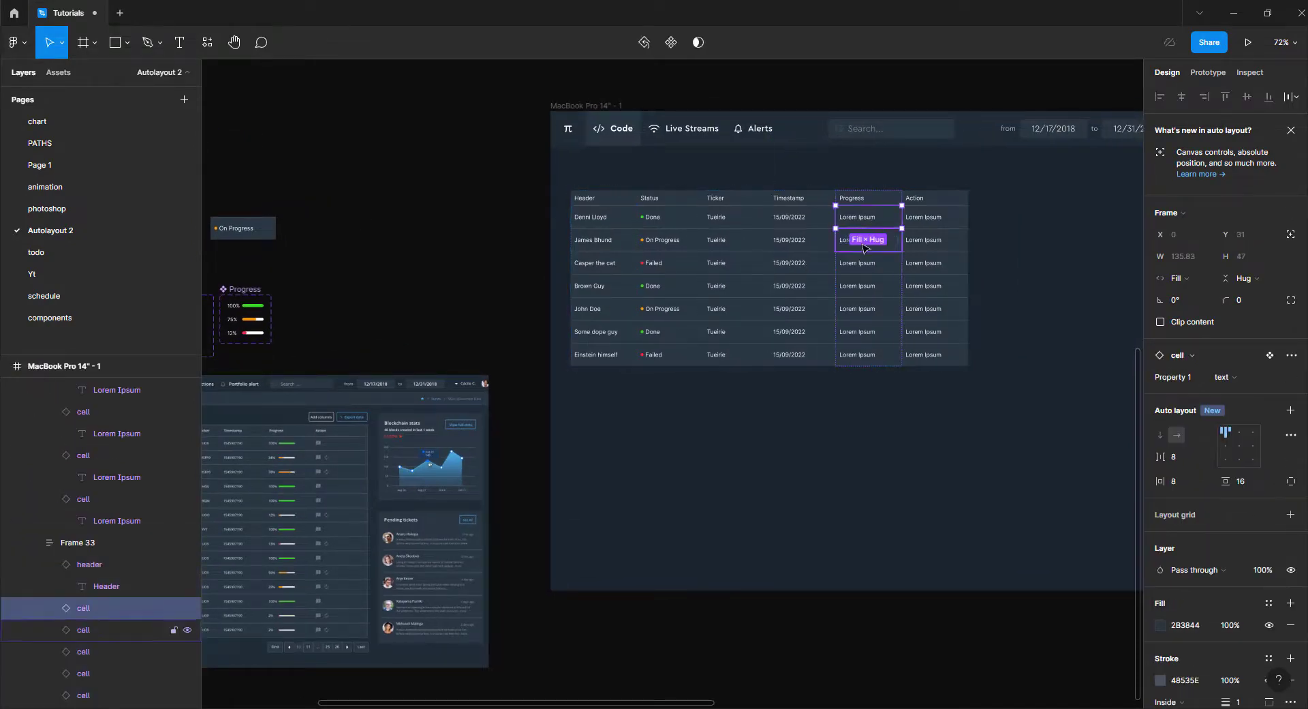
{"action": "left_click", "coordinate": [865, 245], "text": "shift"}
{"action": "left_click", "coordinate": [866, 265], "text": "shift"}
{"action": "left_click", "coordinate": [866, 286], "text": "shift"}
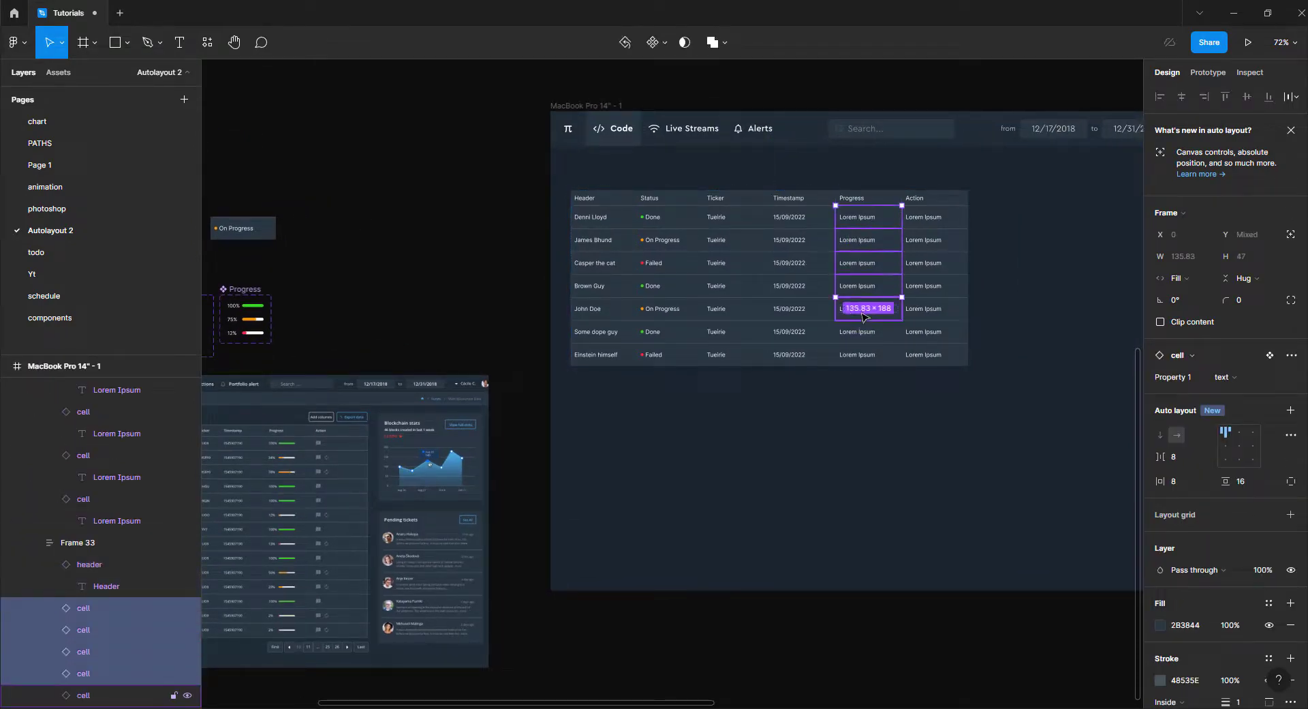
{"action": "left_click", "coordinate": [866, 309], "text": "shift"}
{"action": "left_click", "coordinate": [866, 332], "text": "shift"}
{"action": "left_click", "coordinate": [865, 356], "text": "shift"}
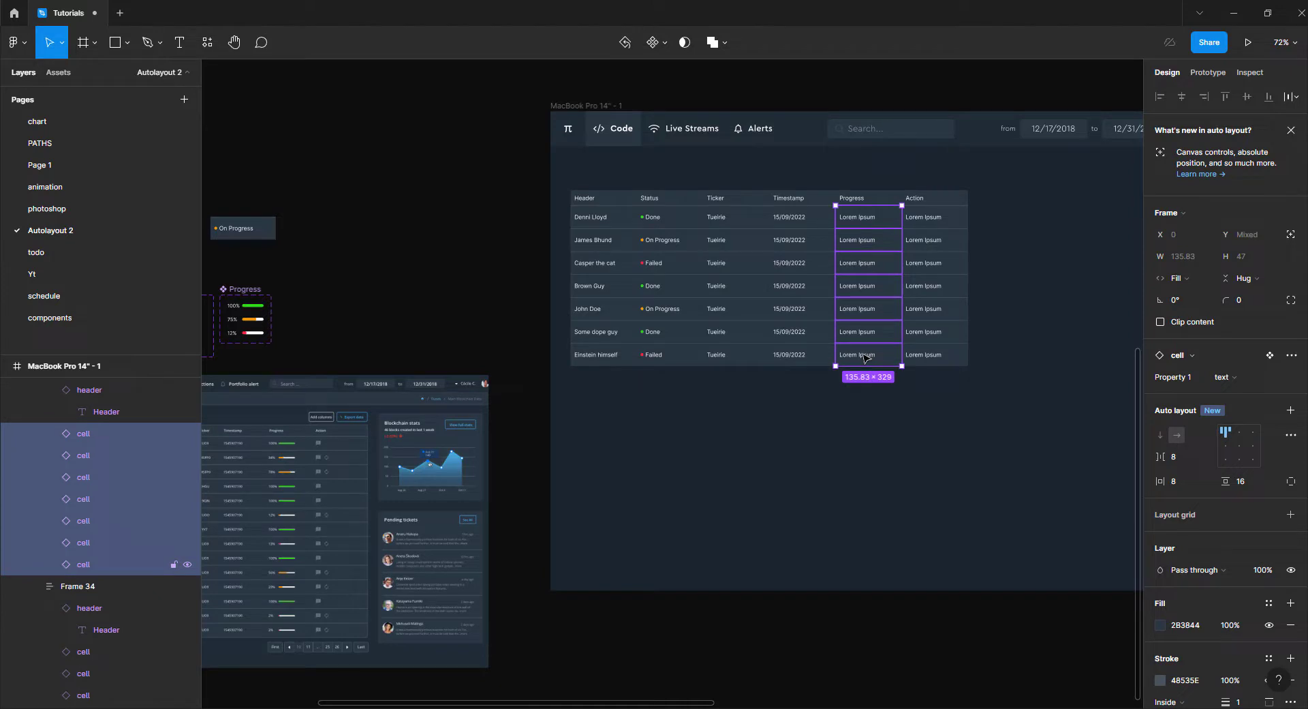
{"action": "left_click", "coordinate": [1230, 377]}
{"action": "left_click", "coordinate": [1236, 414]}
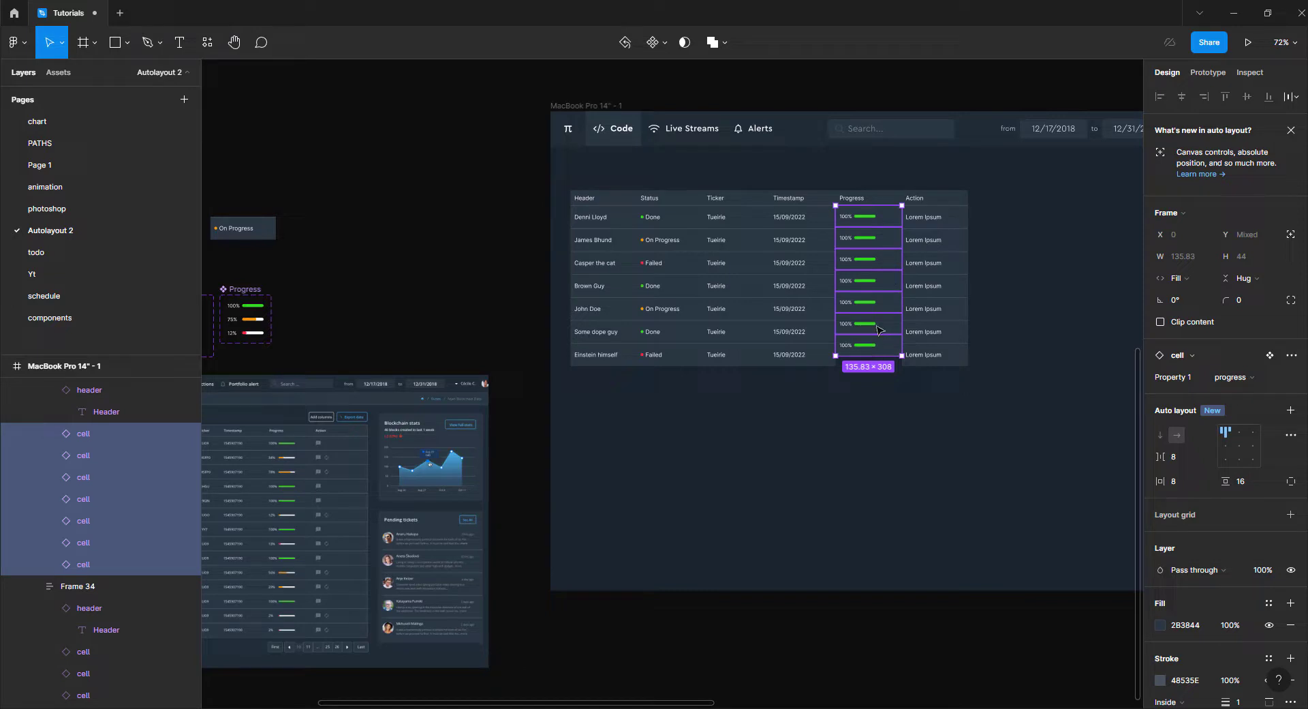
Set the vertical resizing of the seven Progress cells and of their column frame to Fill container.
{"action": "left_click", "coordinate": [1238, 277]}
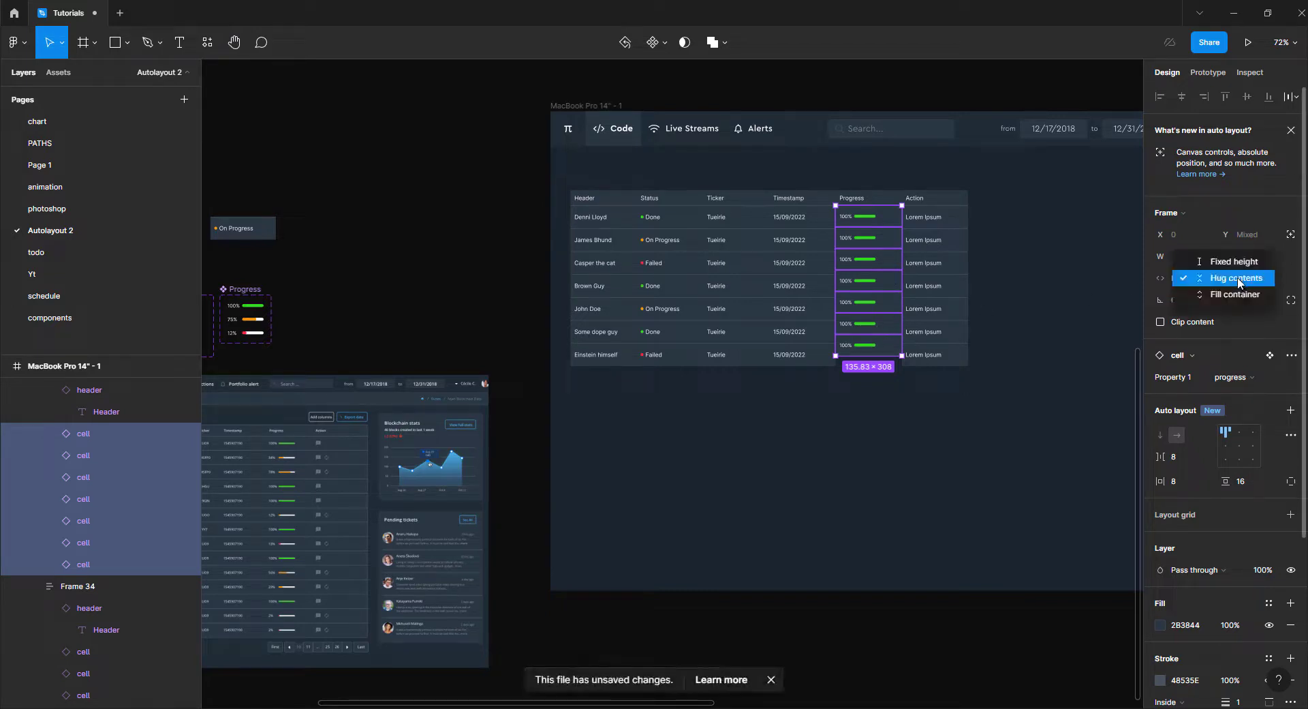
{"action": "left_click", "coordinate": [1237, 295]}
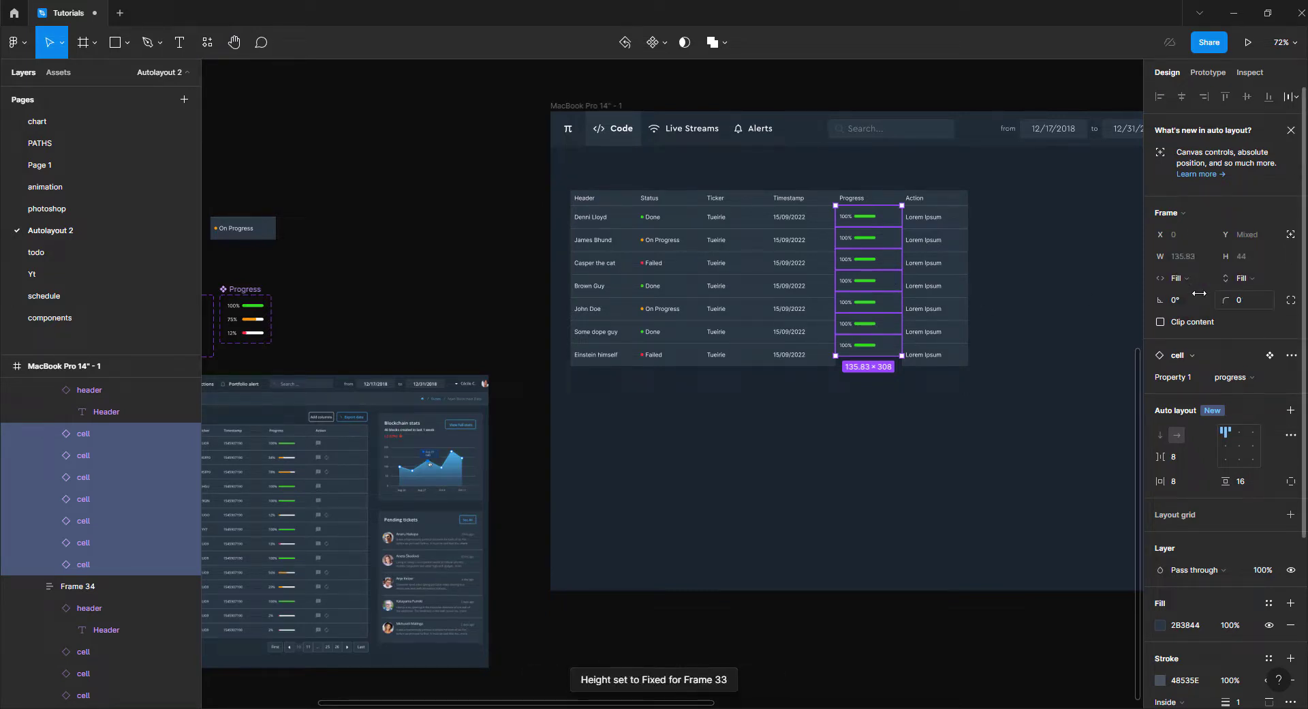
{"action": "left_click", "coordinate": [940, 268]}
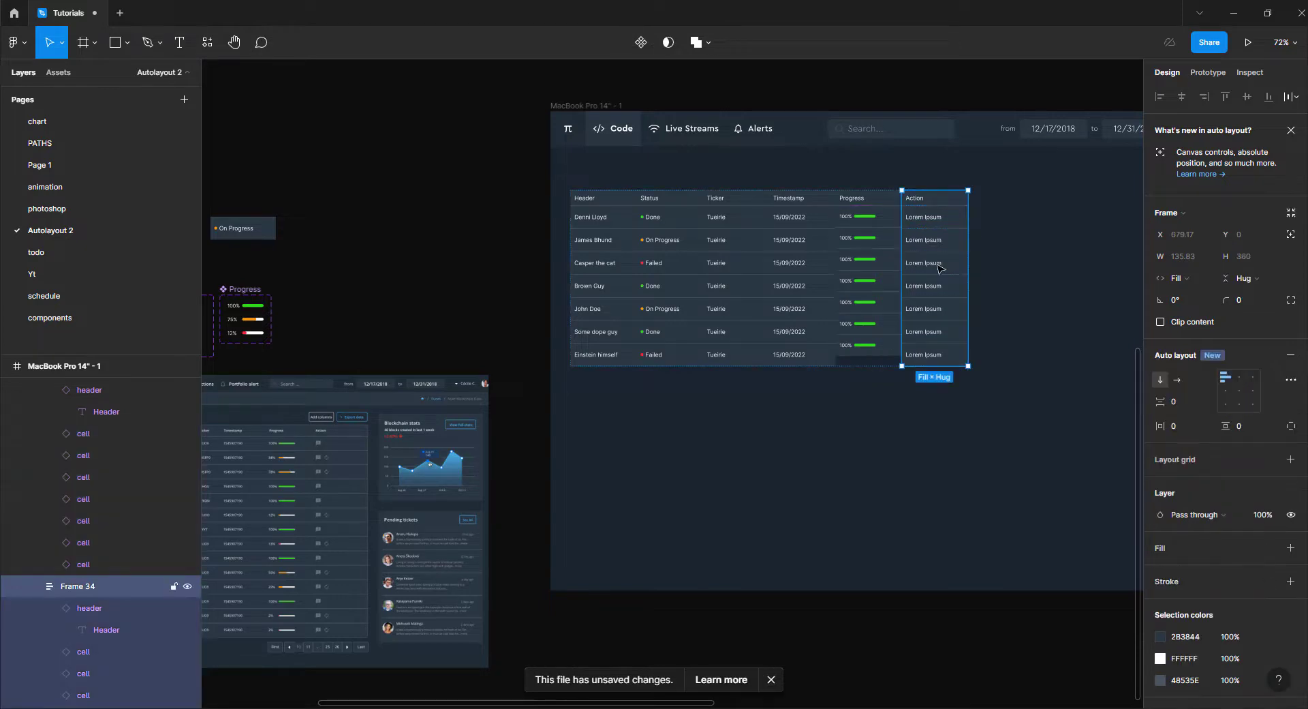
{"action": "left_click", "coordinate": [877, 272]}
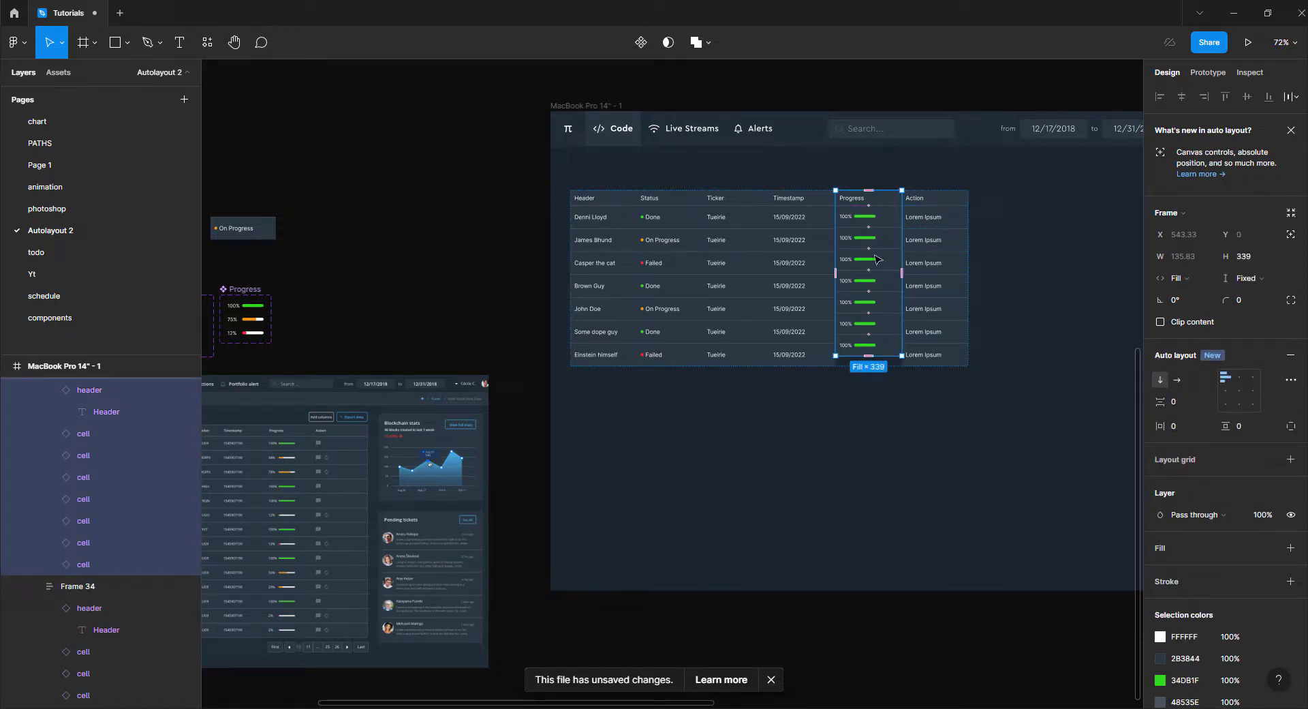
{"action": "left_click", "coordinate": [1247, 276]}
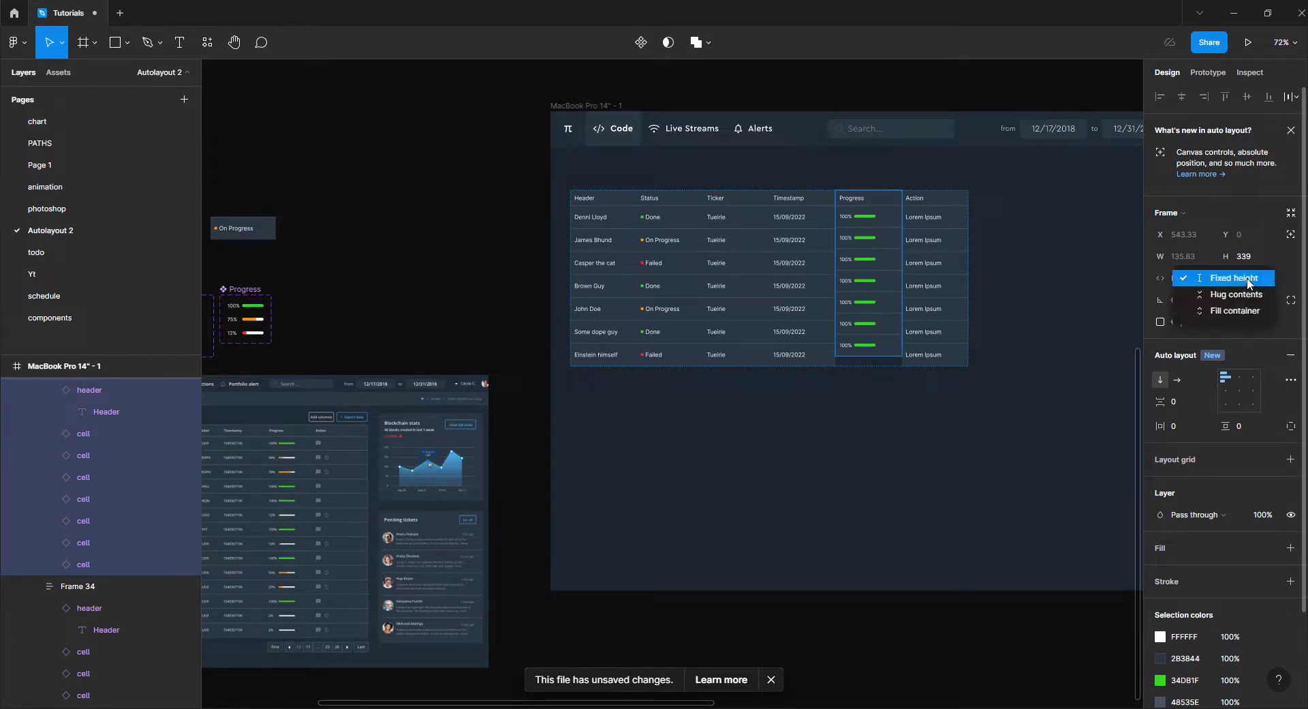
{"action": "left_click", "coordinate": [1237, 310]}
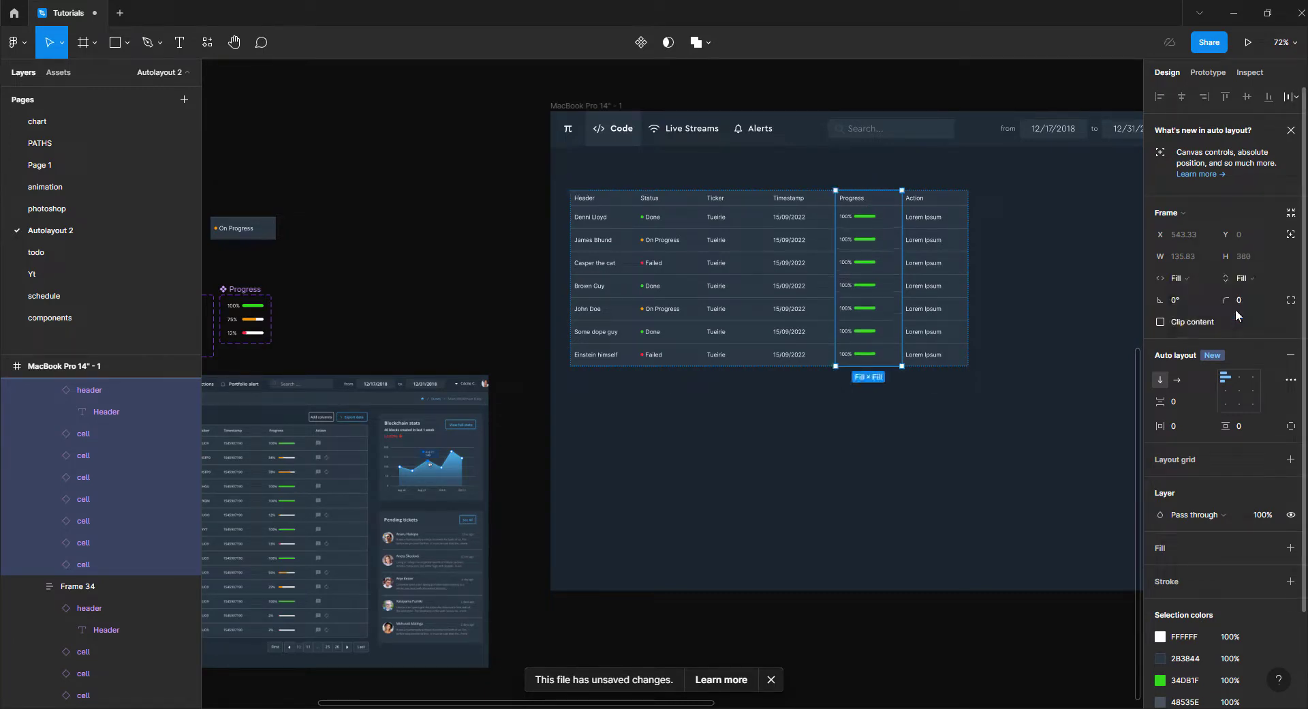
{"action": "left_click", "coordinate": [1048, 313]}
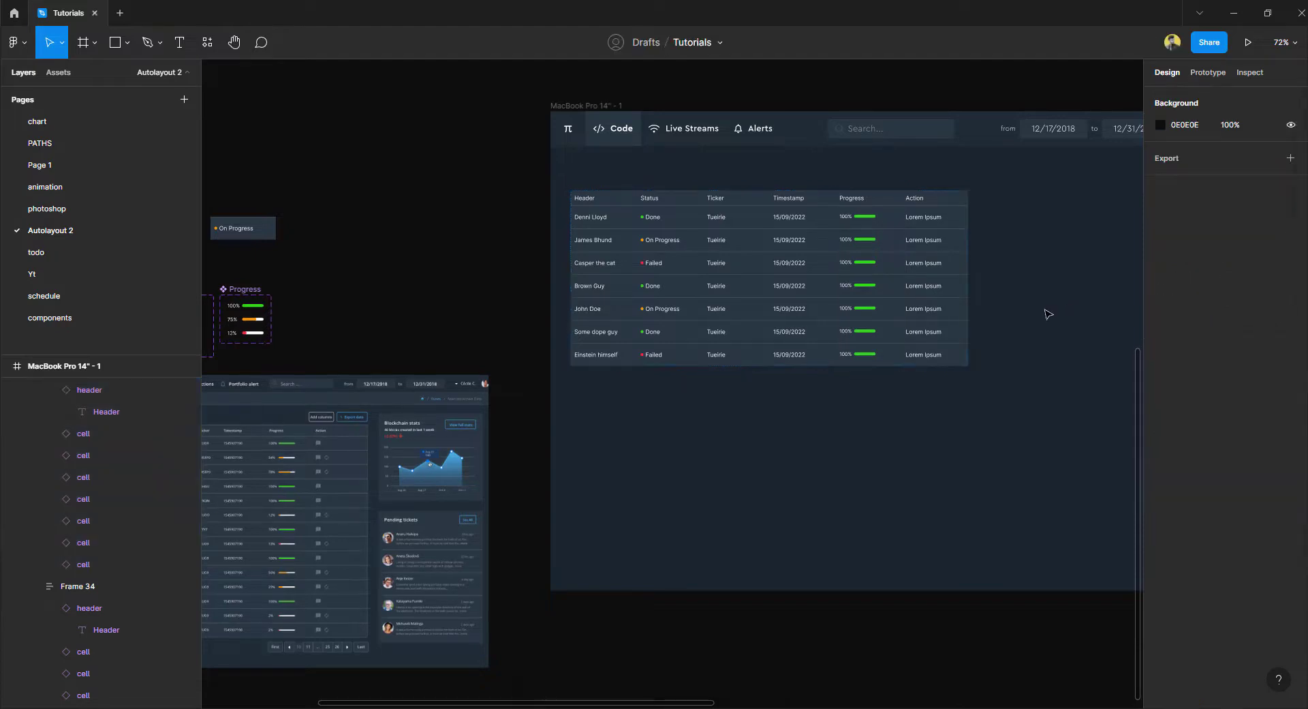
Change the Progress instance in the second table row to Variant3 and the one in the fourth row to Variant2.
{"action": "left_click", "coordinate": [869, 233]}
{"action": "double_click", "coordinate": [869, 235]}
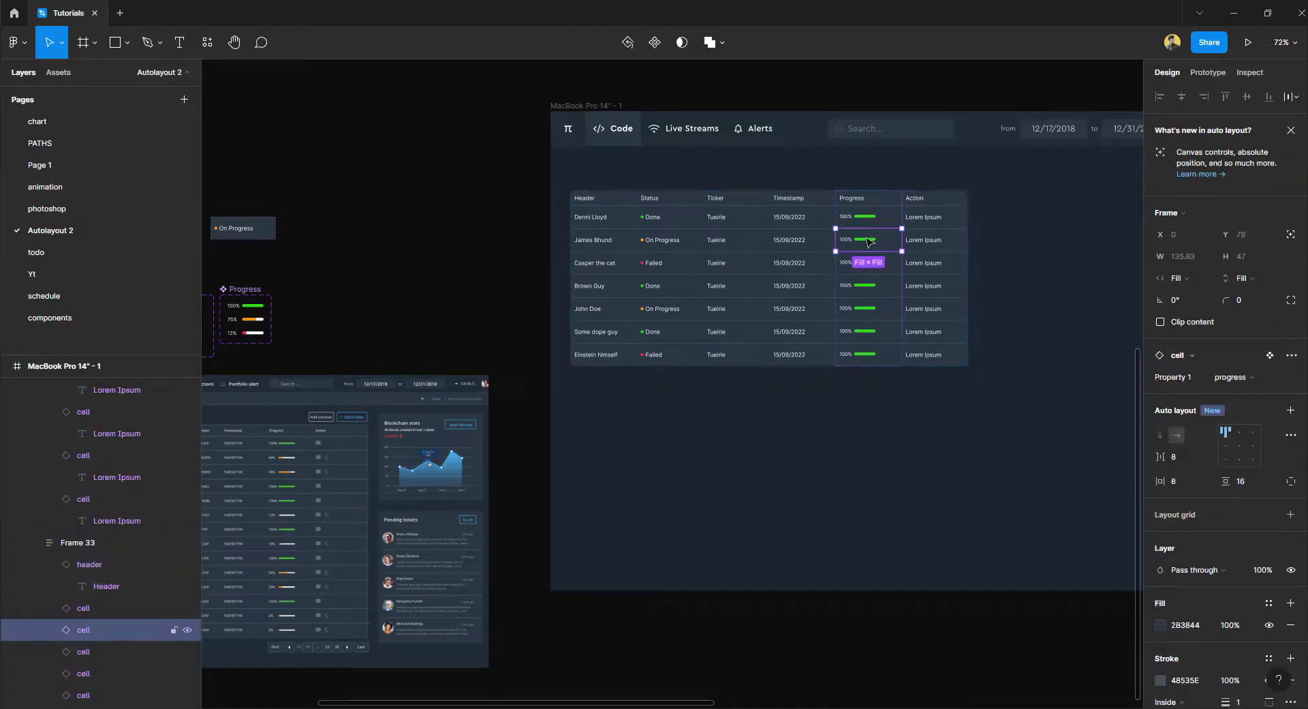
{"action": "double_click", "coordinate": [866, 238]}
{"action": "left_click", "coordinate": [1228, 355]}
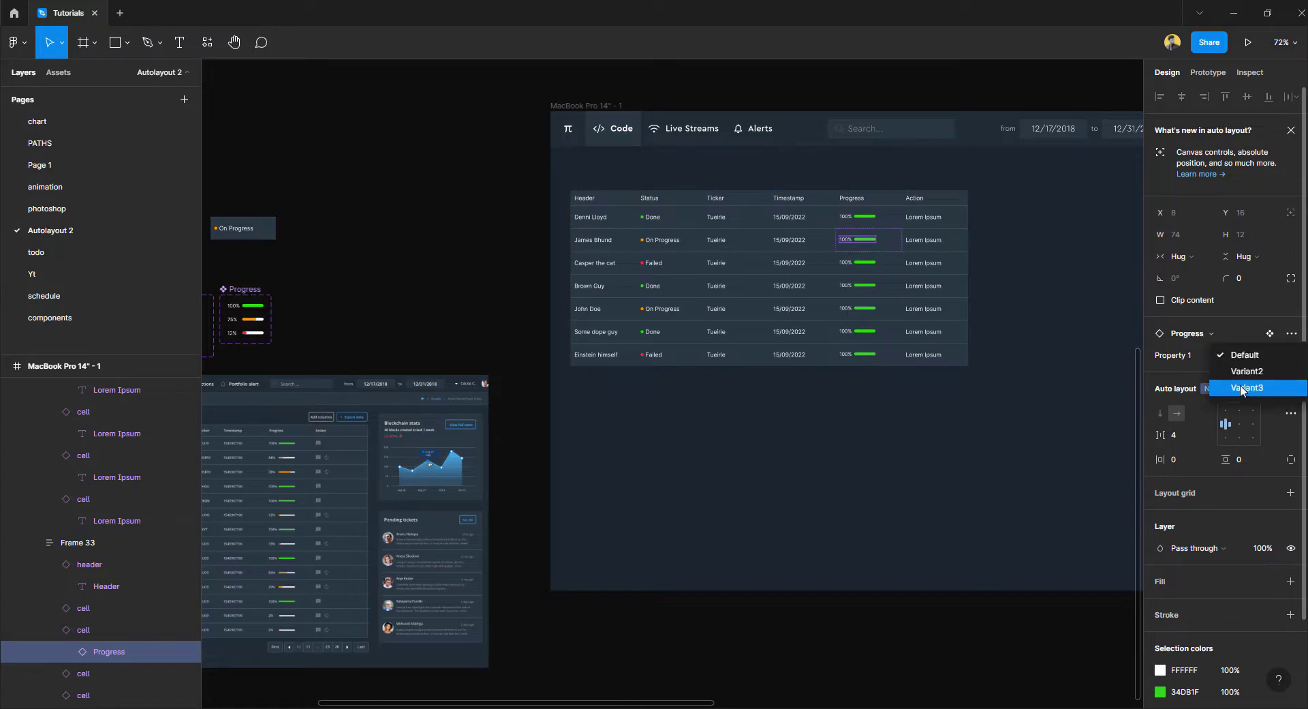
{"action": "left_click", "coordinate": [1232, 385]}
{"action": "left_click", "coordinate": [870, 294]}
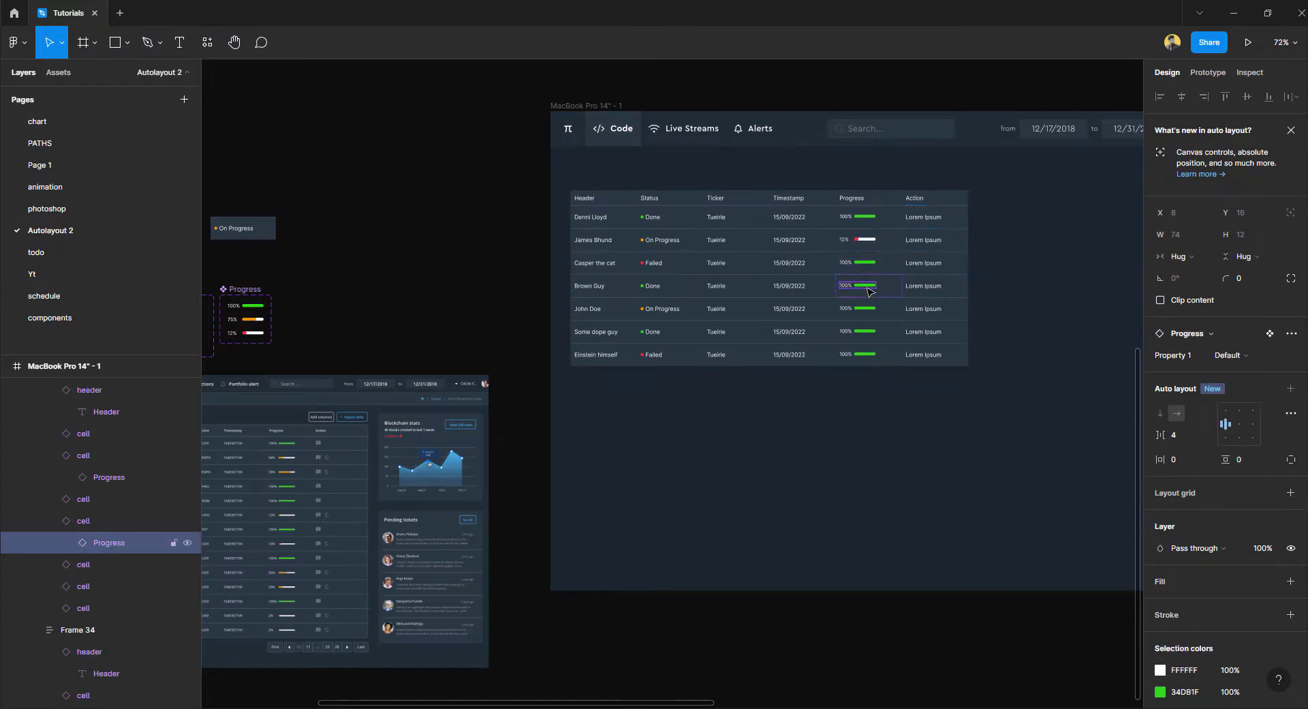
{"action": "left_click", "coordinate": [1229, 355]}
{"action": "left_click", "coordinate": [1232, 371]}
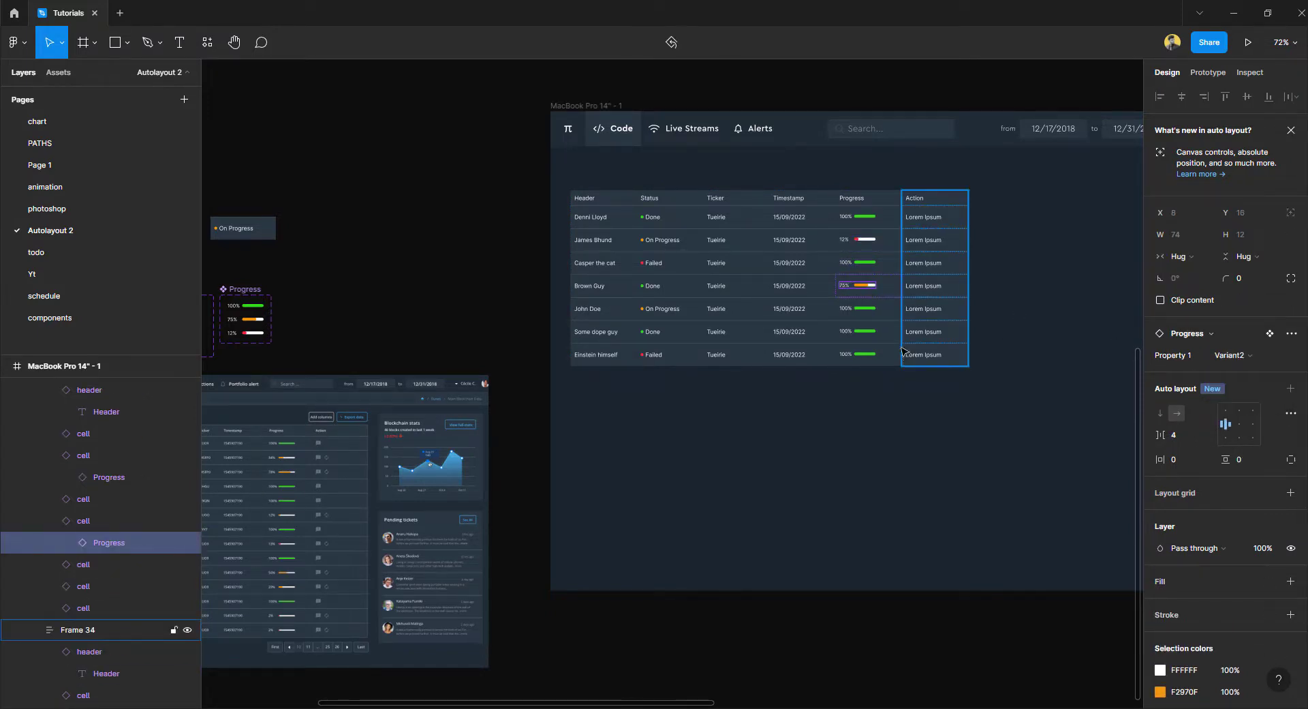
Change the Progress instance in the sixth table row to Variant3.
{"action": "left_click", "coordinate": [856, 340]}
{"action": "left_click", "coordinate": [857, 337]}
{"action": "left_click", "coordinate": [856, 334]}
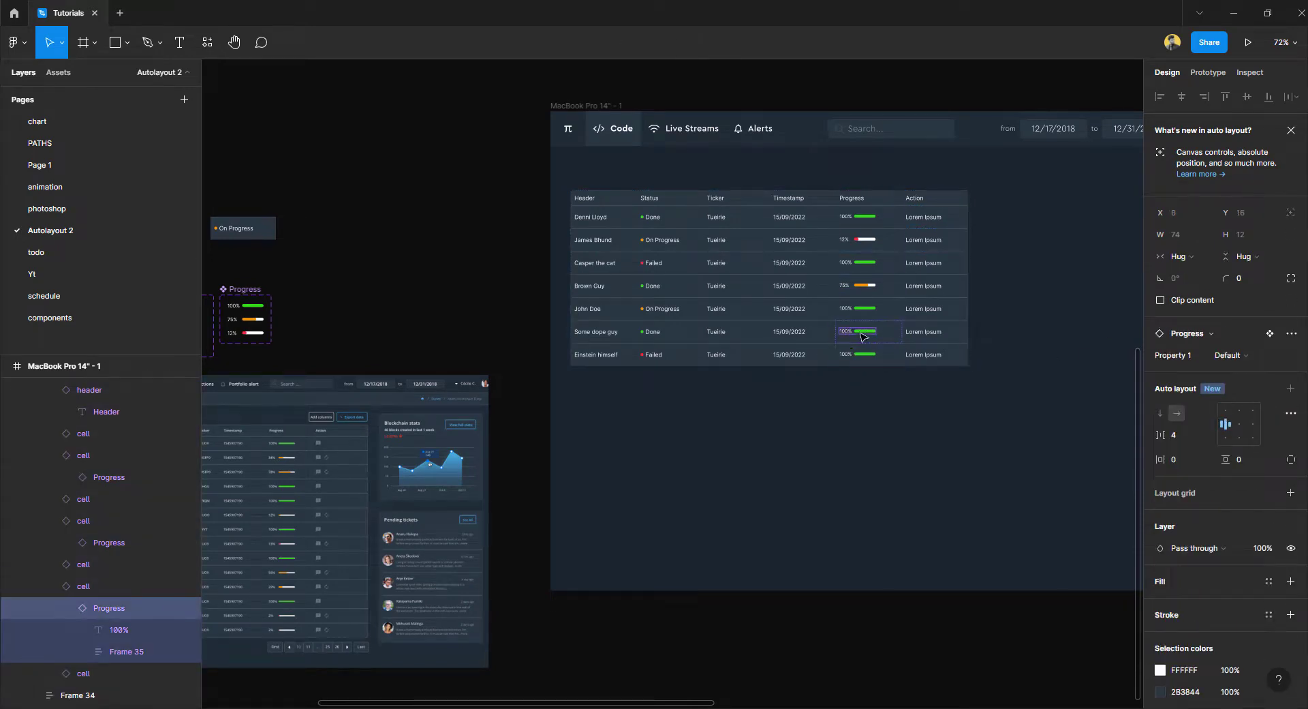
{"action": "left_click", "coordinate": [1228, 355]}
{"action": "left_click", "coordinate": [1248, 376]}
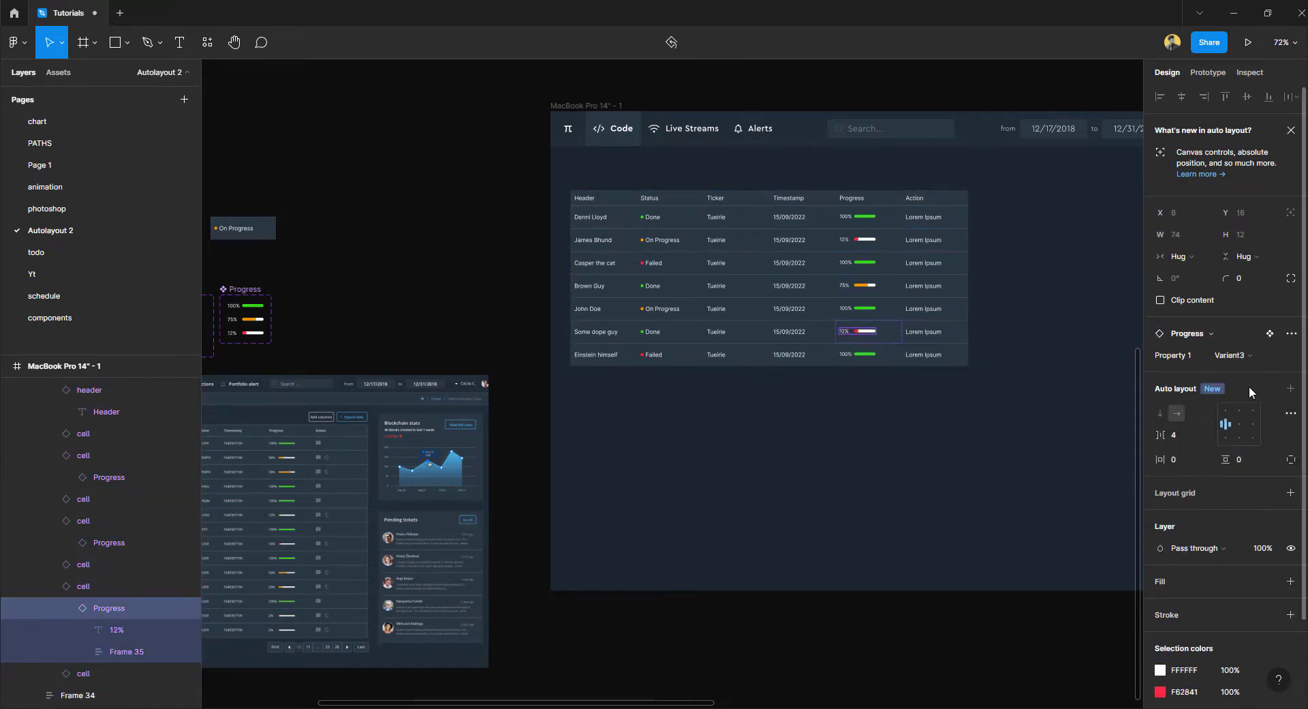
{"action": "key", "text": "Escape"}
Move the message and refresh icons to the free space just below the cell component set.
{"action": "scroll", "coordinate": [950, 405], "scroll_direction": "left", "scroll_amount": 3}
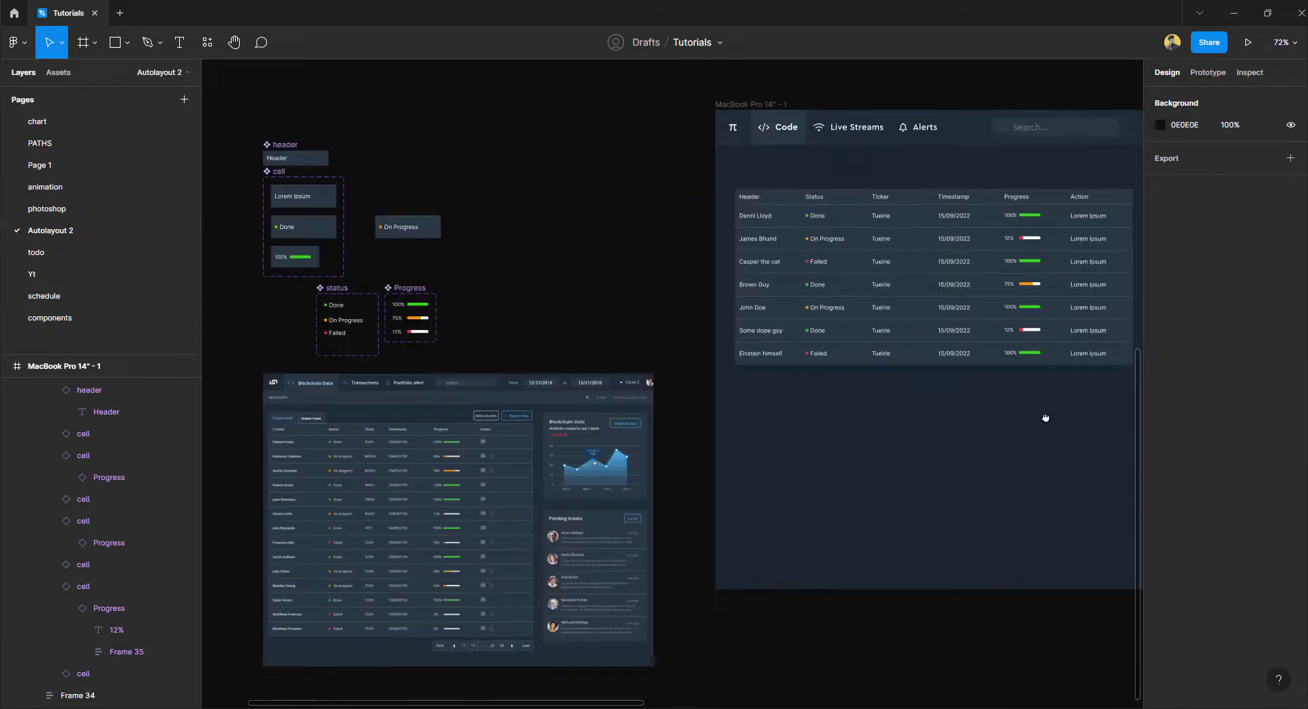
{"action": "scroll", "coordinate": [491, 276], "scroll_direction": "left", "scroll_amount": 15}
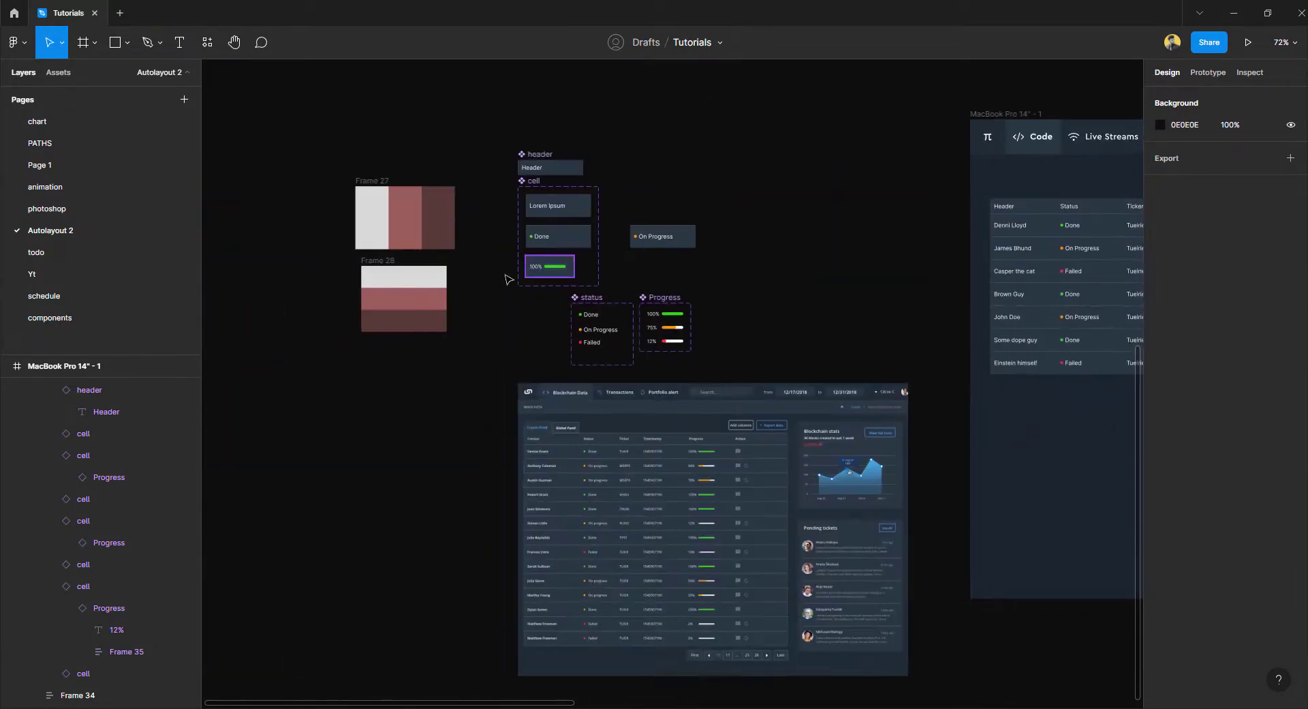
{"action": "scroll", "coordinate": [596, 307], "scroll_direction": "up", "scroll_amount": 5}
{"action": "scroll", "coordinate": [477, 443], "scroll_direction": "left", "scroll_amount": 6}
{"action": "scroll", "coordinate": [477, 443], "scroll_direction": "up", "scroll_amount": 1}
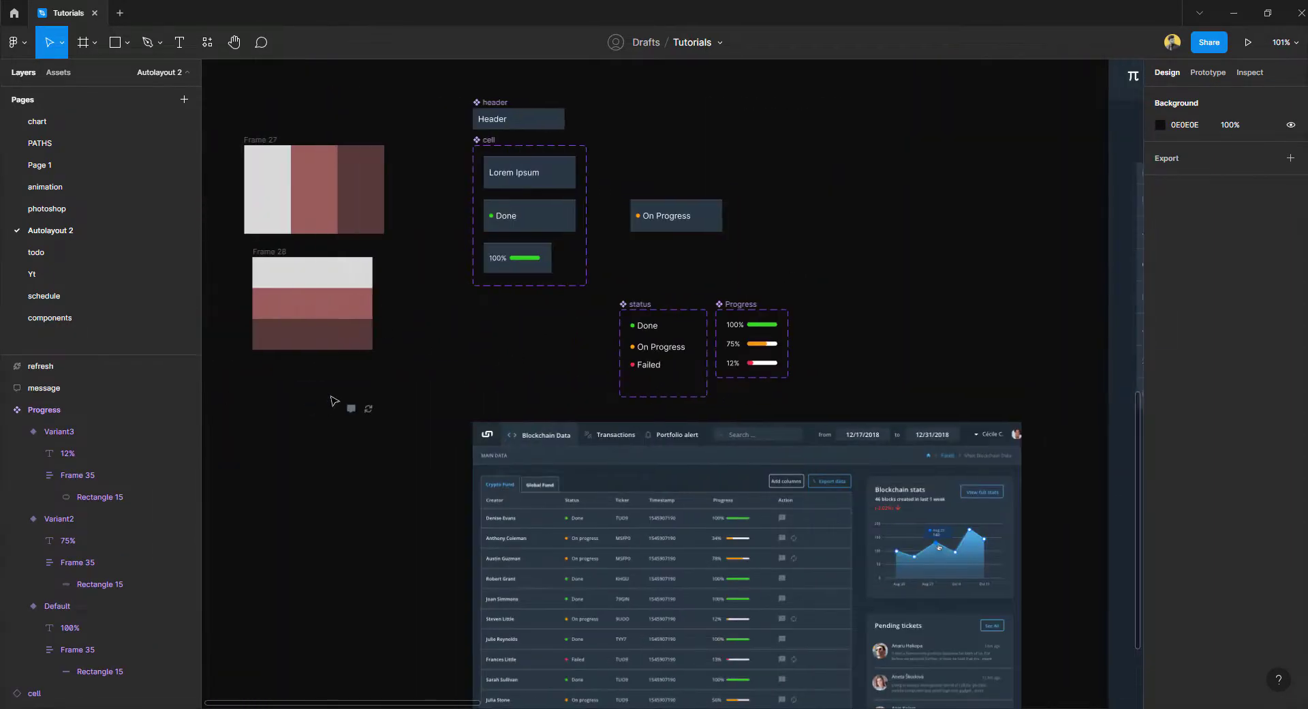
{"action": "left_click_drag", "start_coordinate": [333, 399], "coordinate": [493, 349]}
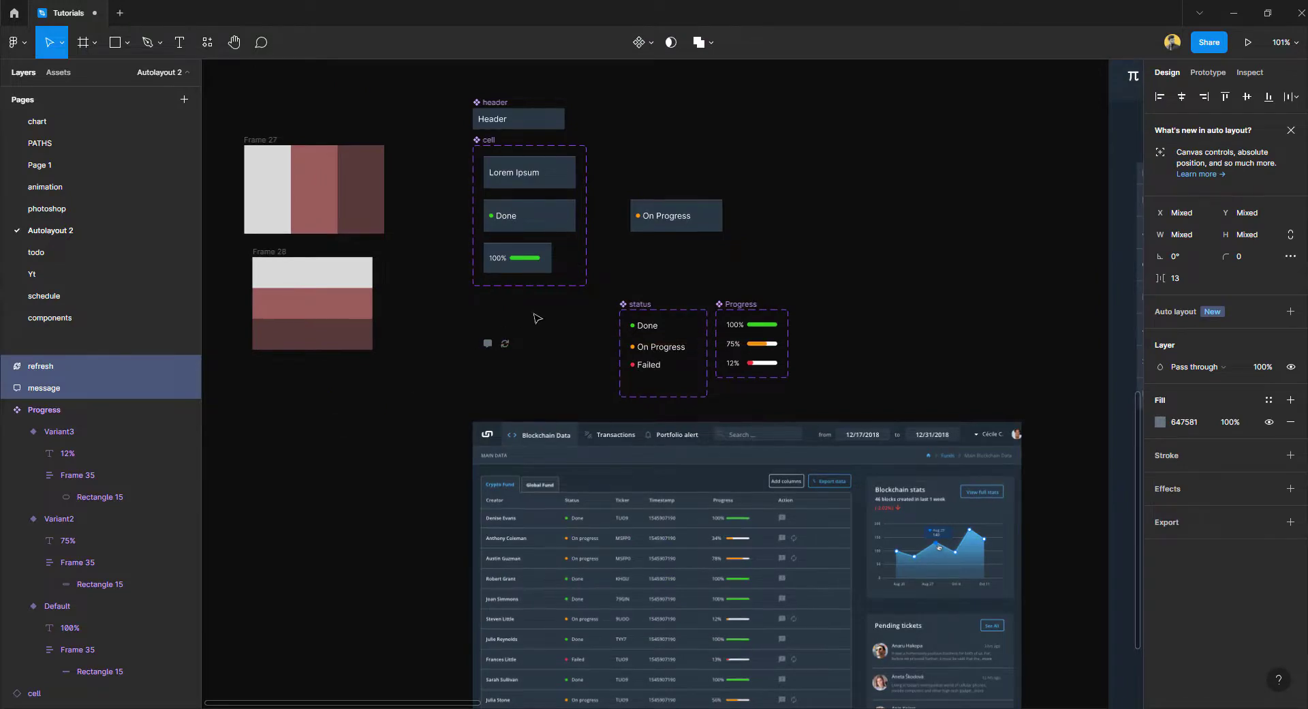
{"action": "left_click", "coordinate": [534, 321]}
Add a fourth variant to the cell component set and shift the message and refresh icons down, clear of the set.
{"action": "scroll", "coordinate": [499, 276], "scroll_direction": "up", "scroll_amount": 2}
{"action": "left_click", "coordinate": [485, 120]}
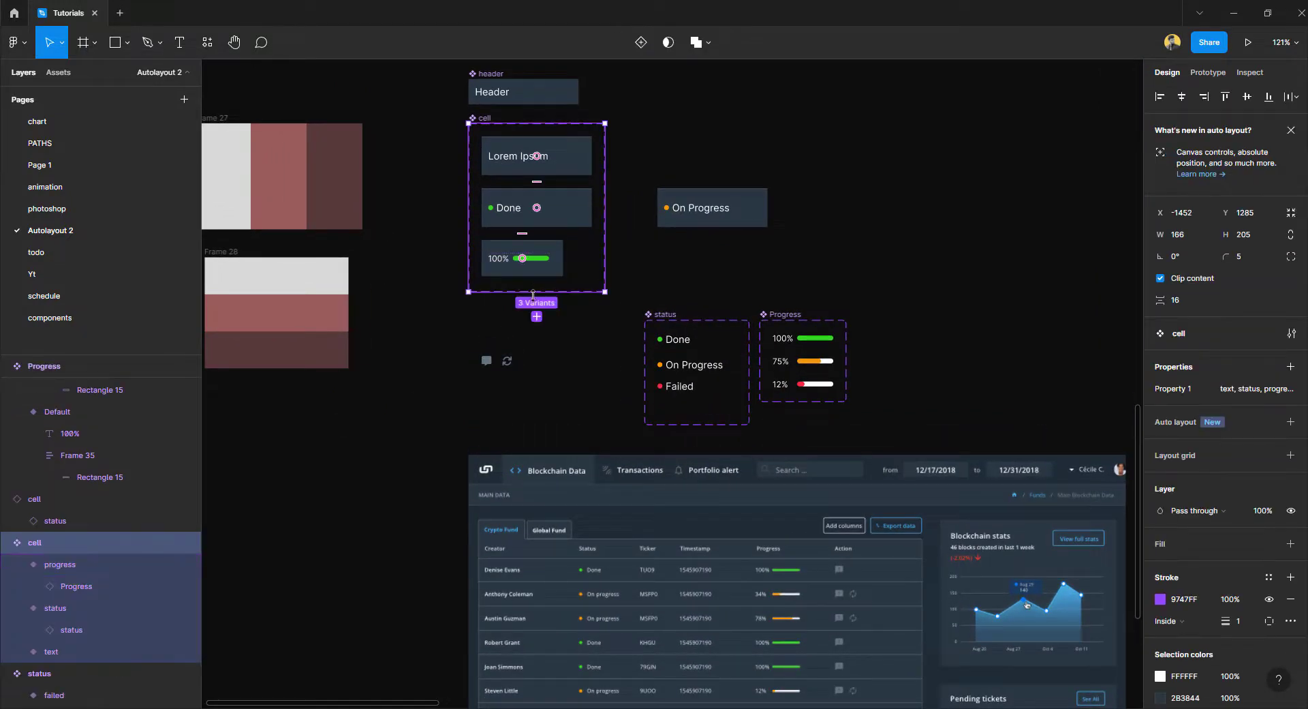
{"action": "left_click", "coordinate": [537, 319]}
{"action": "left_click", "coordinate": [525, 346]}
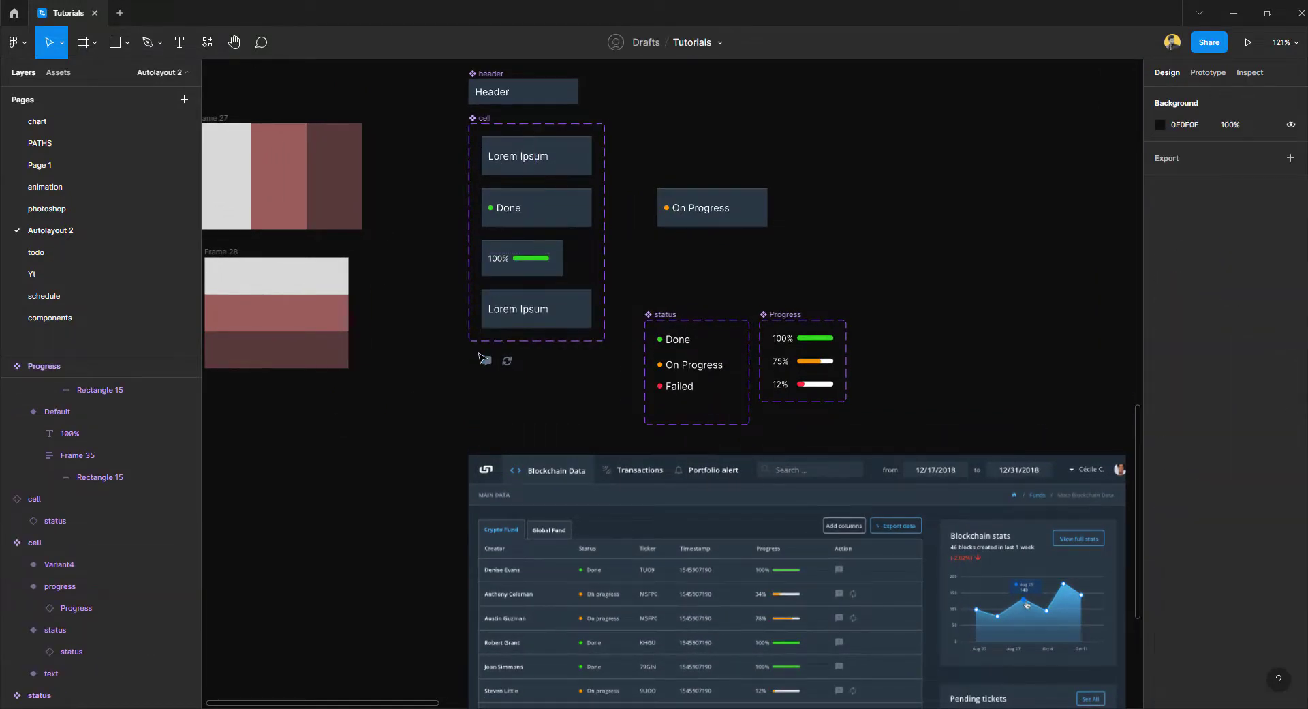
{"action": "left_click_drag", "start_coordinate": [481, 353], "coordinate": [495, 386]}
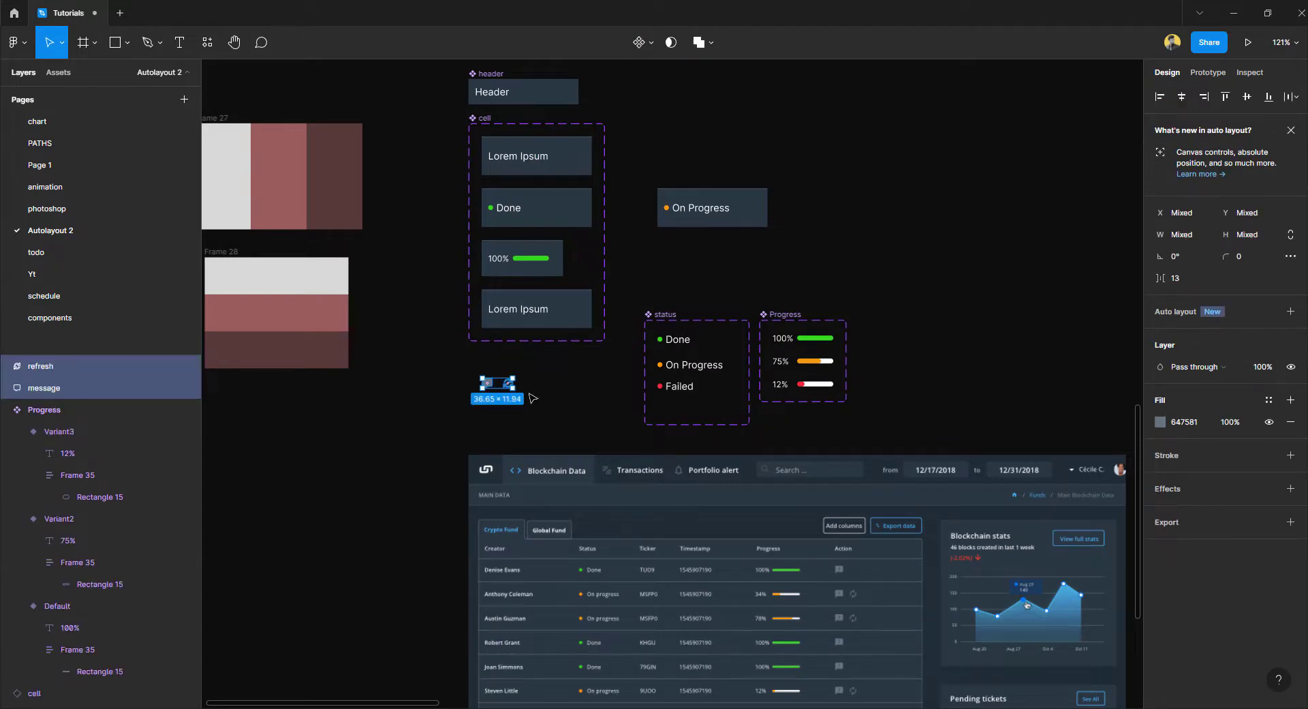
{"action": "left_click", "coordinate": [534, 398]}
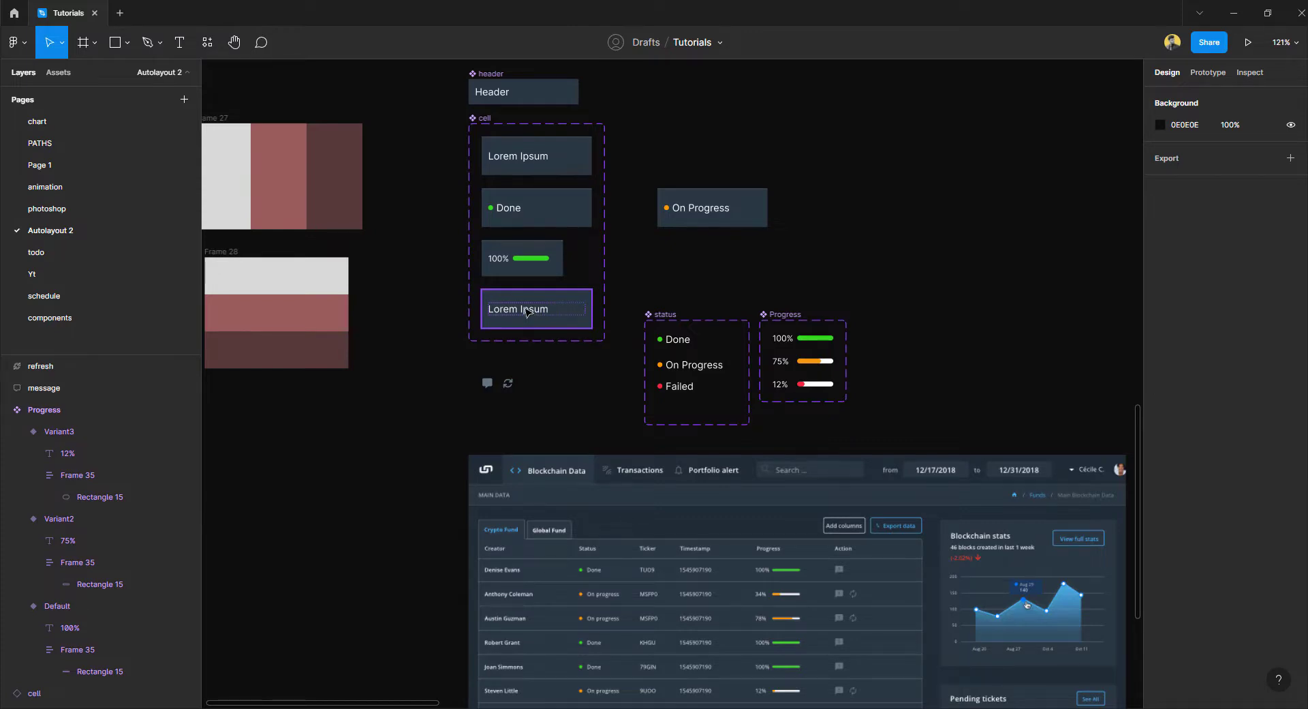
Replace the Lorem Ipsum text in the fourth cell variant with copies of the message and refresh icons.
{"action": "left_click_drag", "start_coordinate": [476, 372], "coordinate": [550, 415]}
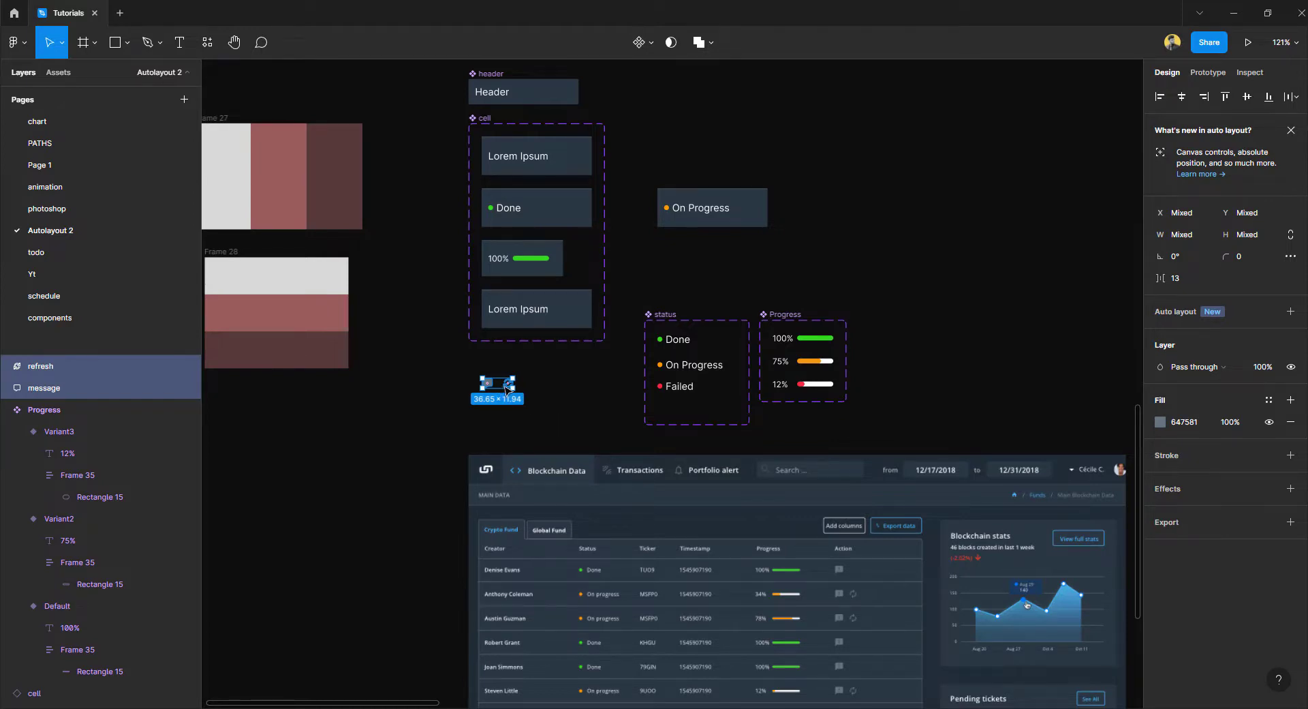
{"action": "double_click", "coordinate": [523, 312]}
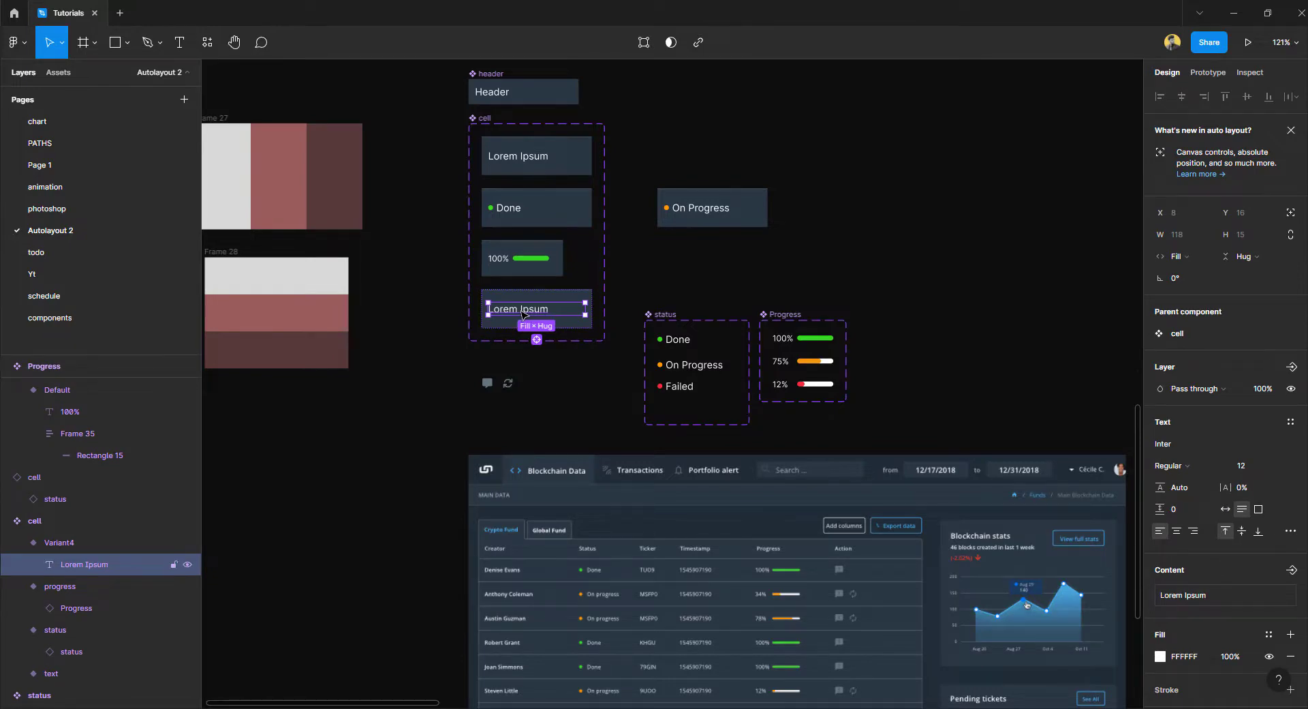
{"action": "scroll", "coordinate": [524, 314], "scroll_direction": "up", "scroll_amount": 5}
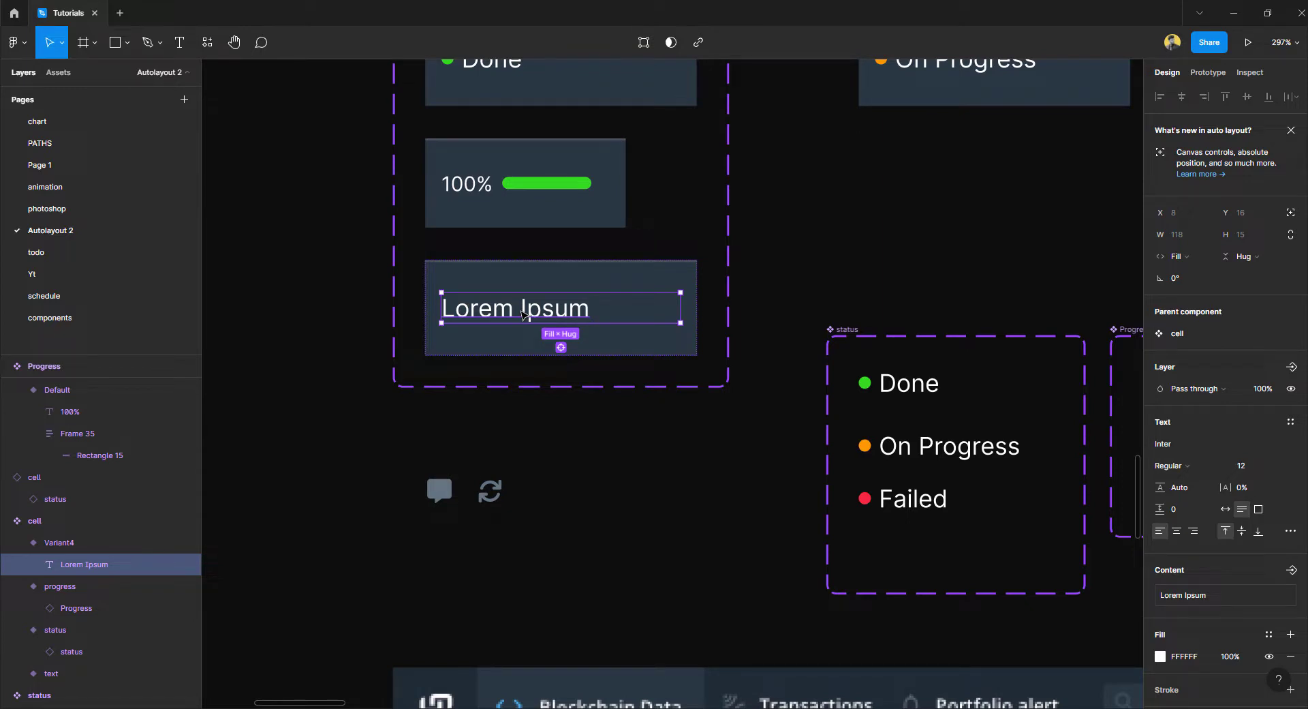
{"action": "key", "text": "ctrl+shift+r"}
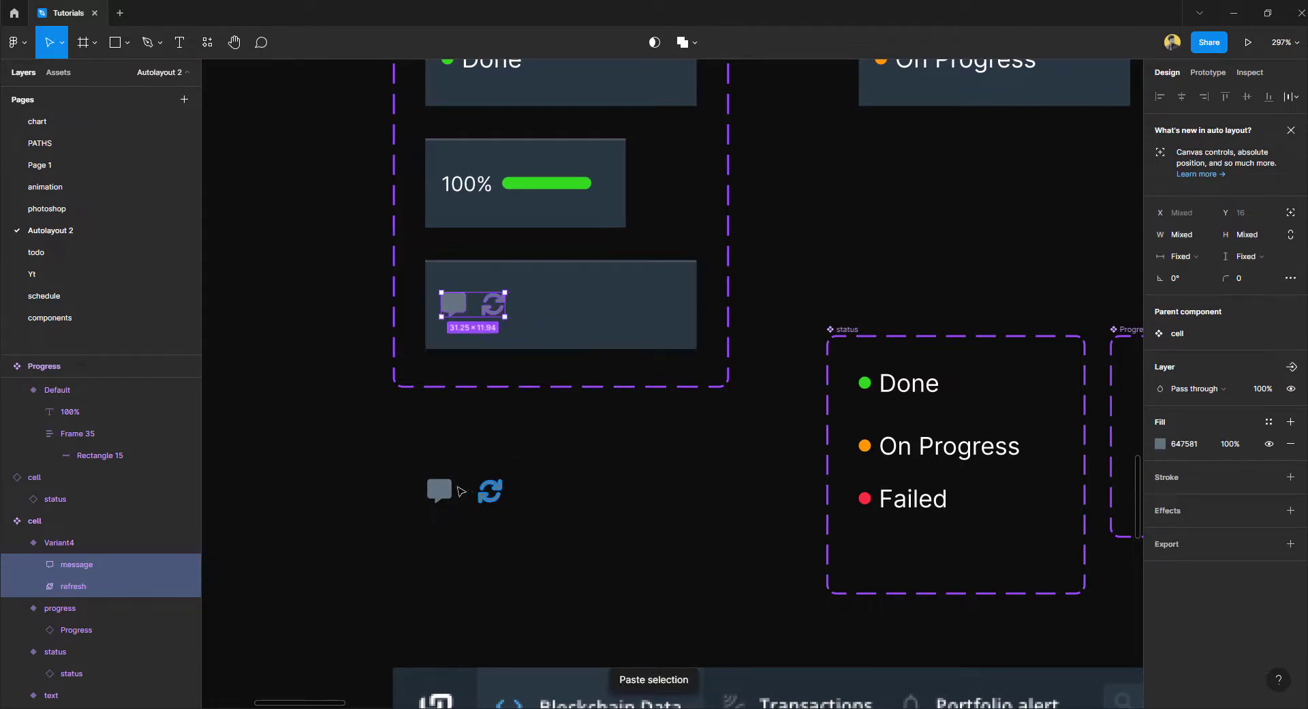
{"action": "left_click", "coordinate": [544, 429]}
Slightly enlarge the message and refresh icons together inside the fourth cell variant.
{"action": "left_click", "coordinate": [495, 312]}
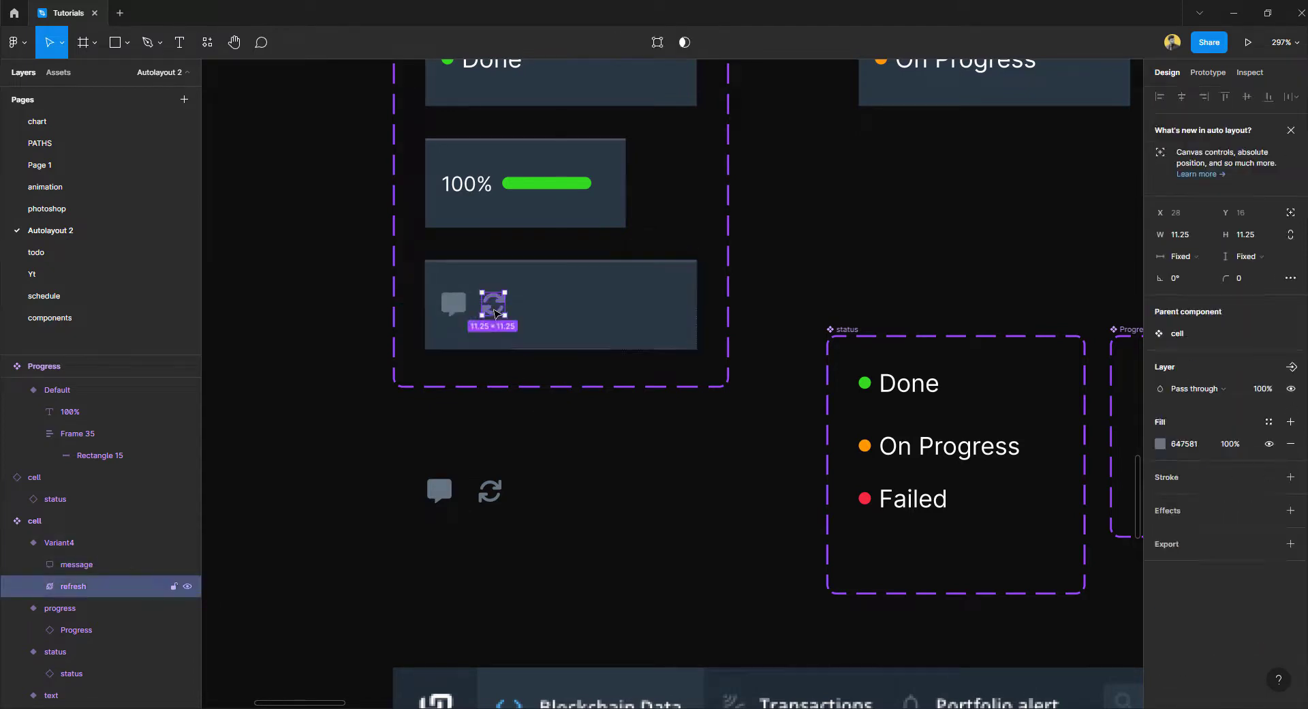
{"action": "left_click", "coordinate": [453, 314], "text": "shift"}
{"action": "left_click_drag", "start_coordinate": [509, 317], "coordinate": [518, 324]}
{"action": "left_click", "coordinate": [593, 400]}
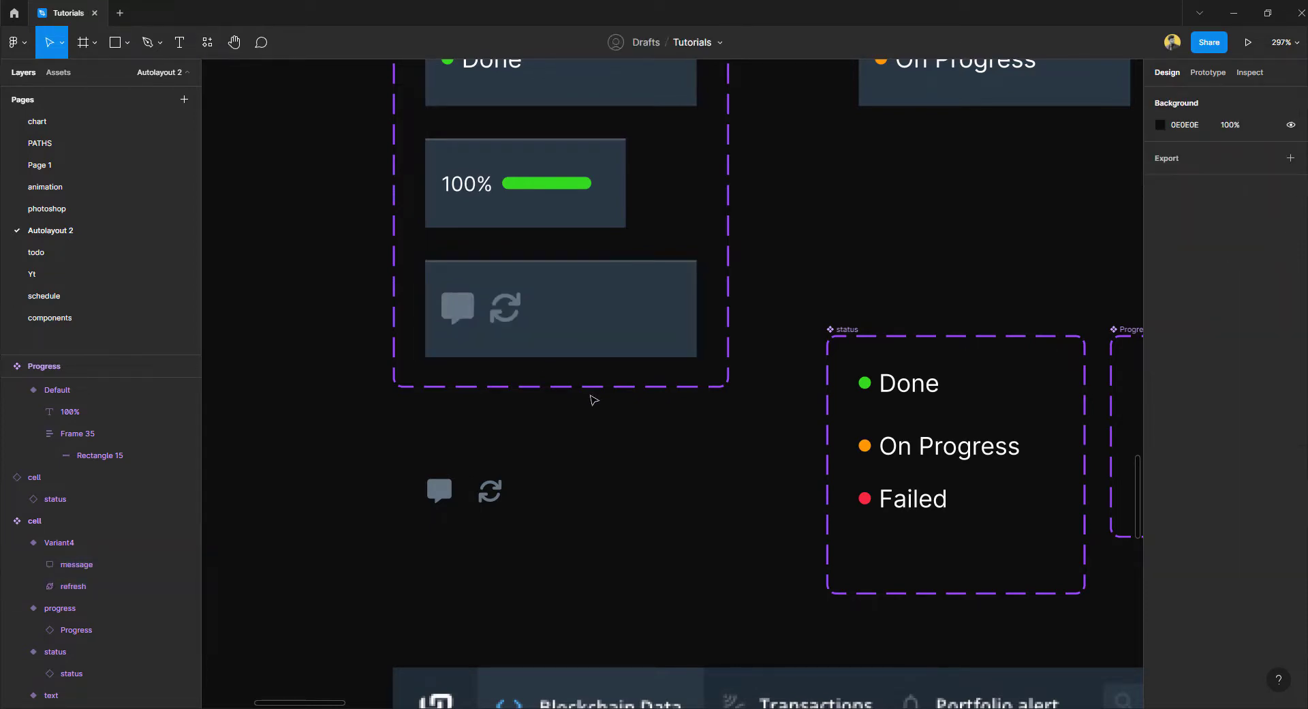
Set the auto layout spacing between the message and refresh icons in the fourth cell variant to 12.
{"action": "scroll", "coordinate": [518, 356], "scroll_direction": "down", "scroll_amount": 5}
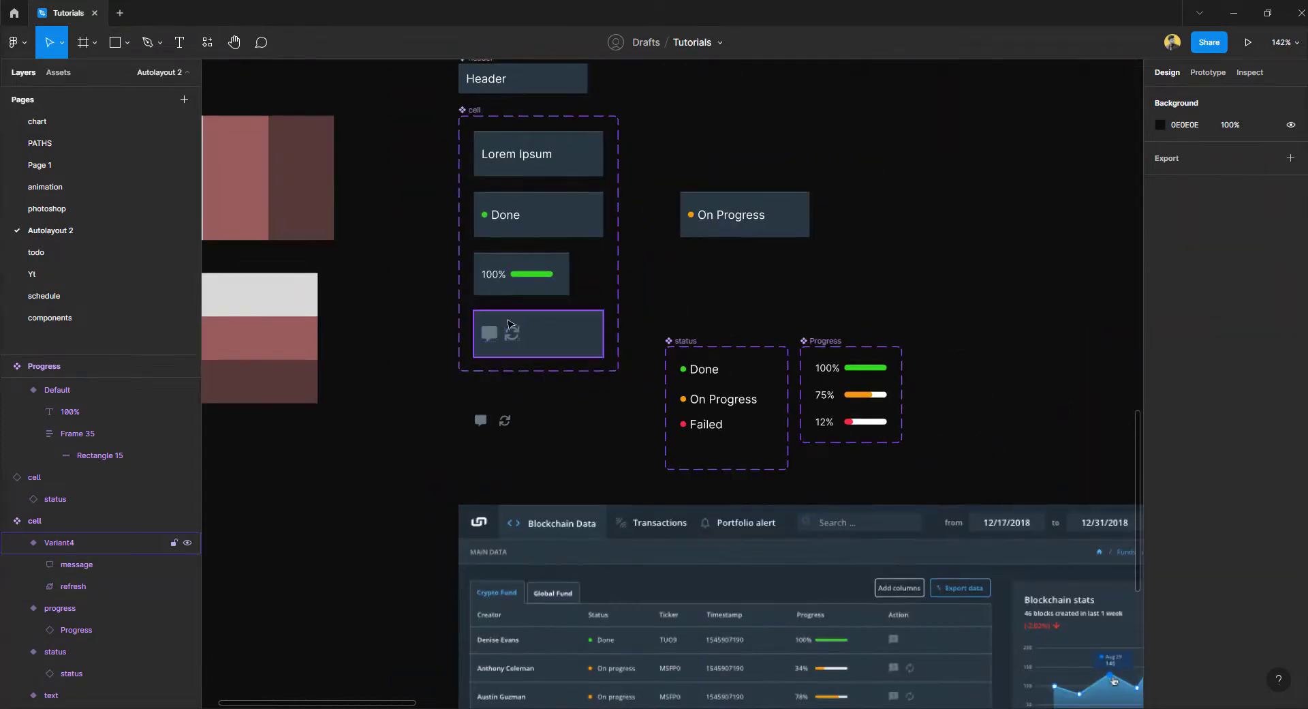
{"action": "left_click", "coordinate": [512, 334]}
{"action": "left_click", "coordinate": [566, 337]}
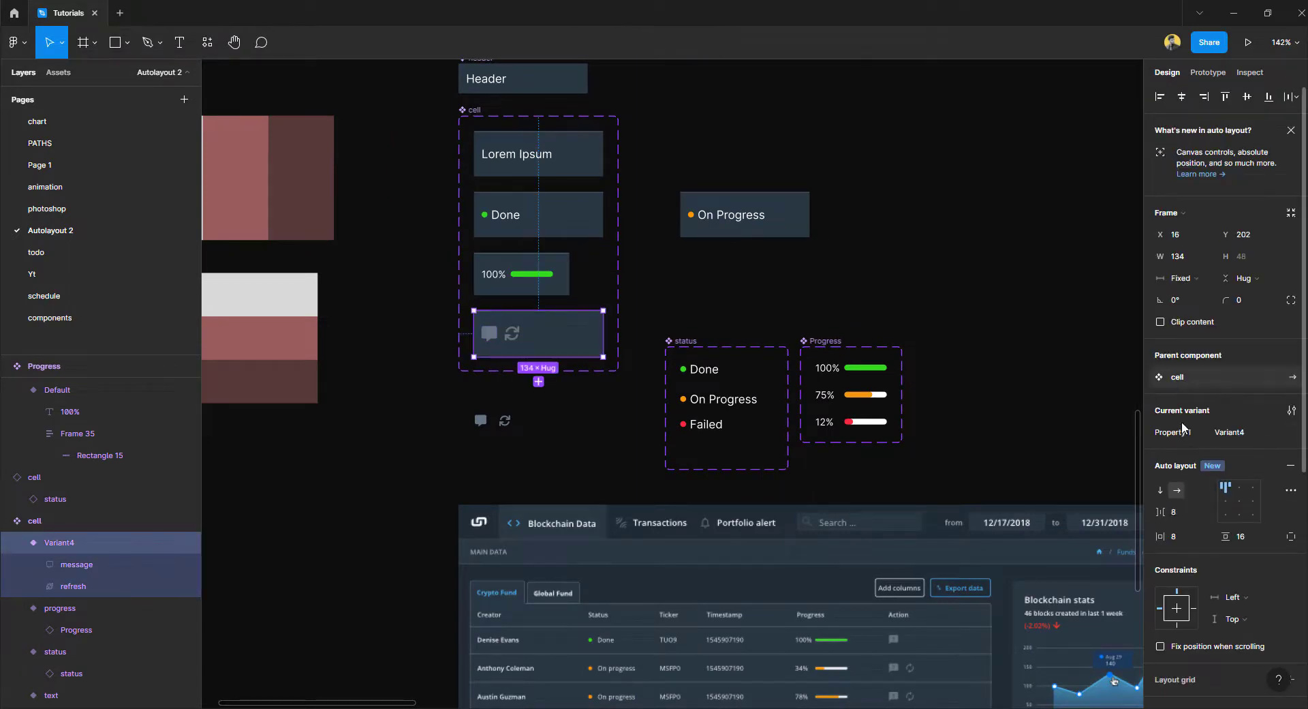
{"action": "left_click", "coordinate": [1183, 513]}
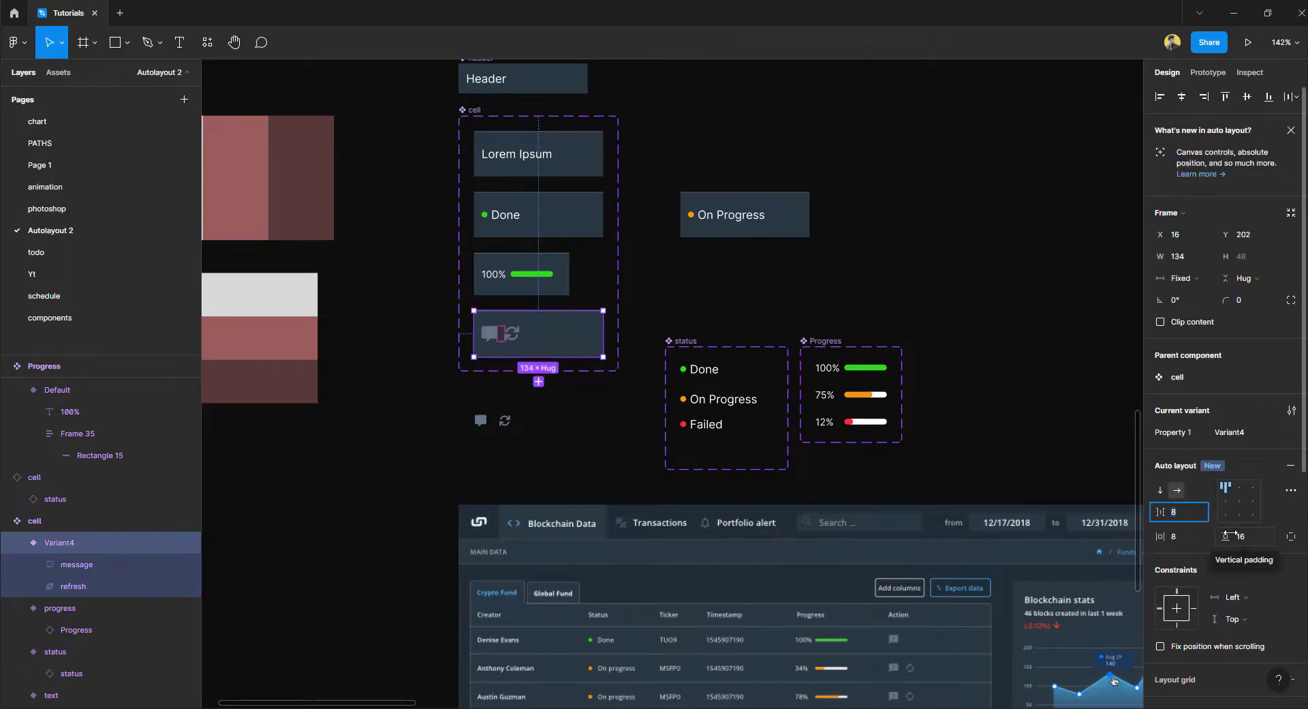
{"action": "type", "text": "16"}
{"action": "key", "text": "Return"}
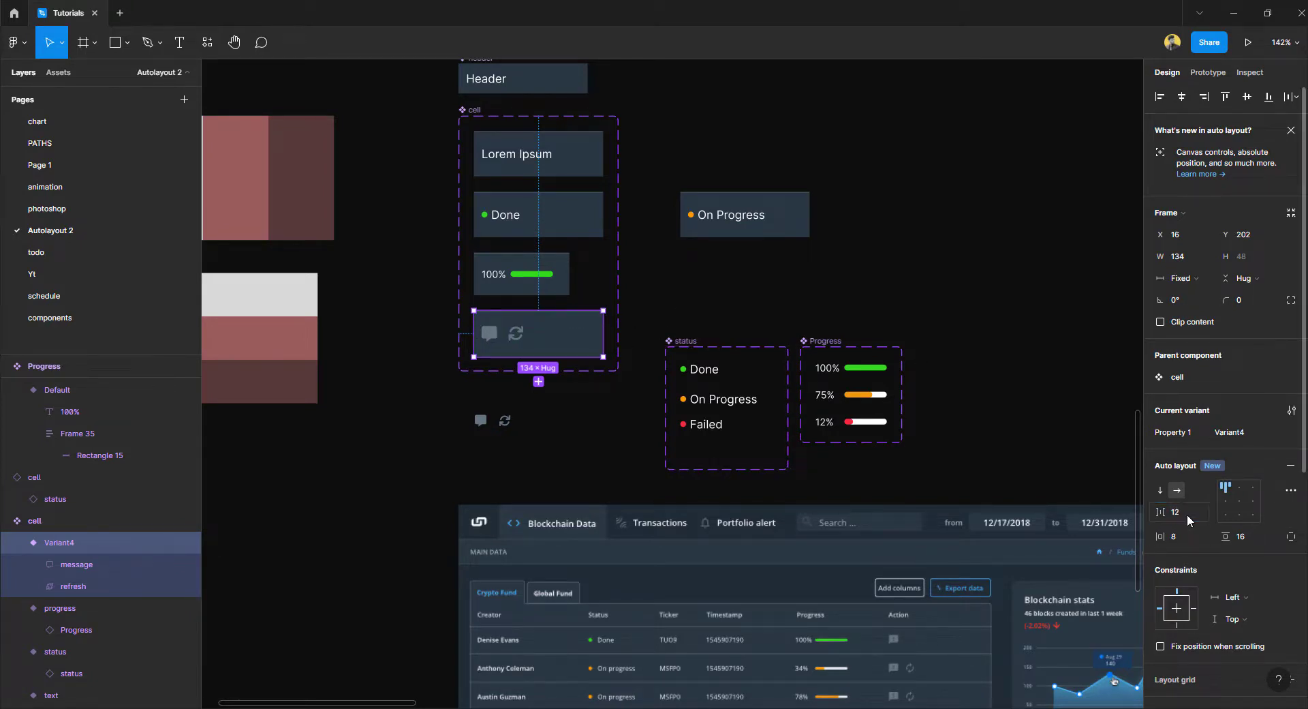
{"action": "left_click", "coordinate": [678, 311]}
Switch all seven Lorem Ipsum cells in the table's Action column to the Variant4 cell variant.
{"action": "scroll", "coordinate": [678, 318], "scroll_direction": "right", "scroll_amount": 4}
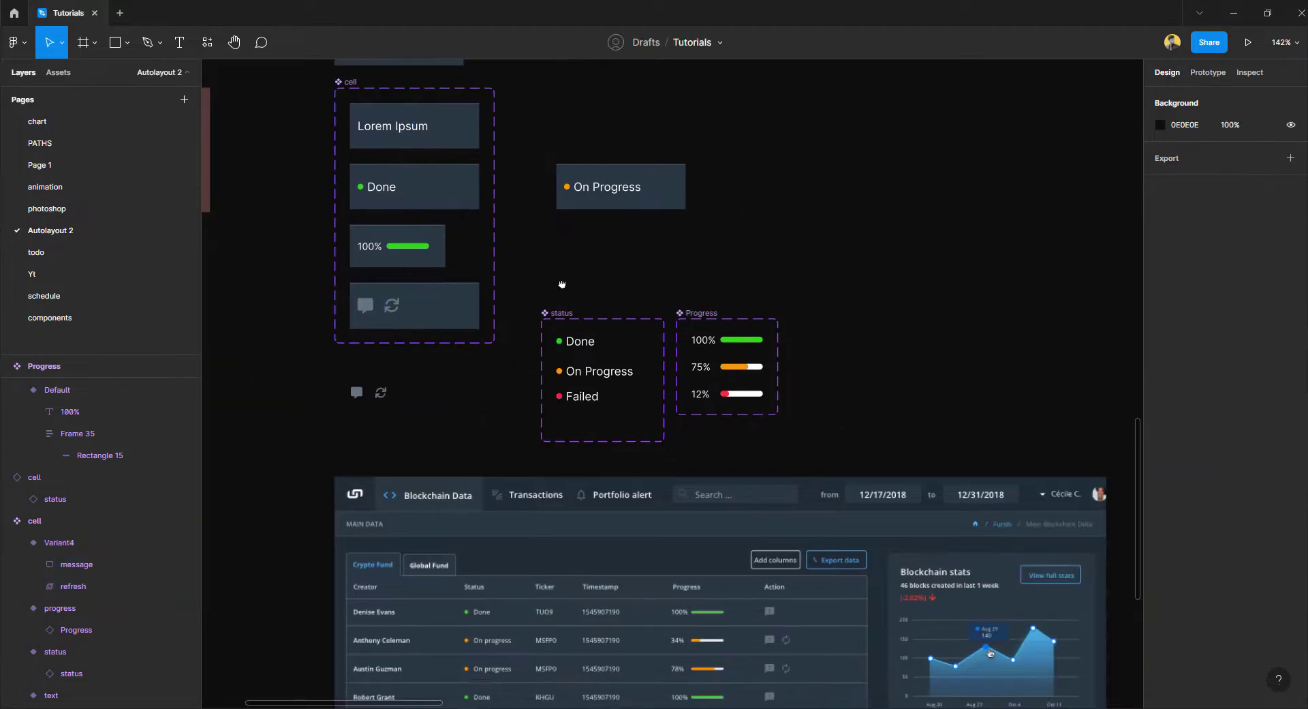
{"action": "left_click", "coordinate": [450, 307]}
{"action": "scroll", "coordinate": [572, 293], "scroll_direction": "down", "scroll_amount": 3}
{"action": "scroll", "coordinate": [973, 309], "scroll_direction": "right", "scroll_amount": 8}
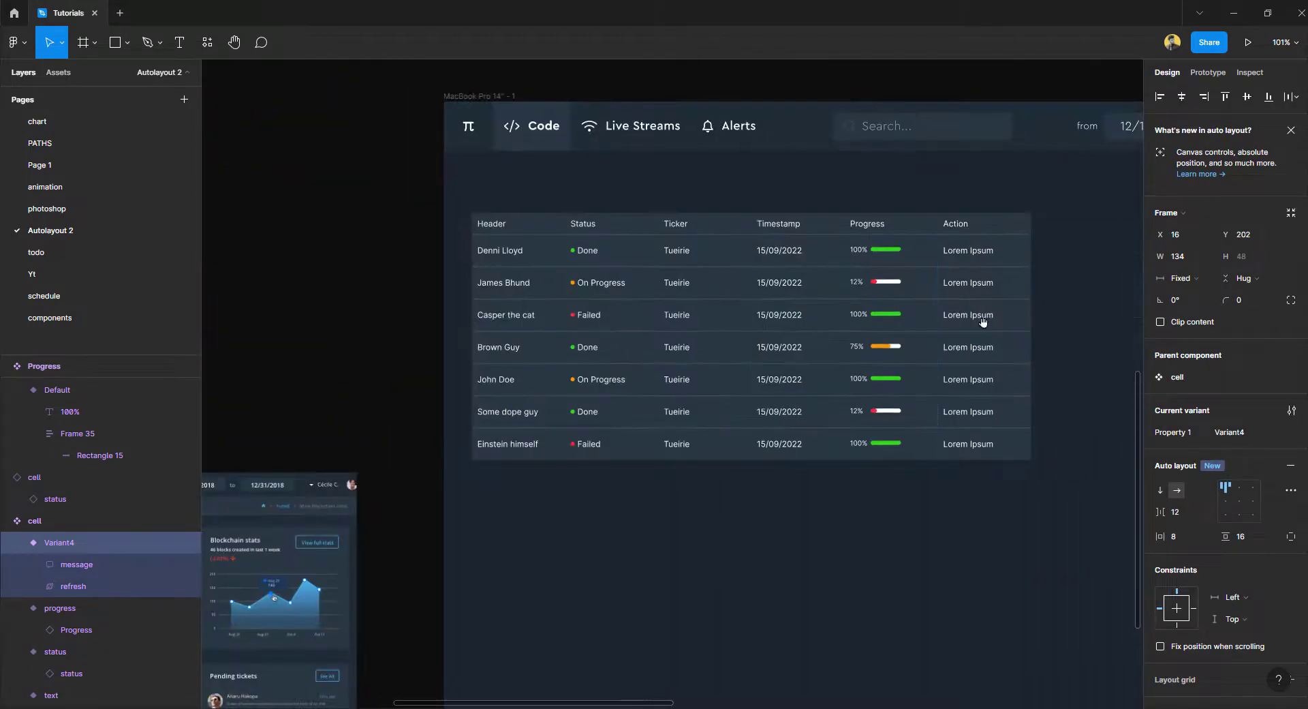
{"action": "left_click", "coordinate": [998, 263]}
{"action": "left_click", "coordinate": [996, 257]}
{"action": "left_click", "coordinate": [996, 282], "text": "shift"}
{"action": "left_click", "coordinate": [998, 314], "text": "shift"}
{"action": "left_click", "coordinate": [1002, 347], "text": "shift"}
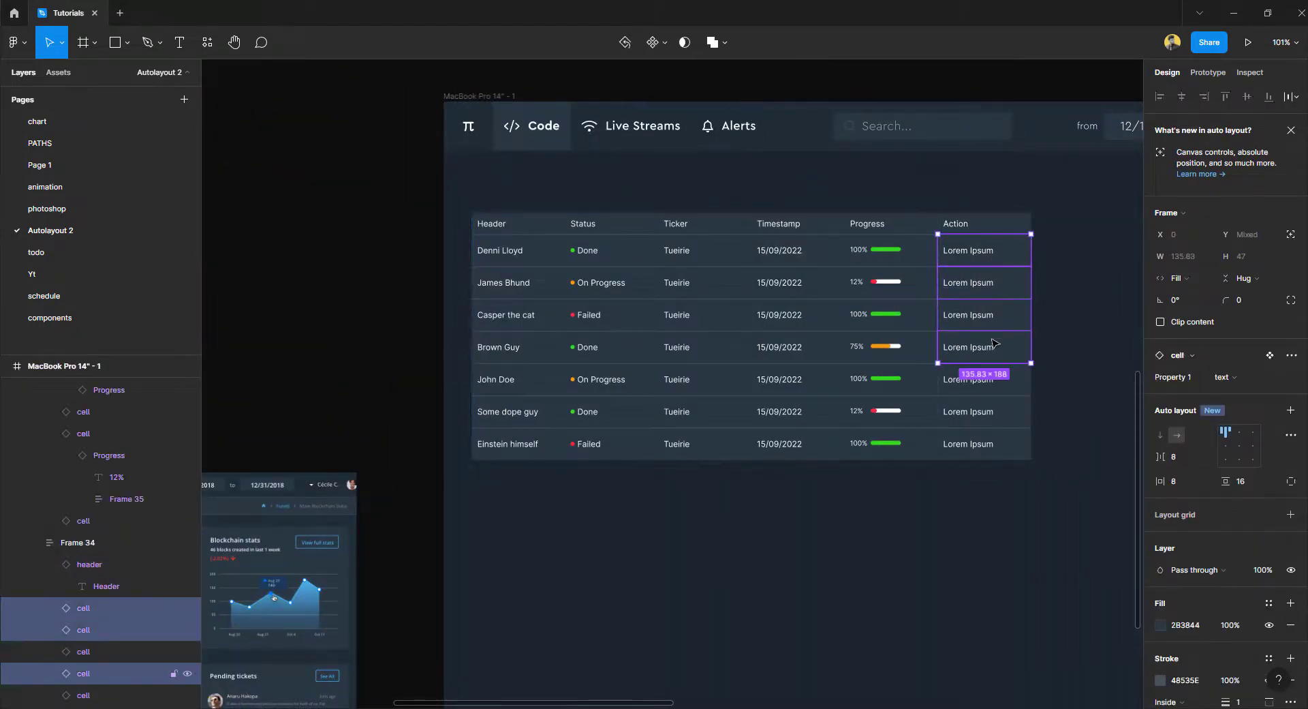
{"action": "left_click", "coordinate": [1005, 379], "text": "shift"}
{"action": "left_click", "coordinate": [1008, 411], "text": "shift"}
{"action": "left_click", "coordinate": [1009, 444], "text": "shift"}
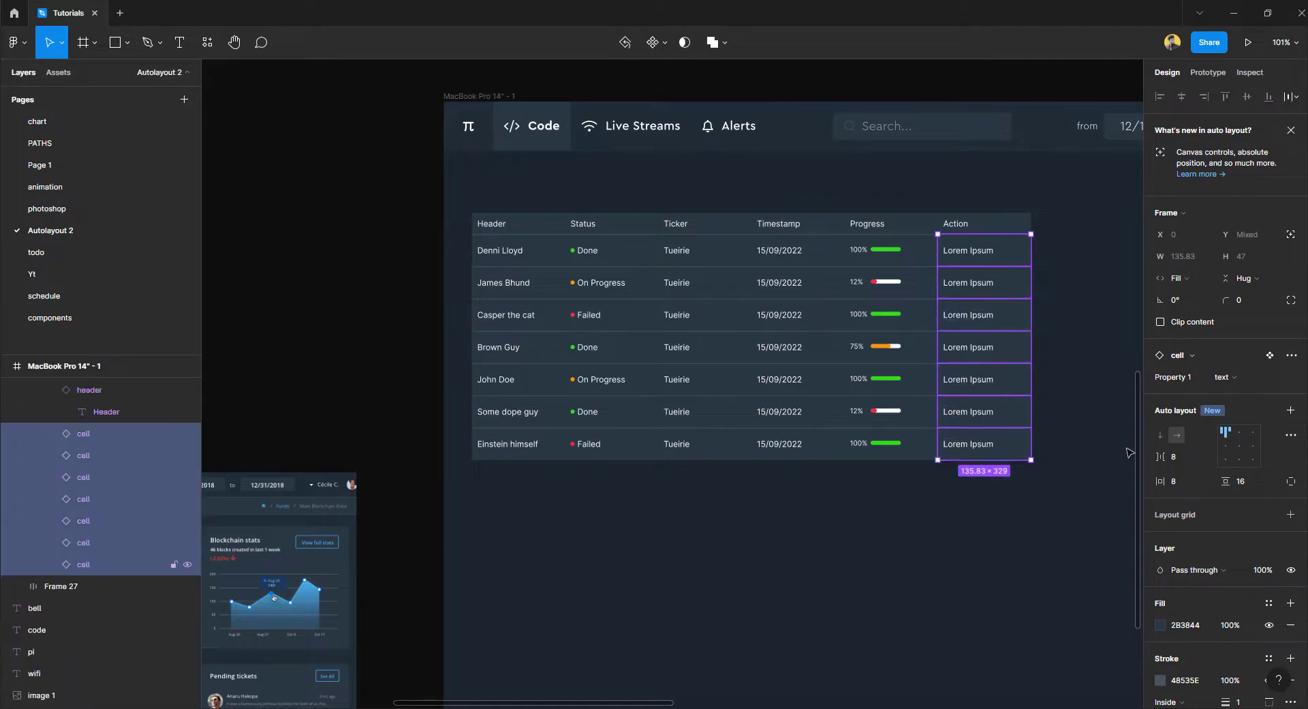
{"action": "left_click", "coordinate": [1227, 377]}
{"action": "left_click", "coordinate": [1248, 428]}
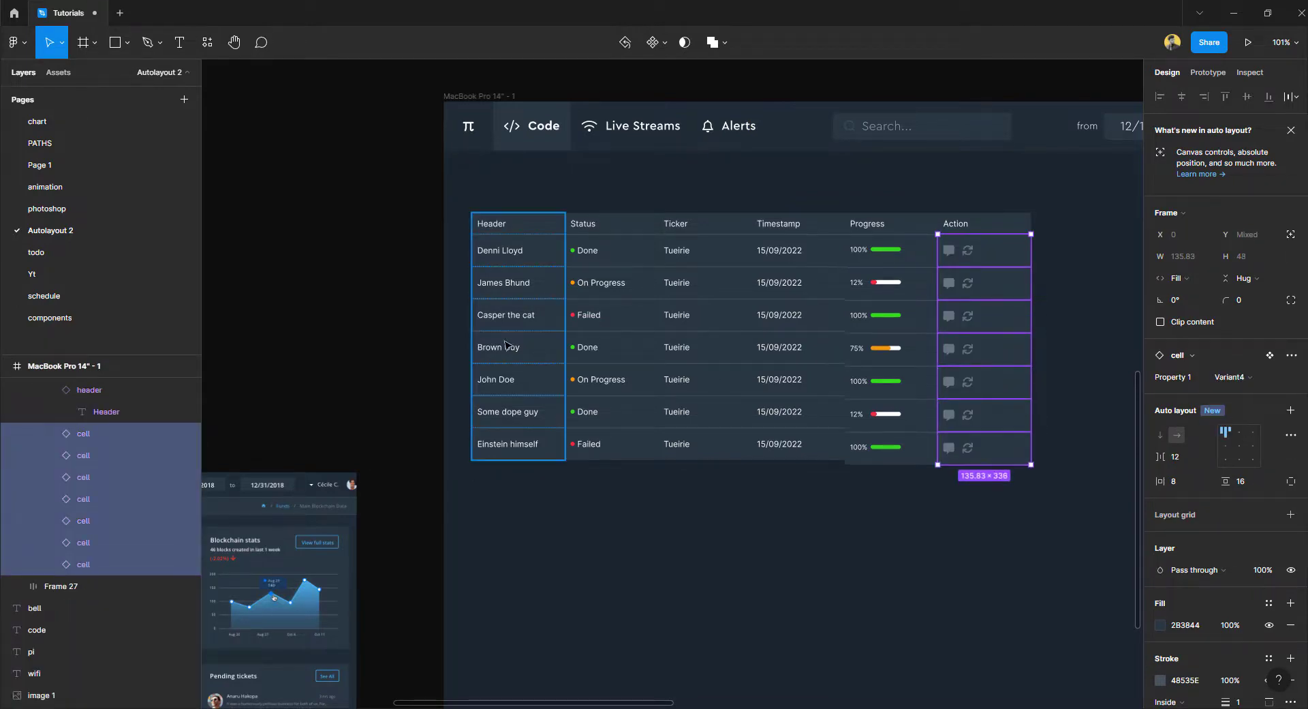
Rename the fourth variant of the cell component set as action.
{"action": "left_click", "coordinate": [359, 325]}
{"action": "scroll", "coordinate": [359, 324], "scroll_direction": "left", "scroll_amount": 8}
{"action": "left_click", "coordinate": [420, 364]}
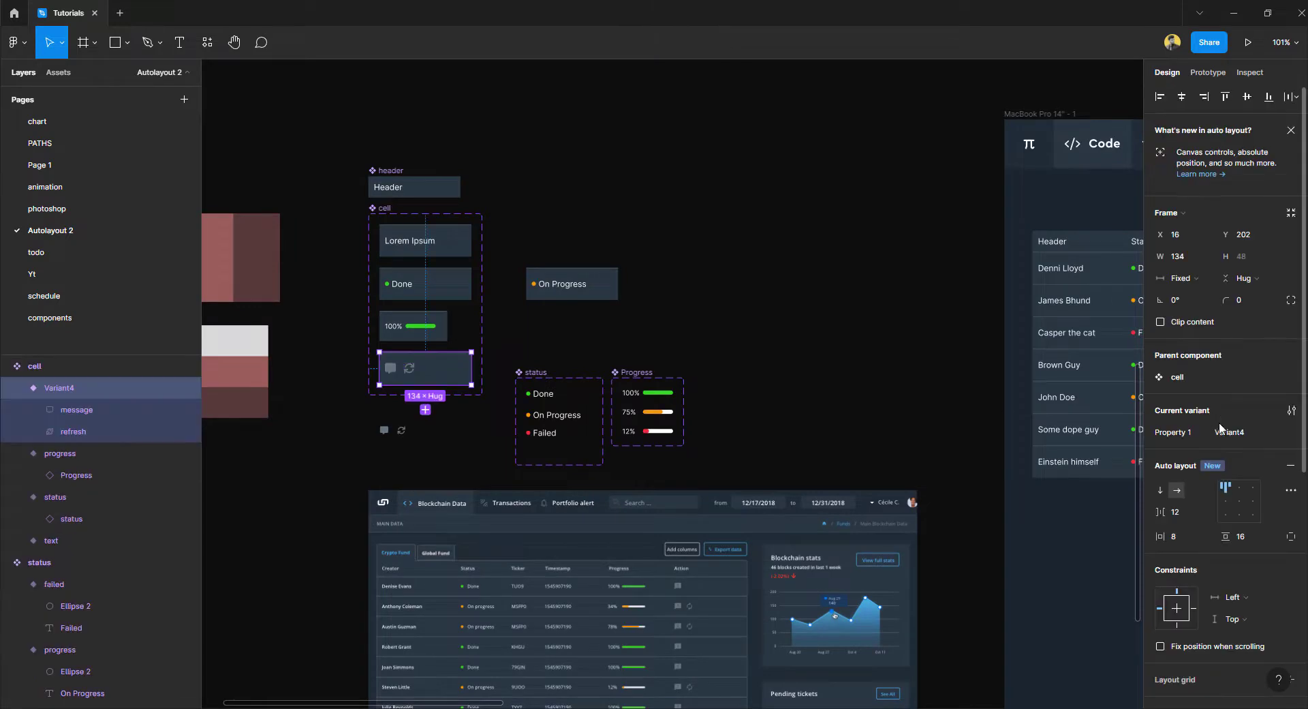
{"action": "left_click", "coordinate": [1230, 431]}
{"action": "type", "text": "action"}
{"action": "left_click", "coordinate": [955, 507]}
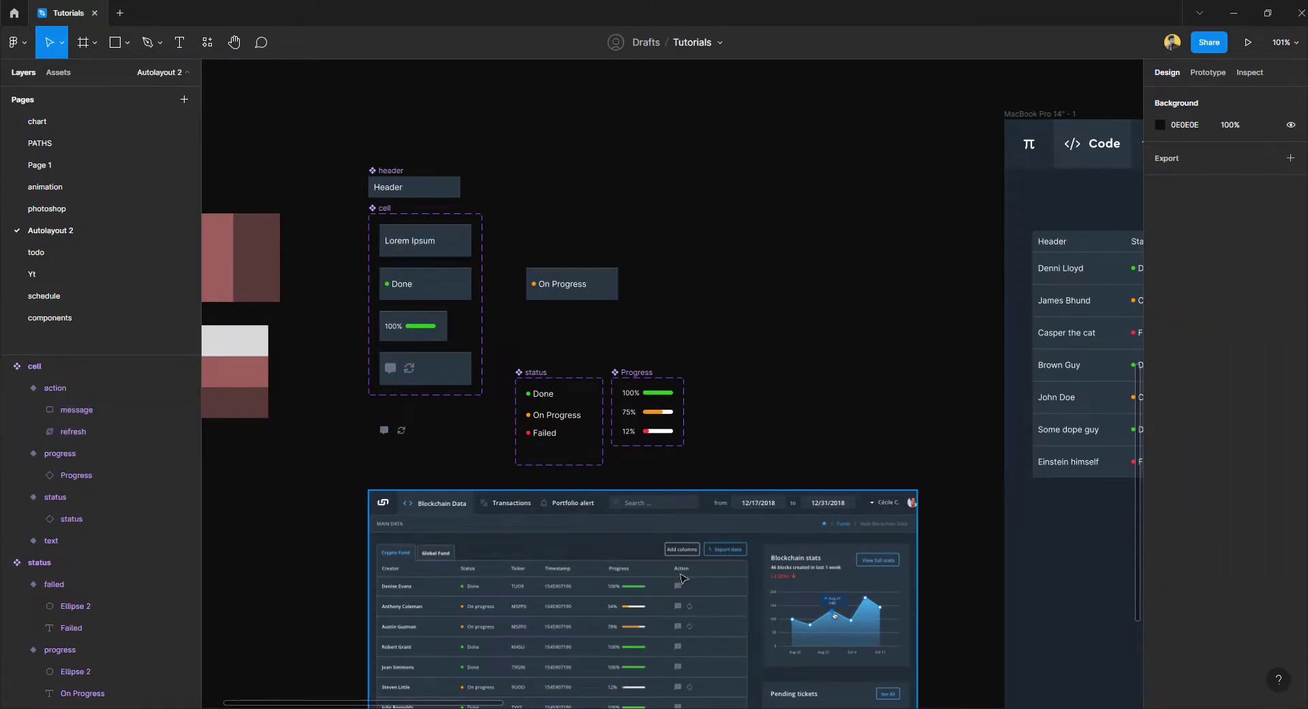
Set the height of all seven icon cells in the Action column to Fill container.
{"action": "scroll", "coordinate": [876, 361], "scroll_direction": "right", "scroll_amount": 10}
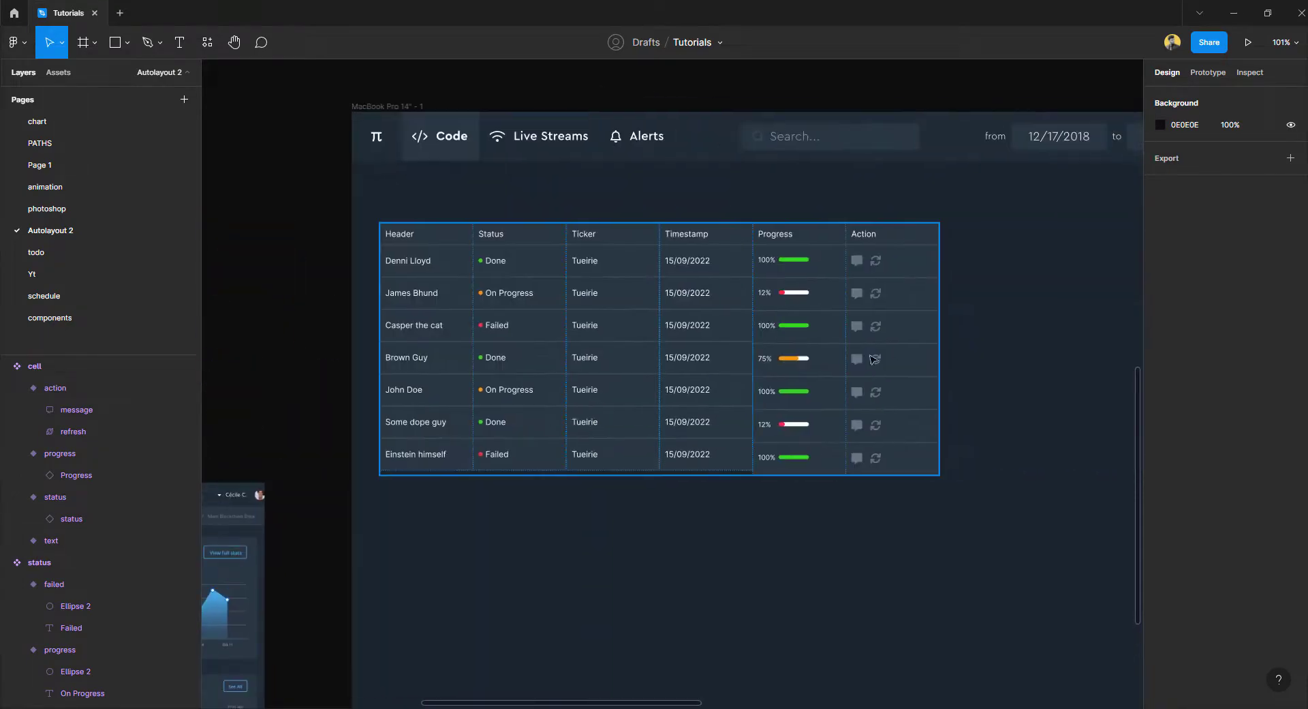
{"action": "left_click", "coordinate": [921, 367]}
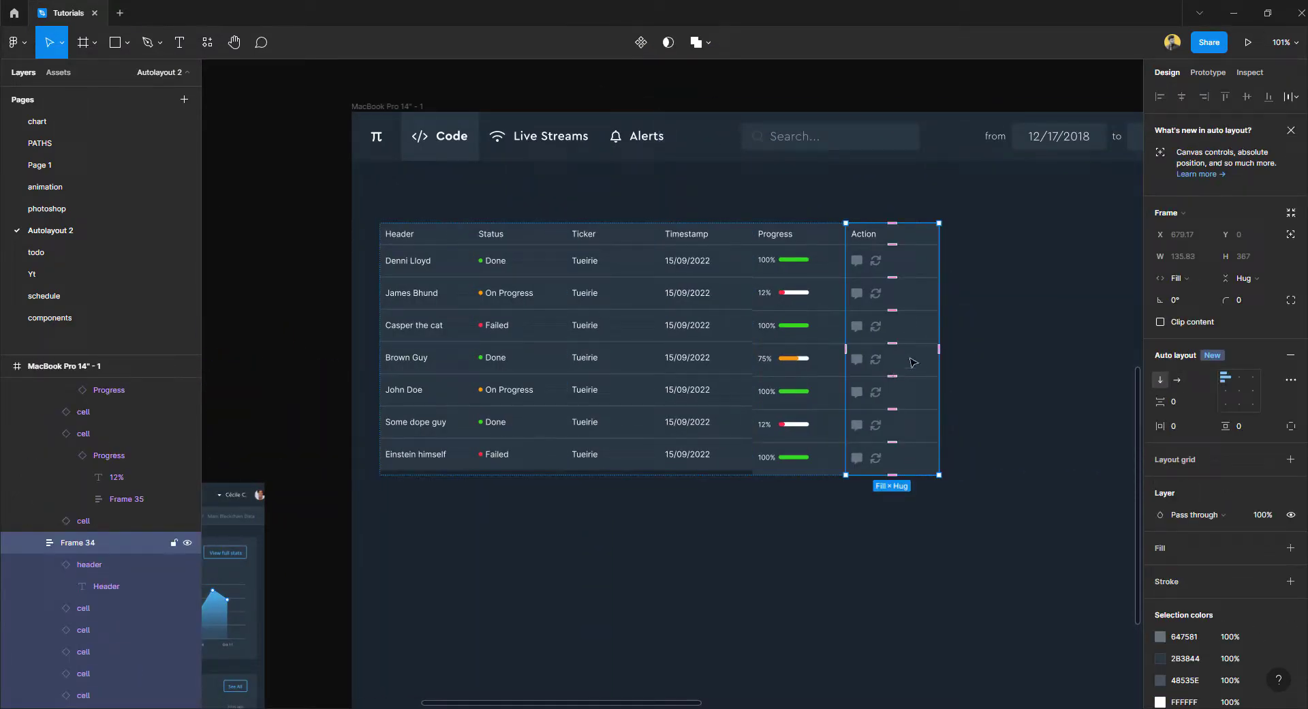
{"action": "left_click_drag", "start_coordinate": [913, 364], "coordinate": [916, 259]}
{"action": "left_click_drag", "start_coordinate": [908, 395], "coordinate": [912, 463]}
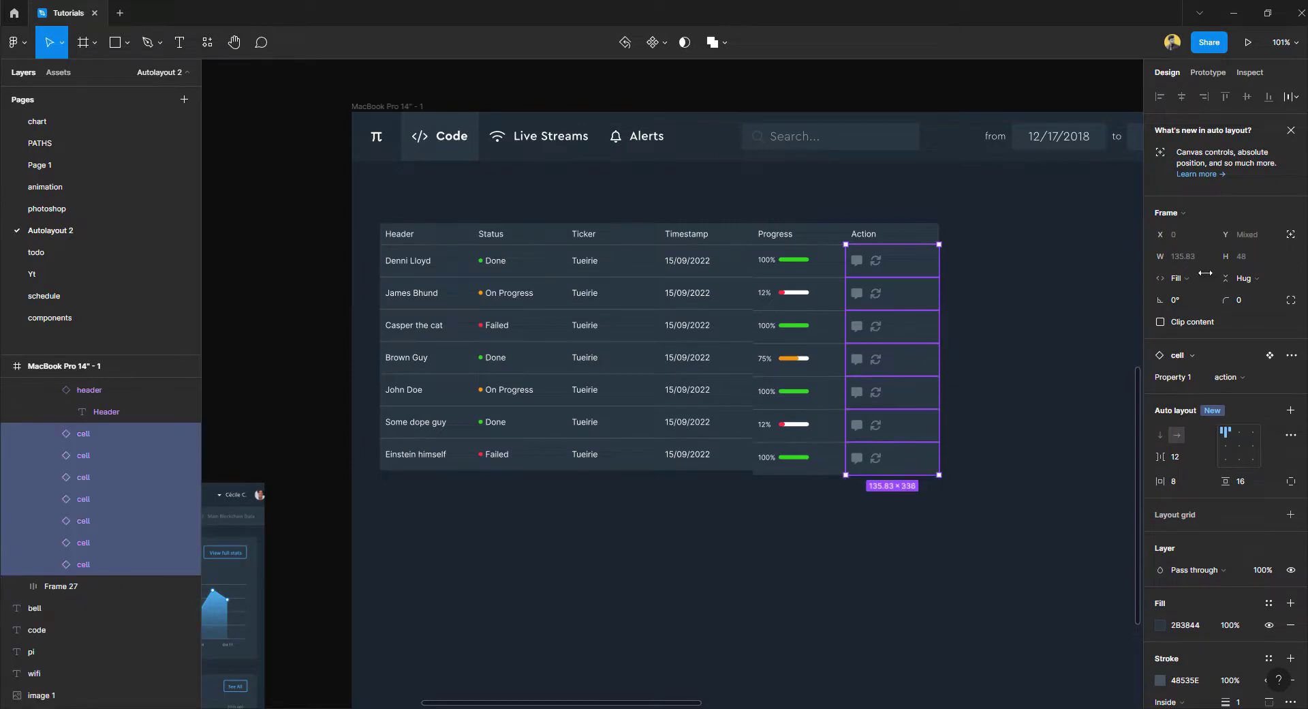
{"action": "left_click", "coordinate": [1255, 279]}
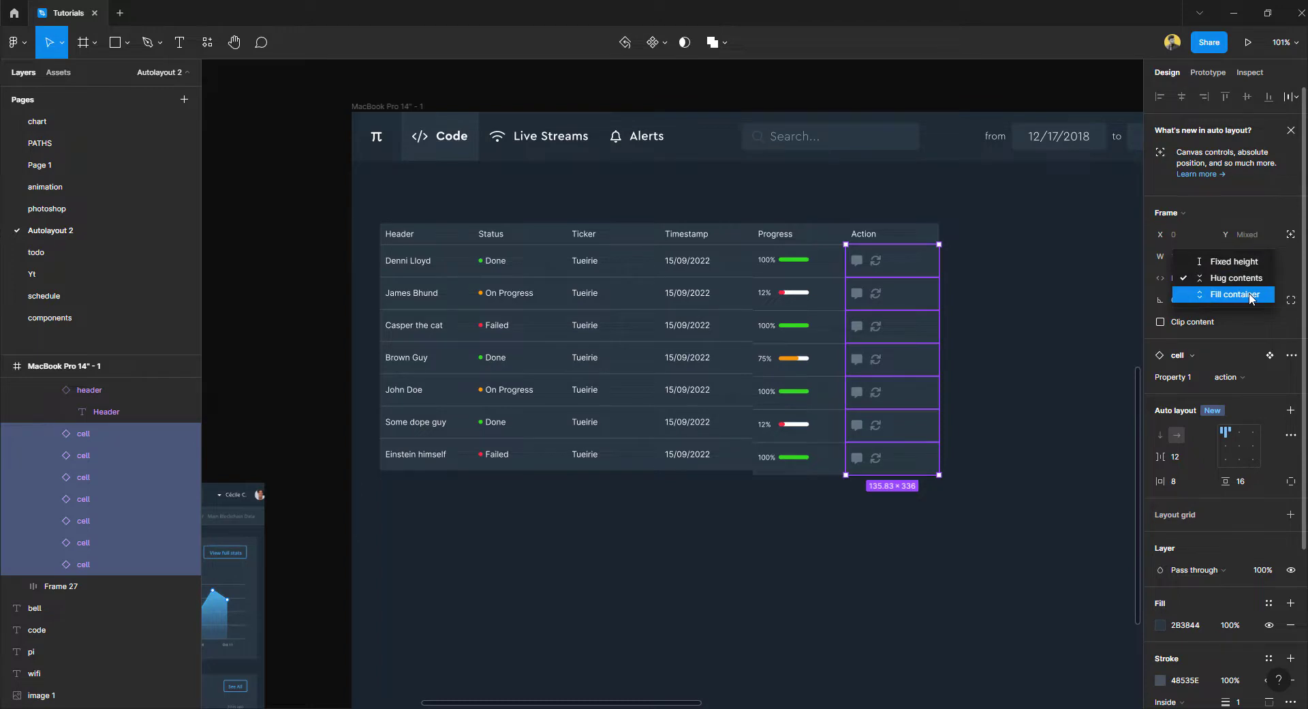
{"action": "left_click", "coordinate": [1234, 294]}
Set the height of the Action column frame itself to Fill container.
{"action": "left_click", "coordinate": [923, 394]}
{"action": "left_click", "coordinate": [924, 396]}
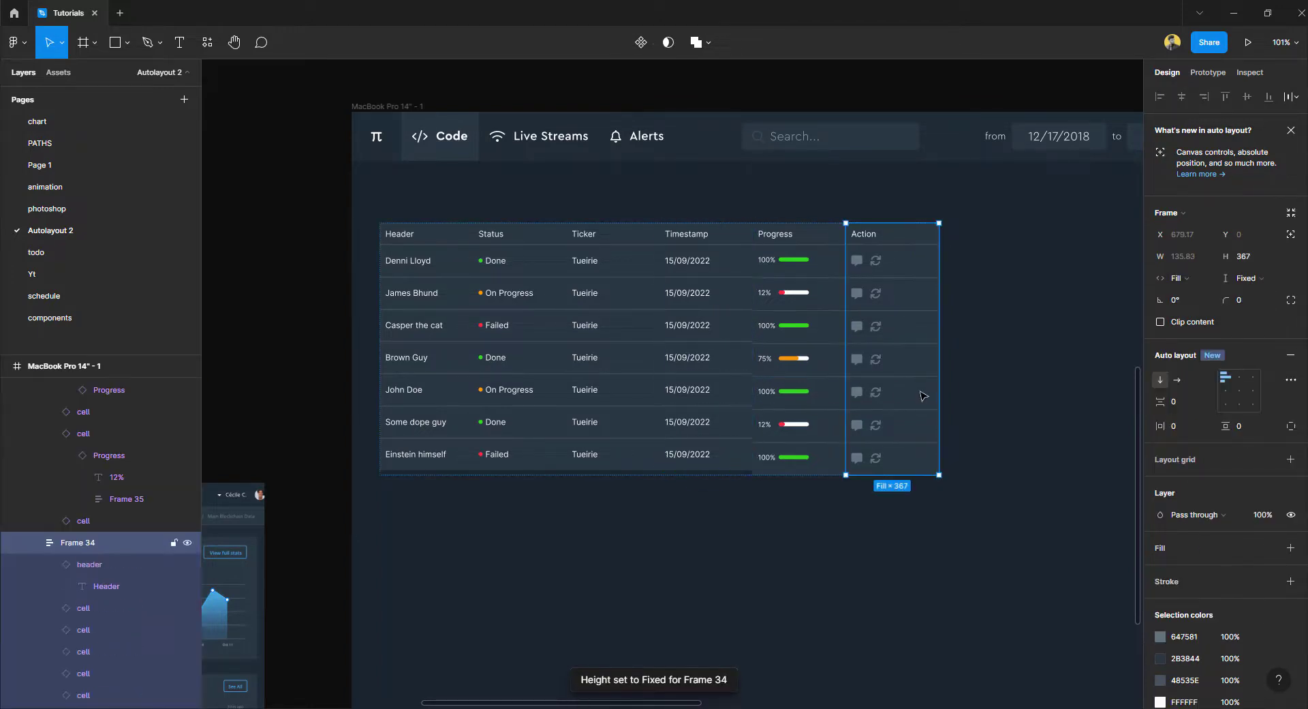
{"action": "left_click", "coordinate": [1246, 278]}
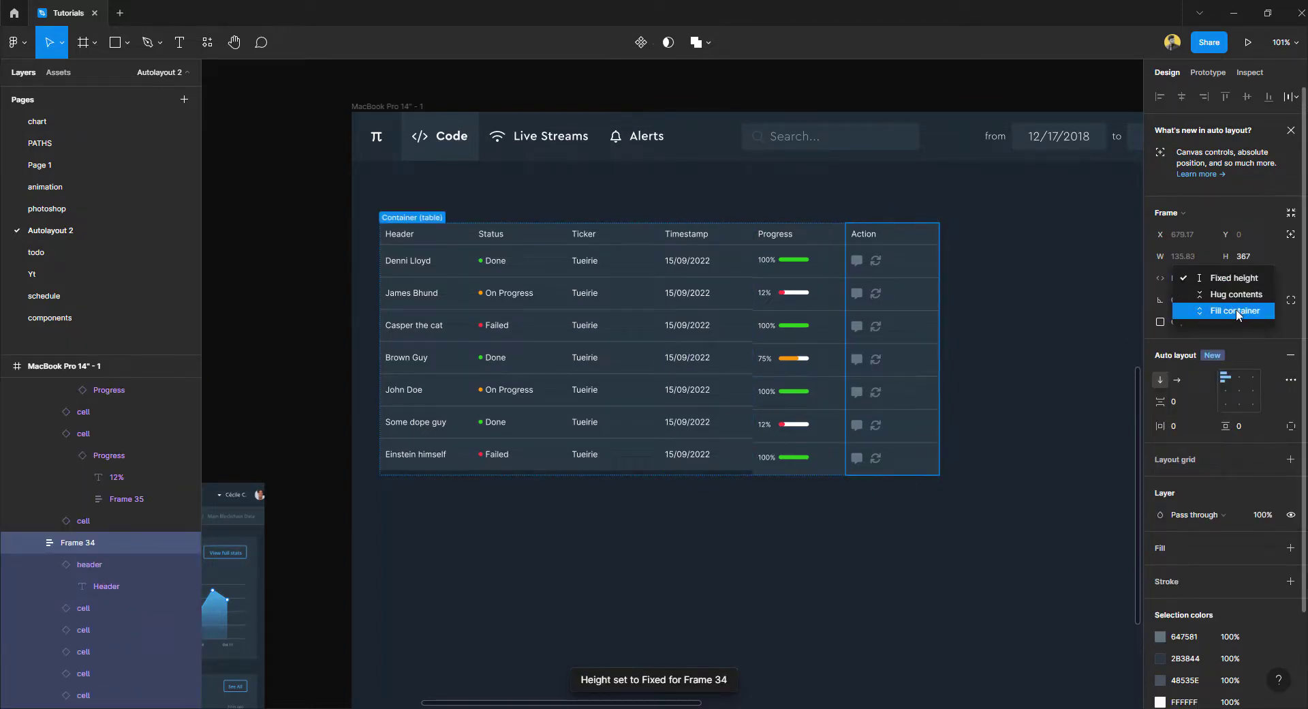
{"action": "left_click", "coordinate": [1236, 312]}
{"action": "left_click", "coordinate": [1017, 368]}
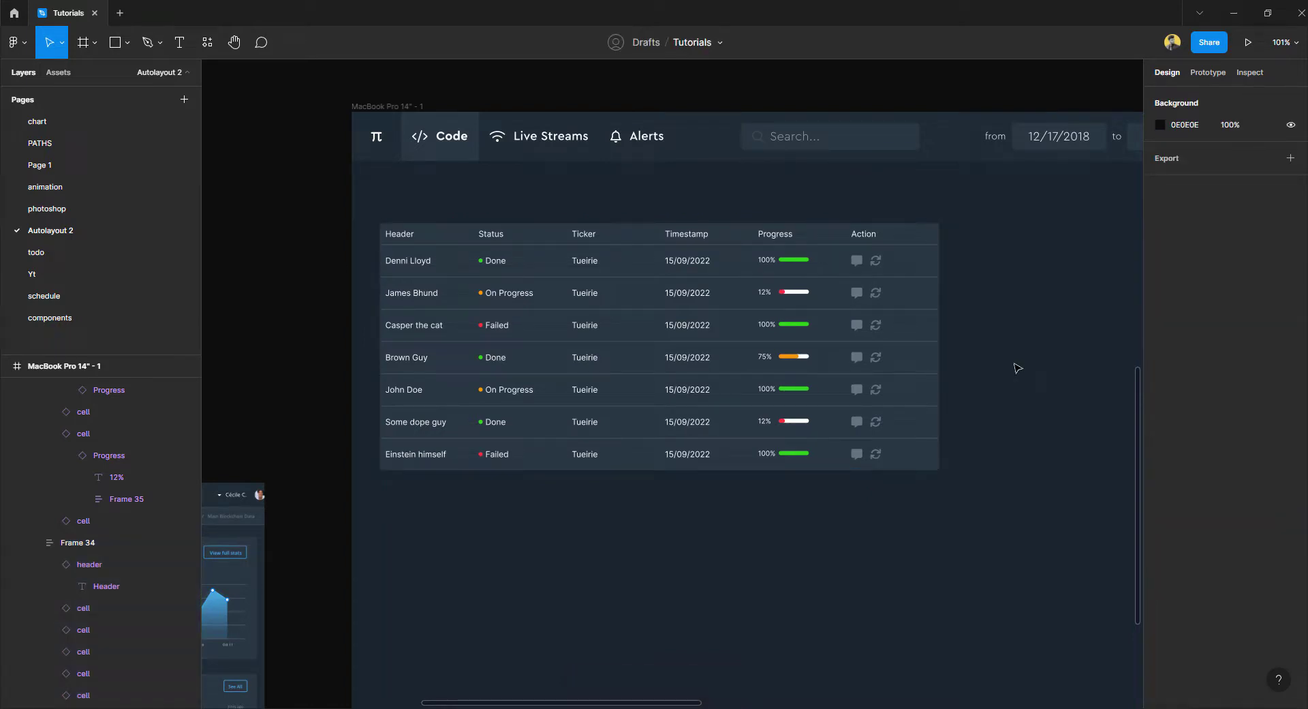
Widen the whole table to about 844 px by extending its outer edge beside the Action column.
{"action": "scroll", "coordinate": [1018, 368], "scroll_direction": "down", "scroll_amount": 3}
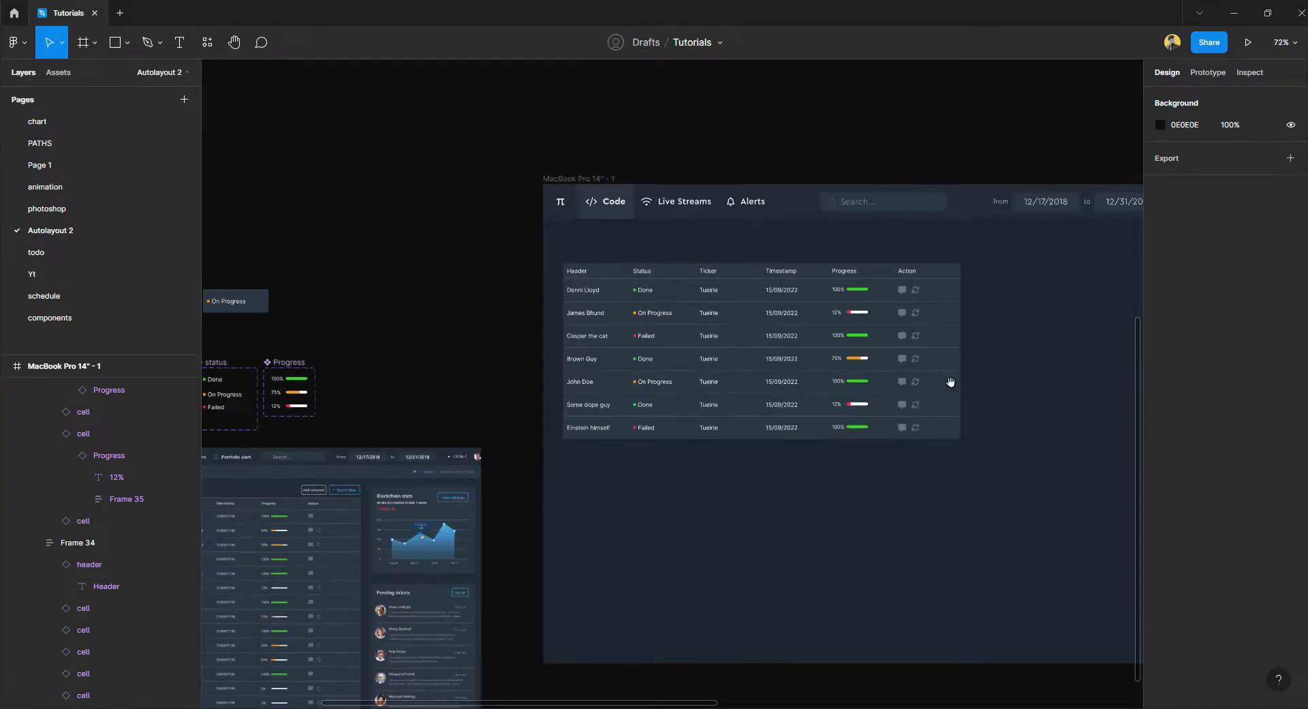
{"action": "left_click", "coordinate": [960, 281]}
{"action": "mouse_move", "coordinate": [970, 280]}
{"action": "left_mouse_down"}
{"action": "mouse_move", "coordinate": [1037, 281]}
{"action": "mouse_move", "coordinate": [983, 281]}
{"action": "left_mouse_up"}
Compare the table layout with the reference dashboard and examine the reference's Blockchain stats chart card closely.
{"action": "left_click_drag", "start_coordinate": [798, 385], "coordinate": [967, 361]}
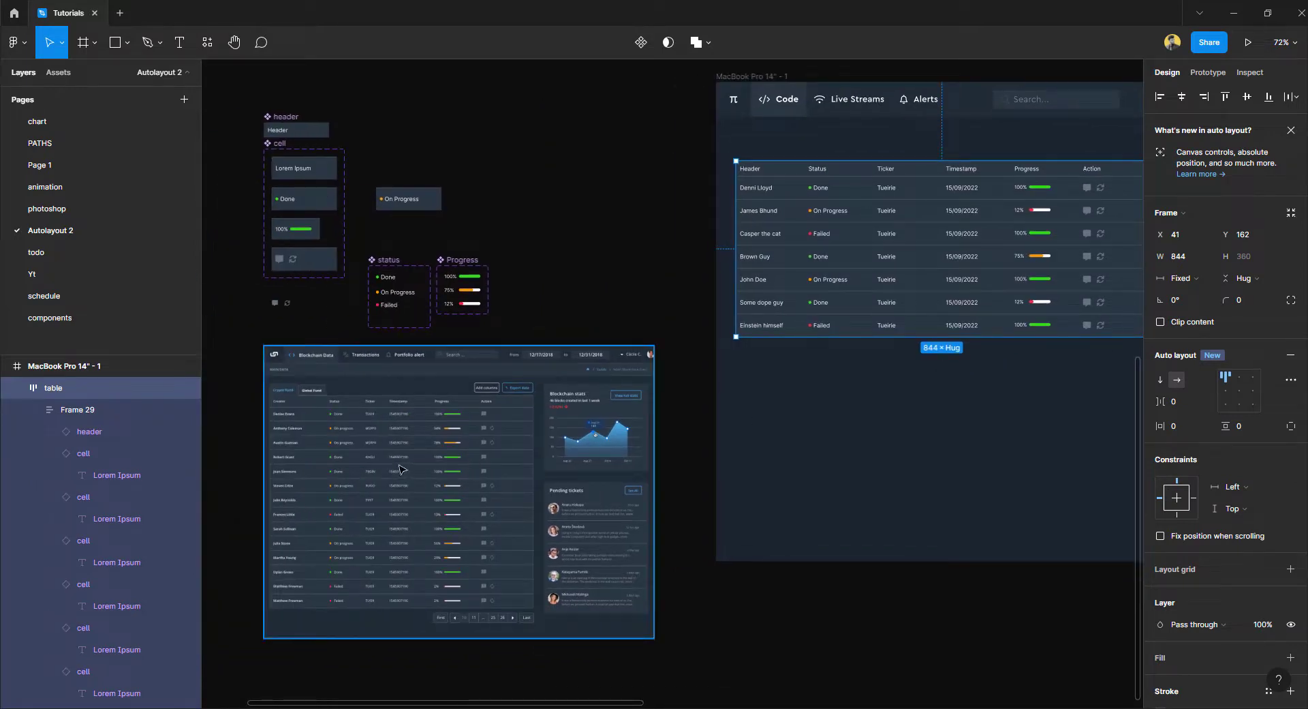
{"action": "left_click_drag", "start_coordinate": [938, 374], "coordinate": [827, 397]}
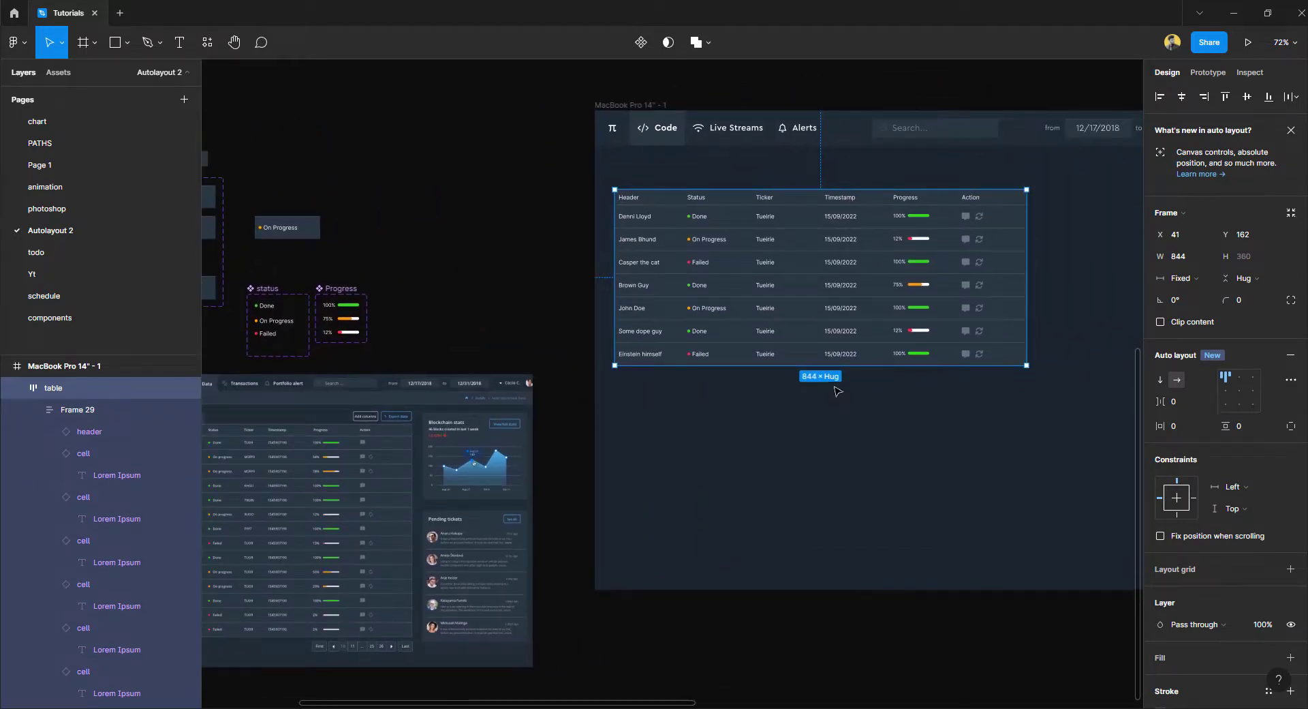
{"action": "left_click", "coordinate": [886, 401]}
{"action": "scroll", "coordinate": [886, 402], "scroll_direction": "right", "scroll_amount": 5}
{"action": "left_click_drag", "start_coordinate": [979, 385], "coordinate": [804, 411]}
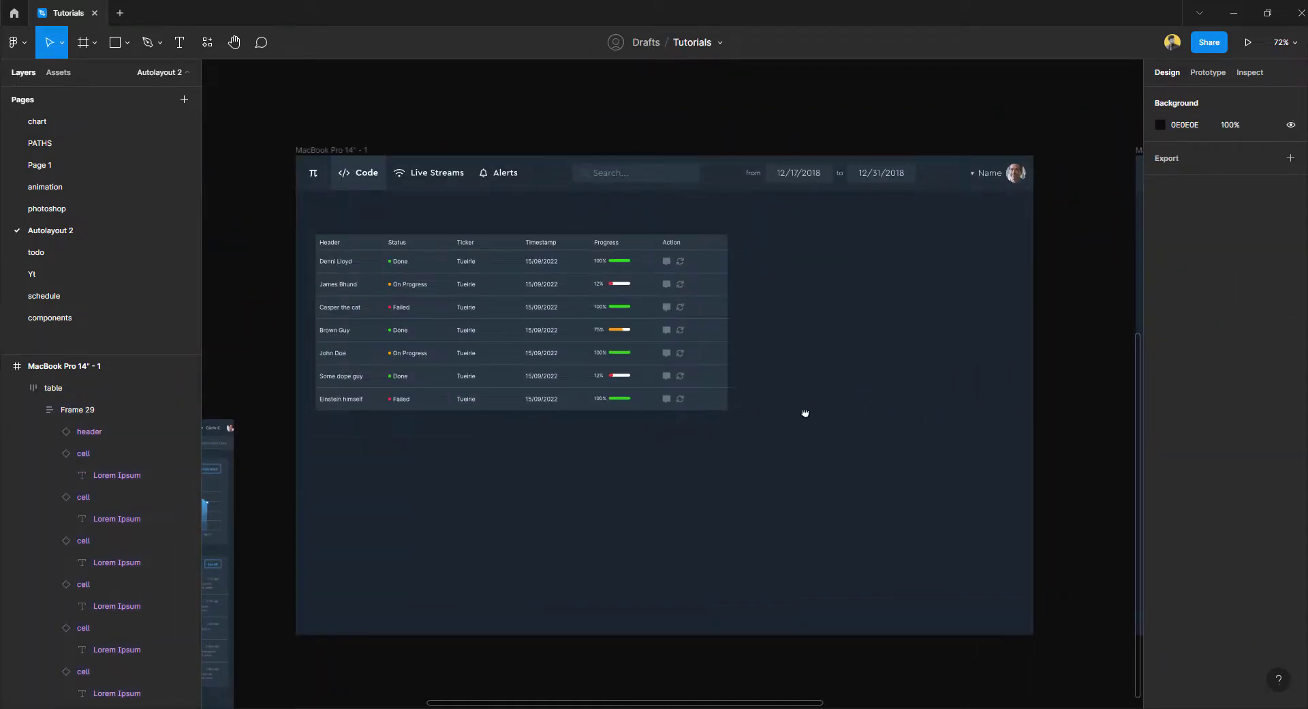
{"action": "scroll", "coordinate": [749, 382], "scroll_direction": "left", "scroll_amount": 5}
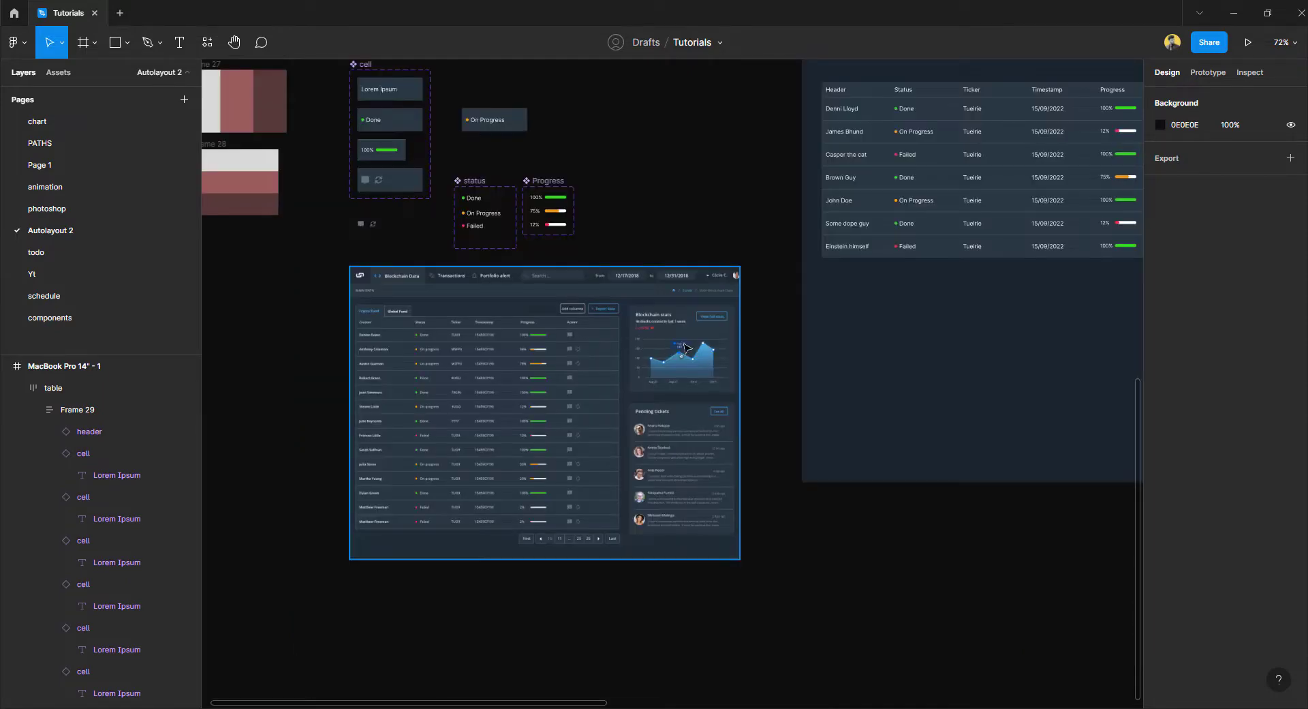
{"action": "scroll", "coordinate": [684, 344], "scroll_direction": "up", "scroll_amount": 6}
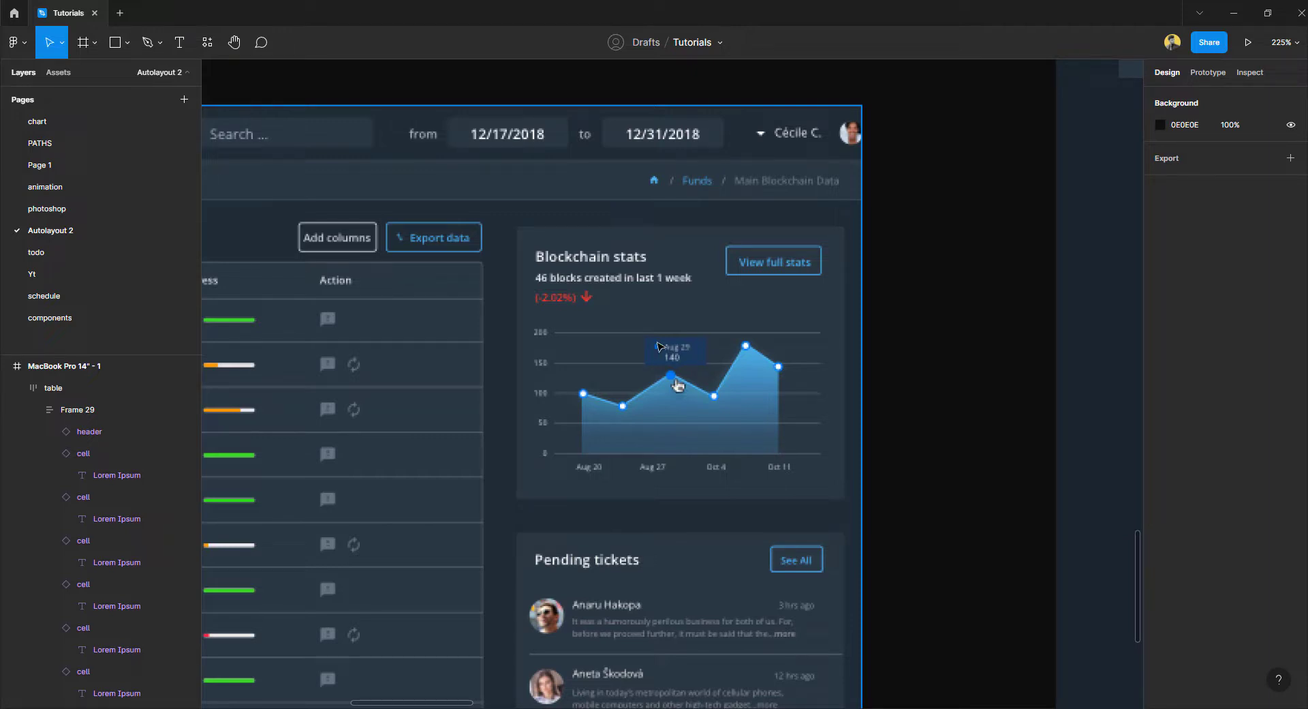
{"action": "scroll", "coordinate": [657, 347], "scroll_direction": "down", "scroll_amount": 5}
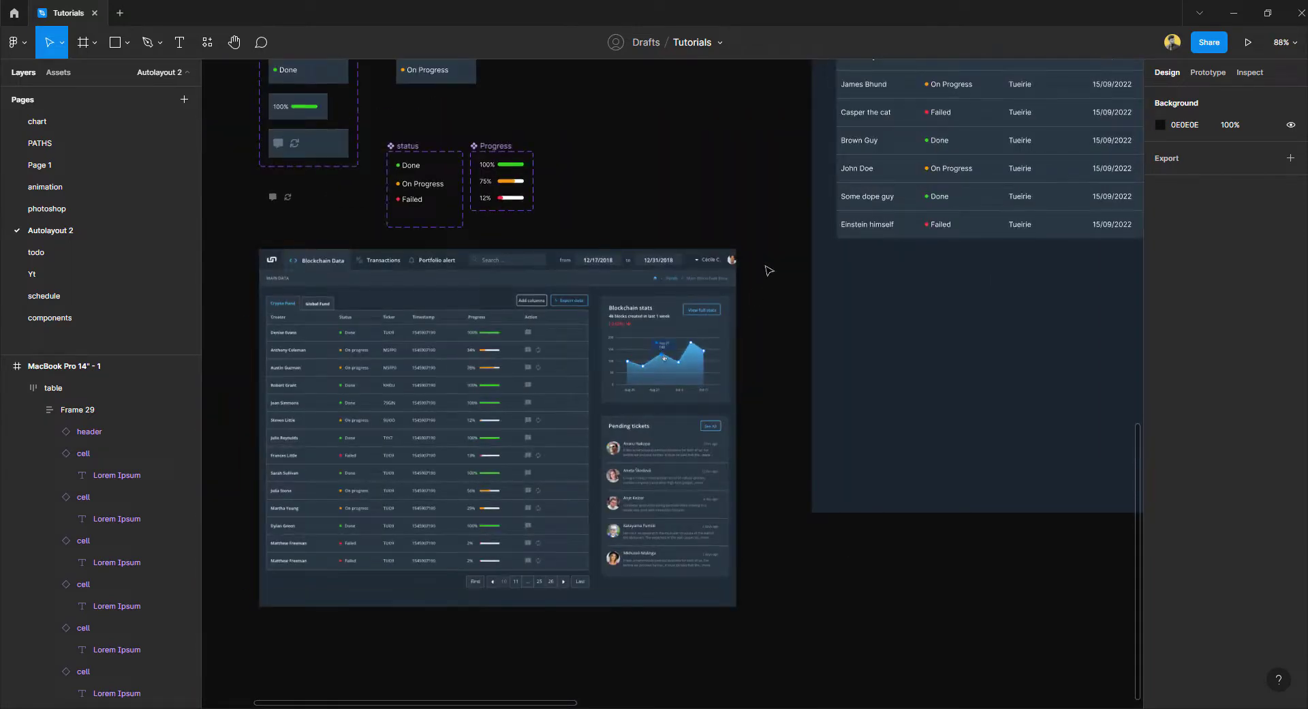